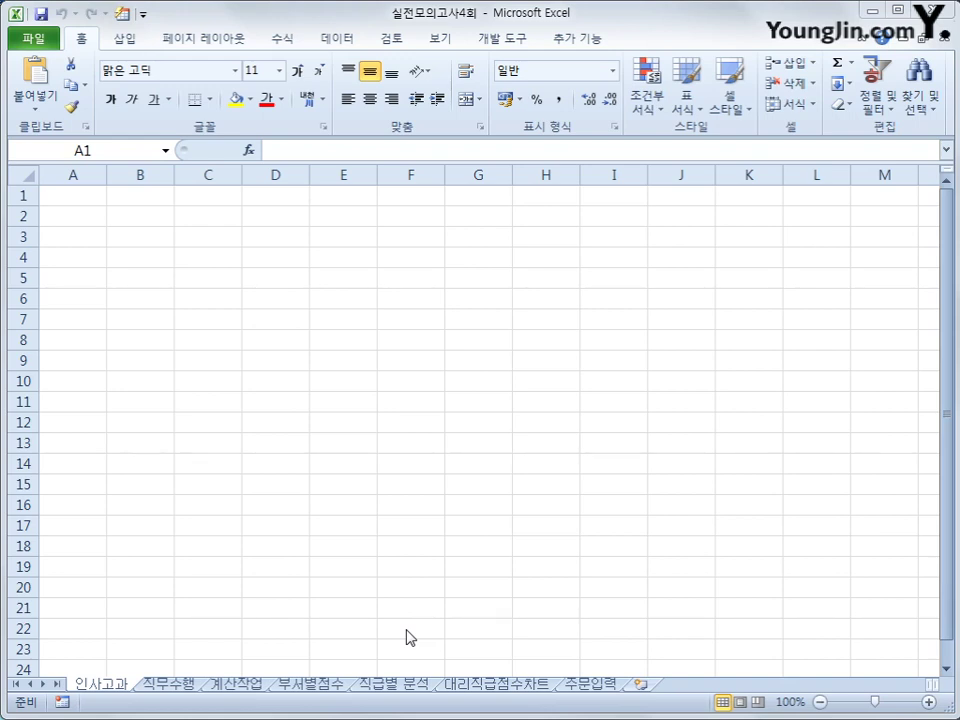
Start a Microsoft Query import at cell A3 of the 인사고과 sheet, using MS Access Database as the data source.
click(118, 690)
click(61, 235)
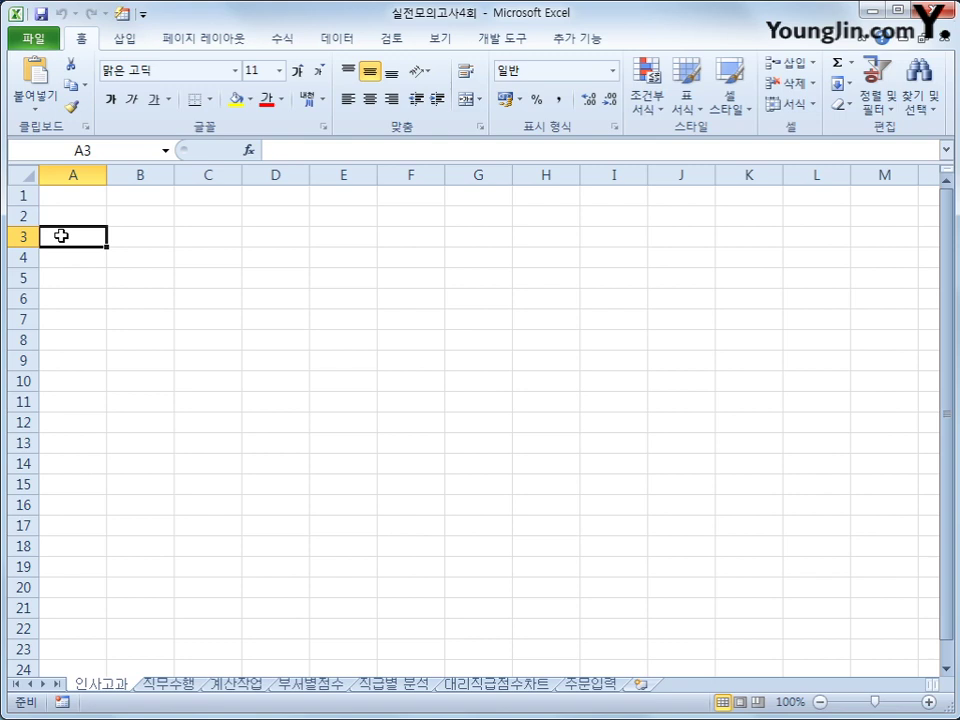
click(358, 42)
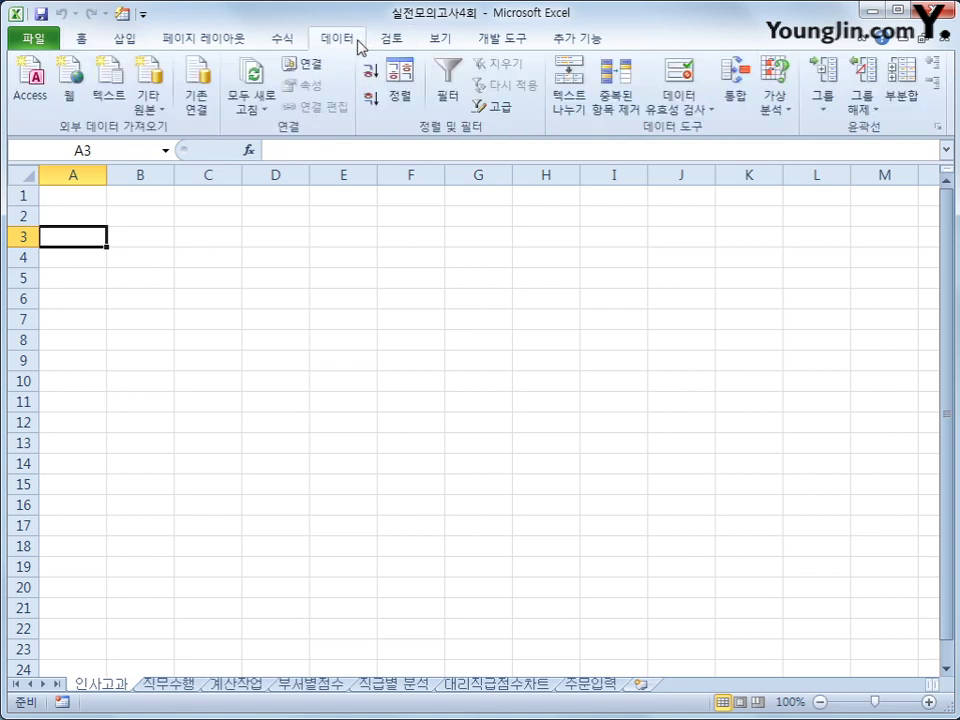
click(153, 113)
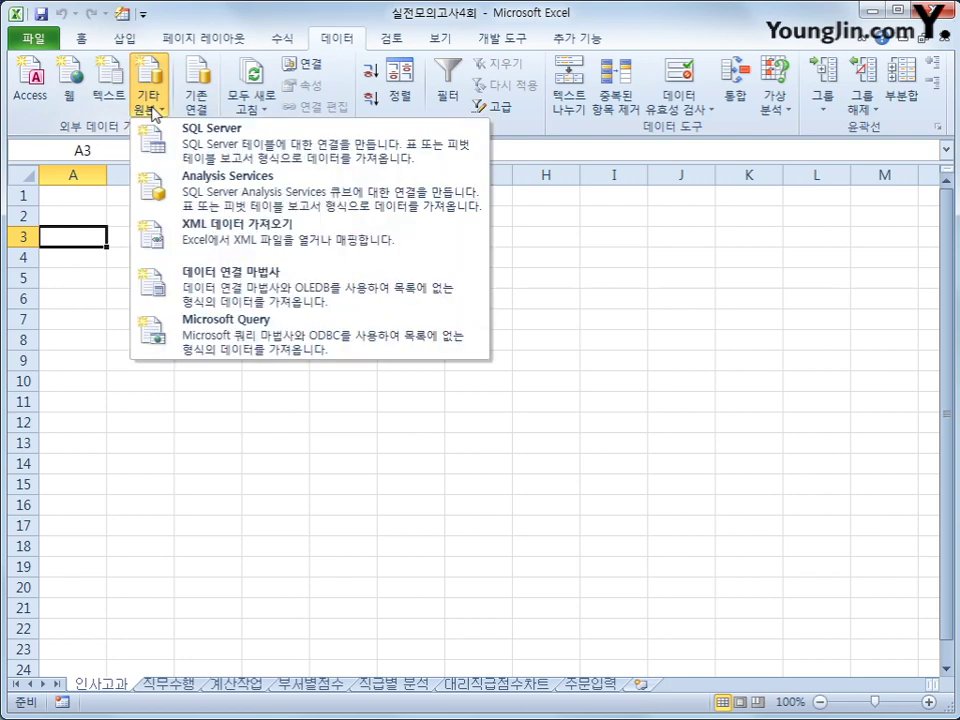
click(250, 348)
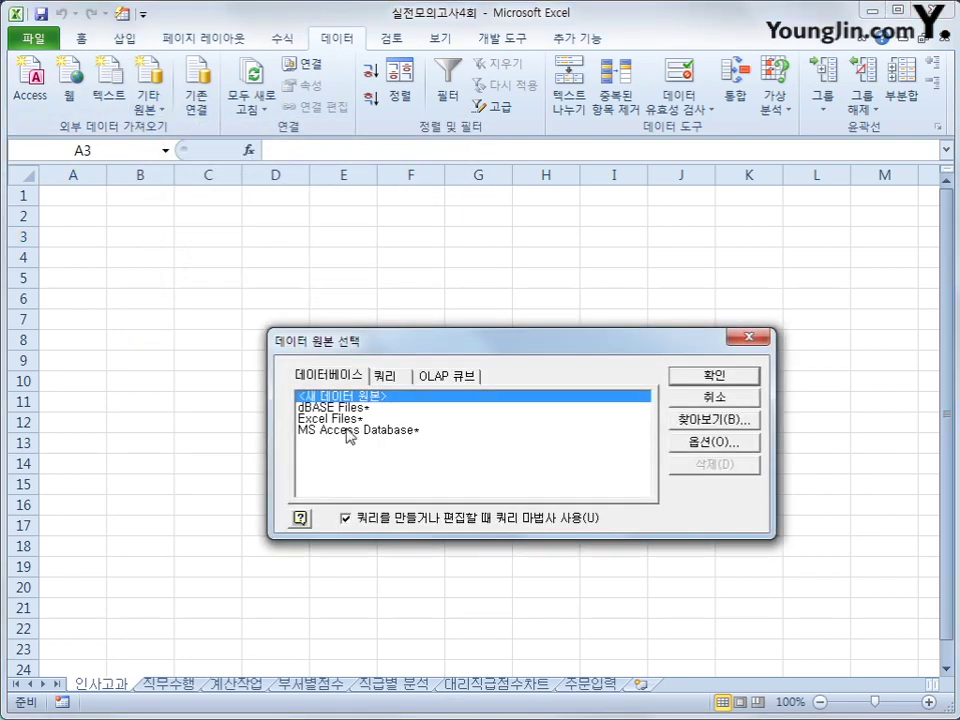
click(349, 431)
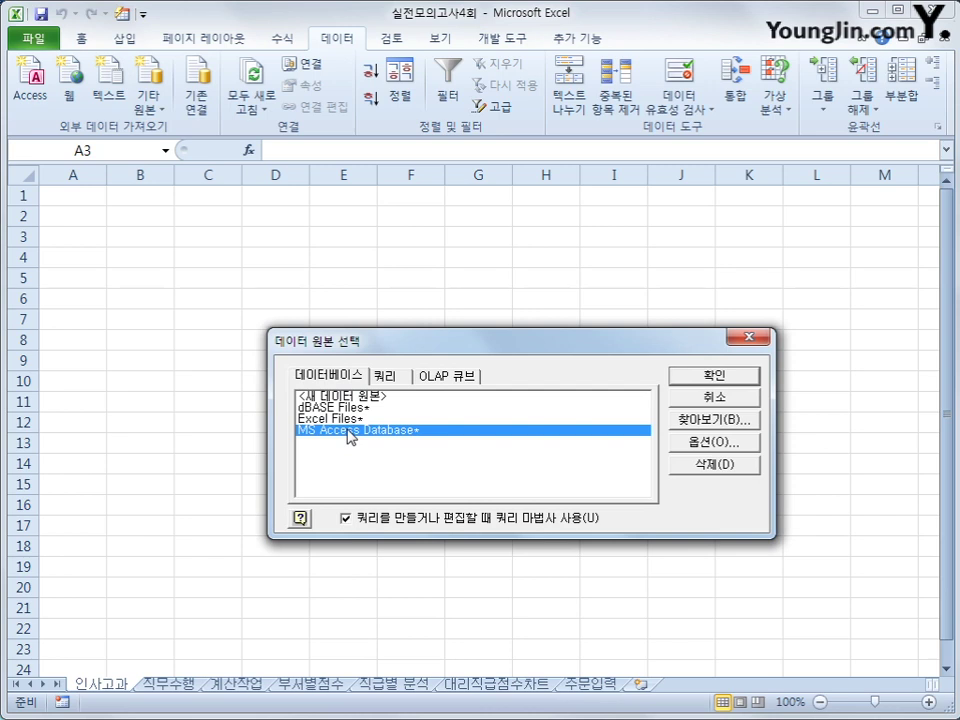
click(690, 376)
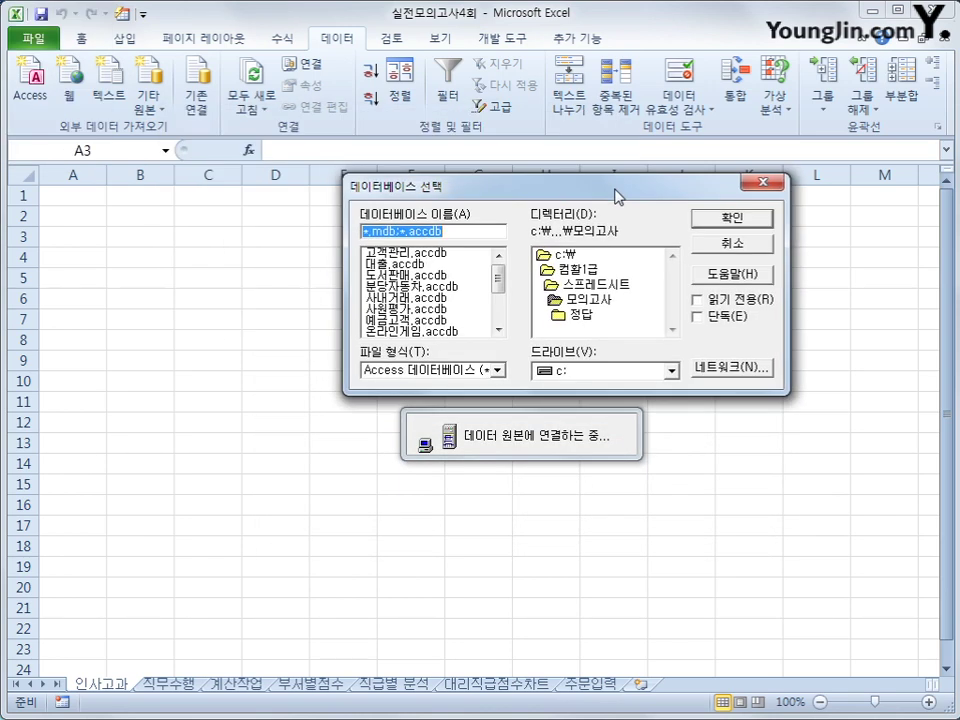
Choose 인사고과.accdb in the 모의고사 folder as the database for the query.
drag(501, 279, 502, 290)
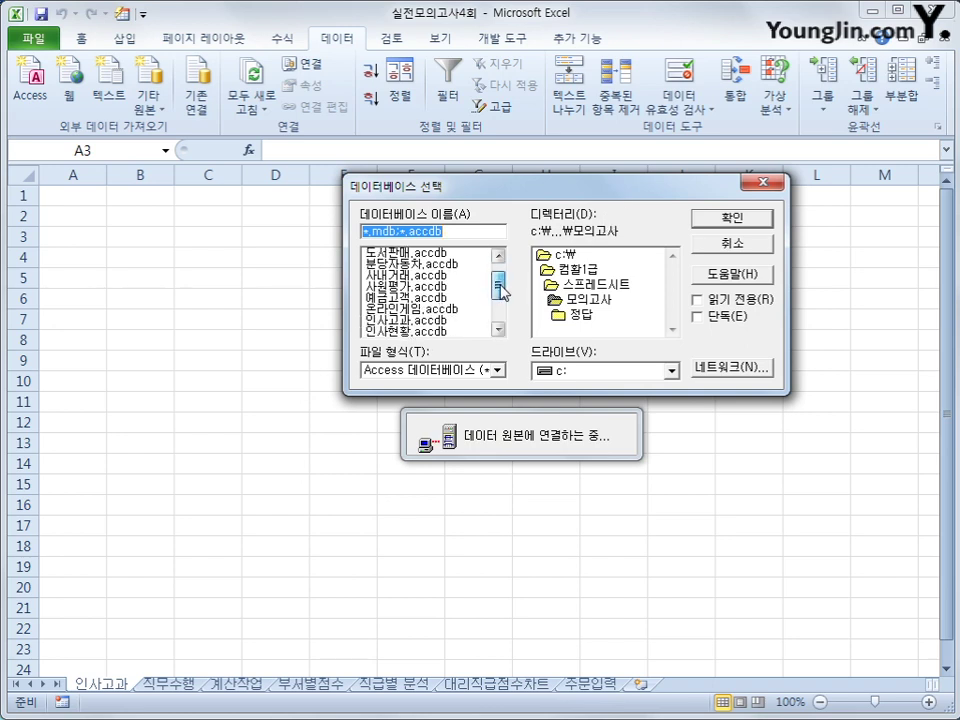
click(460, 320)
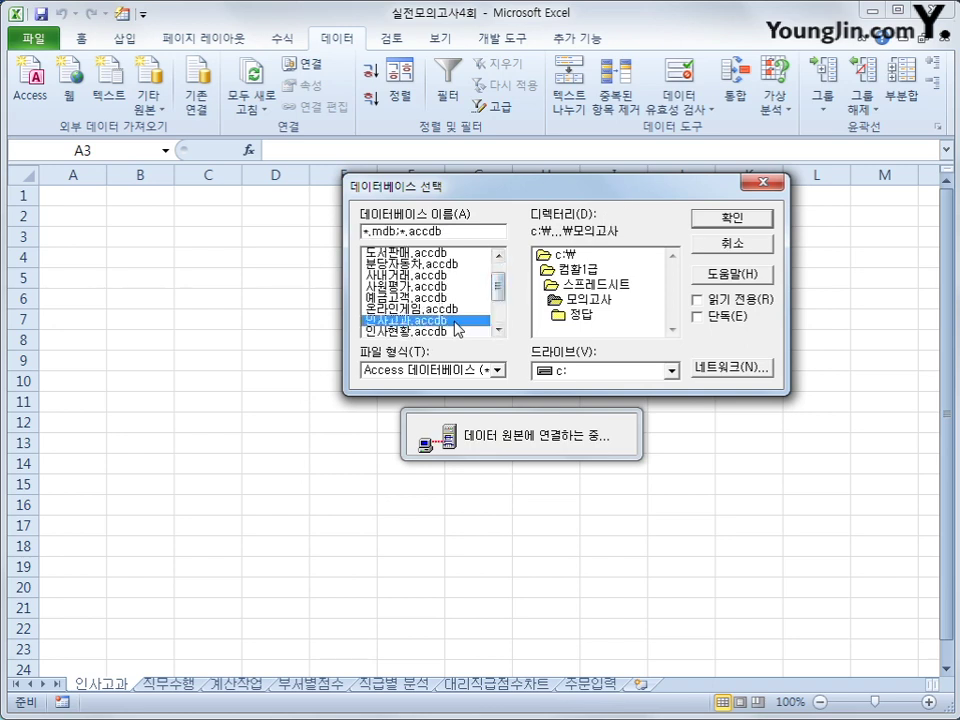
click(722, 236)
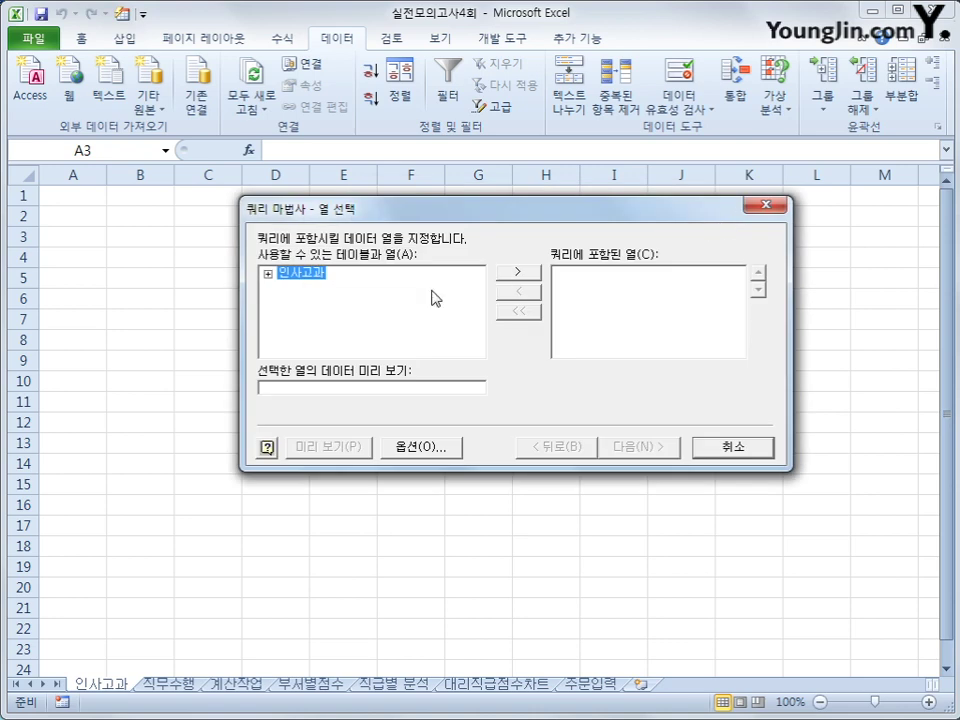
Include the 인사고과 table's columns 사번, 이름, 부서코드, 부서명, 직위, 입사일자, 직무수행능력, 이해판단력, 성실책임감 and 절충협조력 in the query.
double_click(296, 276)
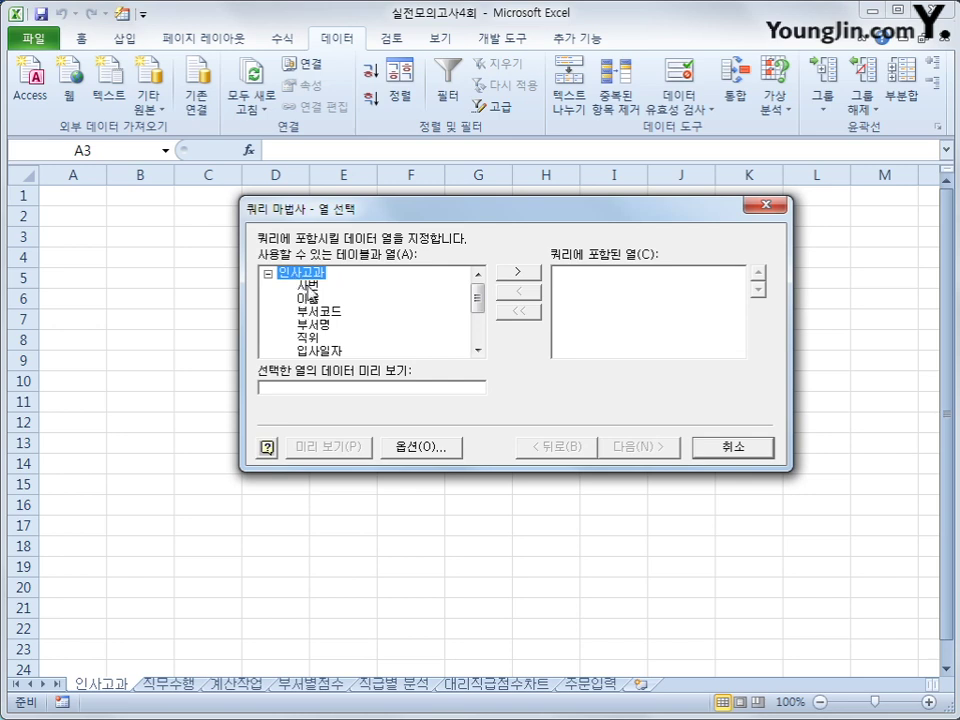
double_click(305, 285)
double_click(306, 286)
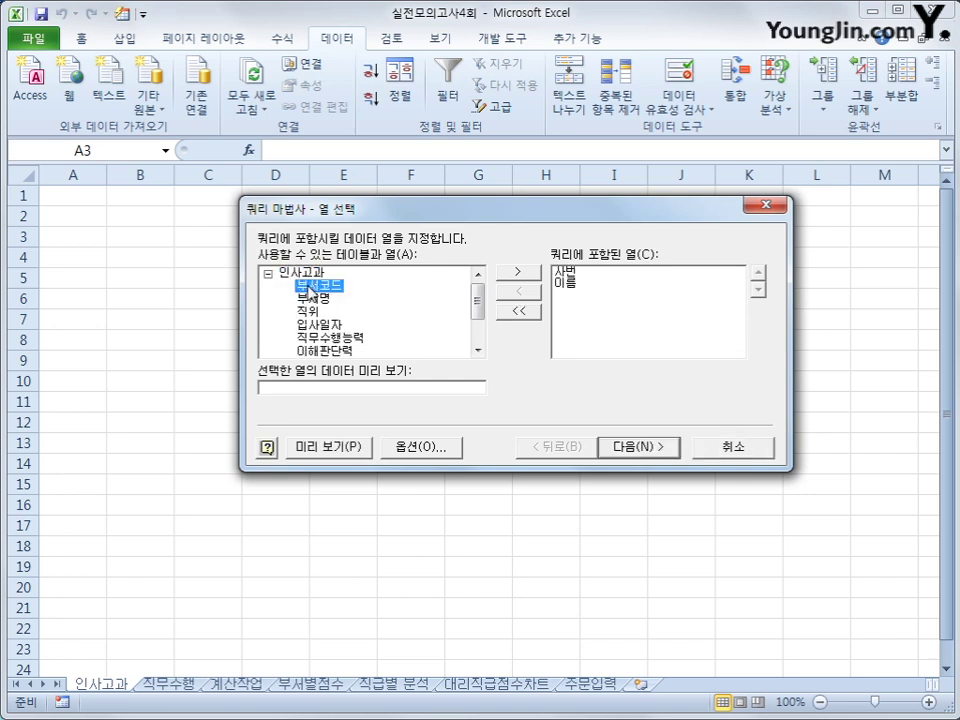
double_click(310, 286)
double_click(310, 286)
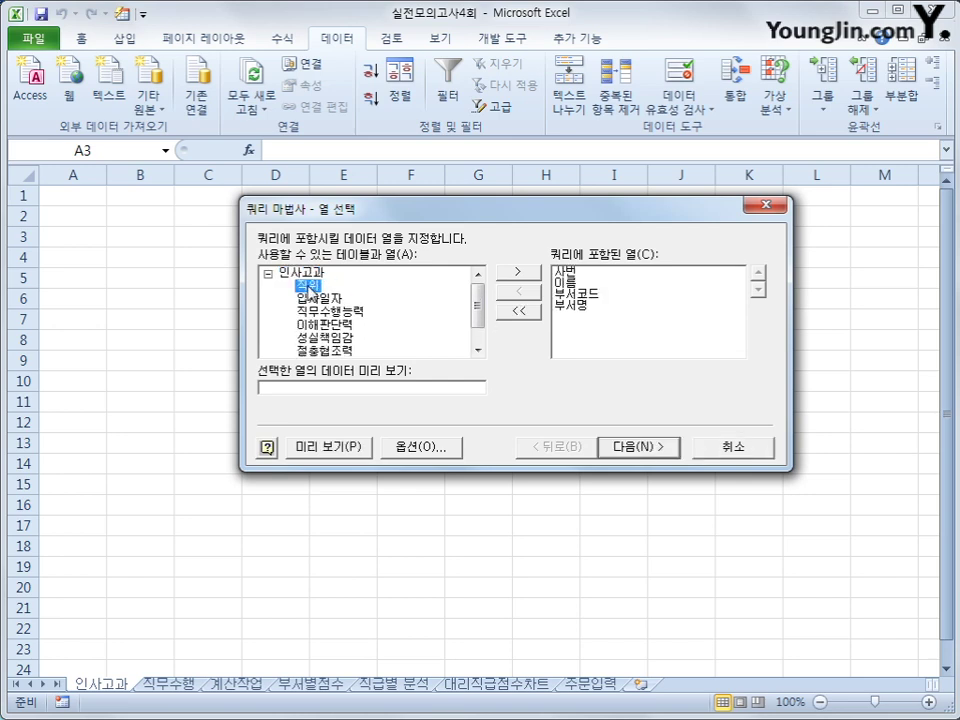
double_click(309, 287)
double_click(310, 287)
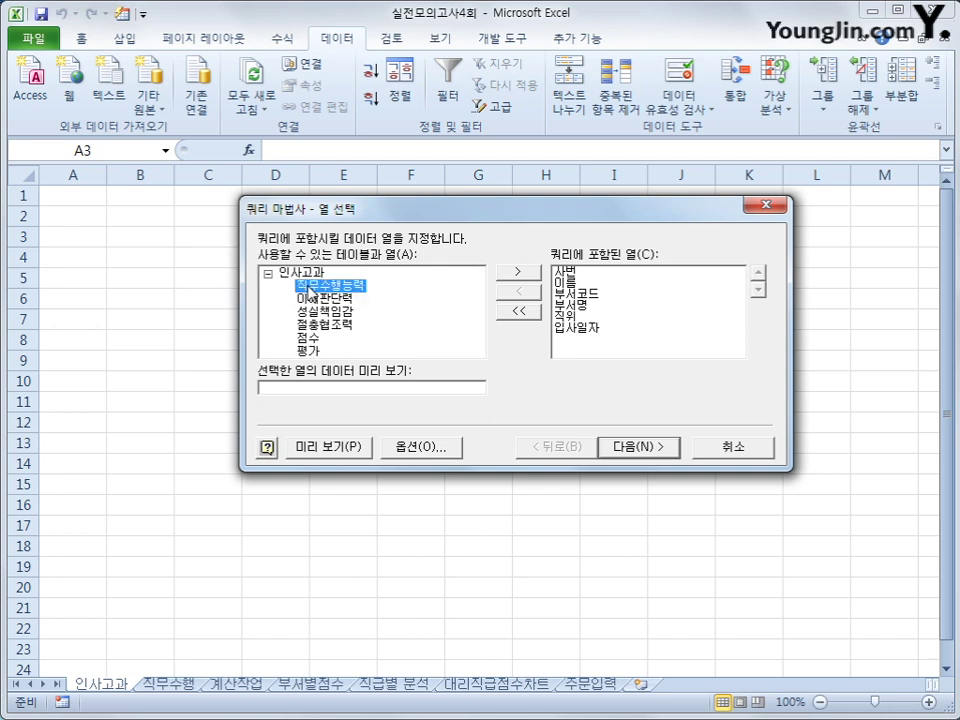
double_click(310, 287)
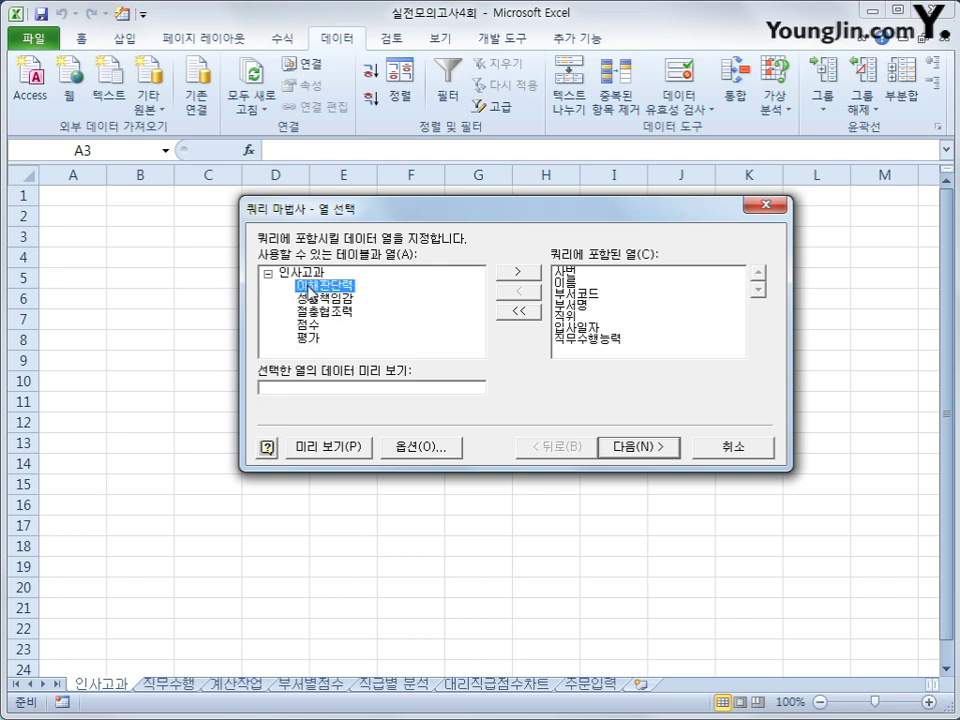
double_click(310, 287)
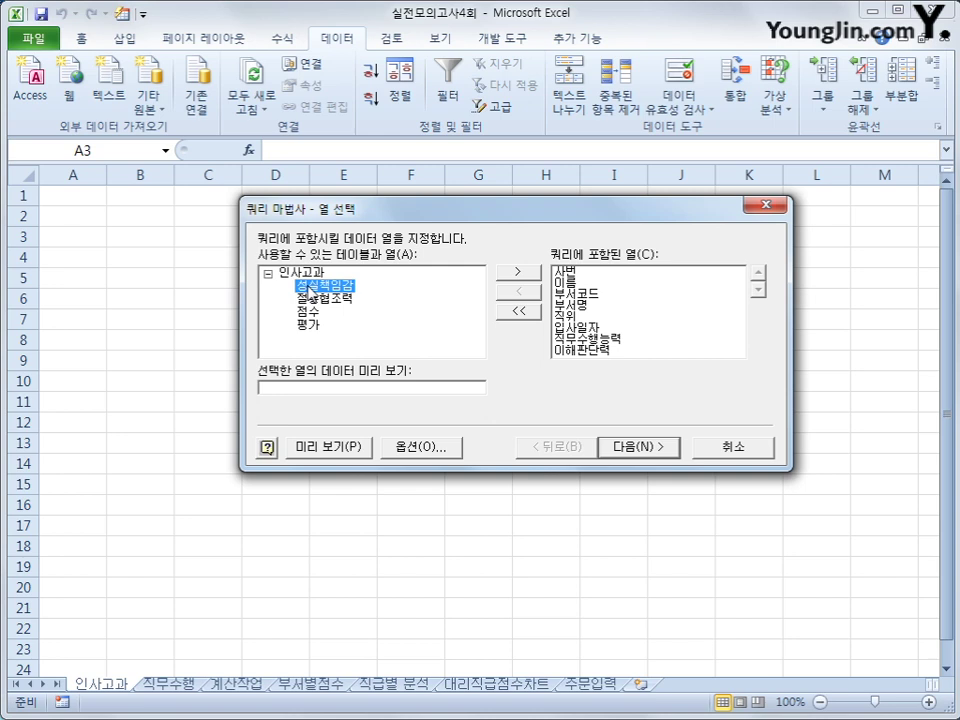
double_click(310, 287)
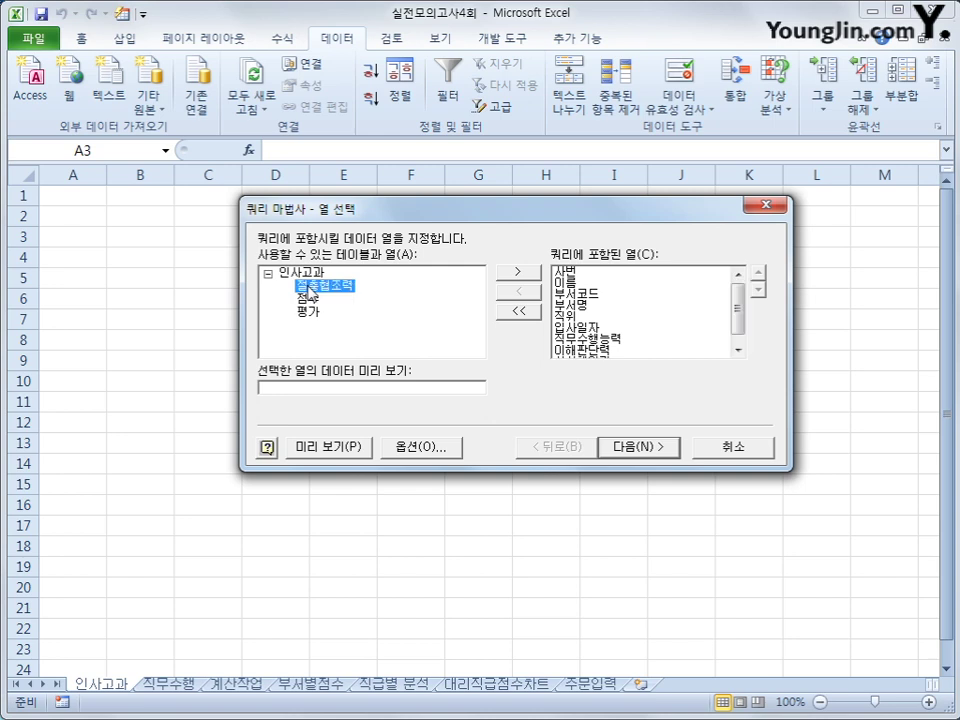
double_click(310, 287)
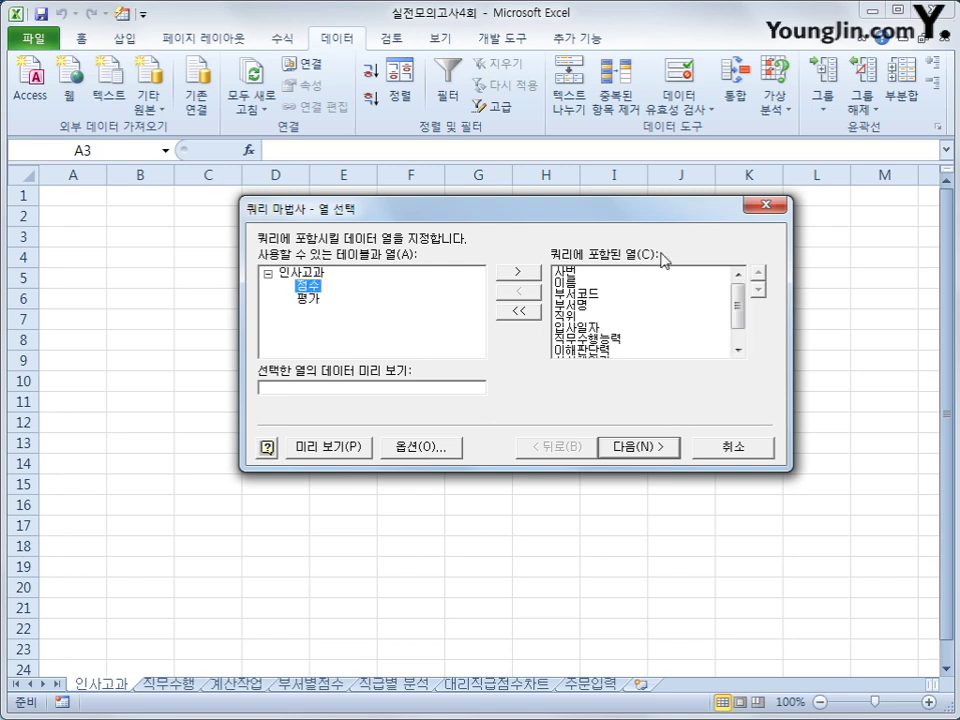
click(668, 450)
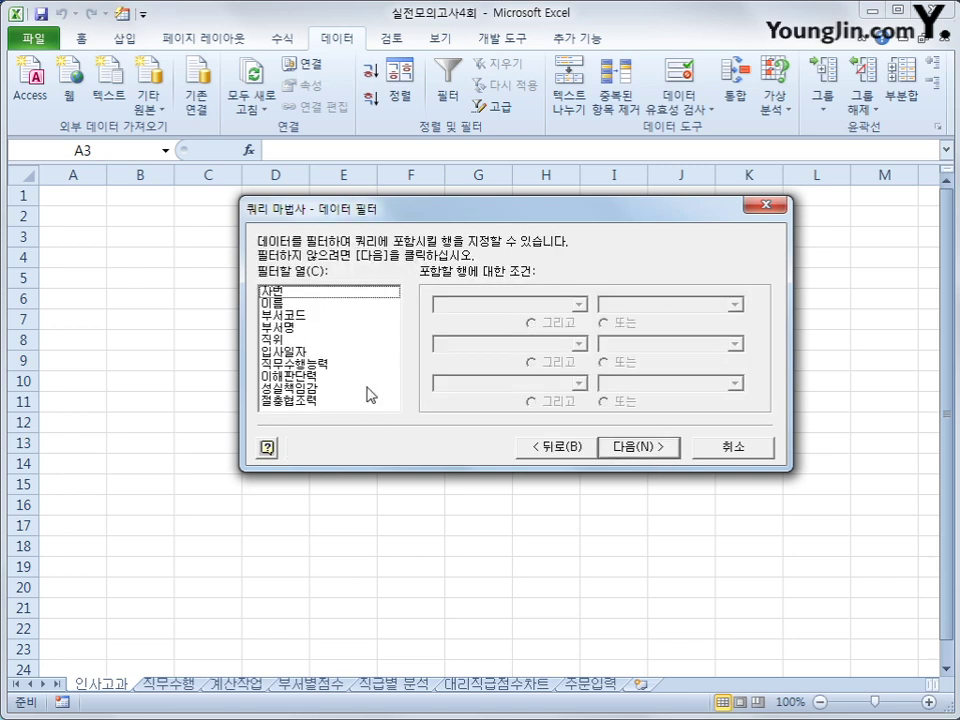
Filter the query rows to those whose 부서코드 begins with S, using the 시작 값 condition.
click(330, 318)
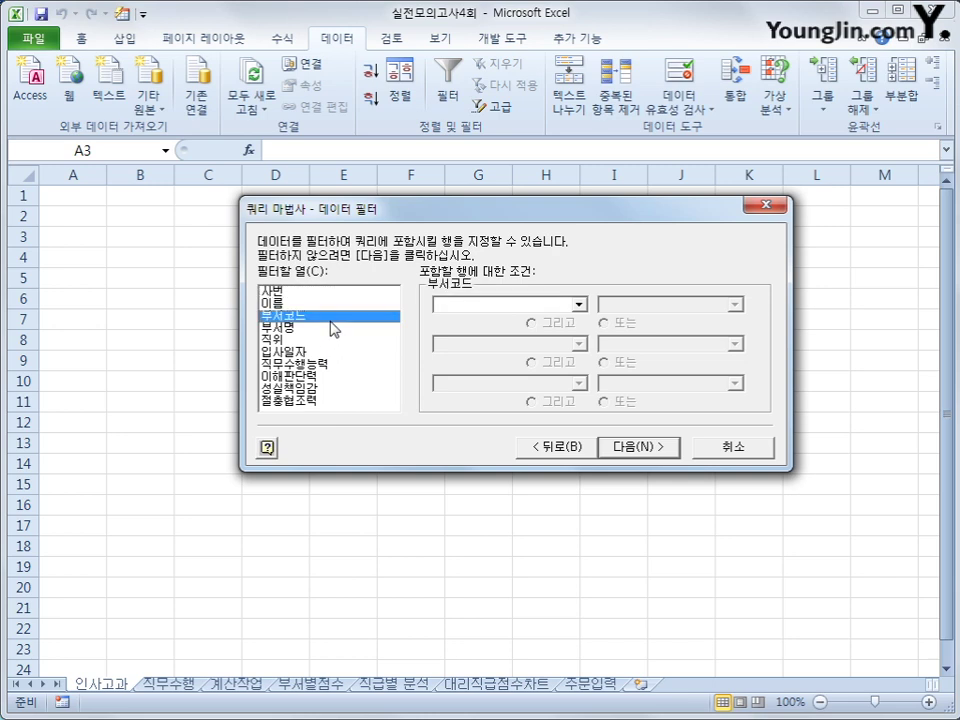
click(577, 305)
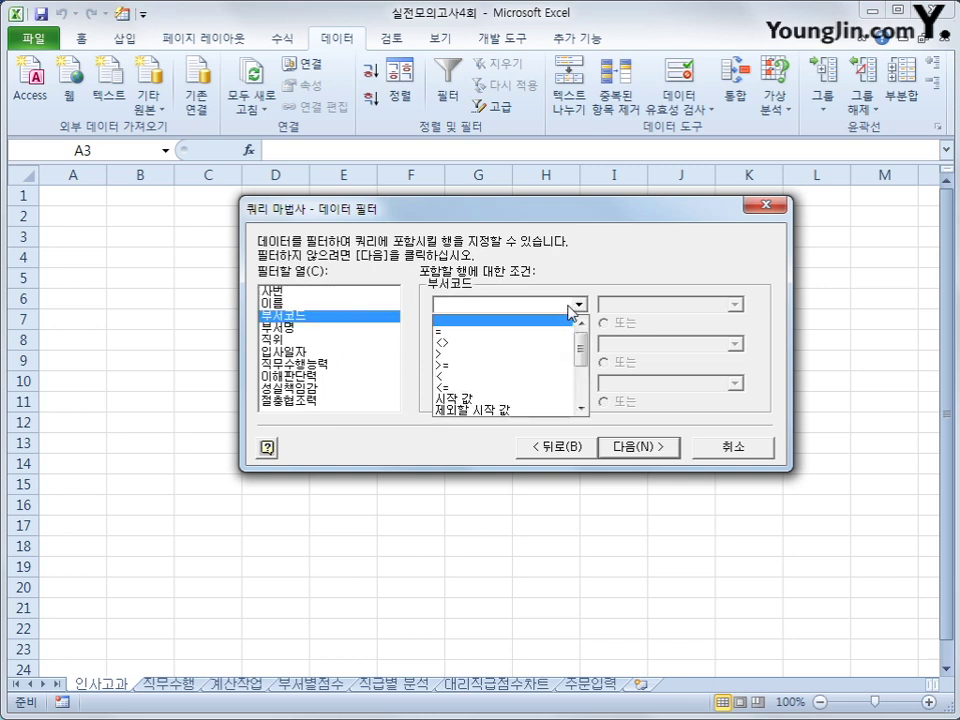
click(555, 398)
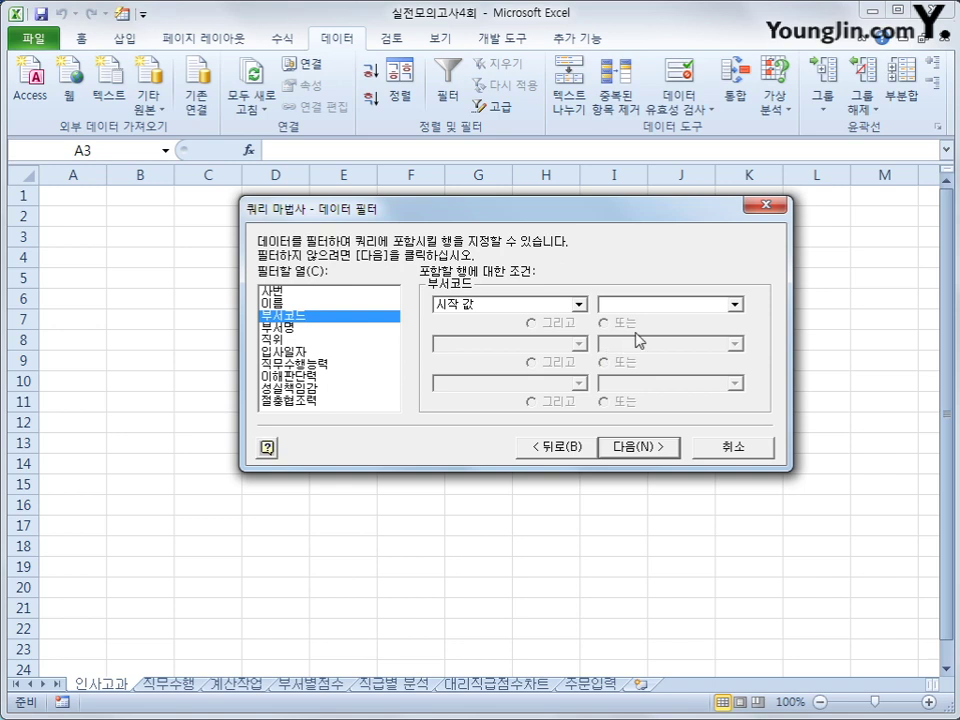
text(S)
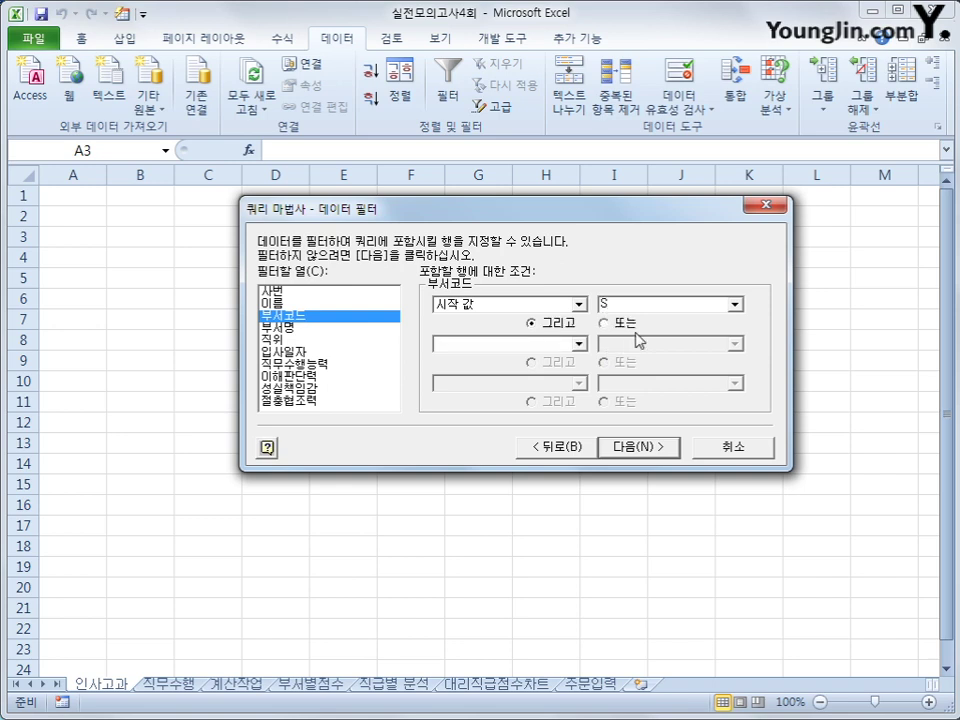
Filter 입사일자 to dates >= 2017-01-01 and <= 2017-12-31, and proceed to the sort order.
click(321, 354)
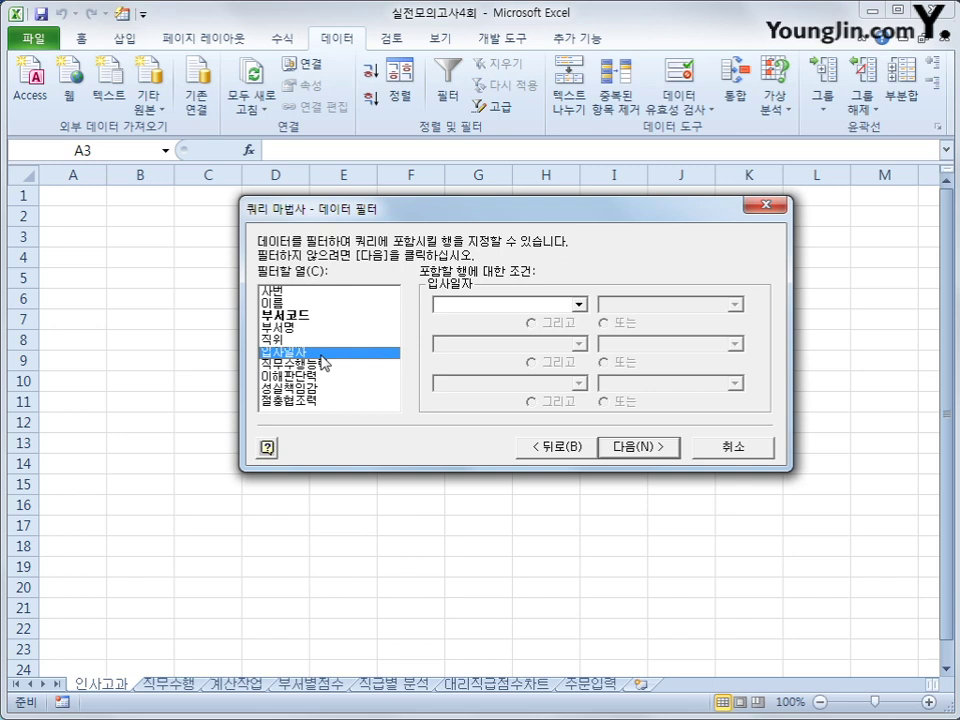
click(578, 304)
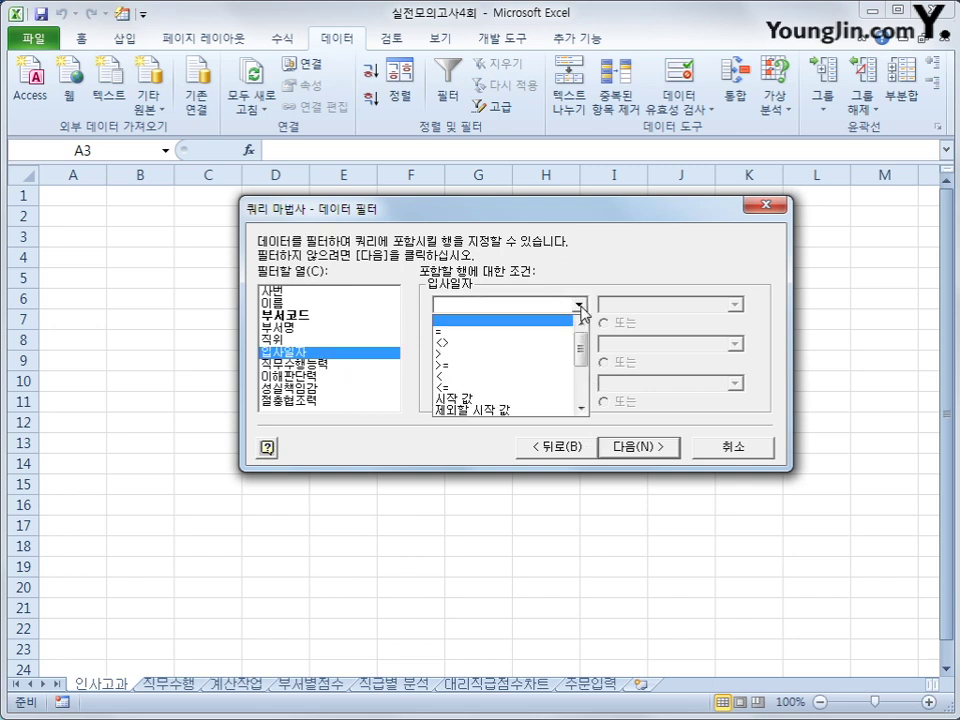
click(553, 366)
click(621, 306)
text(20)
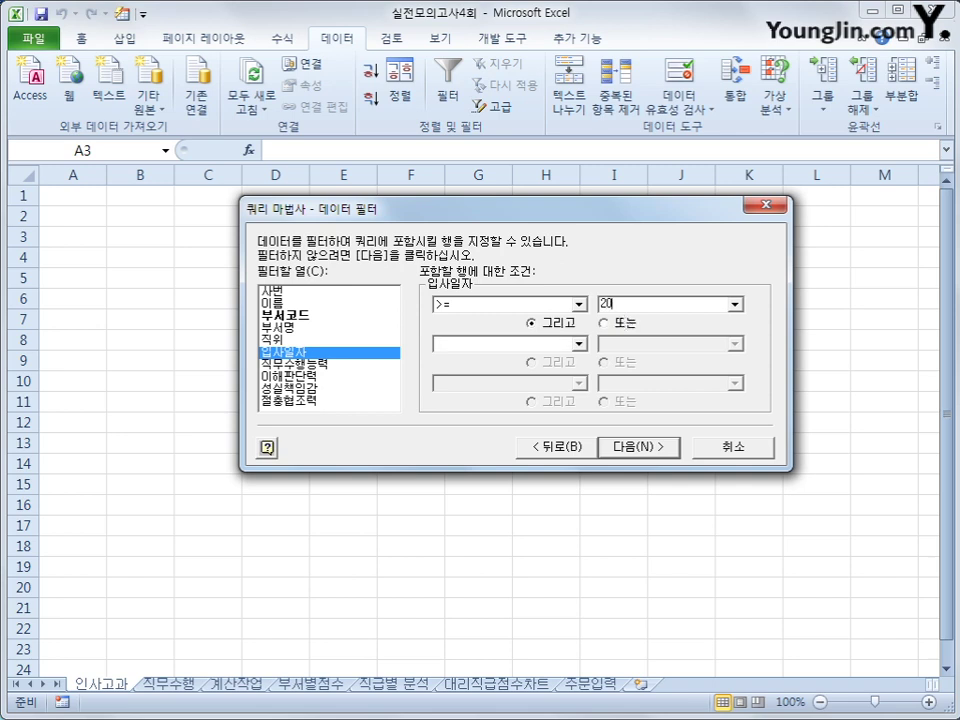
text(17-01-01)
click(580, 350)
click(557, 430)
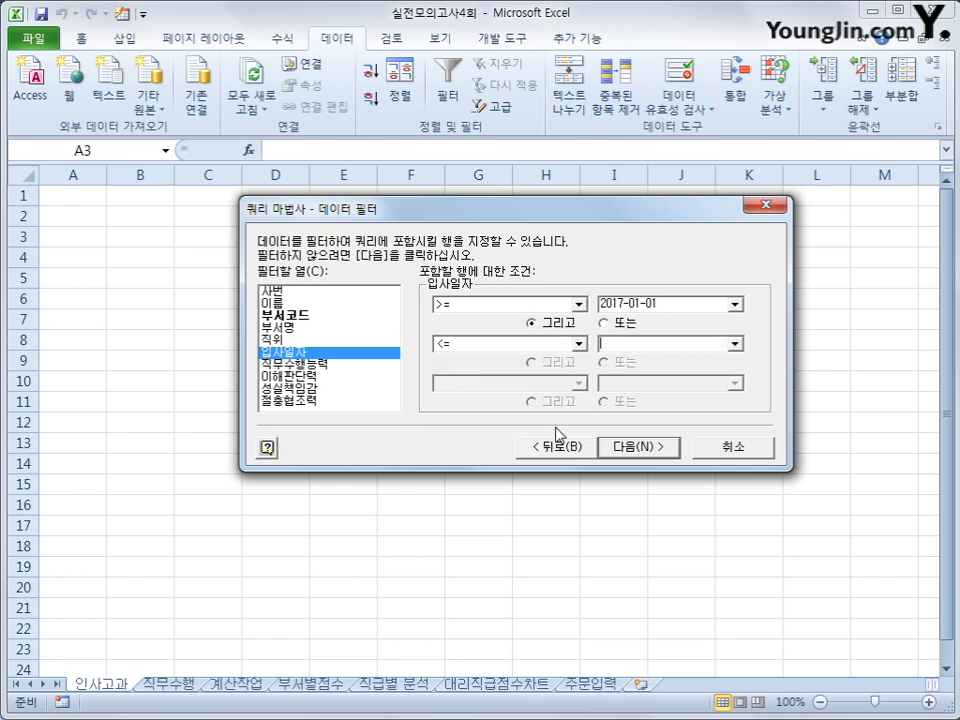
text(2)
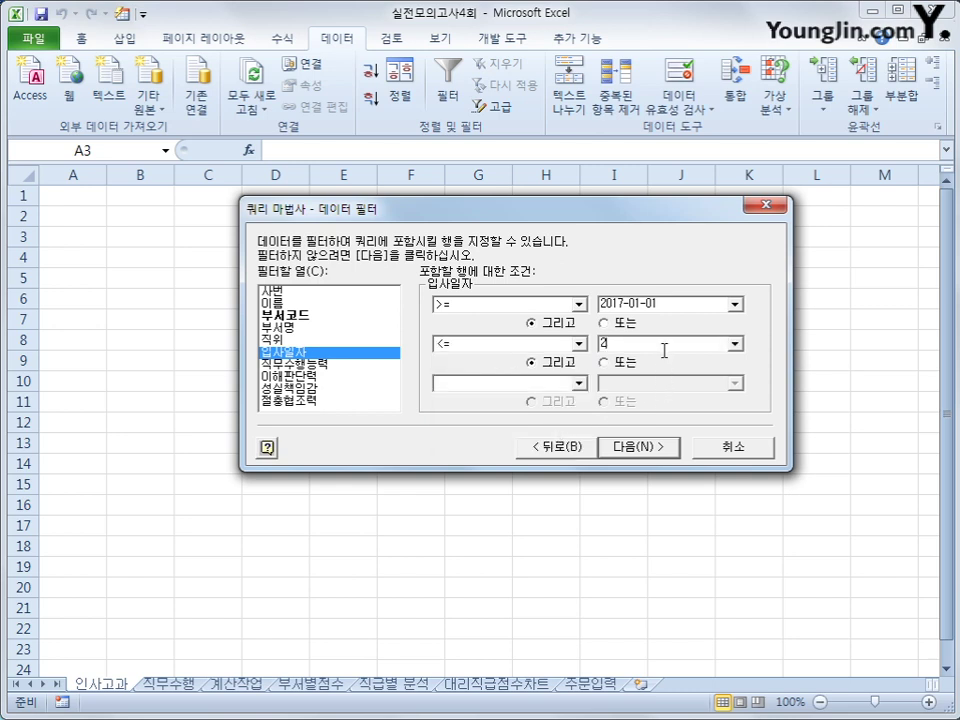
text(017-12-31)
click(645, 447)
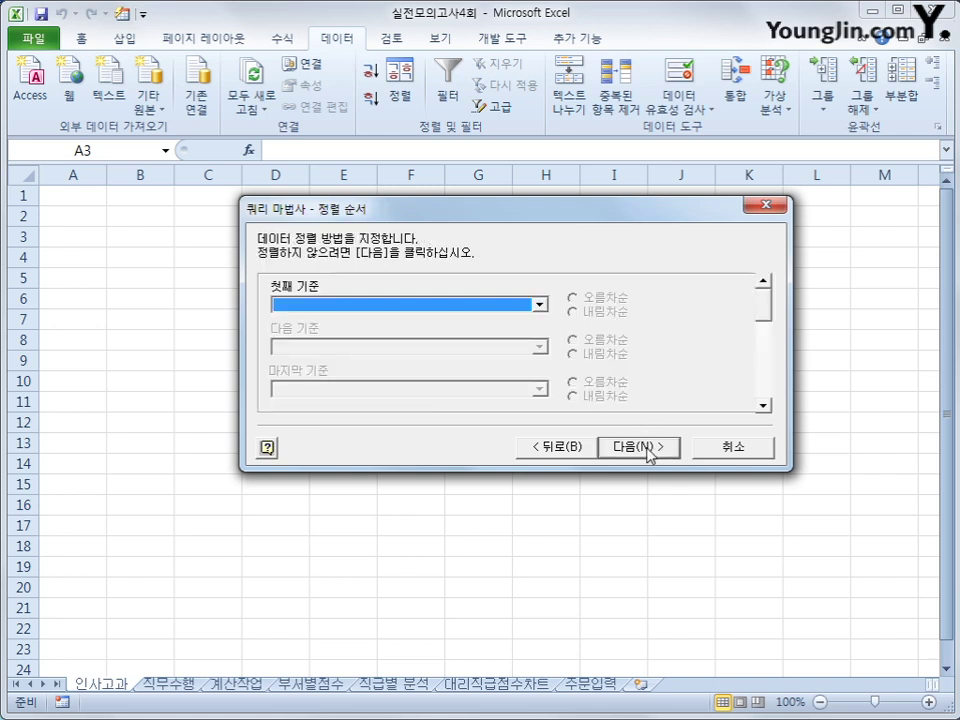
Sort the query by 부서명 descending and then 사번 ascending, and finish it with the data returned to Microsoft Excel.
click(499, 304)
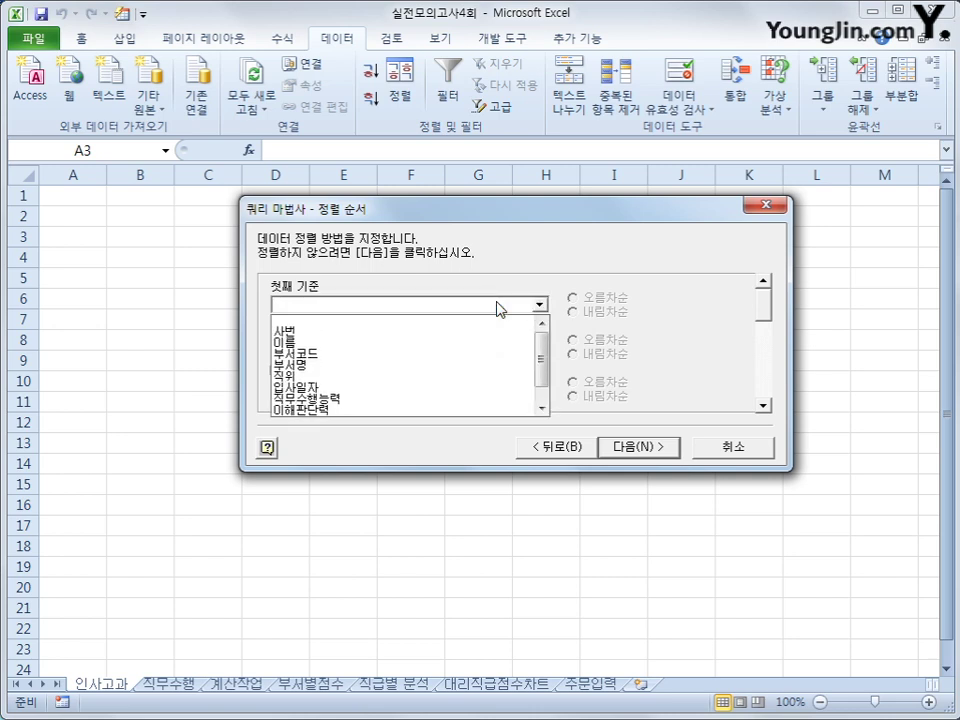
click(450, 366)
click(598, 314)
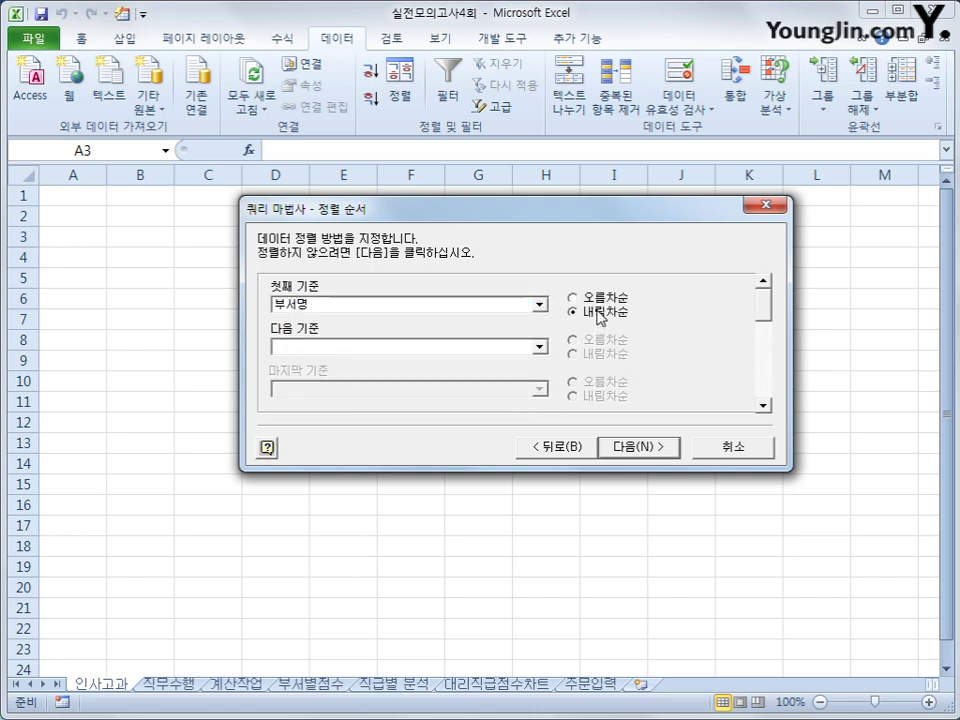
click(499, 350)
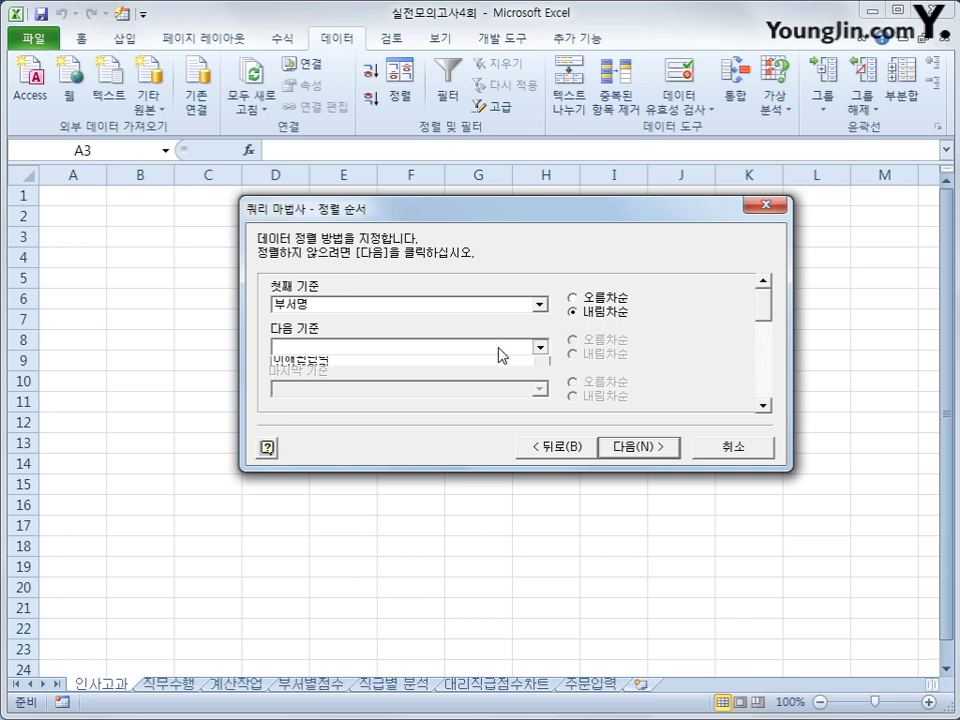
click(495, 377)
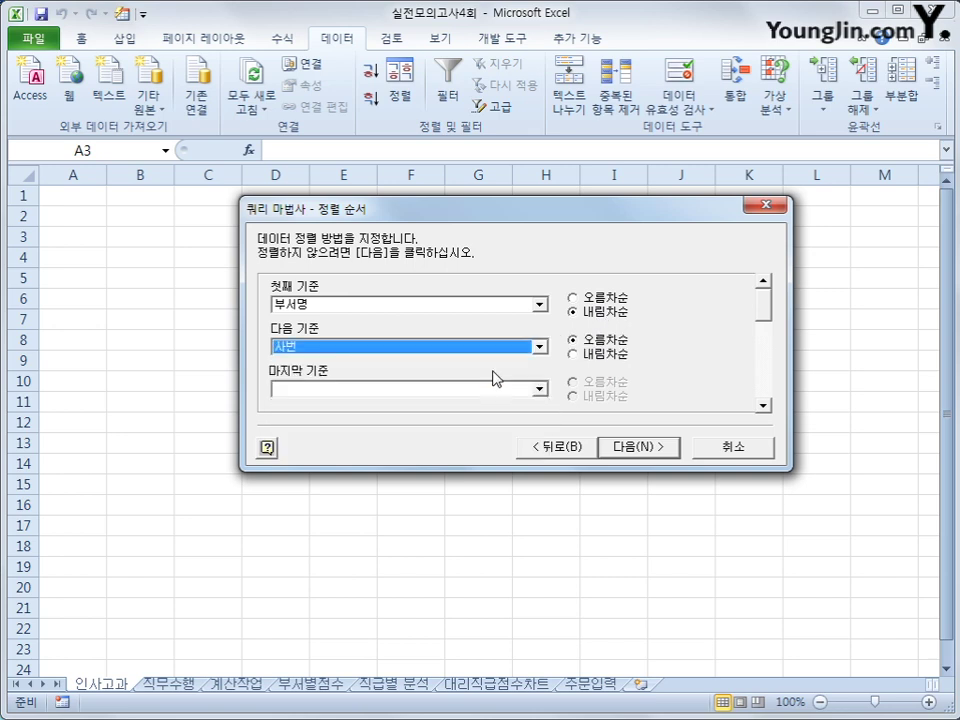
click(621, 341)
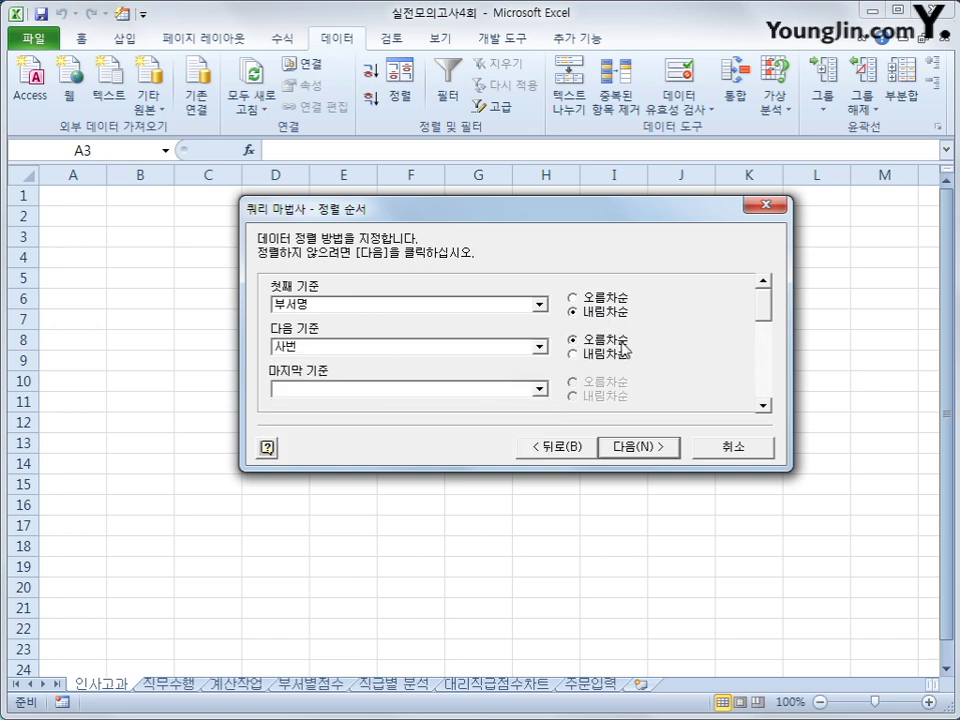
click(641, 449)
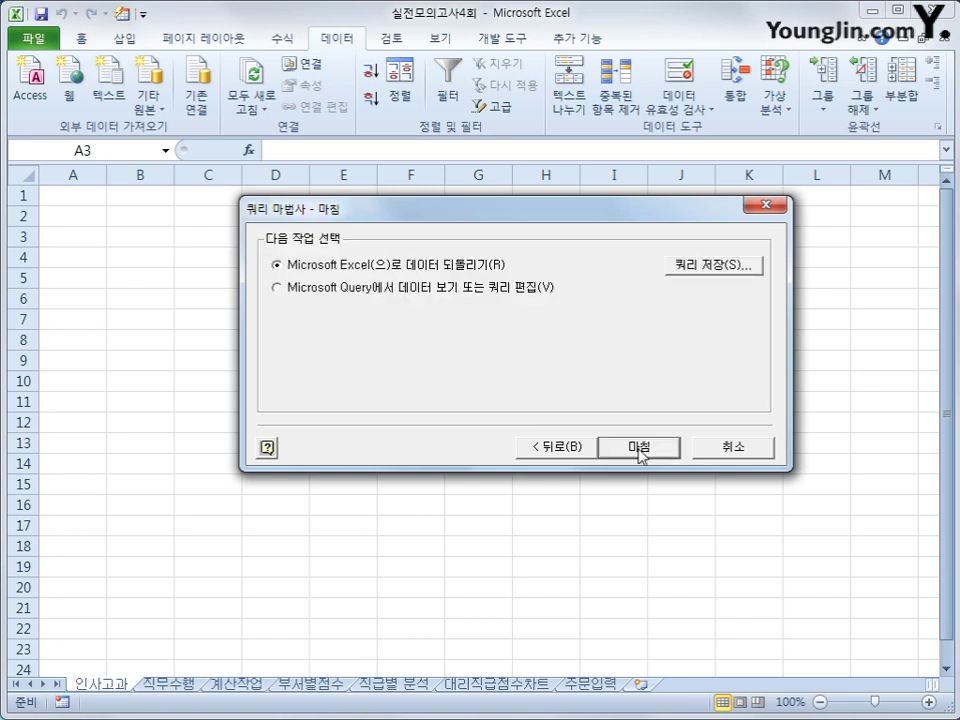
click(640, 449)
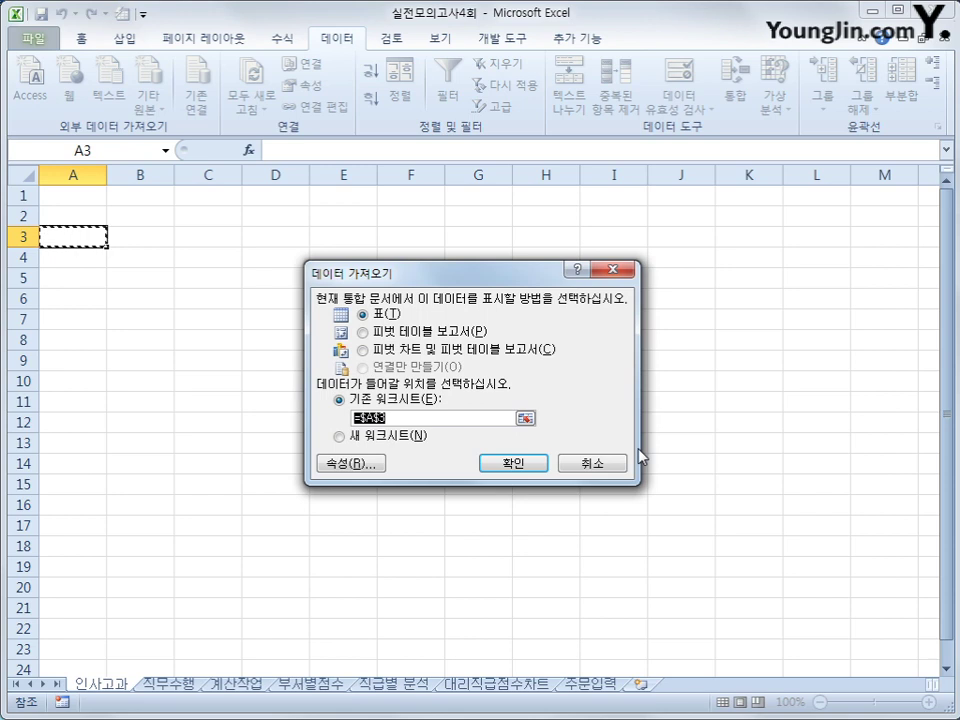
Load the query data as a table at =$A$3 of the existing worksheet, and convert that table to a normal range.
click(532, 470)
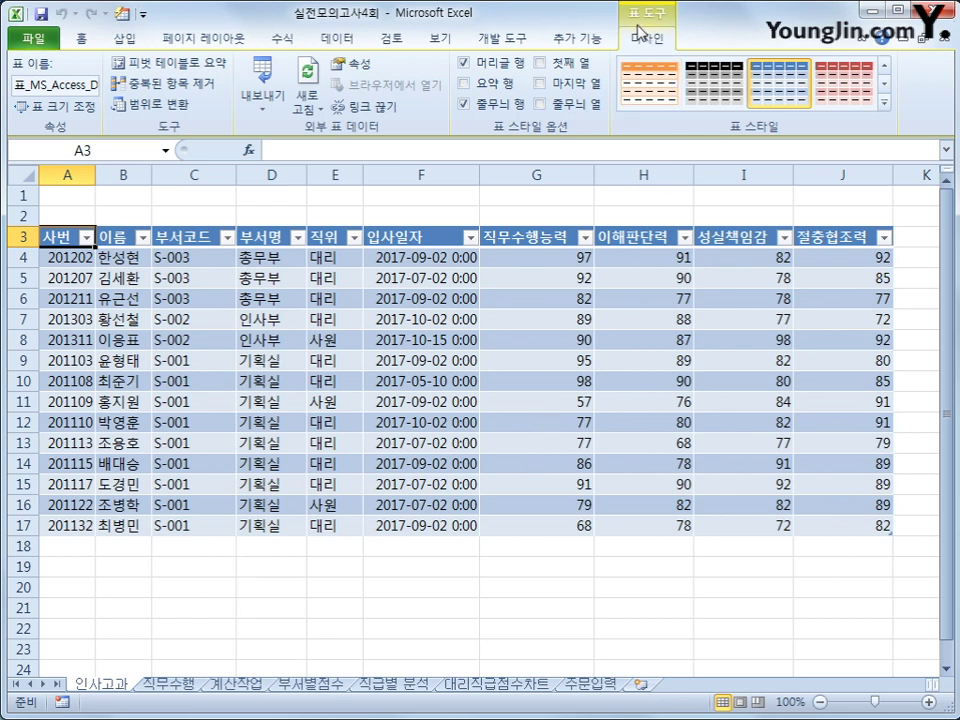
click(157, 108)
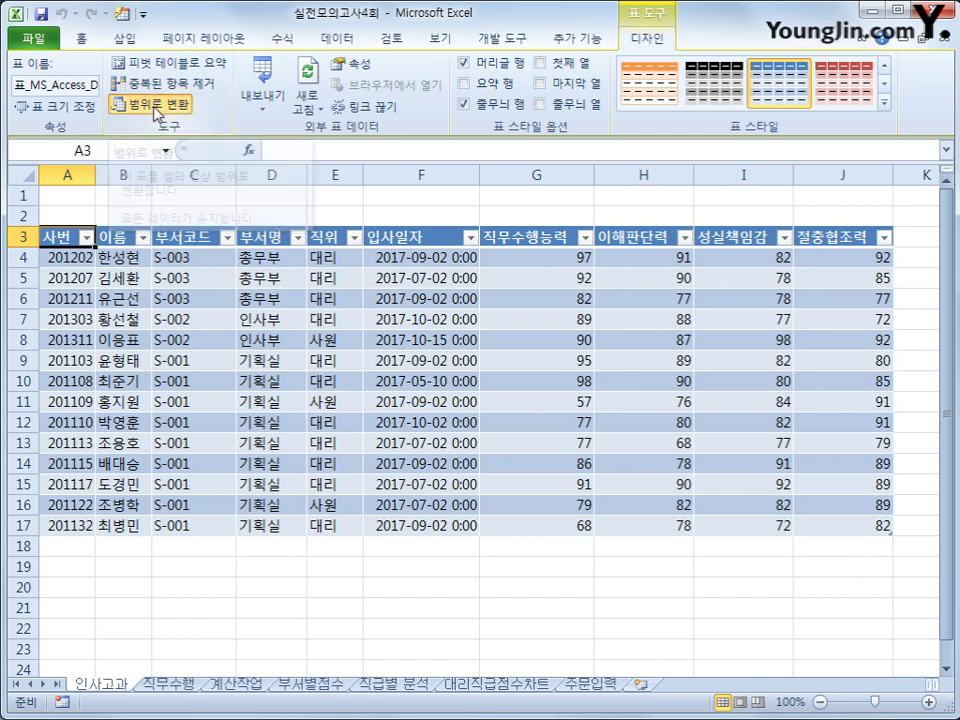
drag(422, 410, 415, 372)
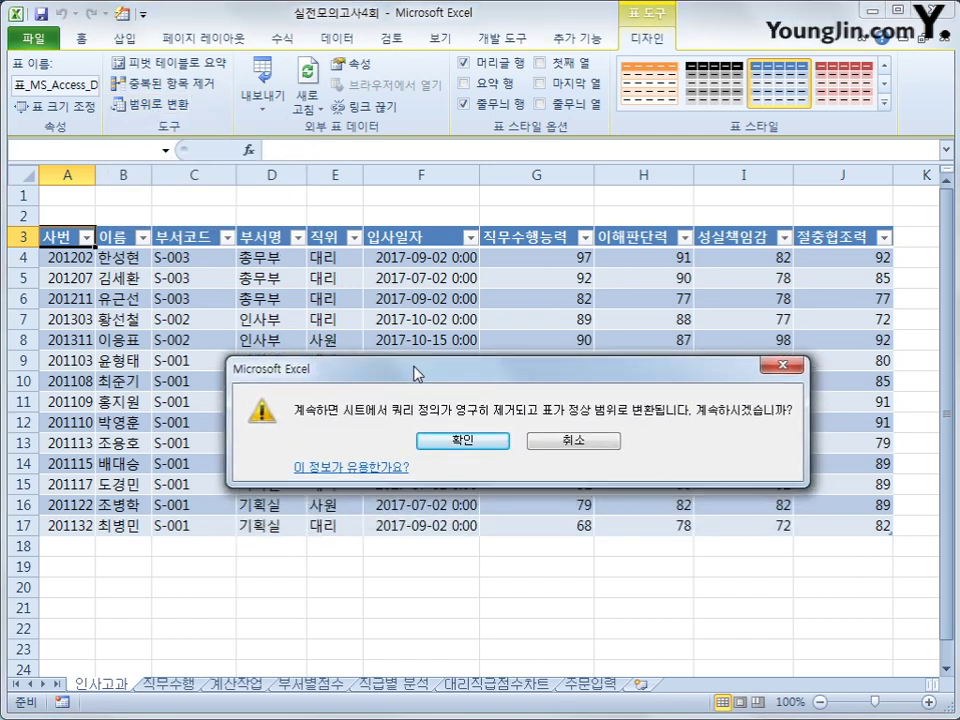
click(493, 441)
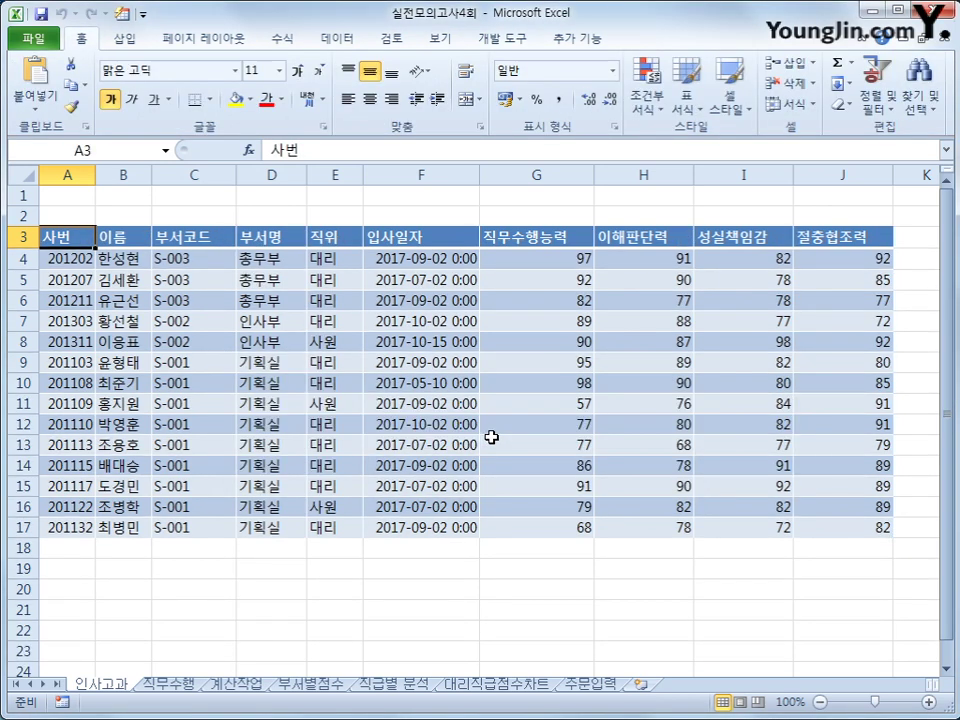
key(ctrl+c)
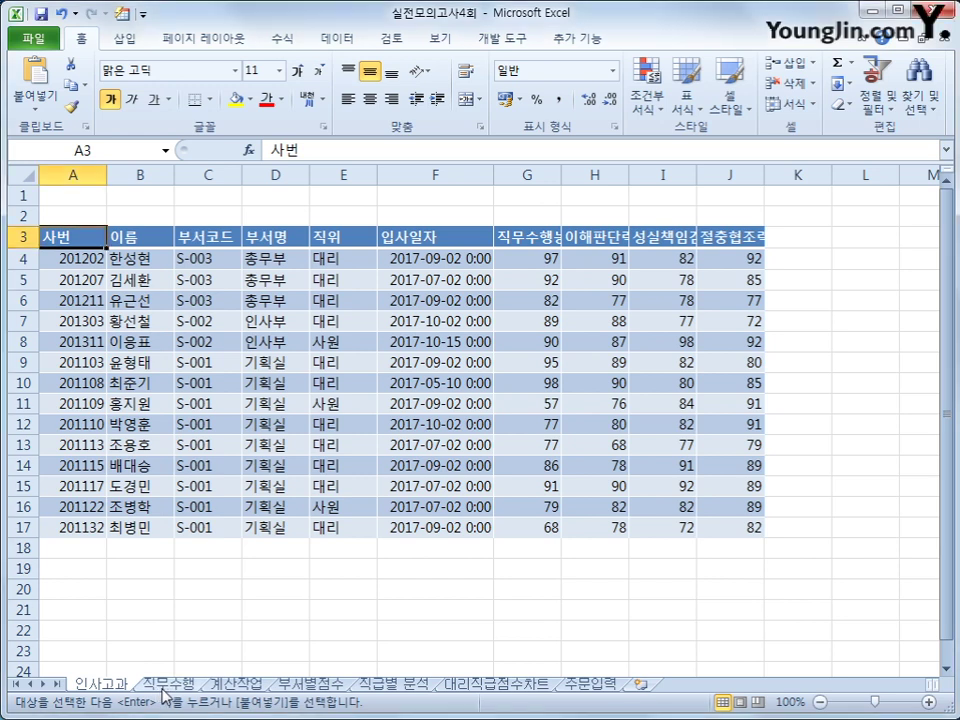
On the 직무수행 sheet, enter the criteria heading 직무(최대) in cell A15.
click(165, 686)
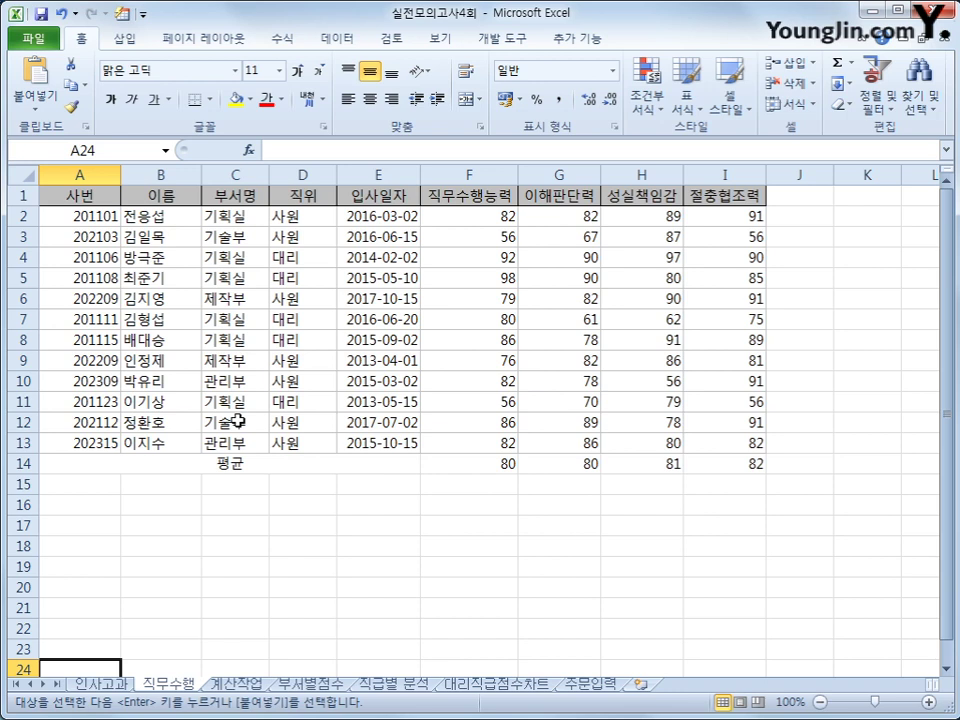
click(250, 202)
click(295, 201)
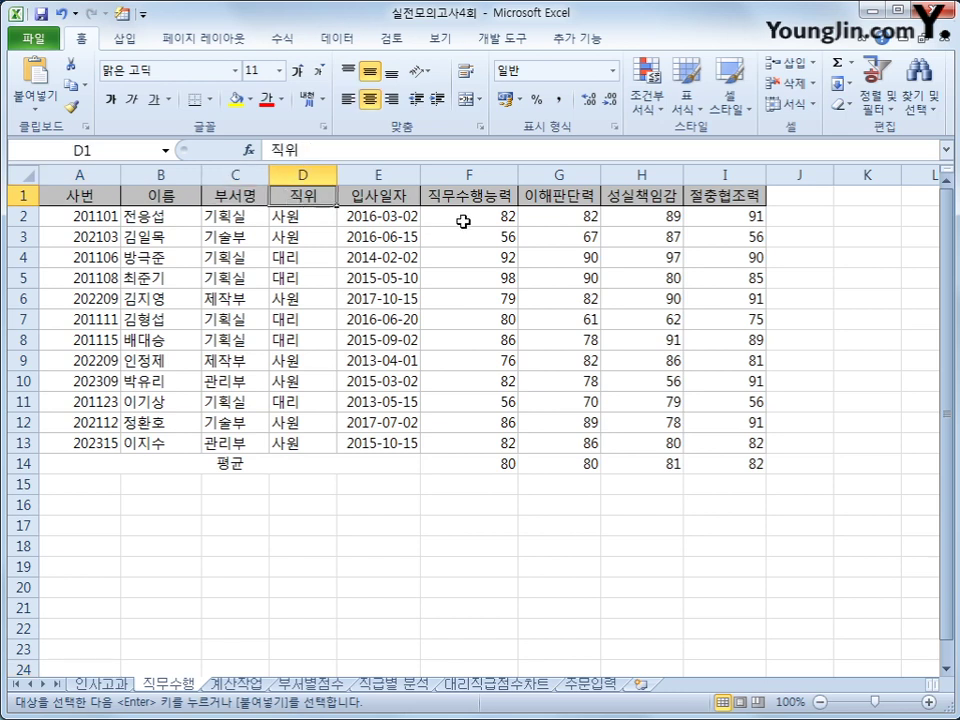
click(100, 492)
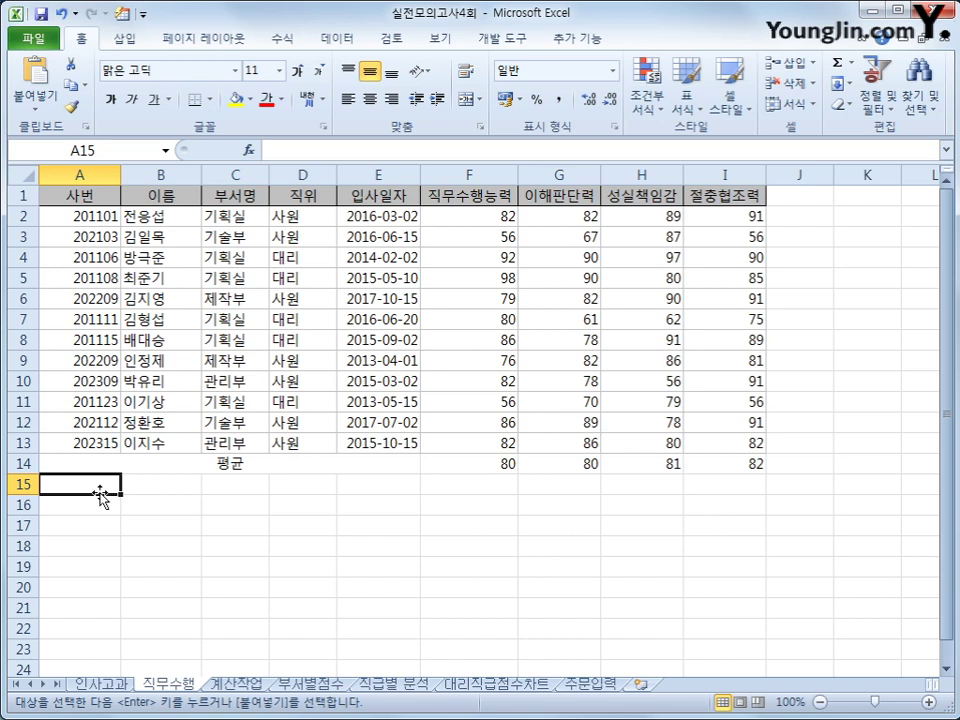
text(wlr)
key(BackSpace)
key(BackSpace)
key(BackSpace)
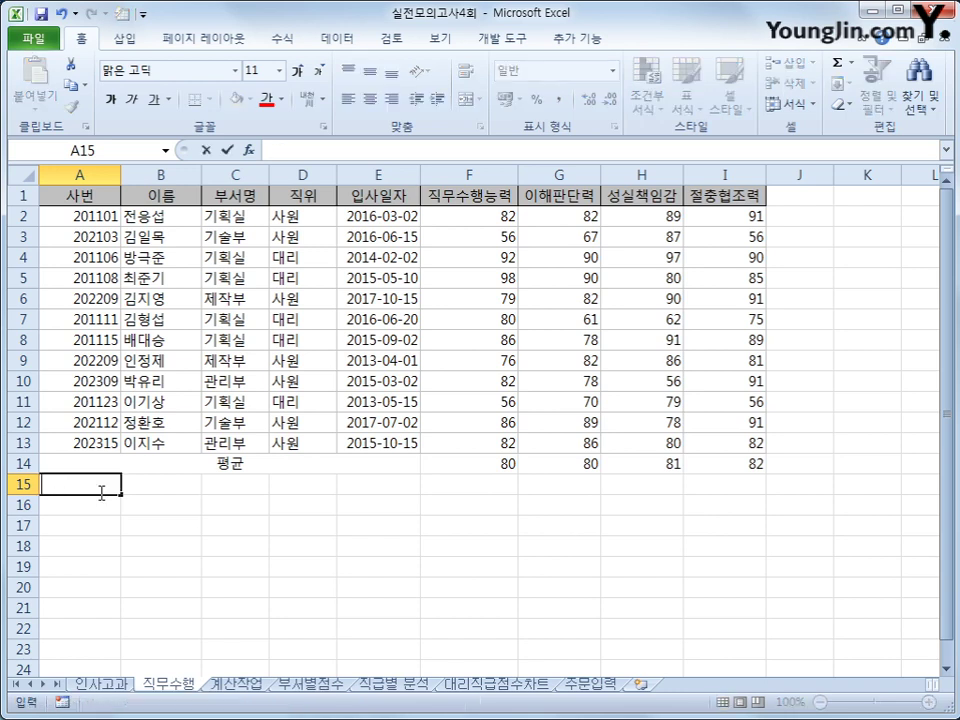
key(Hangul)
text(지ㄱ무(최)
text(대))
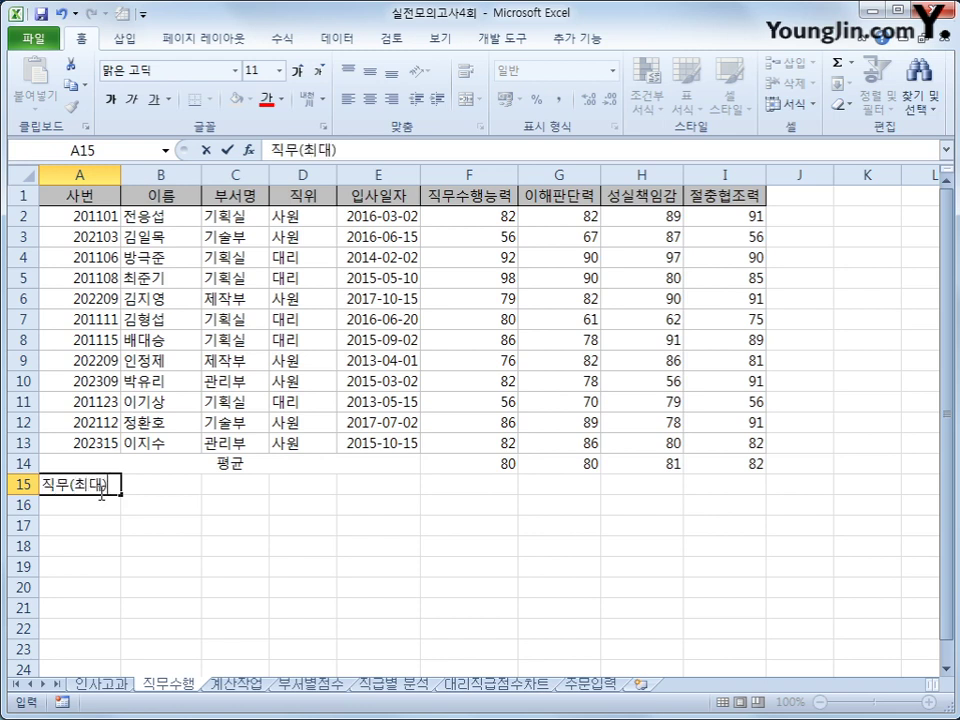
key(Return)
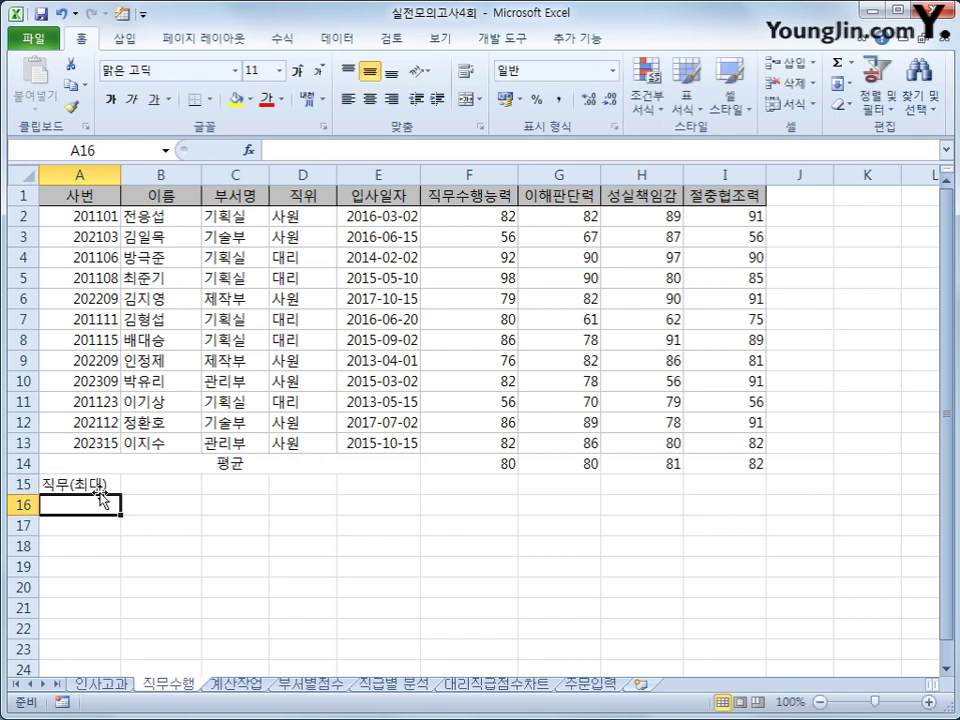
Enter the formula =LARGE($F$2:$F$13,1)=F2 in cell A16 as the criterion for the highest 직무수행능력 score.
text(=)
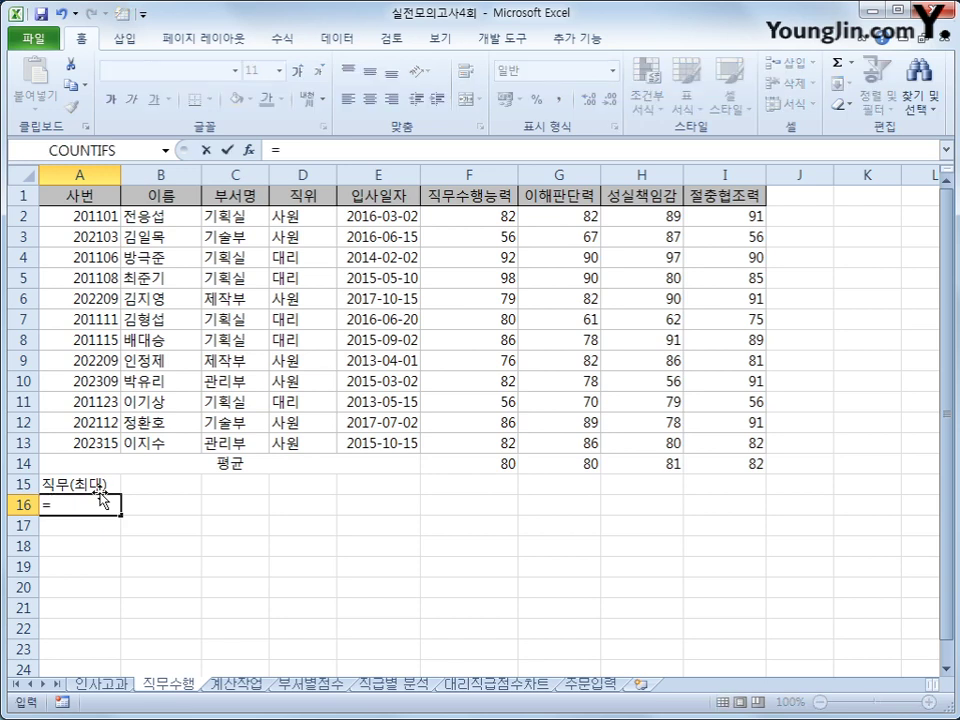
text(lar)
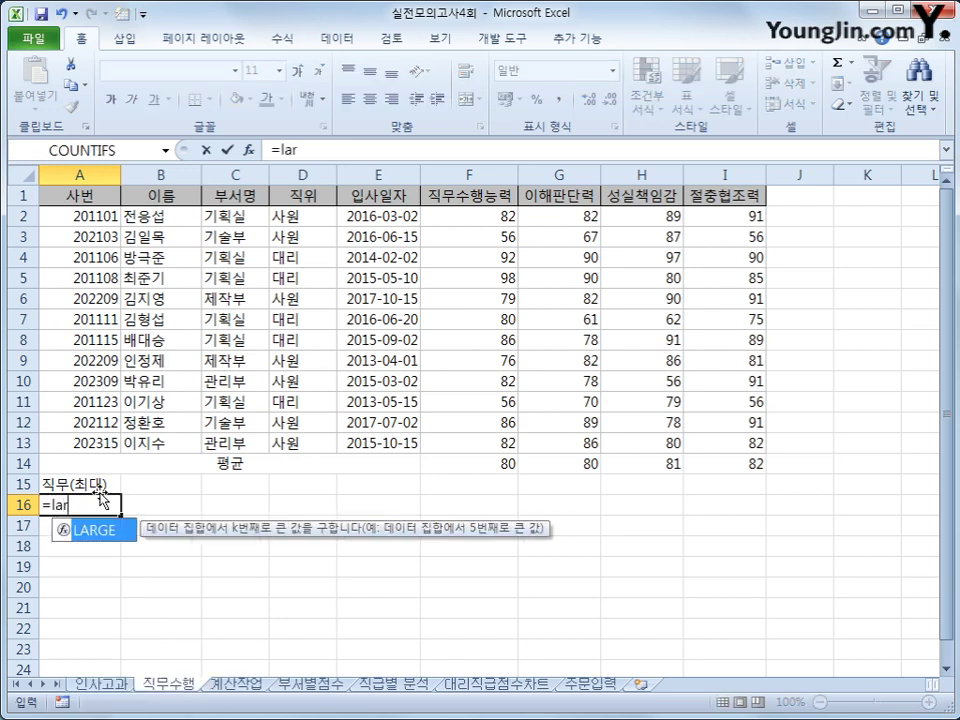
key(Tab)
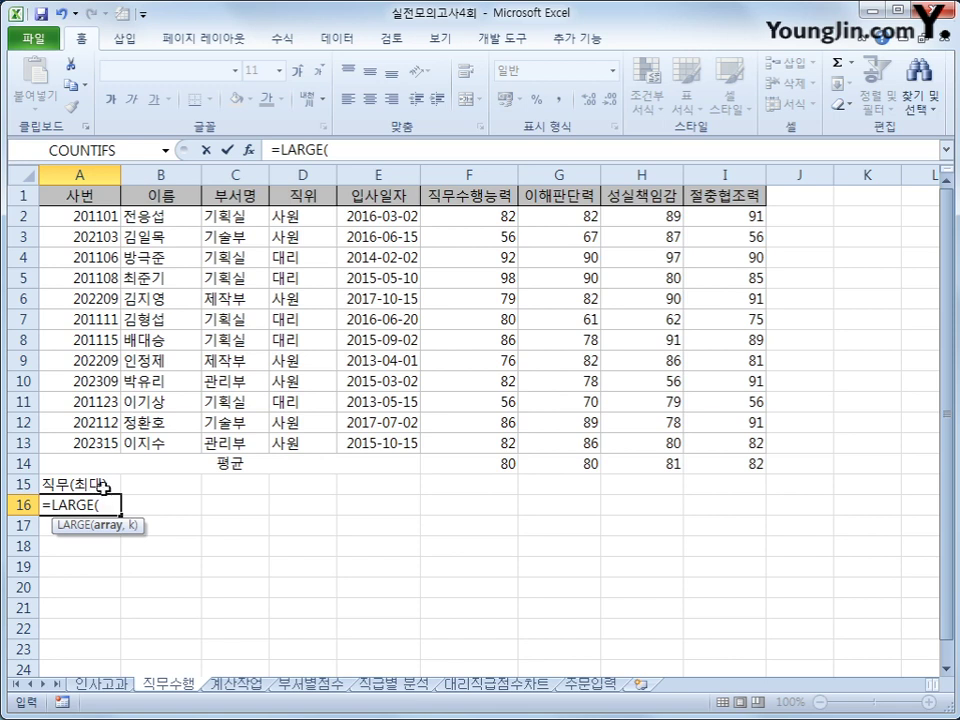
drag(471, 217, 478, 450)
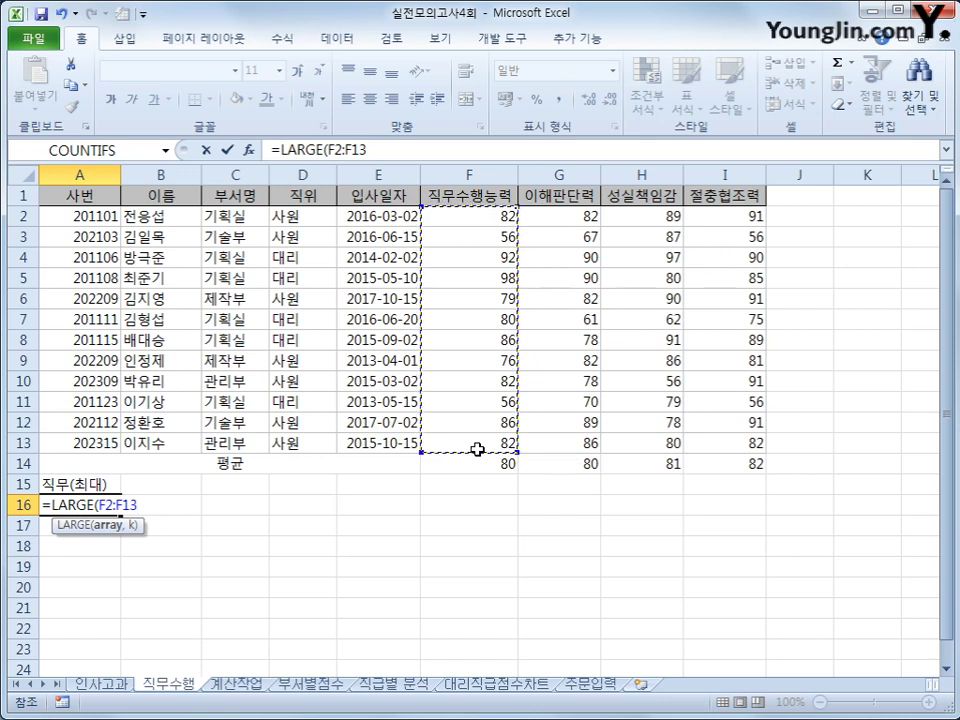
key(F4)
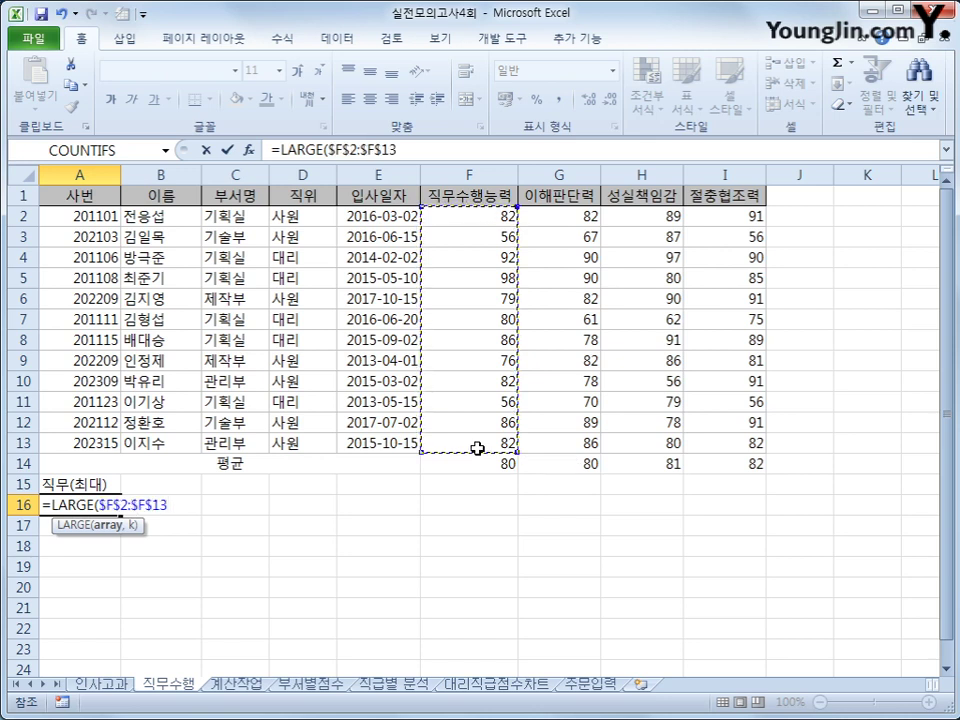
text(,)
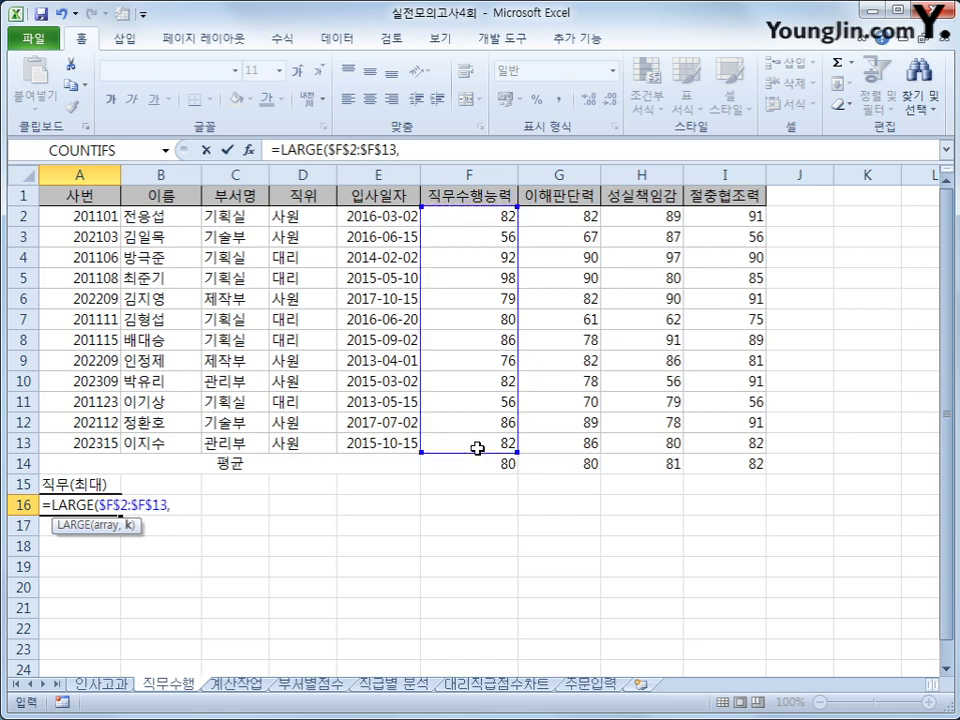
text(1)=)
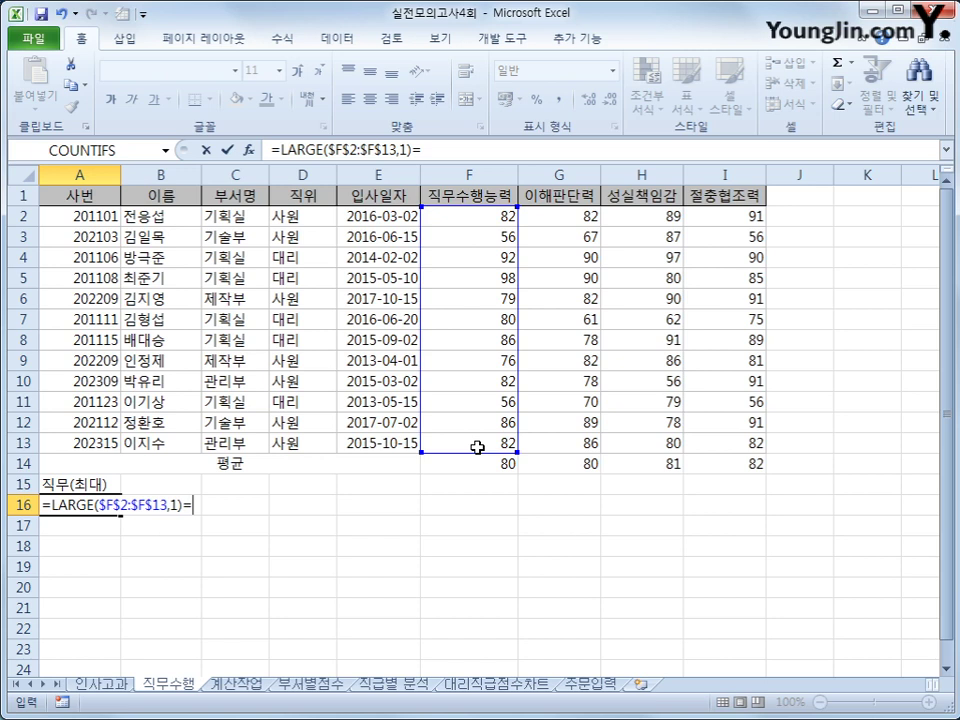
click(494, 221)
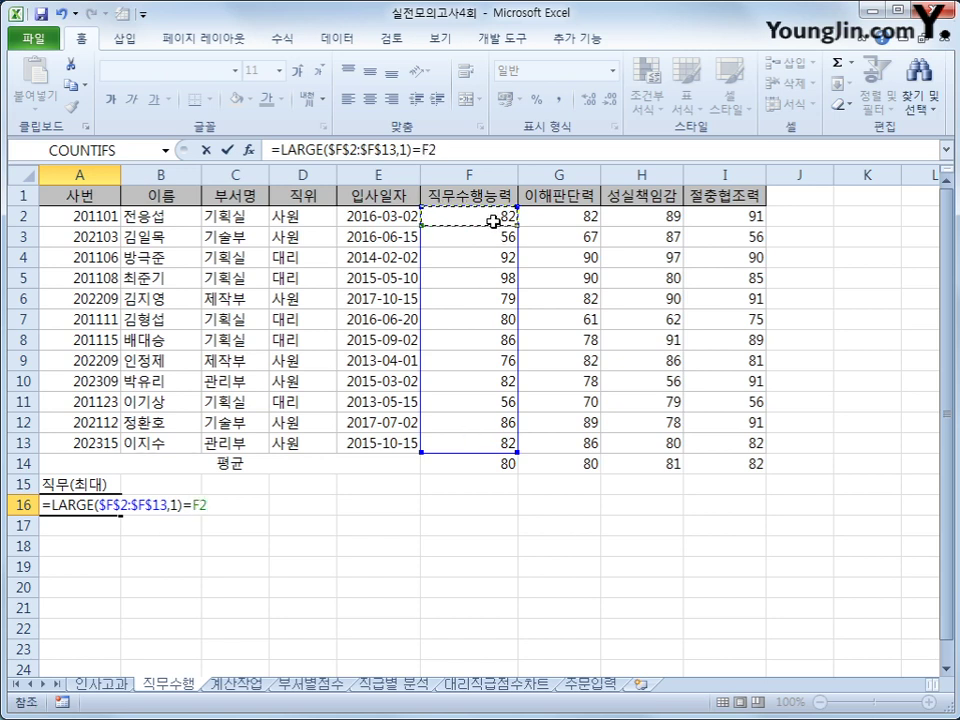
key(Return)
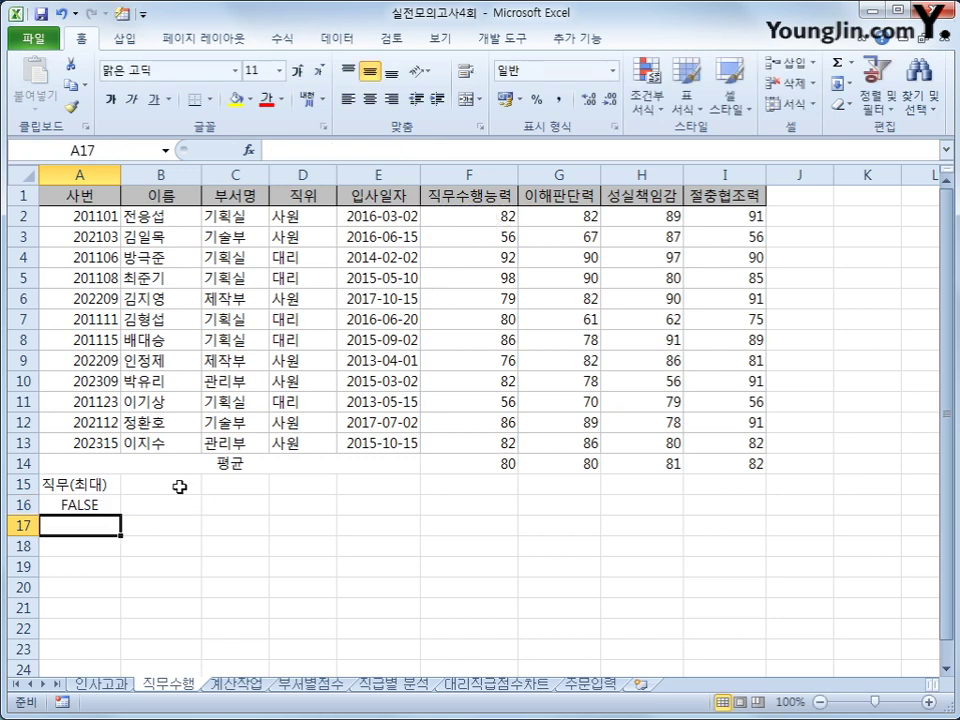
Enter the second criteria heading 직무(최소) in cell B15.
click(178, 487)
text(lr)
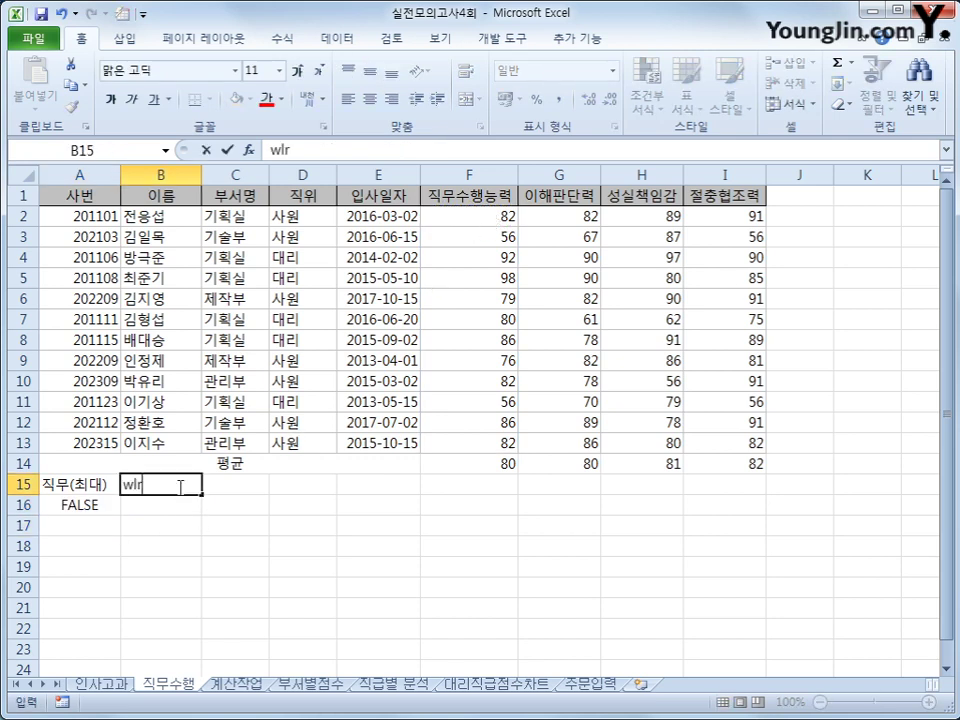
key(BackSpace)
key(BackSpace)
key(BackSpace)
text(직무)
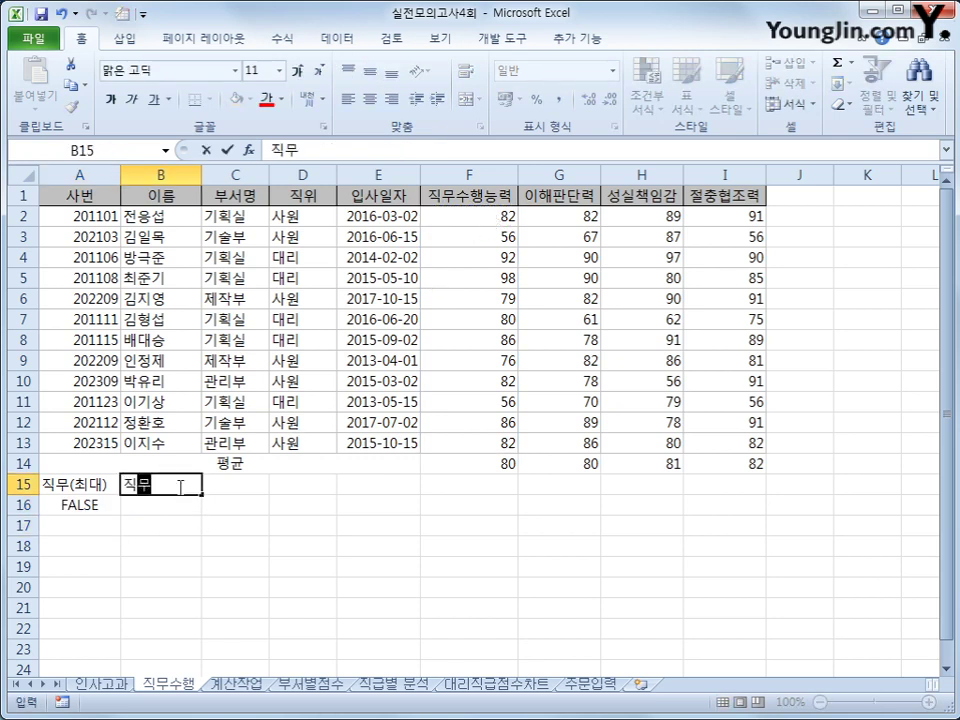
text((최소))
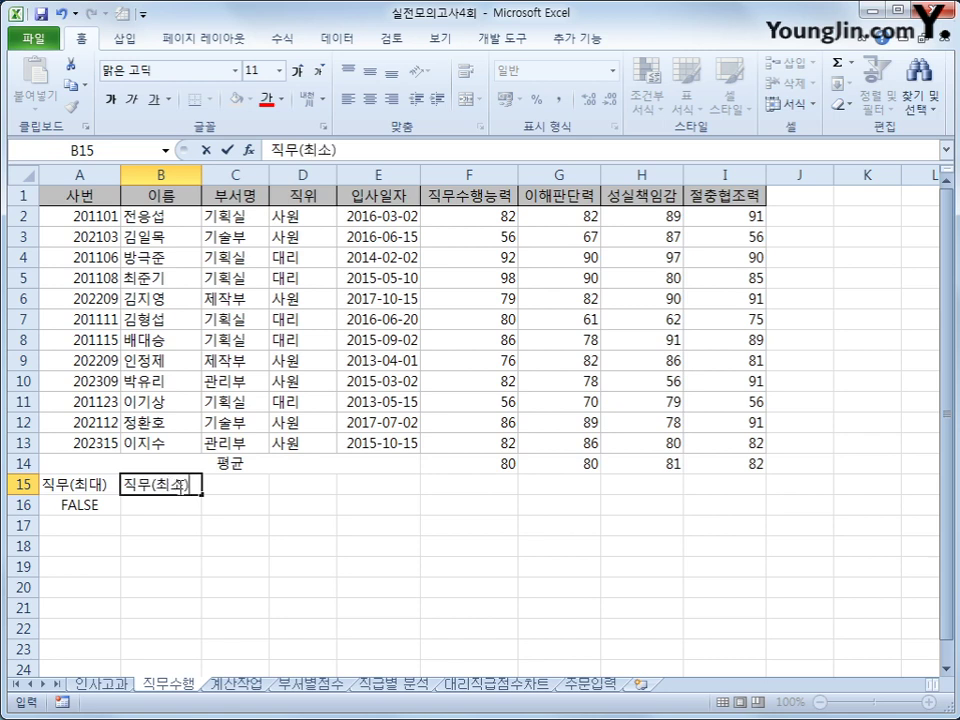
key(Return)
key(Return)
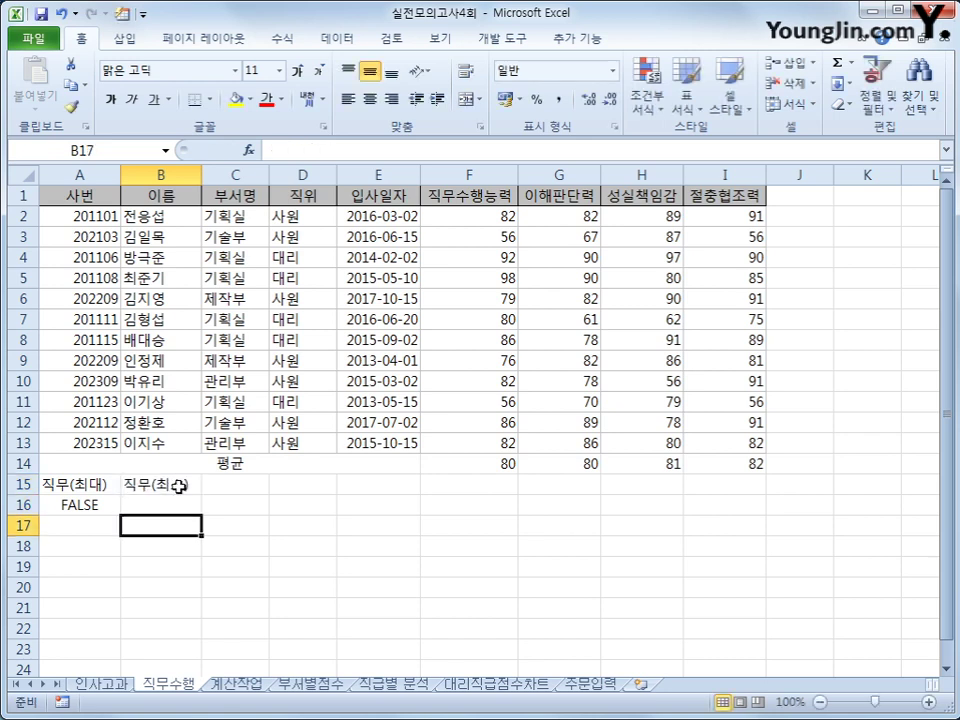
Enter the formula =SMALL($F$2:$F$13,1)=F2 in cell B17 as the criterion for the lowest 직무수행능력 score.
drag(103, 501, 138, 503)
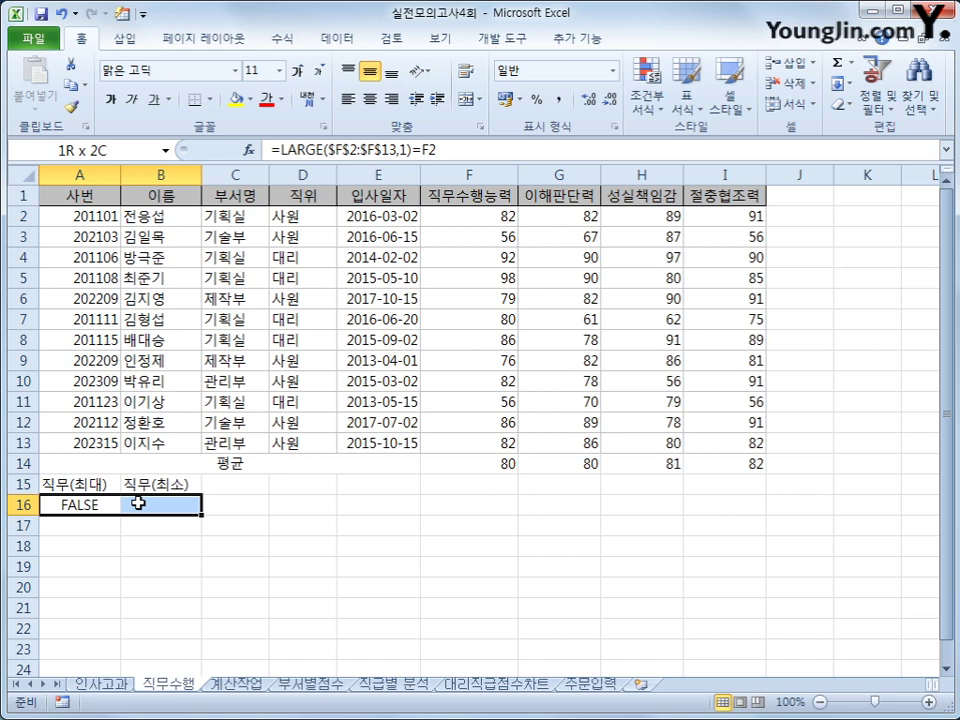
click(140, 503)
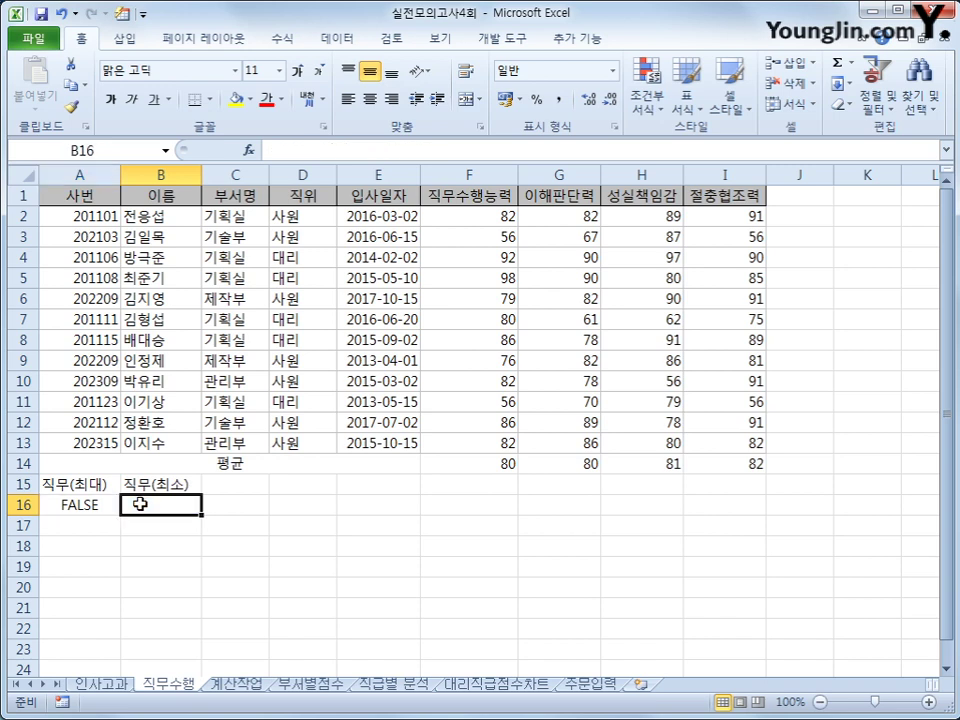
click(131, 528)
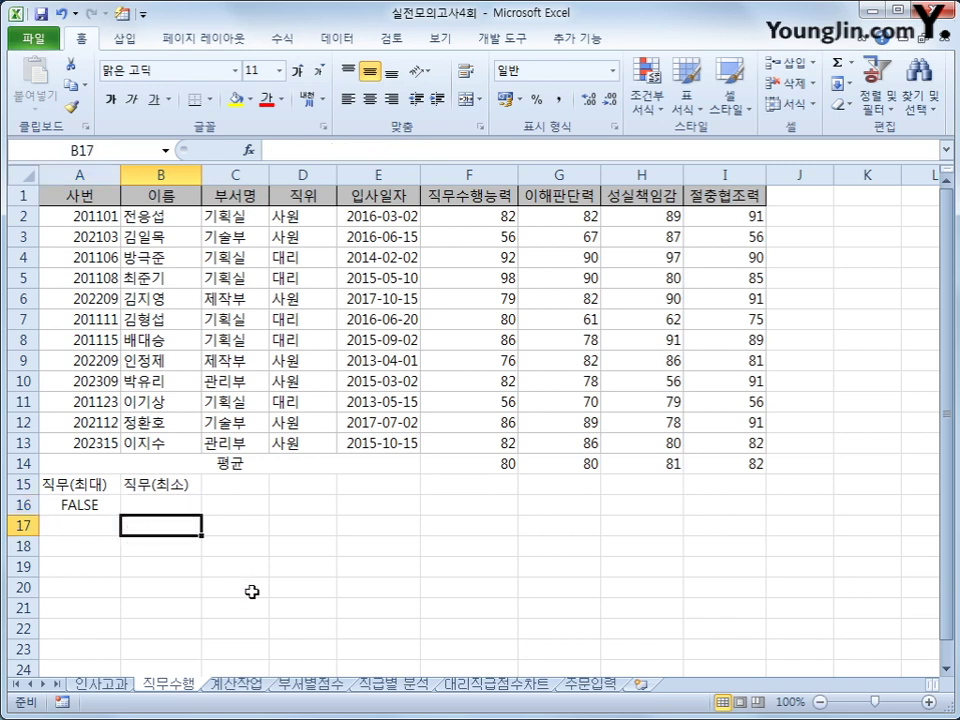
text(=)
text(L)
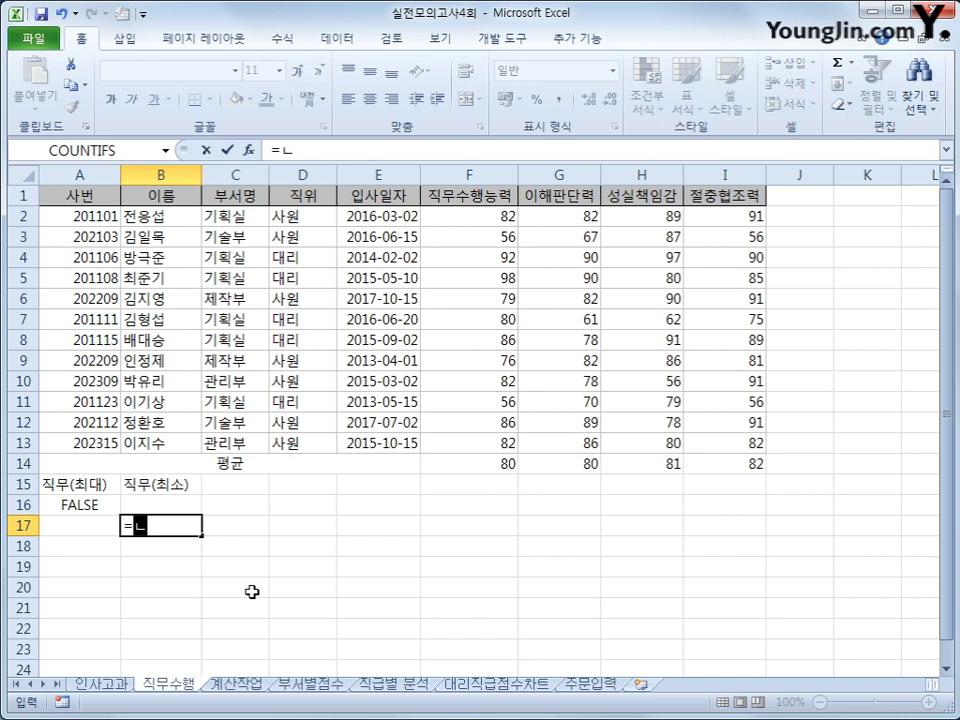
key(BackSpace)
text(sm)
key(Tab)
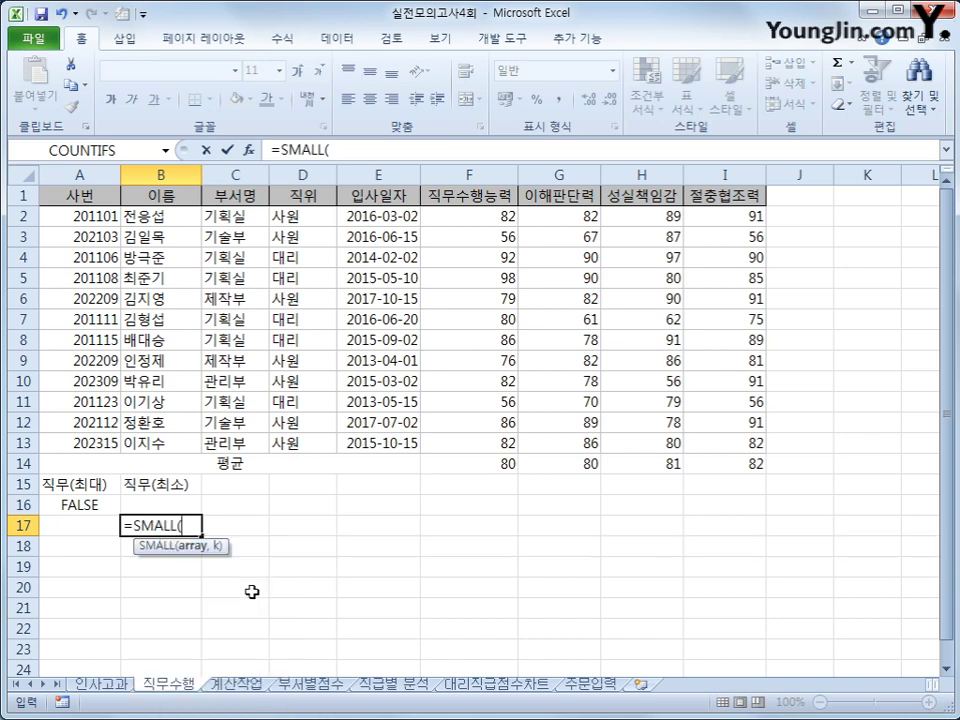
drag(476, 214, 474, 440)
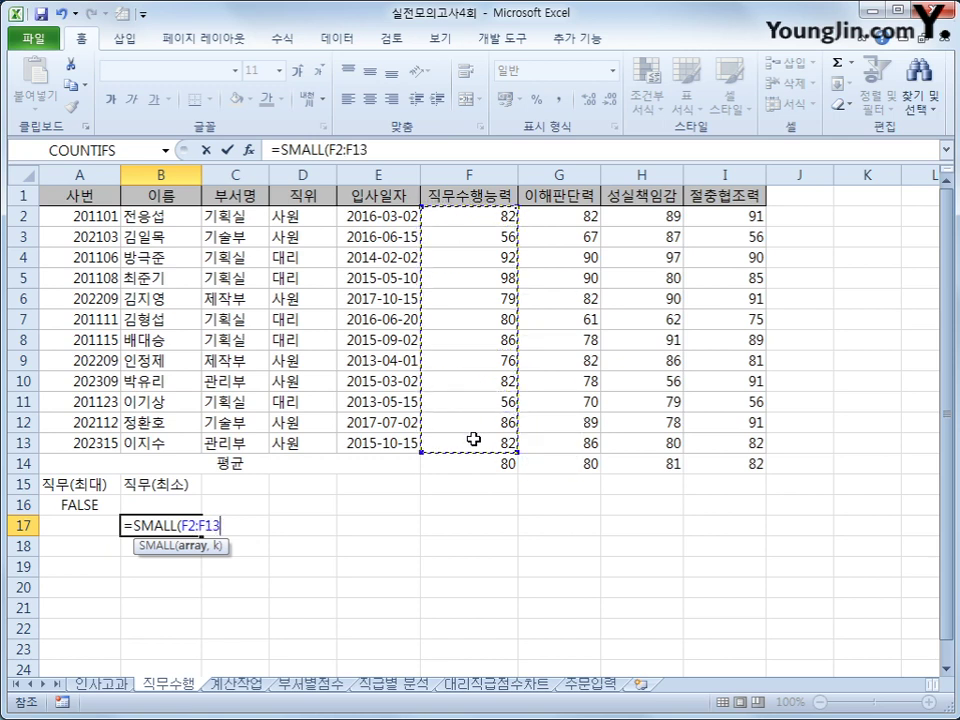
key(F4)
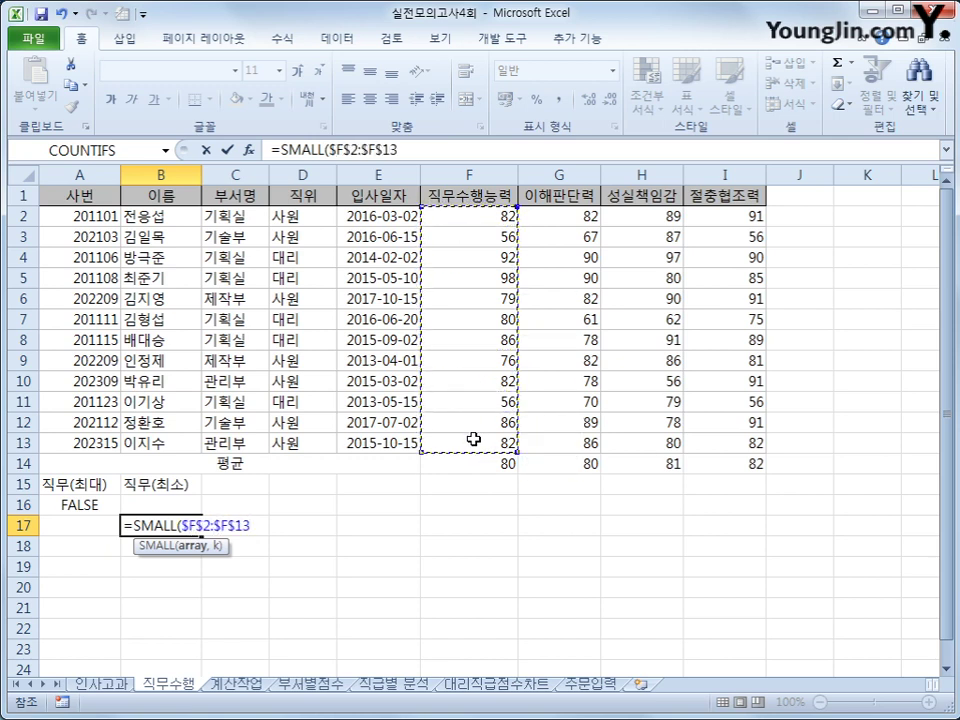
text(,1)
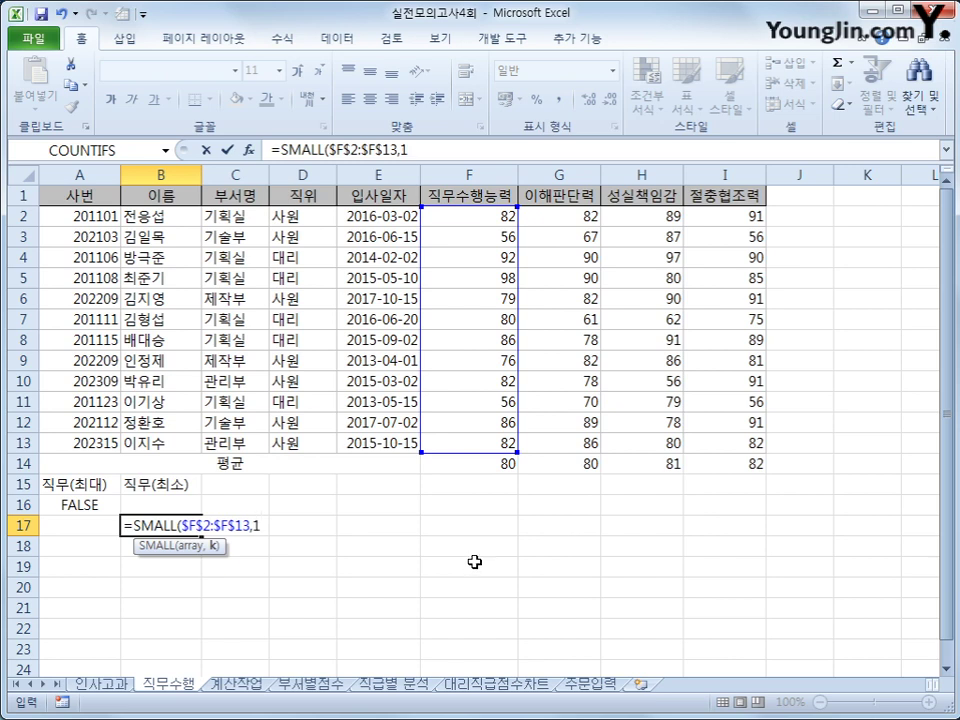
text()=)
click(497, 218)
key(Return)
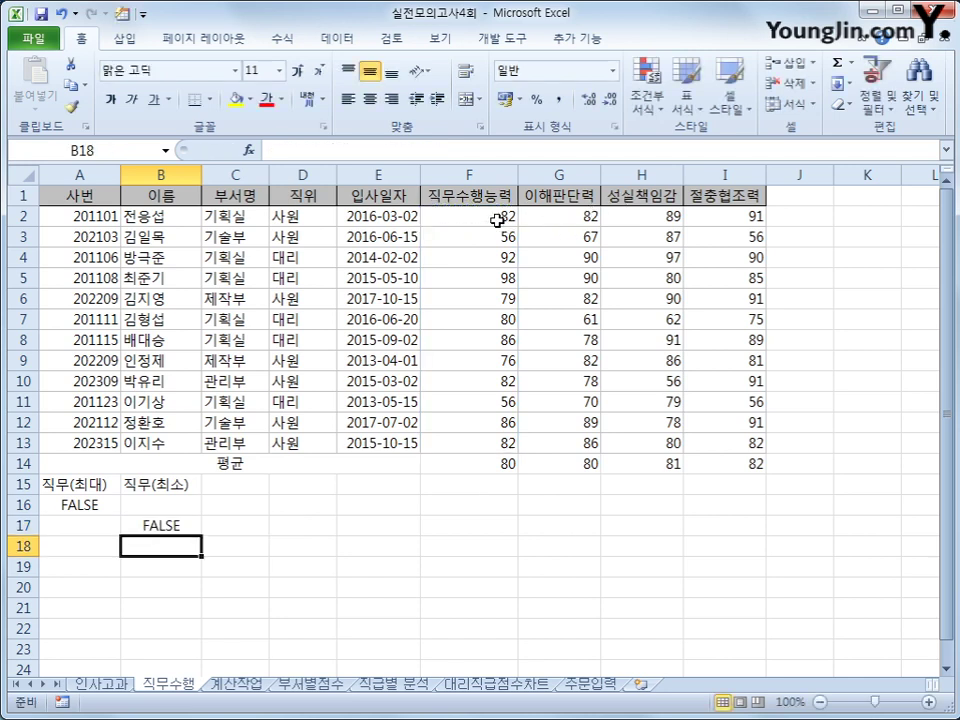
Set up an advanced filter on the list A1:I13 with A15:B17 as the criteria range.
click(108, 210)
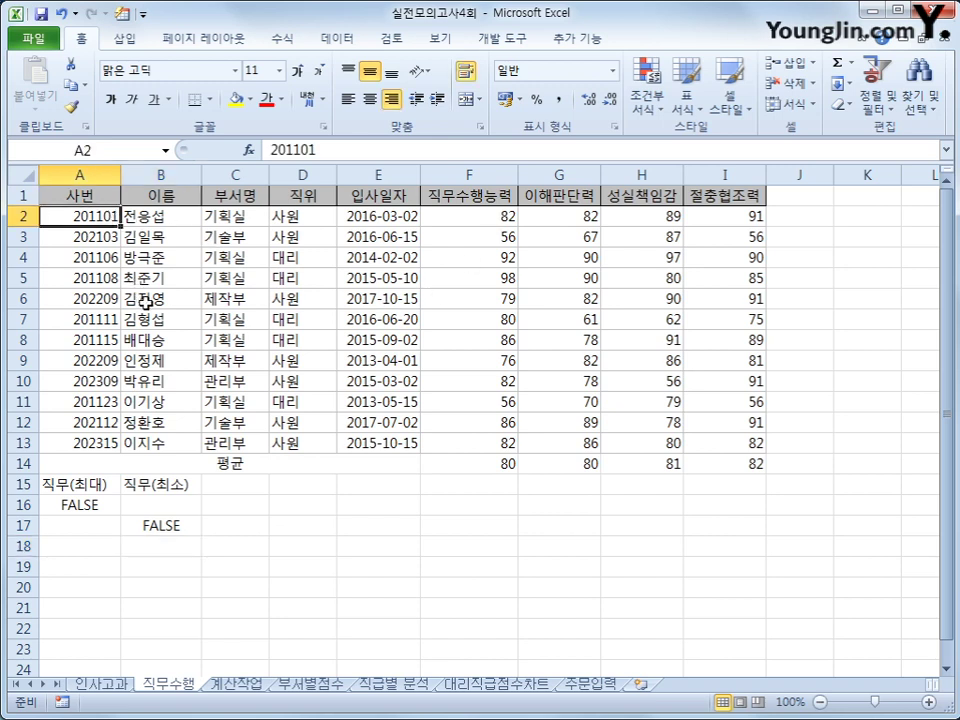
click(338, 39)
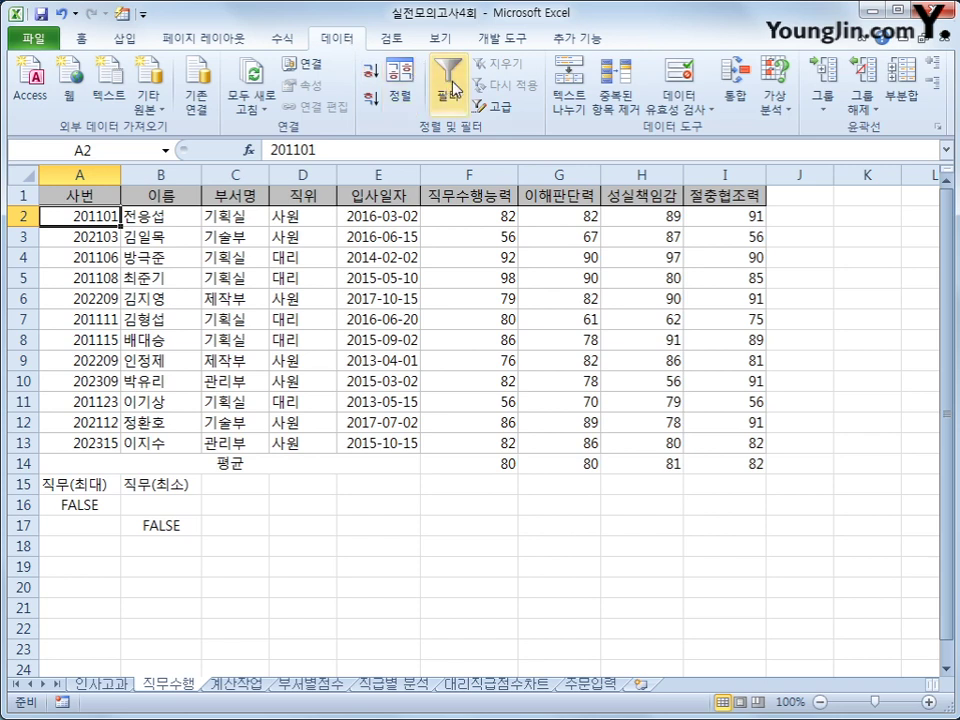
click(493, 105)
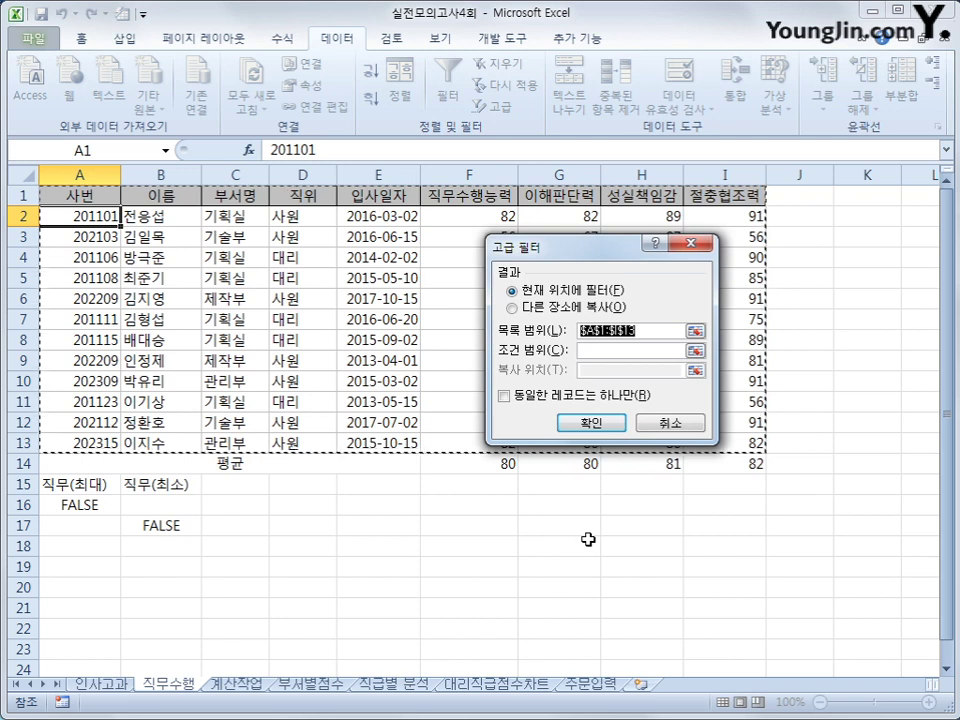
click(593, 350)
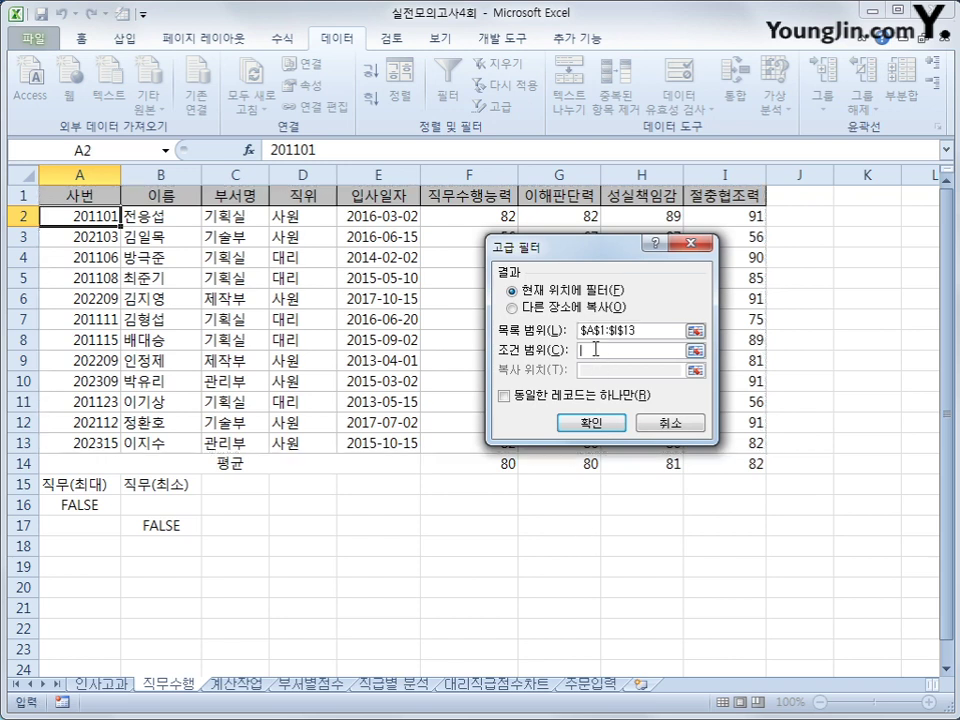
drag(86, 486, 153, 527)
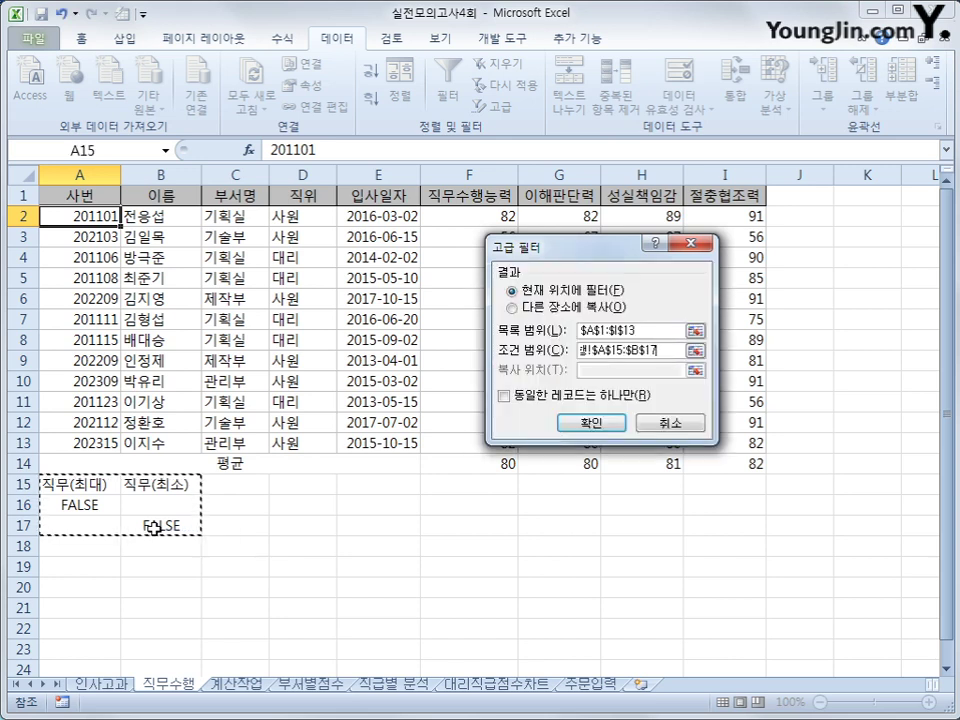
Copy the filtered records to another location starting at A20 and check their 직무수행능력 scores.
click(513, 307)
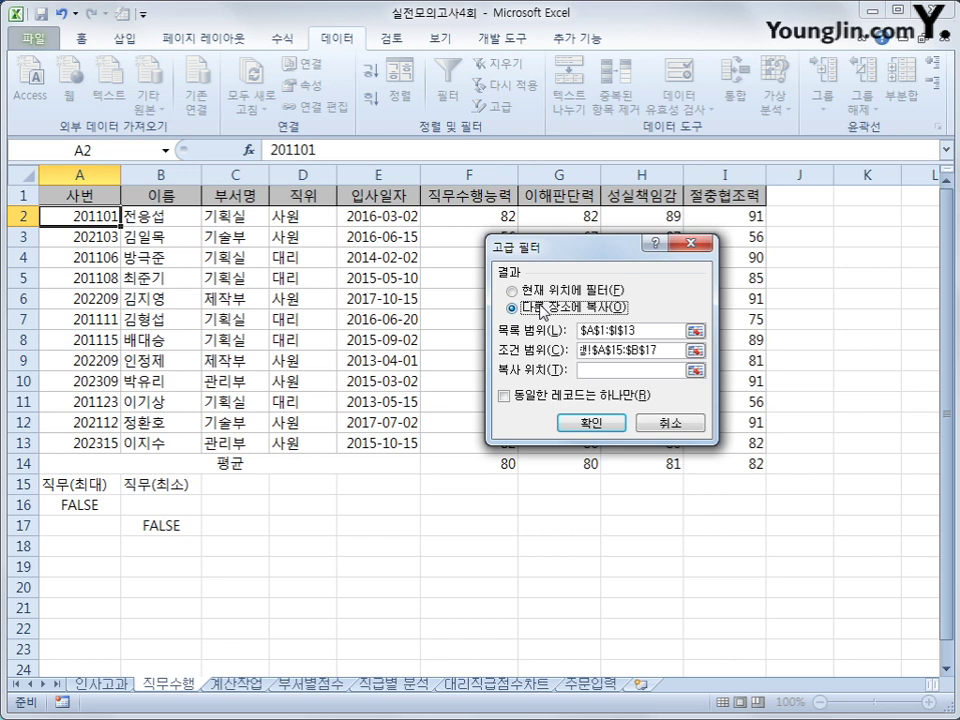
click(592, 374)
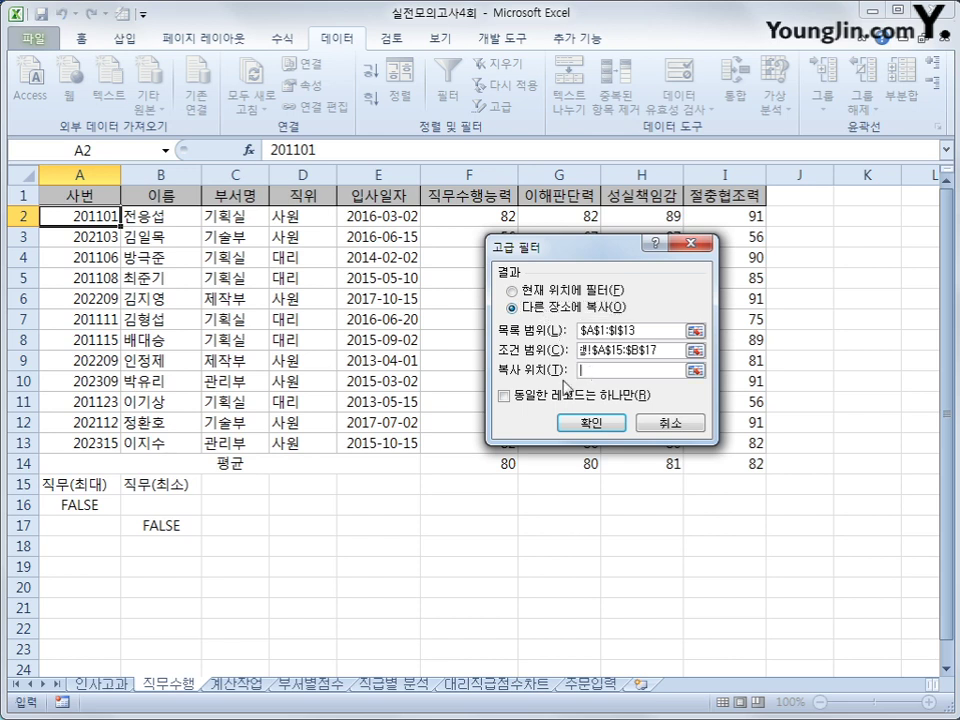
click(103, 589)
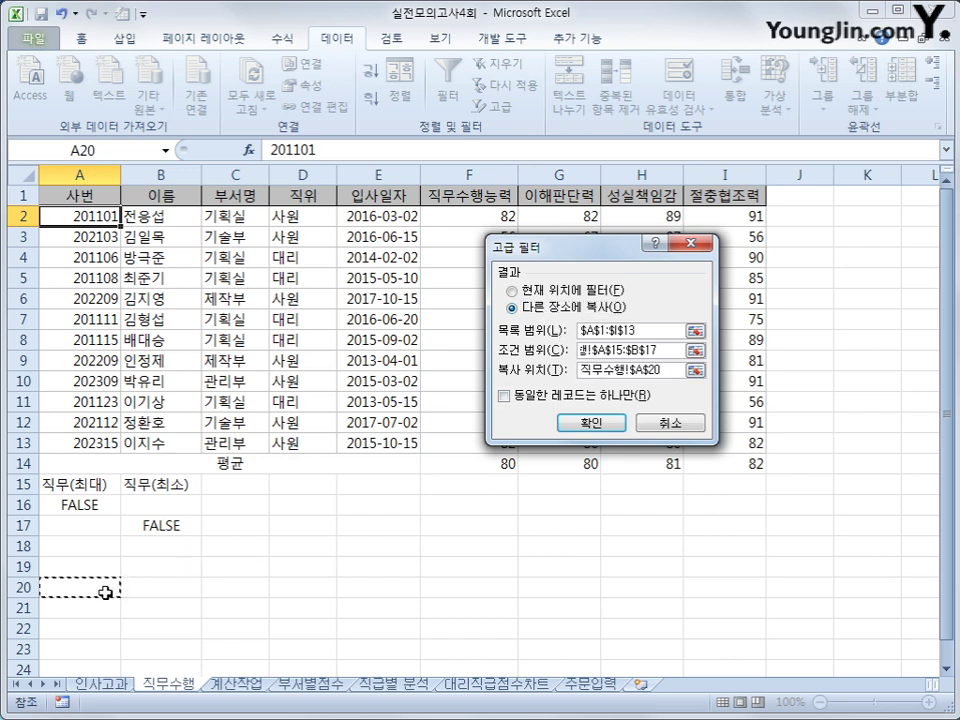
click(591, 423)
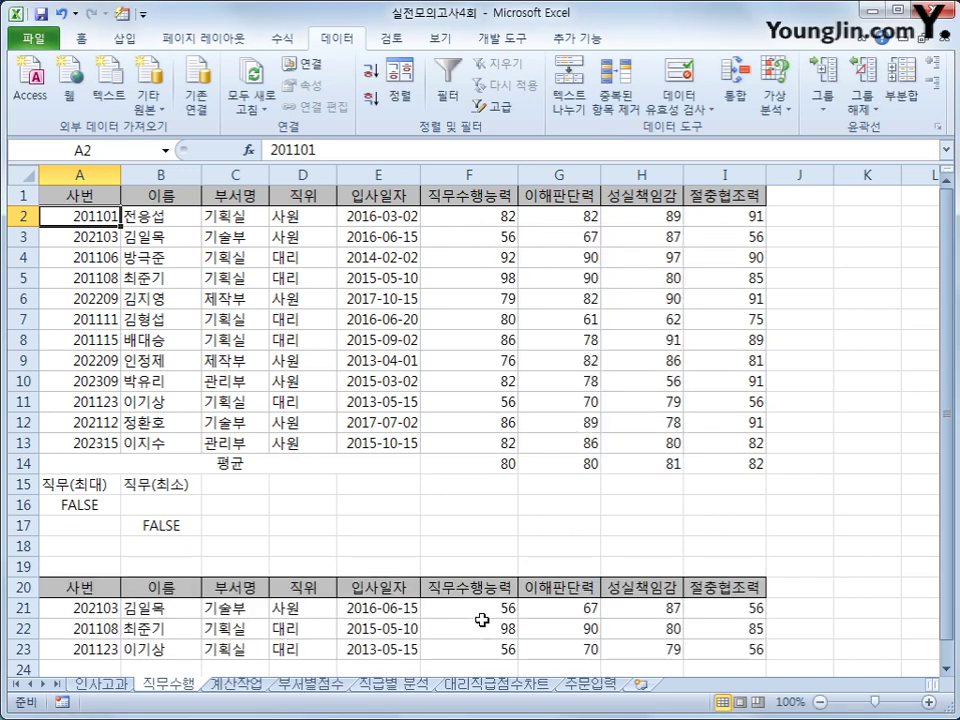
drag(486, 613, 486, 648)
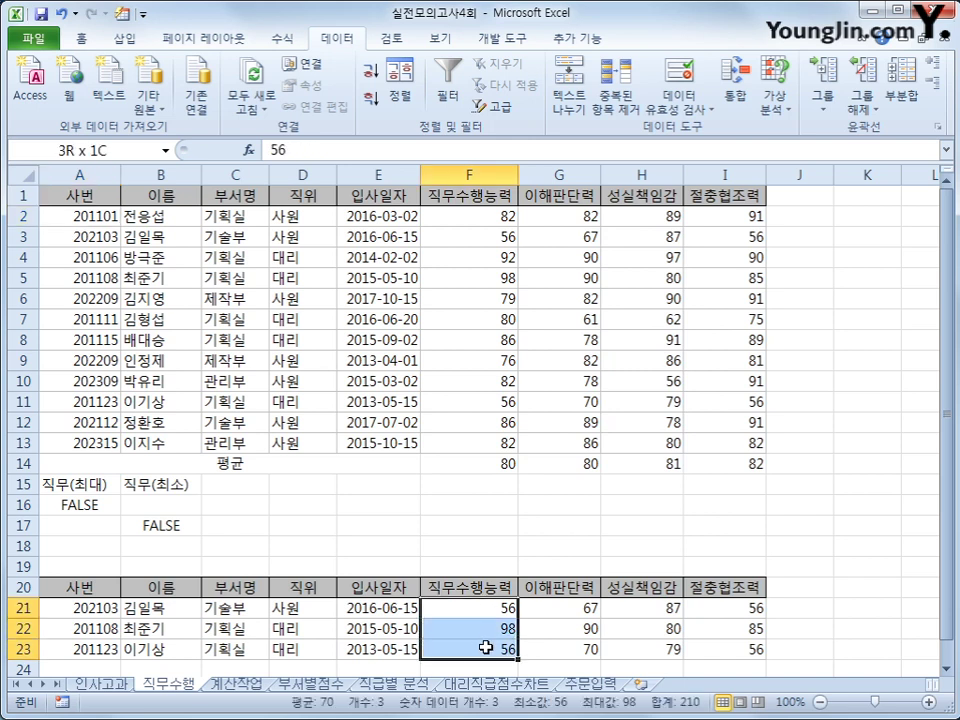
click(485, 648)
click(486, 613)
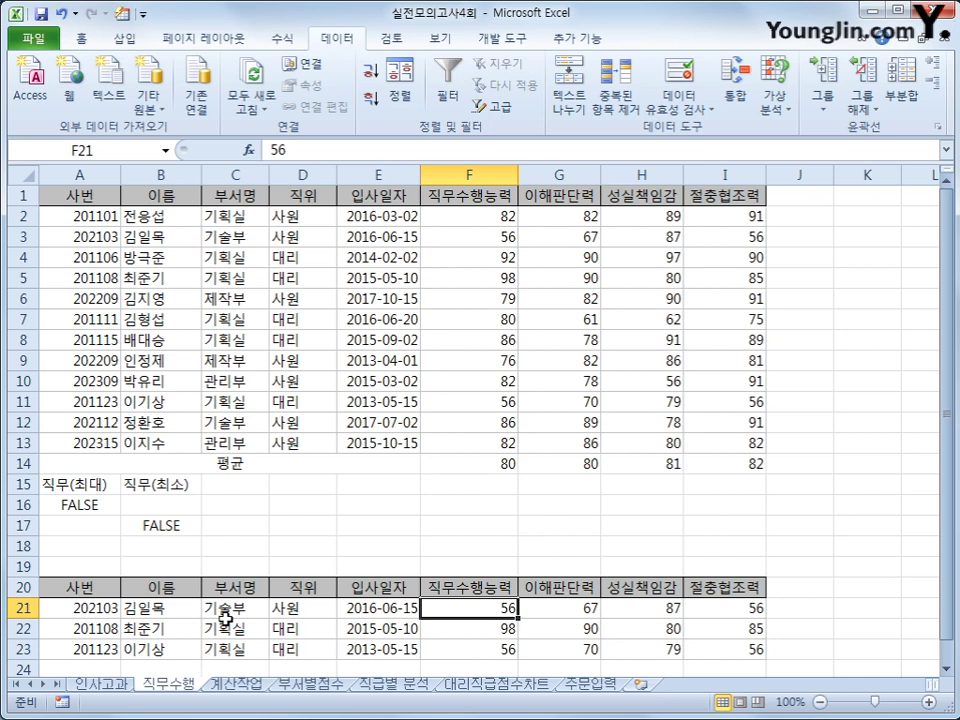
Create a new conditional formatting rule for A2:I13 that uses a formula to determine which cells to format.
click(105, 220)
drag(108, 222, 738, 442)
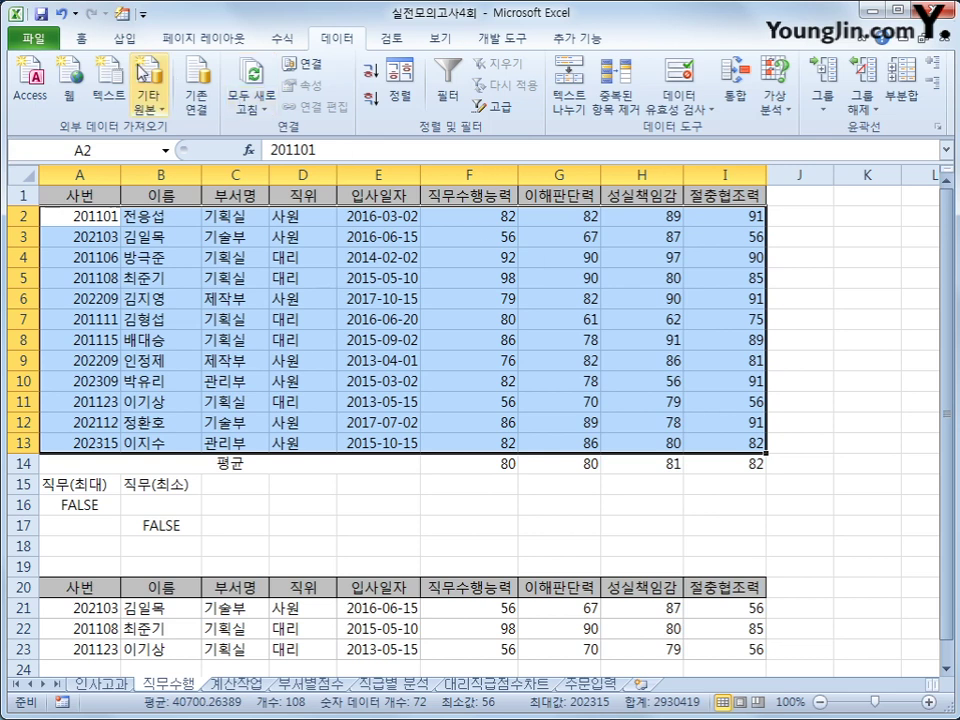
click(81, 38)
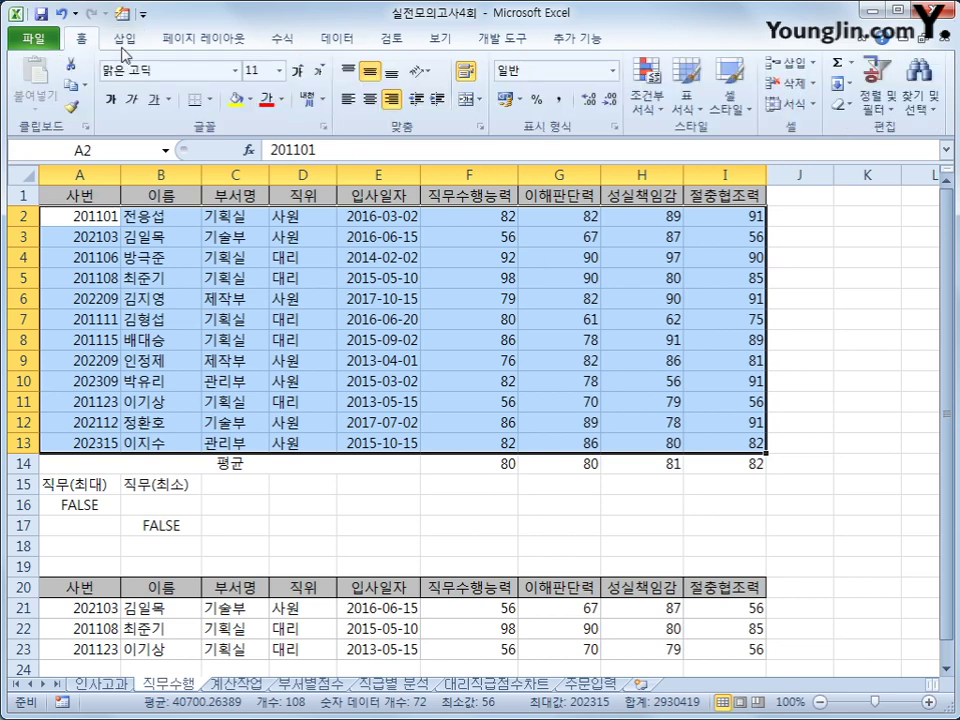
click(648, 112)
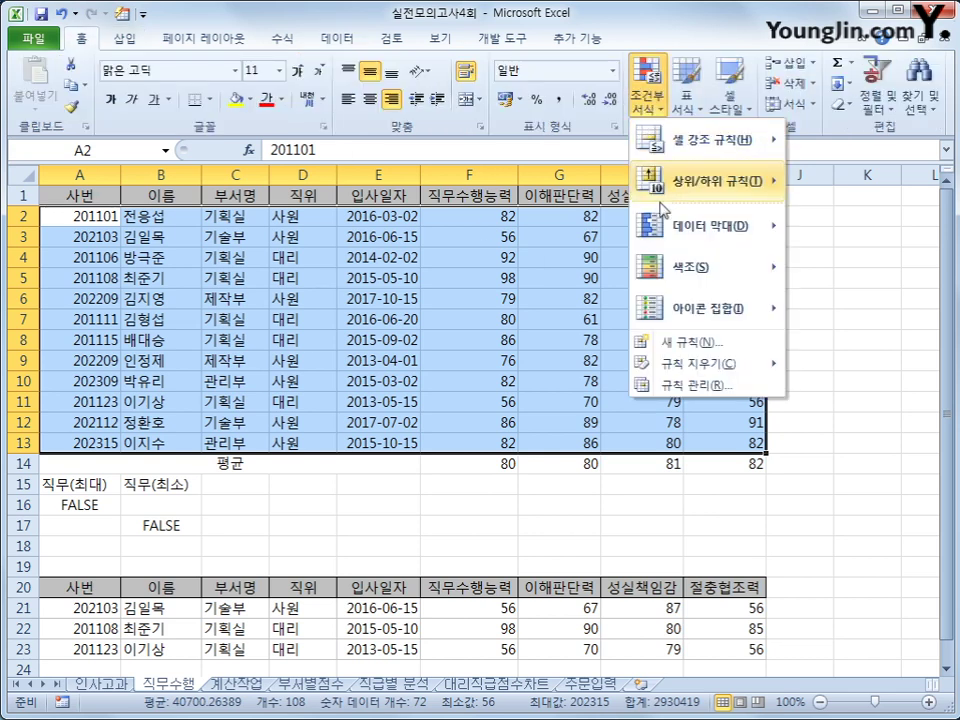
click(686, 346)
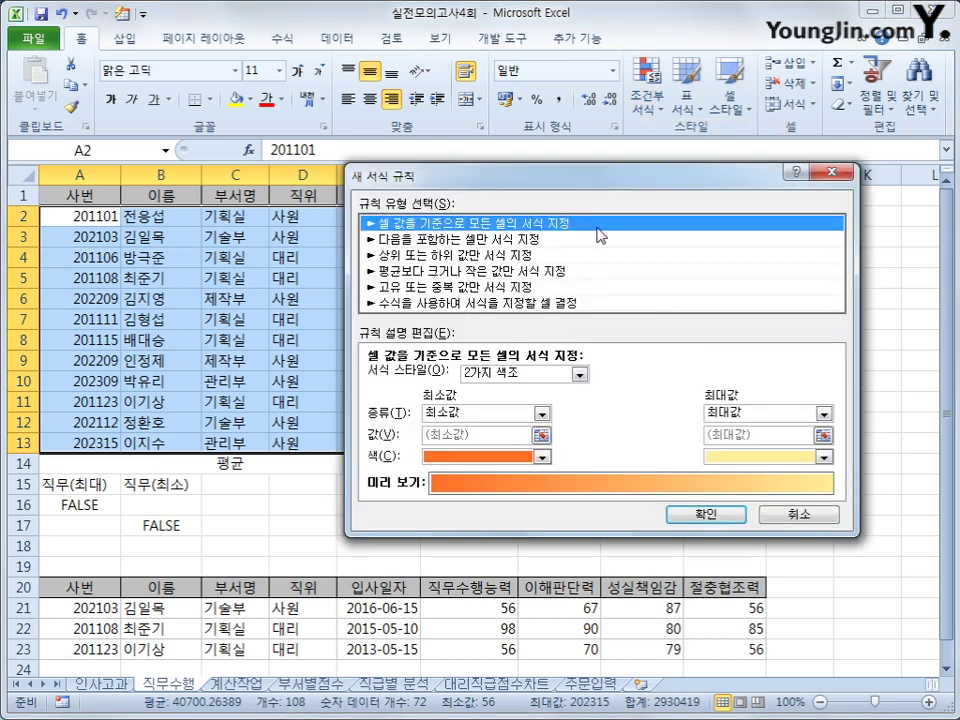
drag(591, 118, 540, 263)
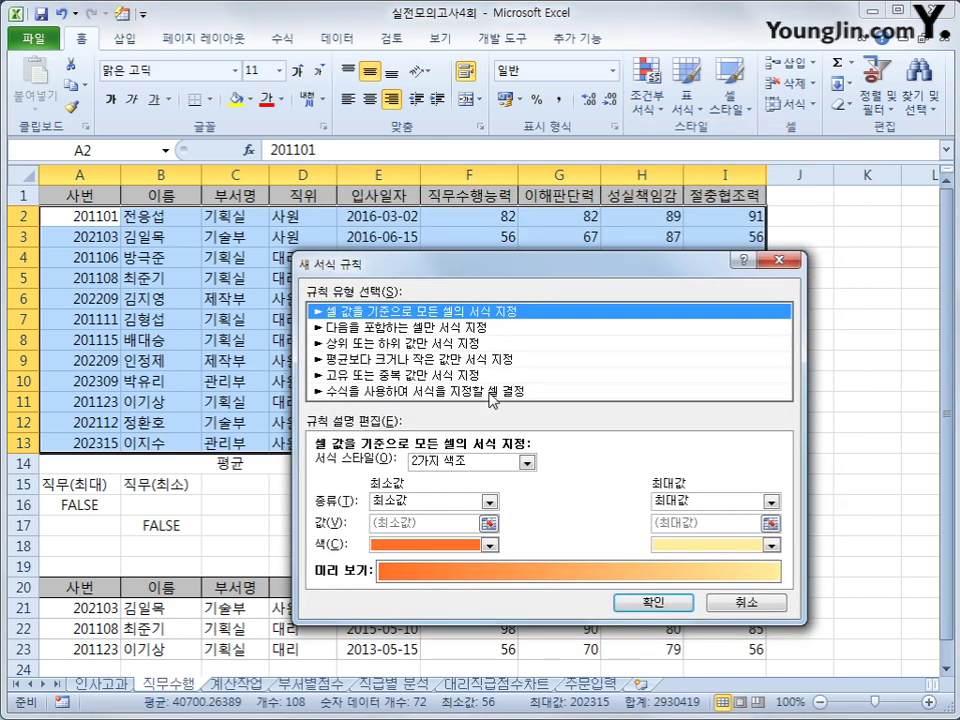
click(492, 394)
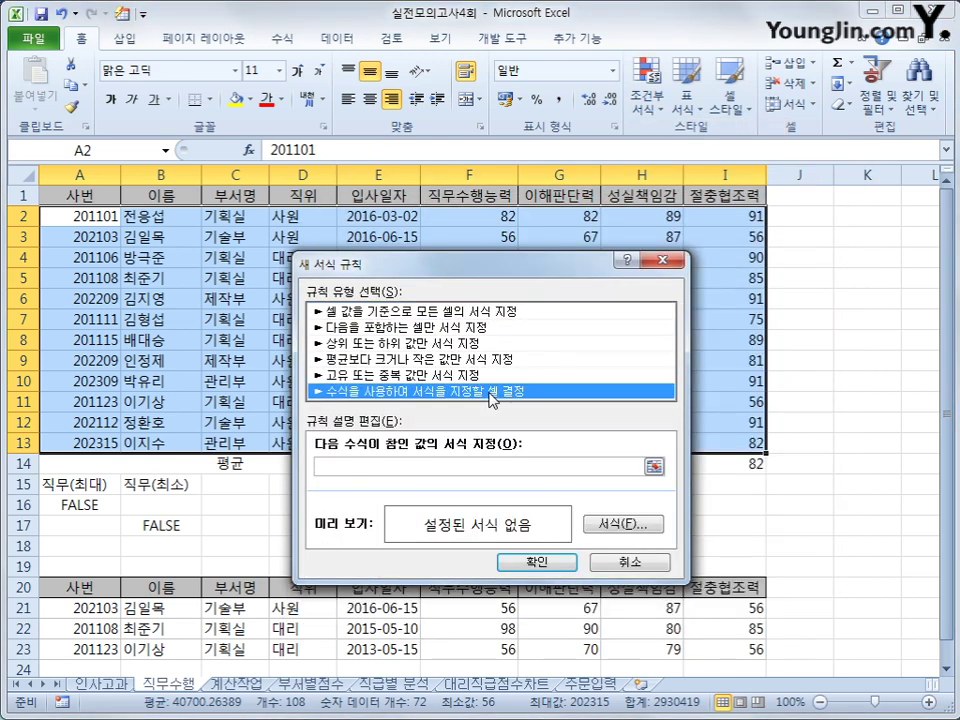
Begin the rule's formula with an AND function whose first condition is $C2<>"기획실".
click(503, 467)
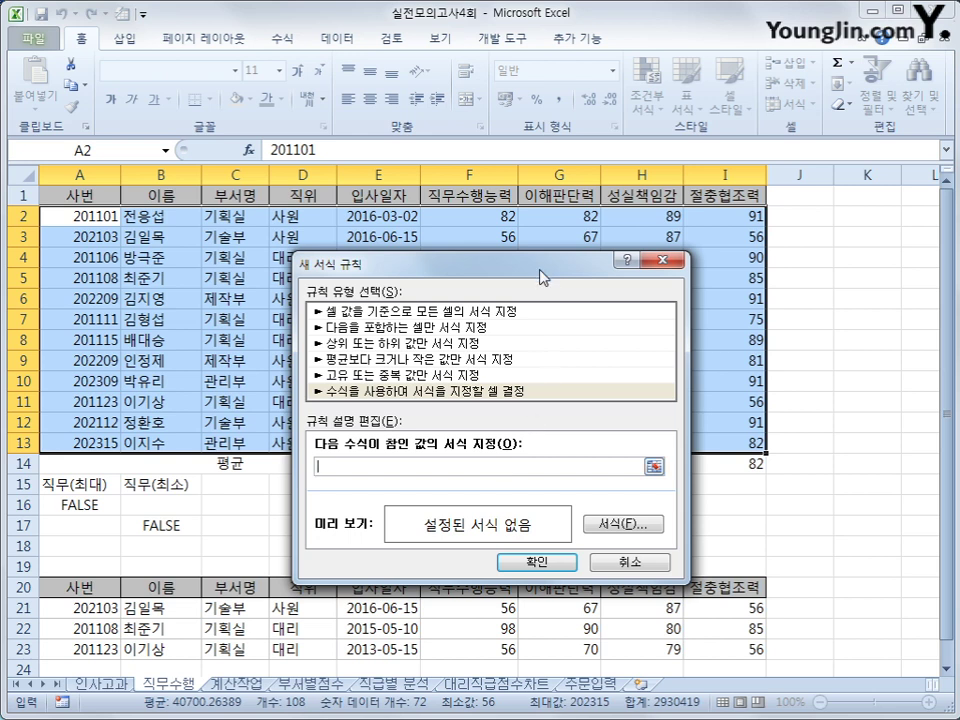
drag(542, 267, 664, 281)
text(=)
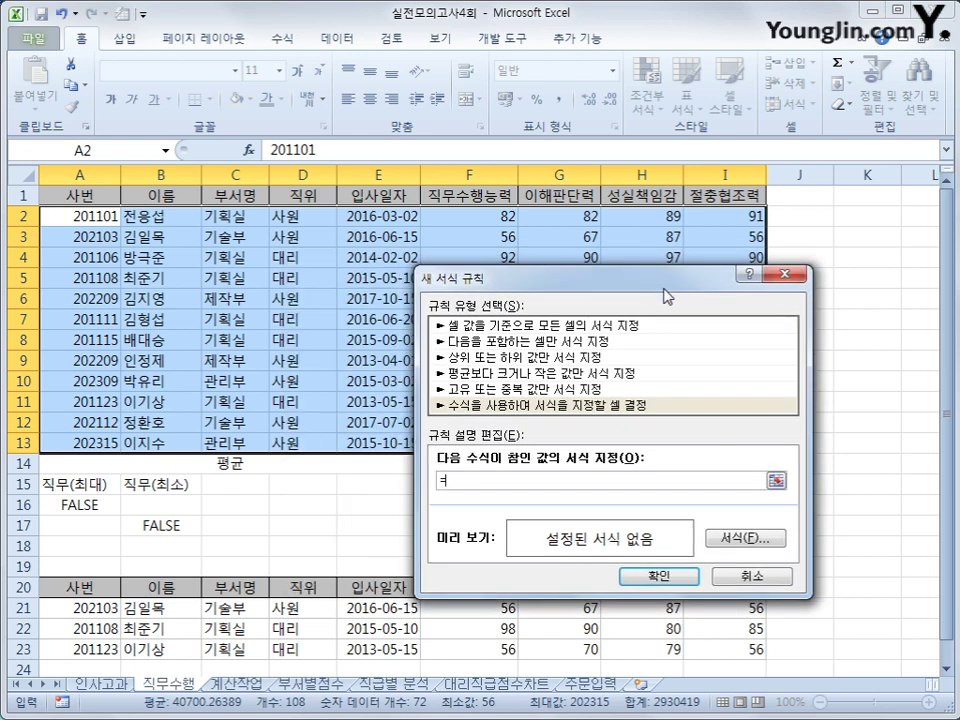
text(and()
click(243, 219)
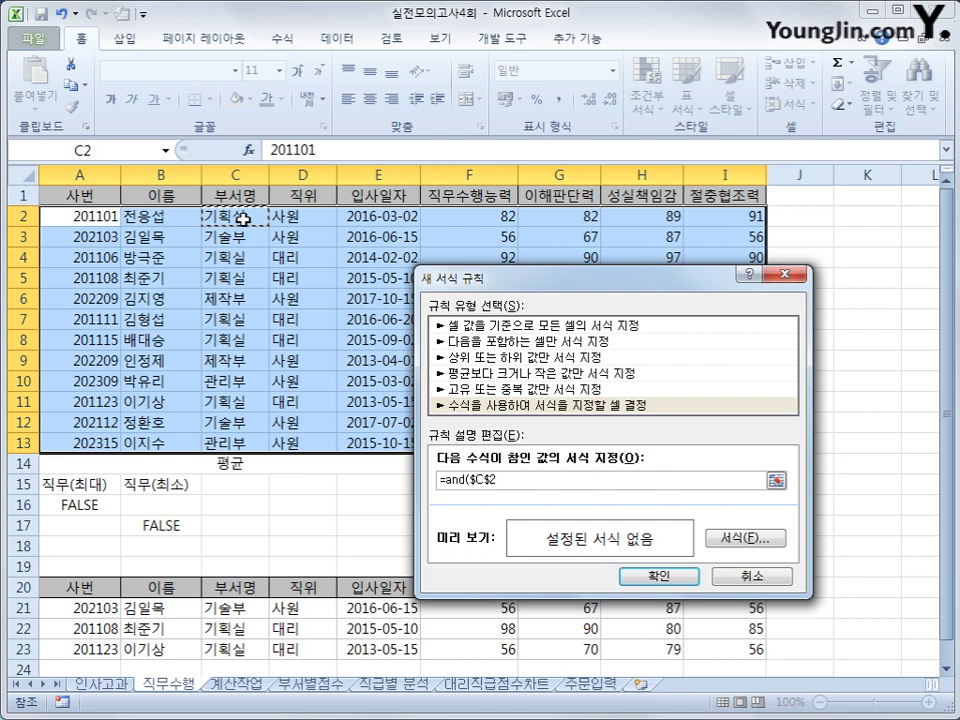
key(F4)
key(F4)
text(<>)
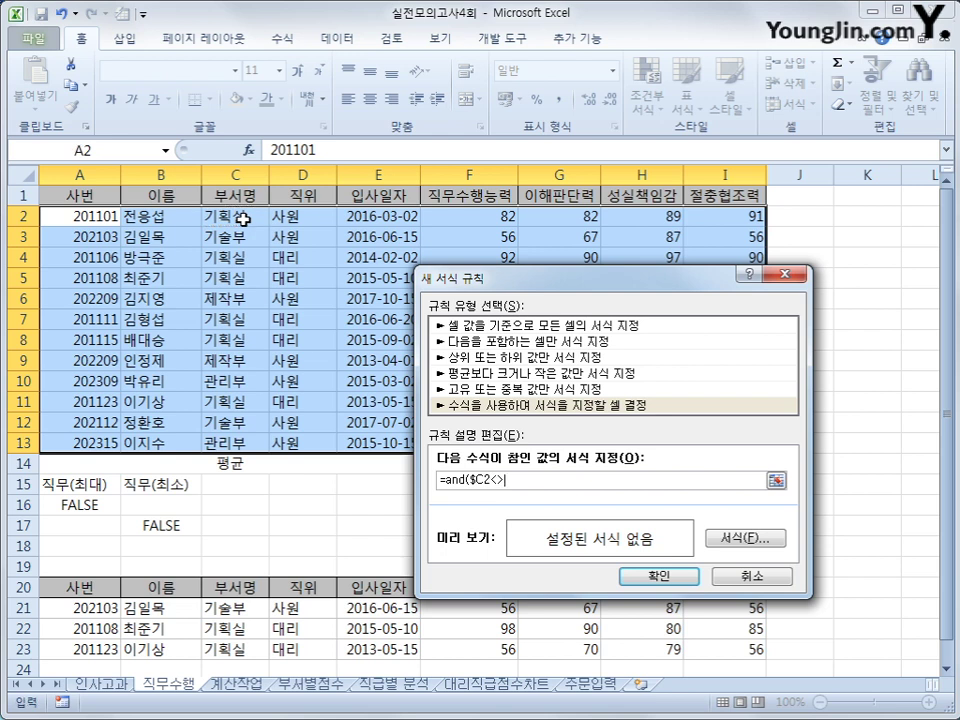
text("기획실",)
Complete the AND formula with the second condition month($E2)=month(today()).
text(month()
click(396, 218)
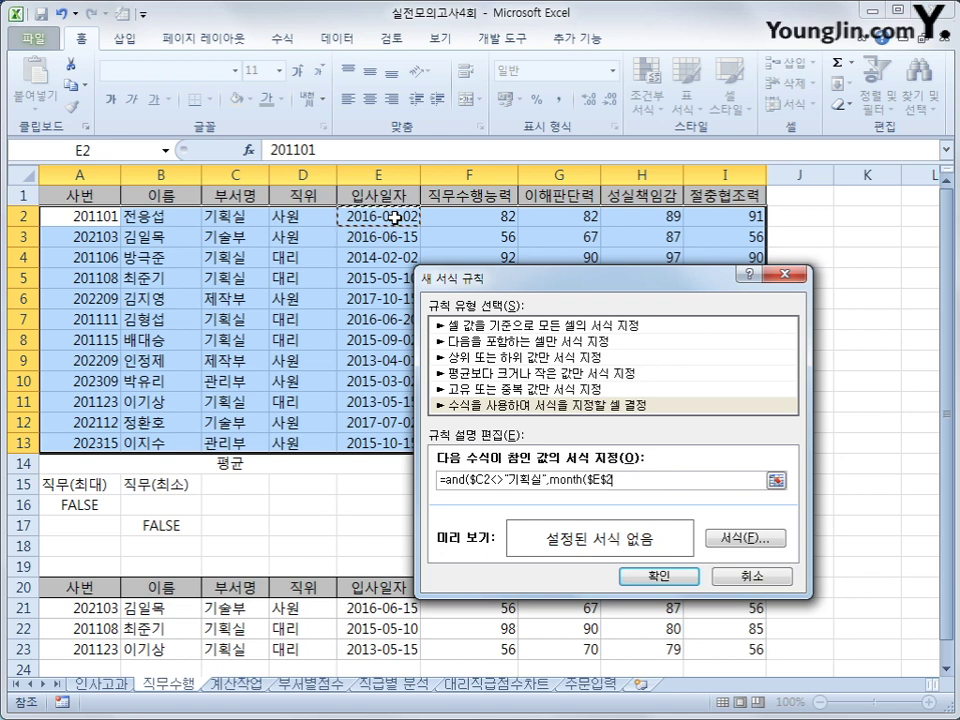
key(F4)
key(F4)
text()=)
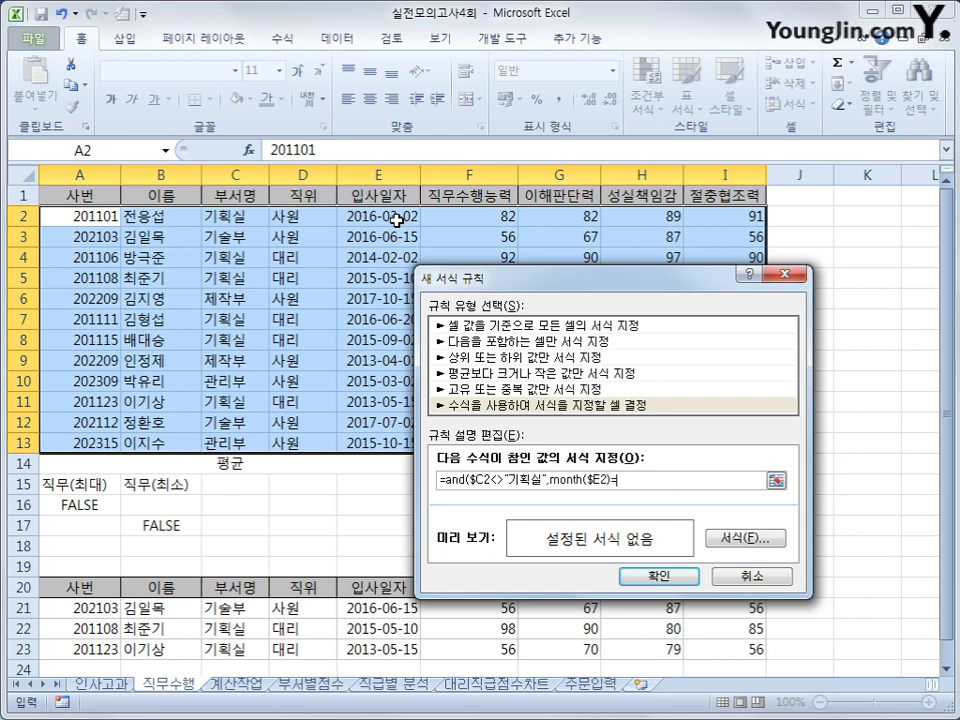
text(month(today()))
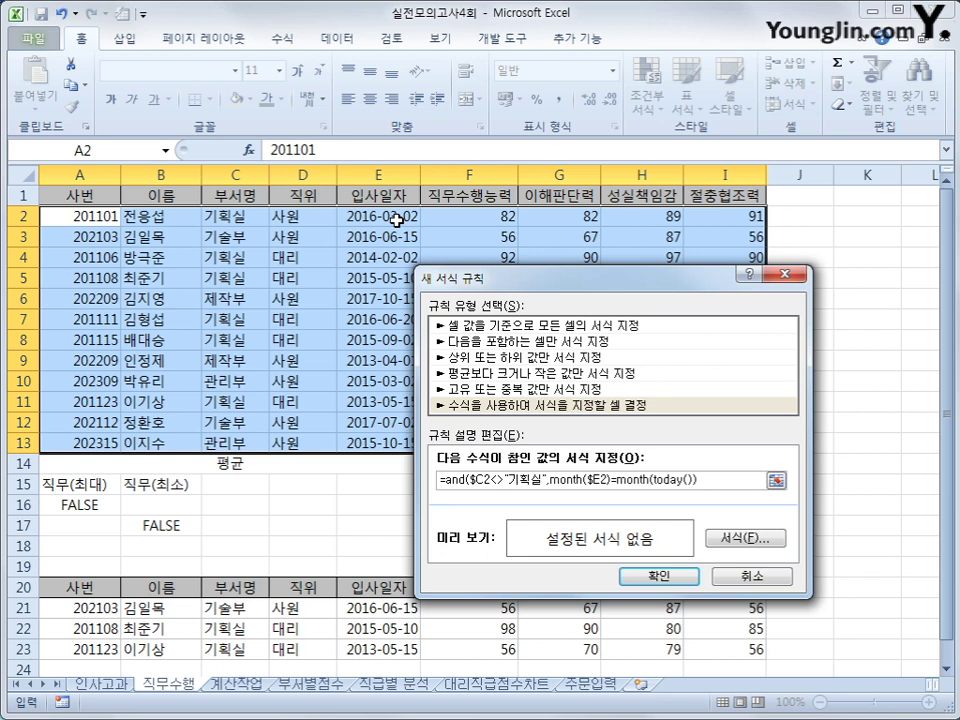
text())
Apply the conditional formatting rule with a bold, standard blue (파랑) font and fit the width of column E to its contents.
click(725, 539)
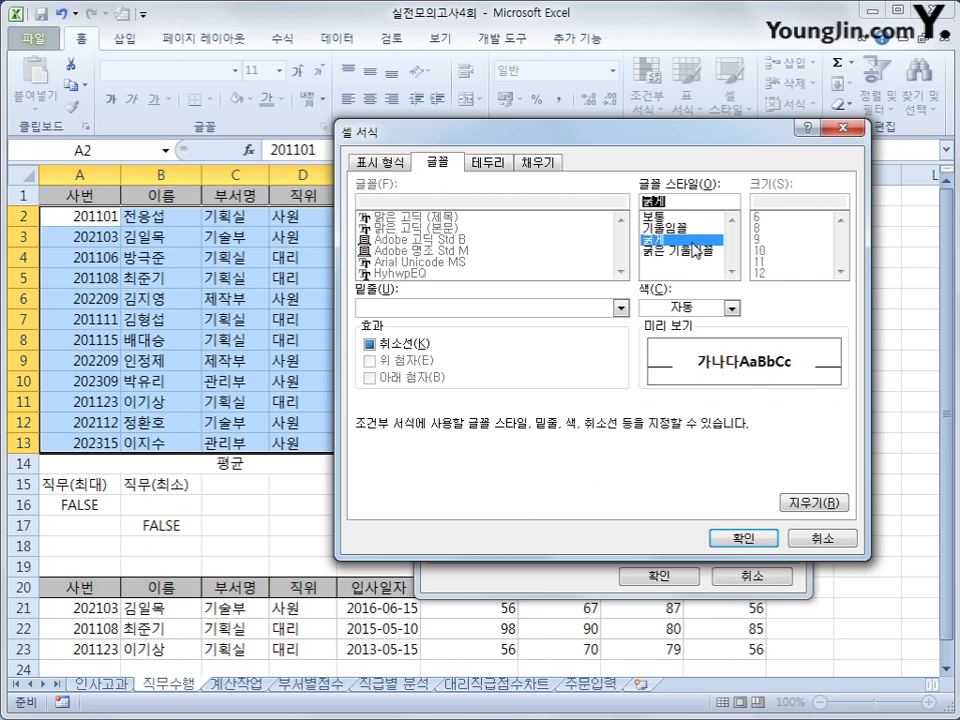
click(732, 308)
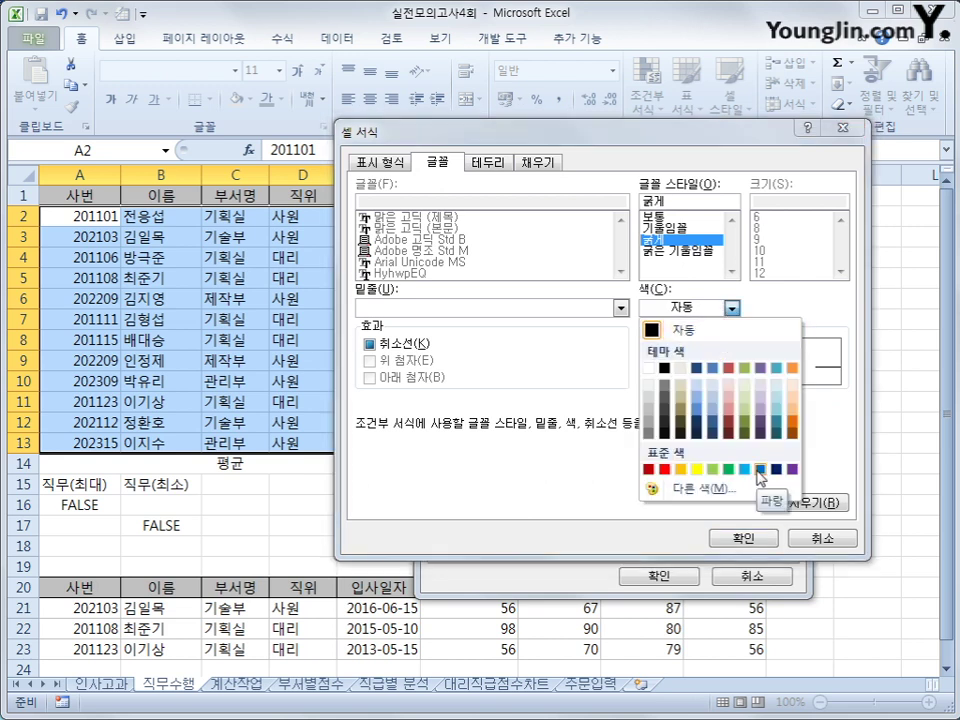
click(760, 469)
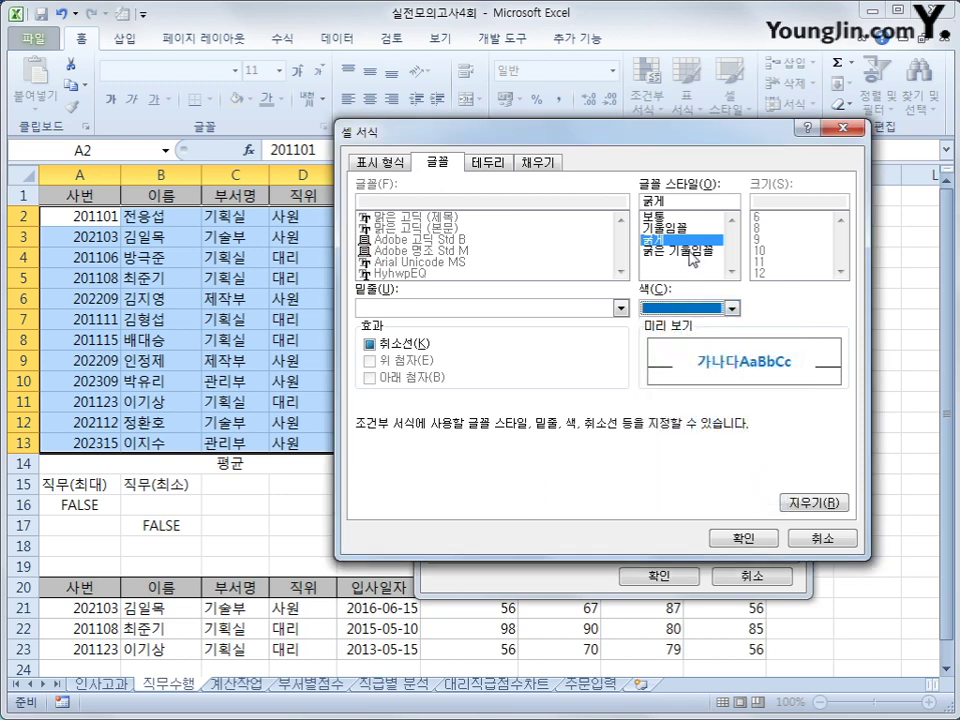
click(740, 540)
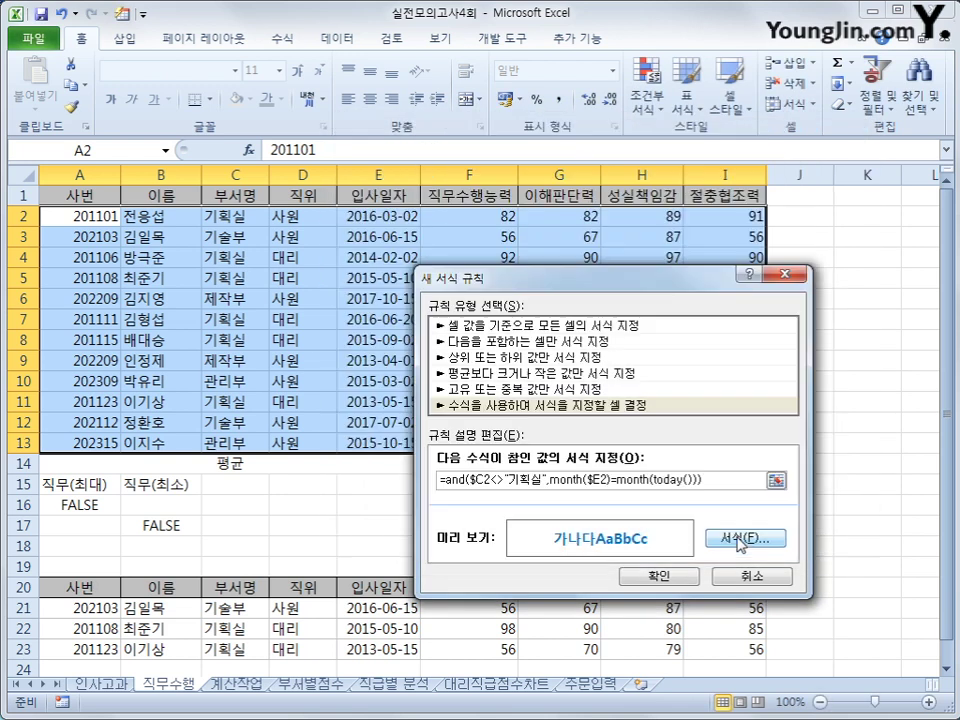
click(678, 575)
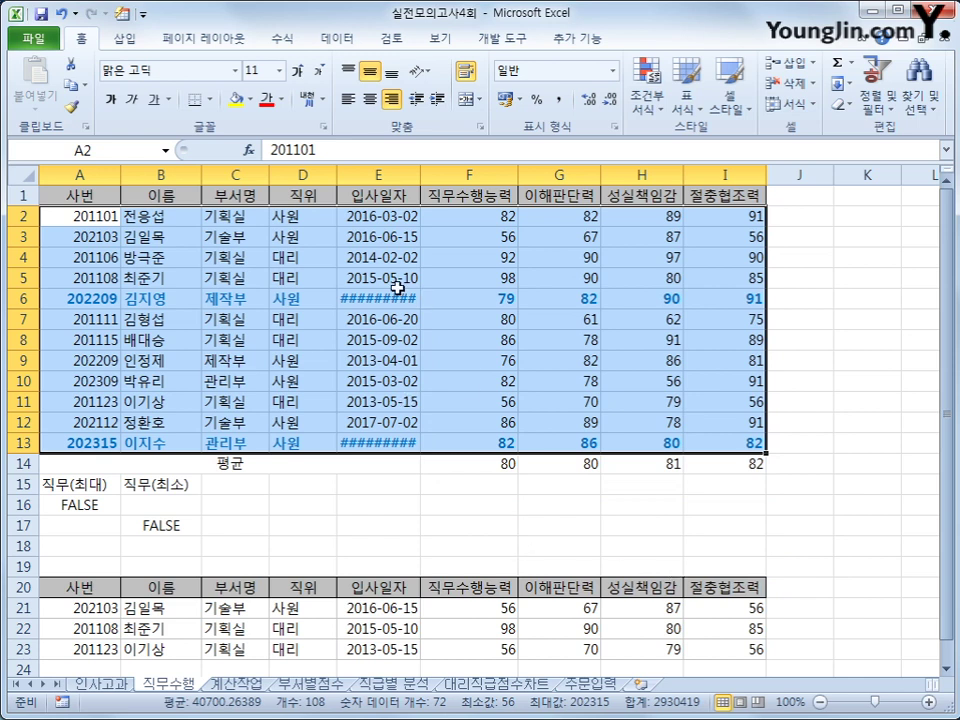
double_click(421, 175)
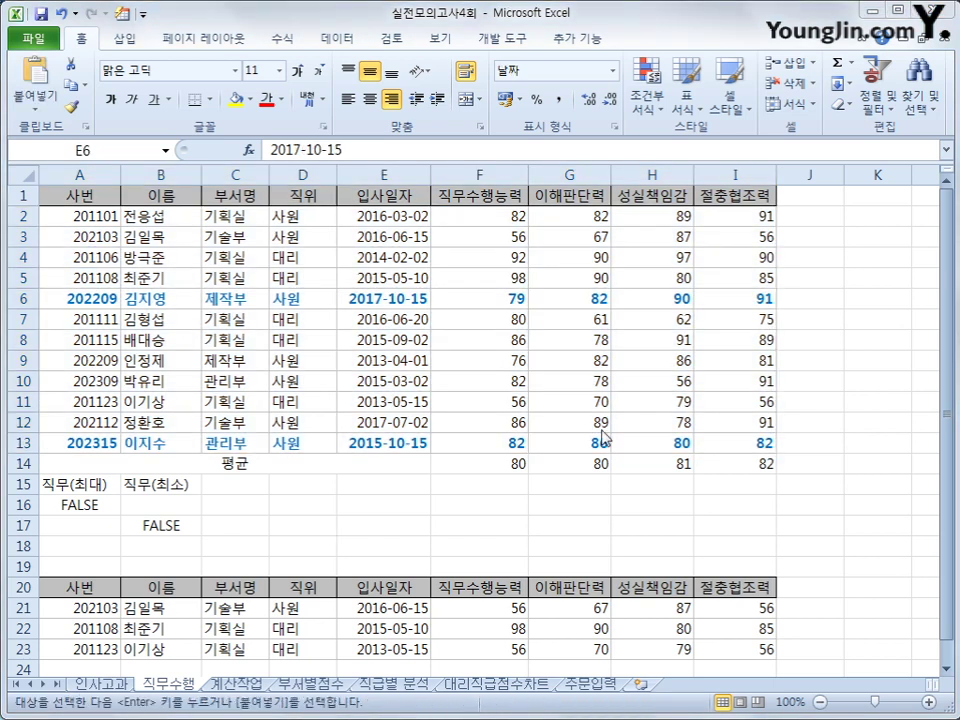
Mark the average cells F14:I14 as hidden for protection, keeping them locked.
click(510, 465)
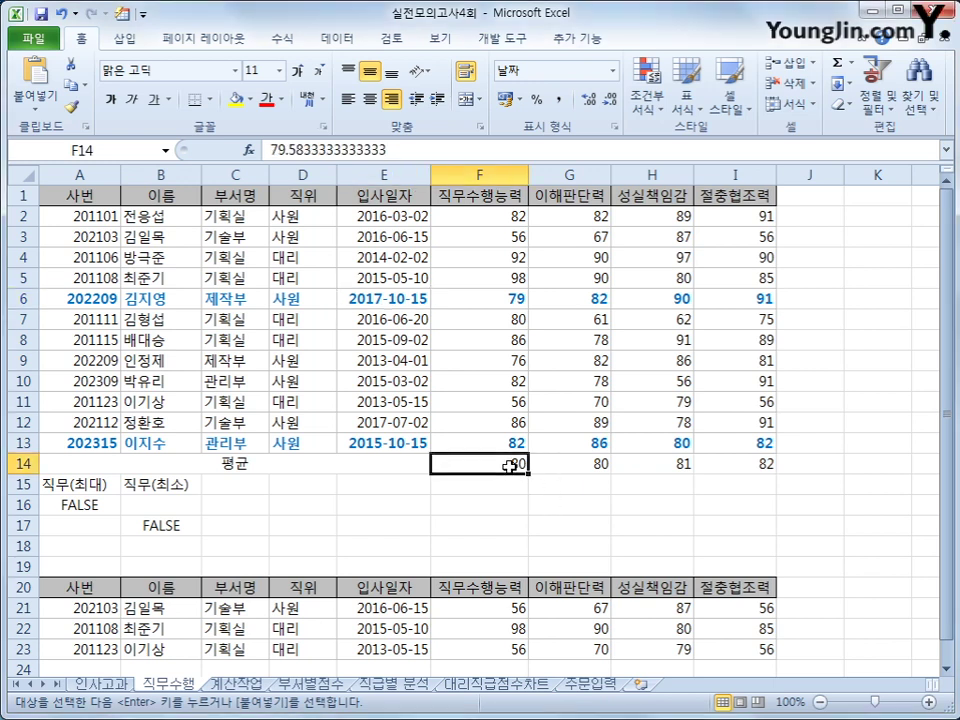
drag(512, 465, 718, 460)
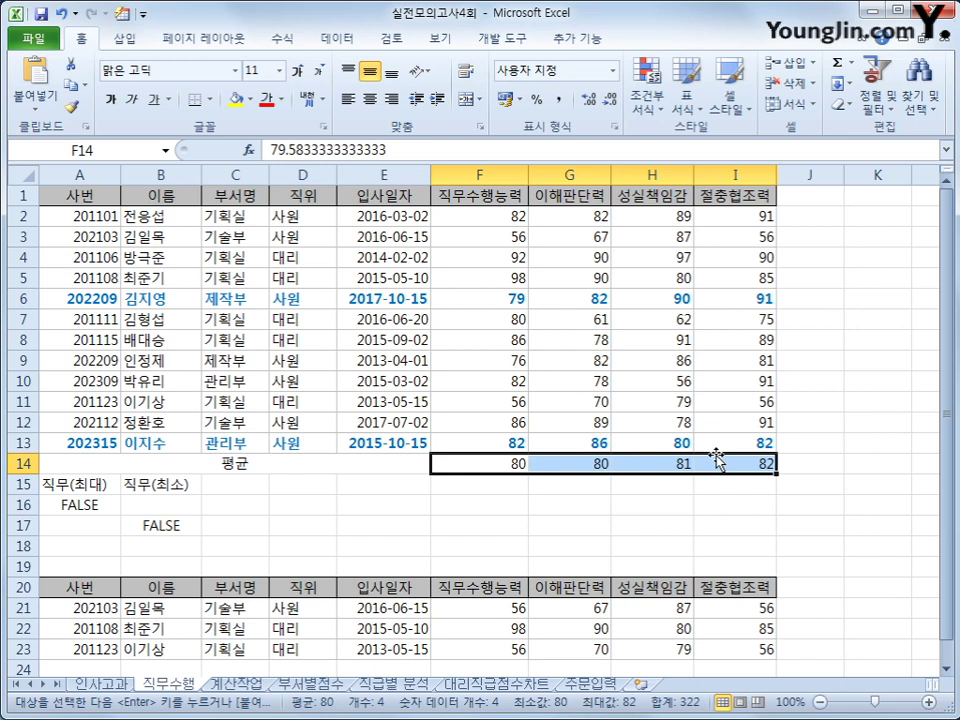
right_click(671, 463)
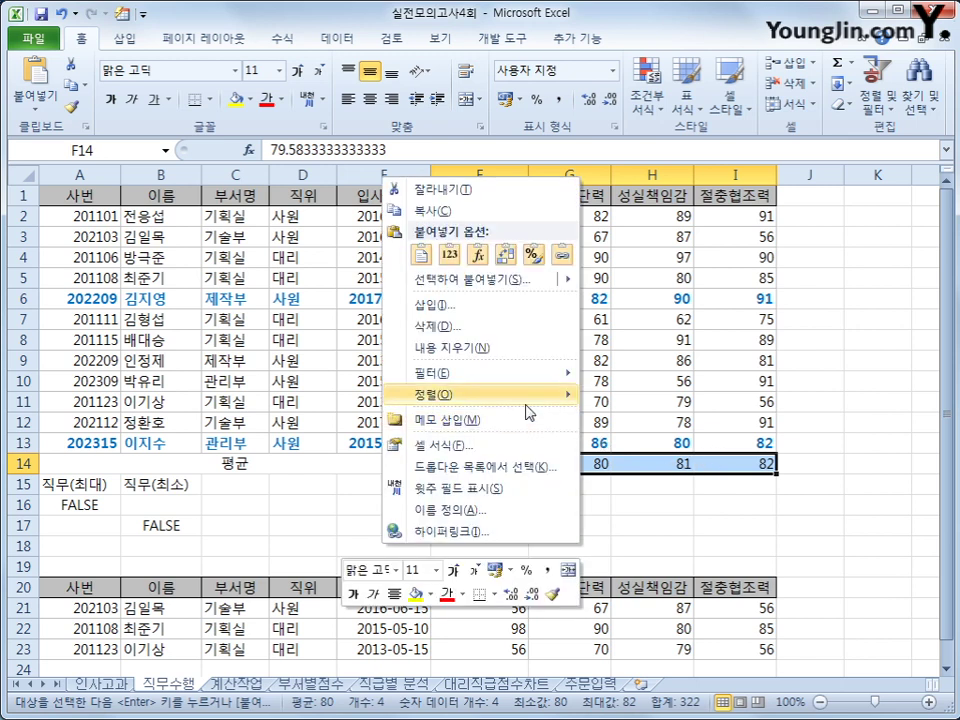
click(497, 447)
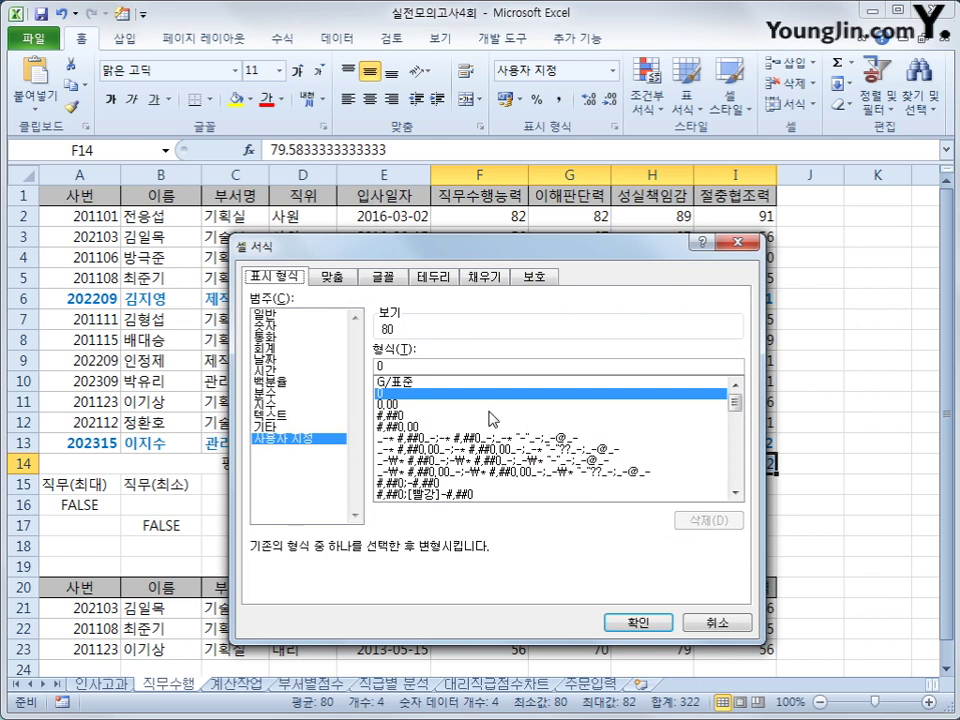
click(538, 278)
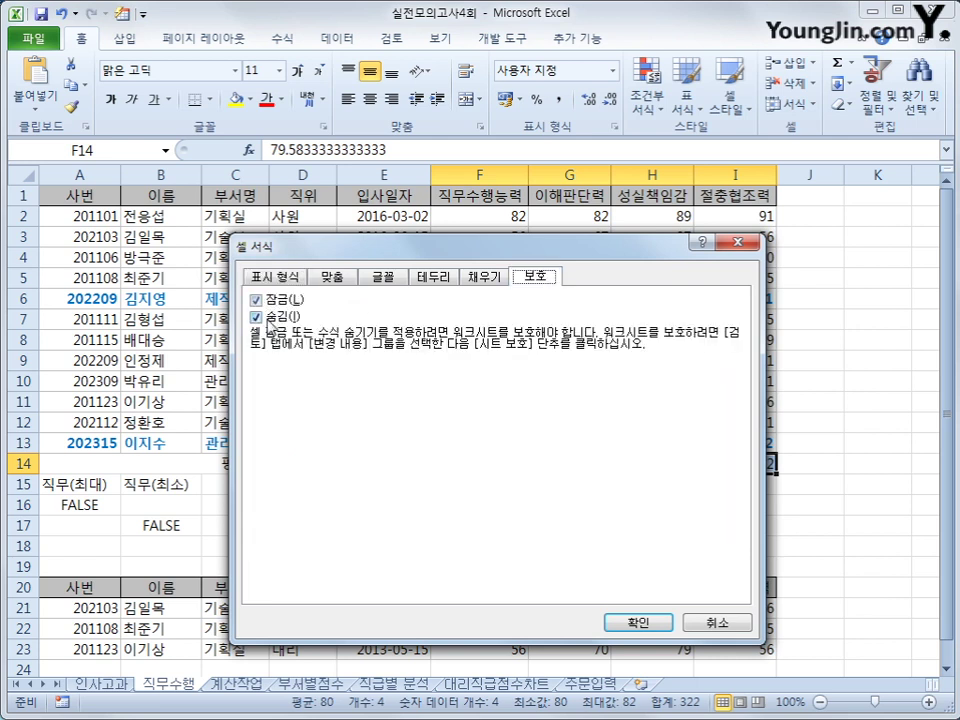
click(268, 322)
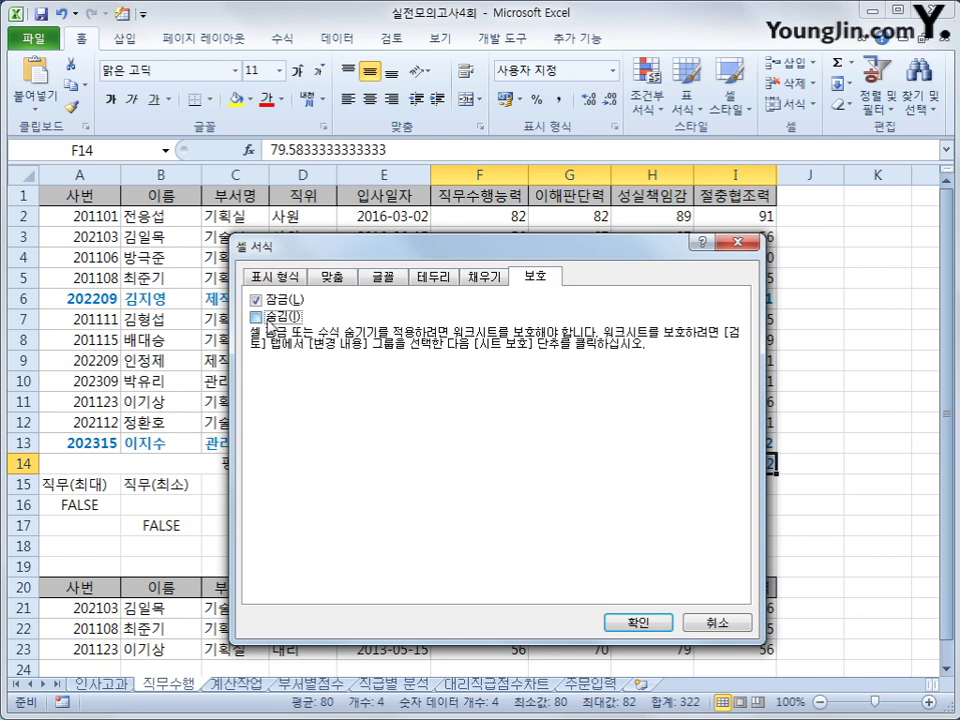
click(268, 322)
click(660, 622)
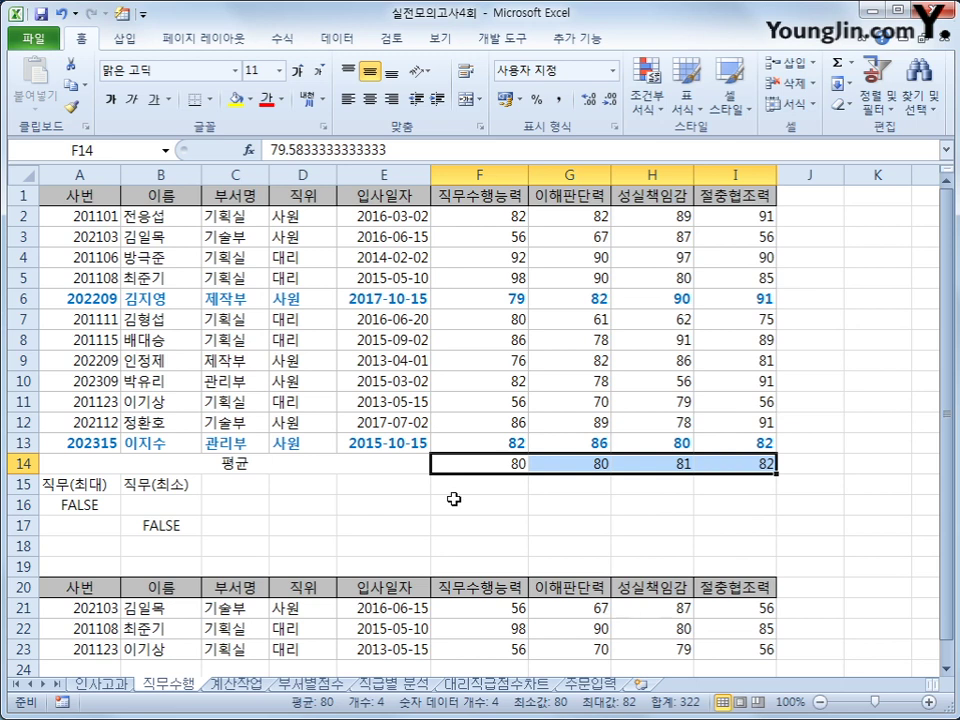
Protect the 직무수행 sheet without a password, allowing only selection of locked and unlocked cells.
click(396, 44)
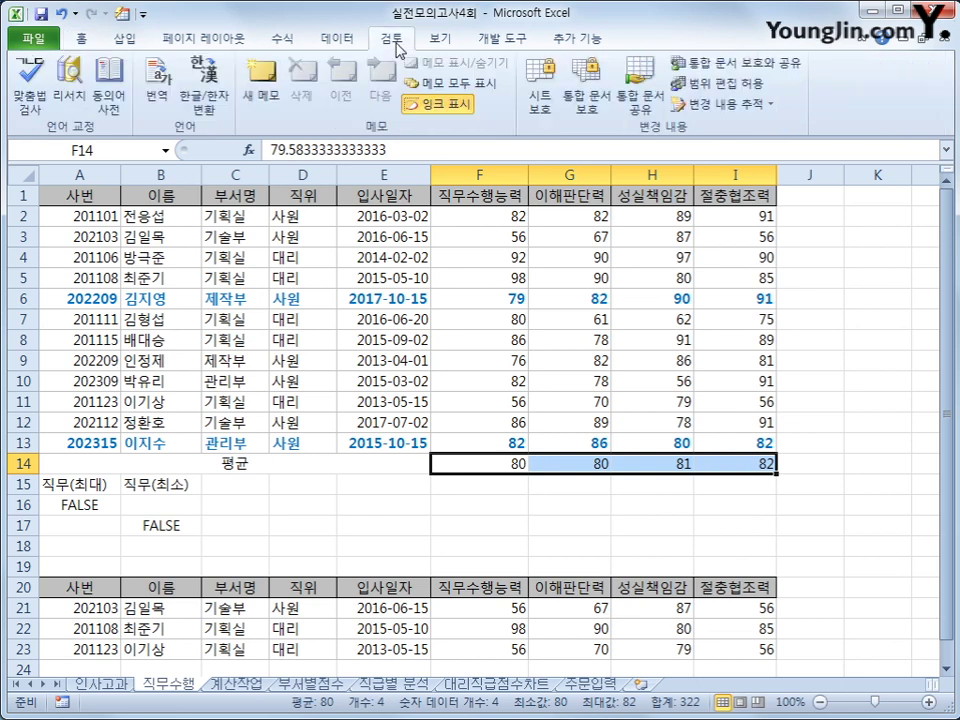
click(539, 95)
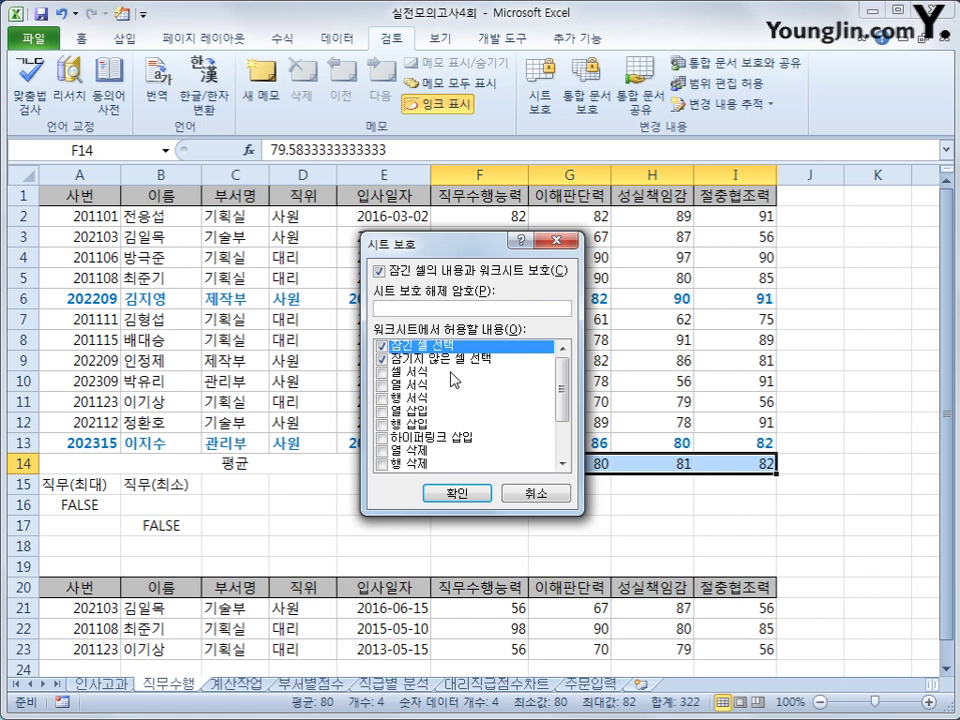
click(466, 494)
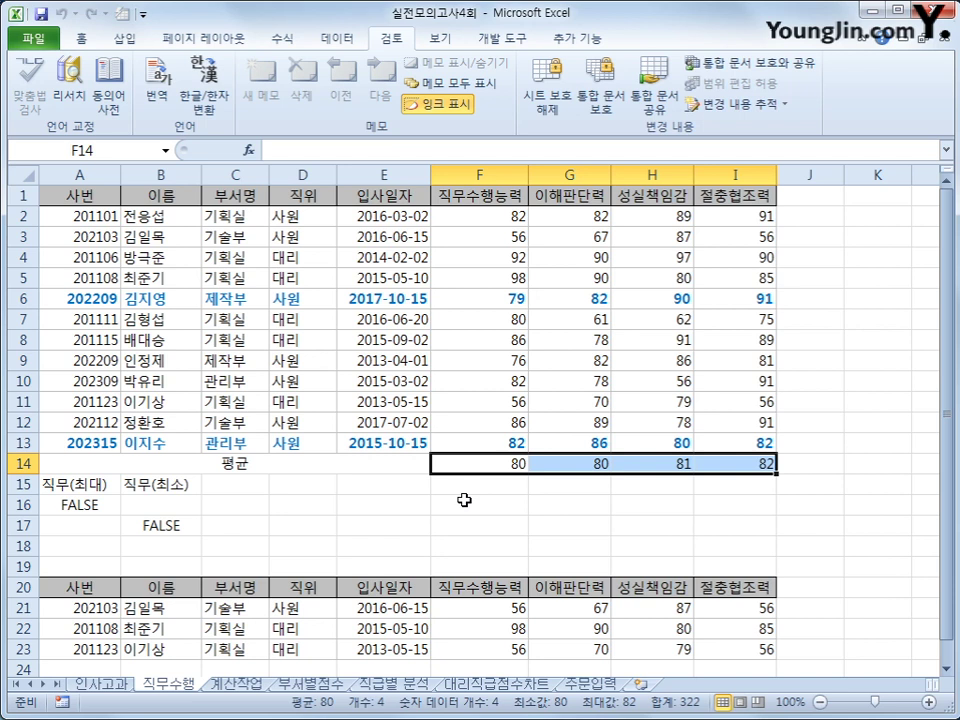
Protect the workbook's structure (구조) without a password and check whether the formula in I14 is hidden.
click(588, 100)
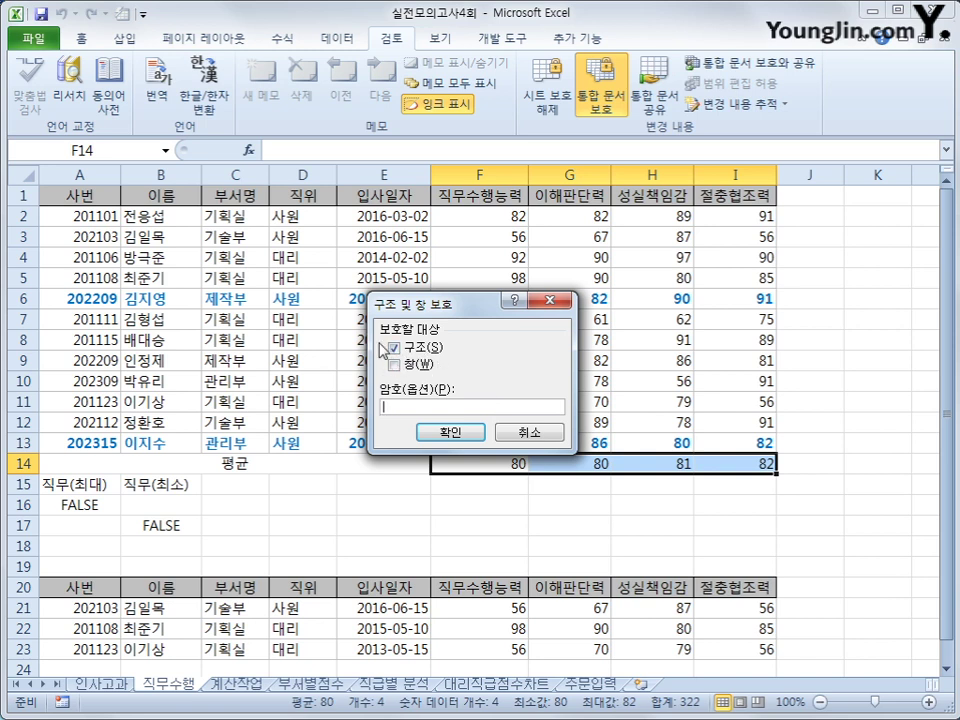
click(453, 434)
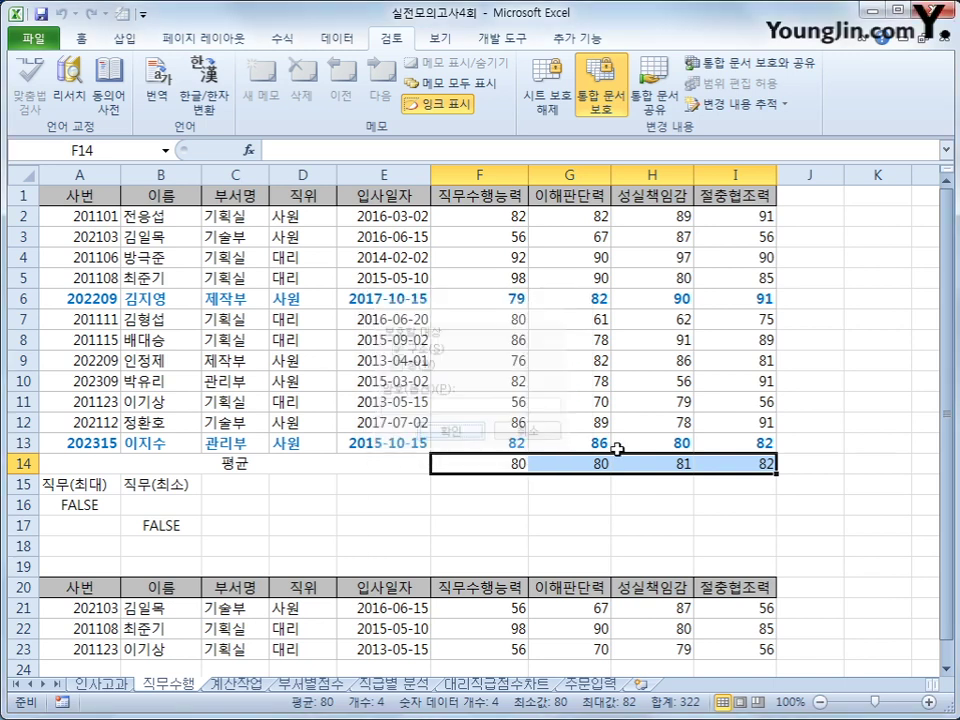
click(732, 463)
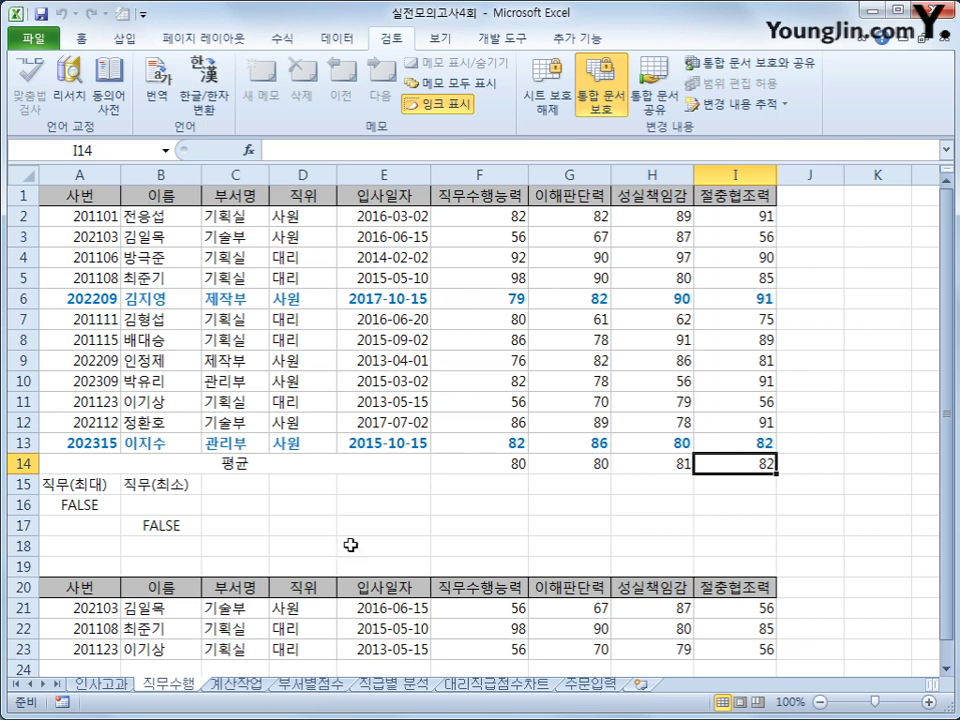
On the 계산작업 sheet, examine how the 제품코드 values in 표1 relate to 표2's column codes and row numbers.
click(236, 684)
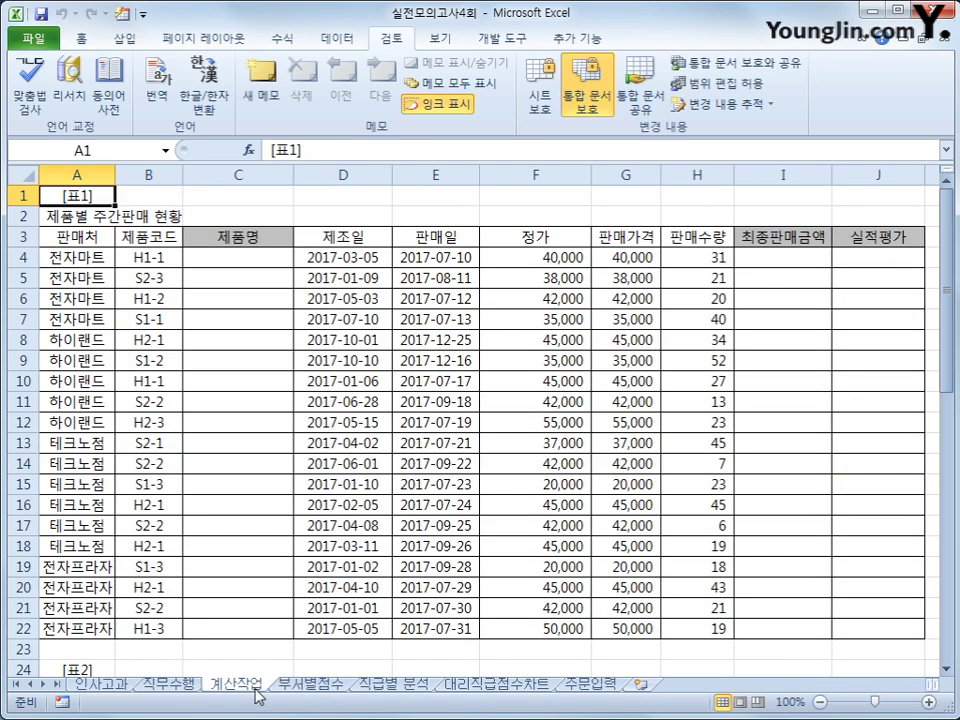
click(275, 261)
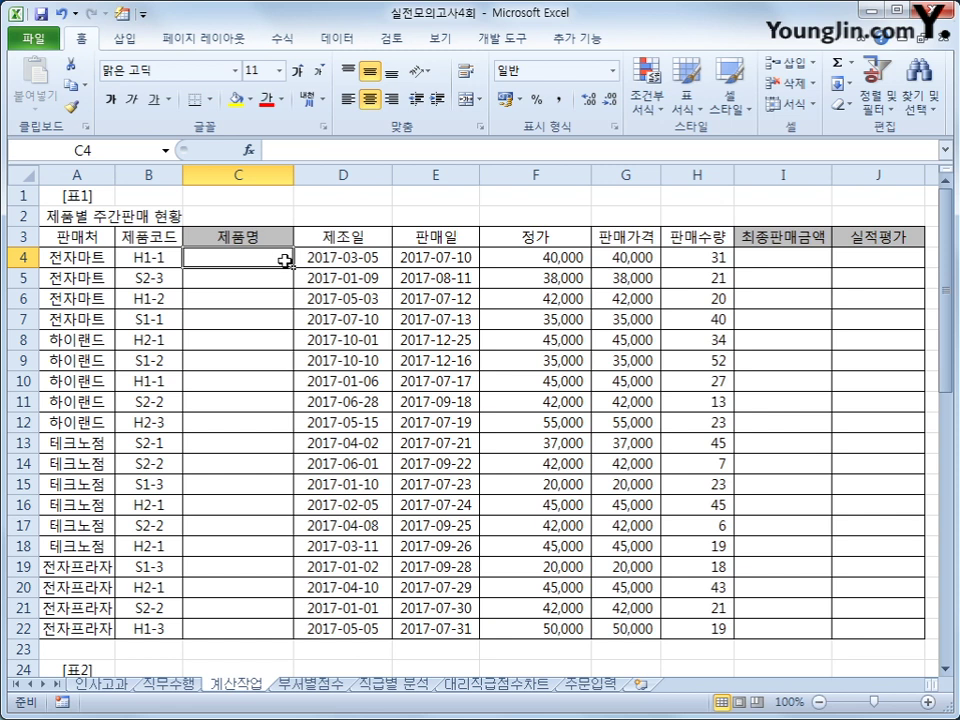
click(145, 260)
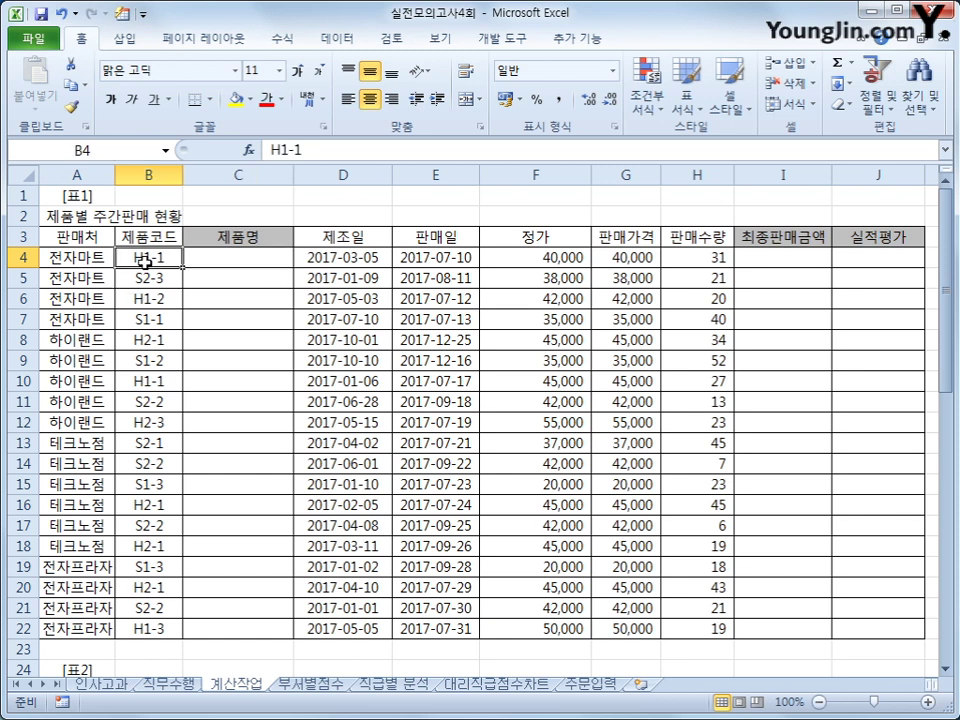
click(216, 258)
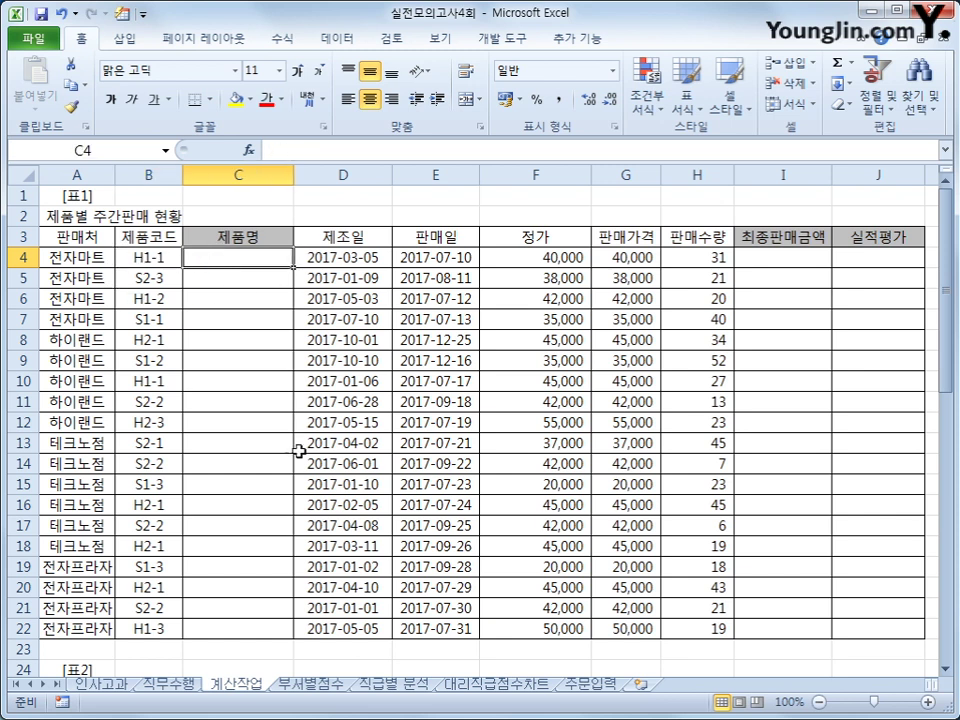
scroll(298, 450, down, 6)
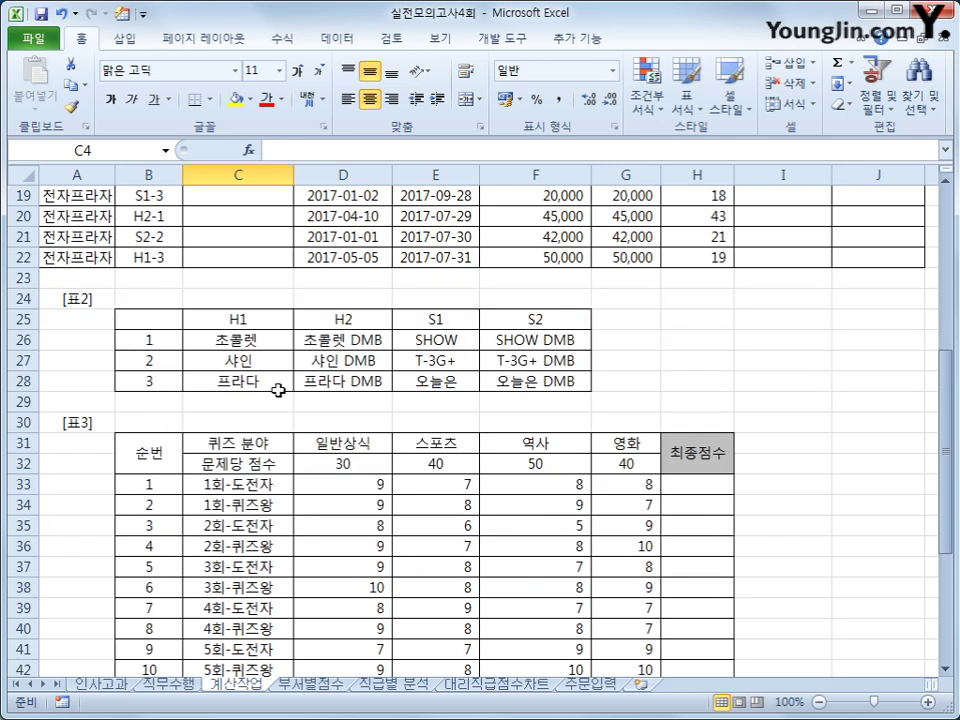
click(251, 318)
click(548, 320)
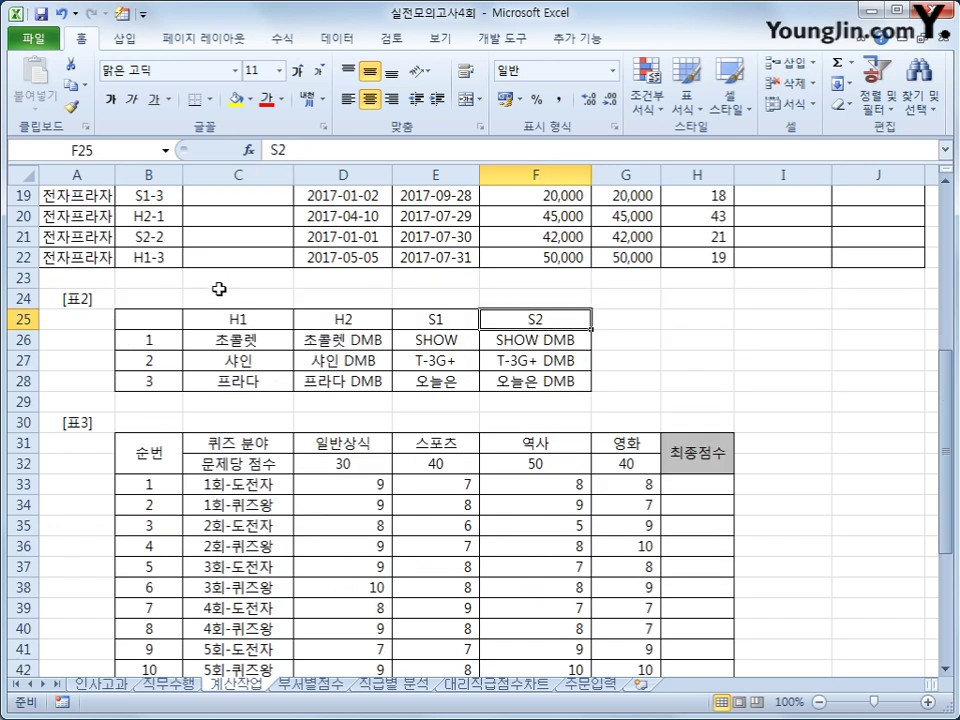
drag(229, 321, 493, 318)
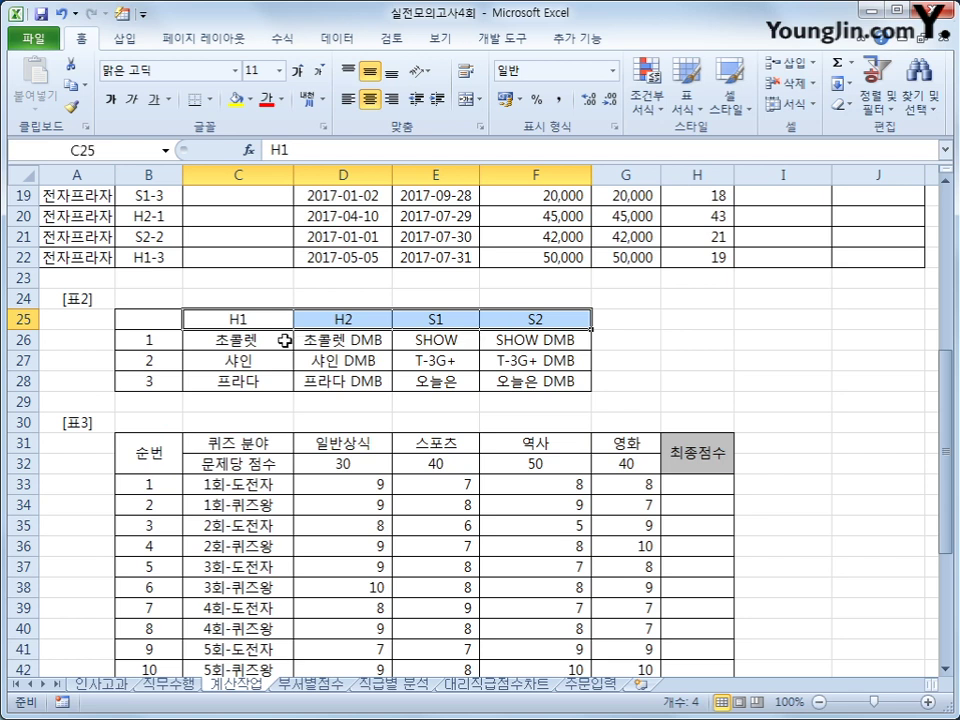
scroll(570, 438, up, 5)
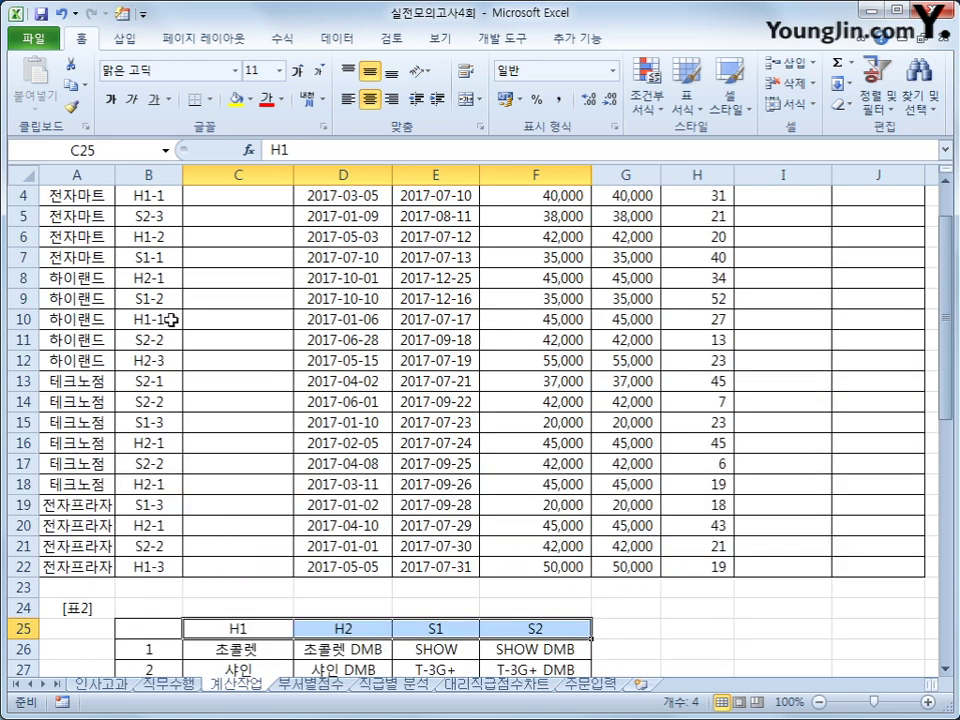
scroll(150, 484, down, 3)
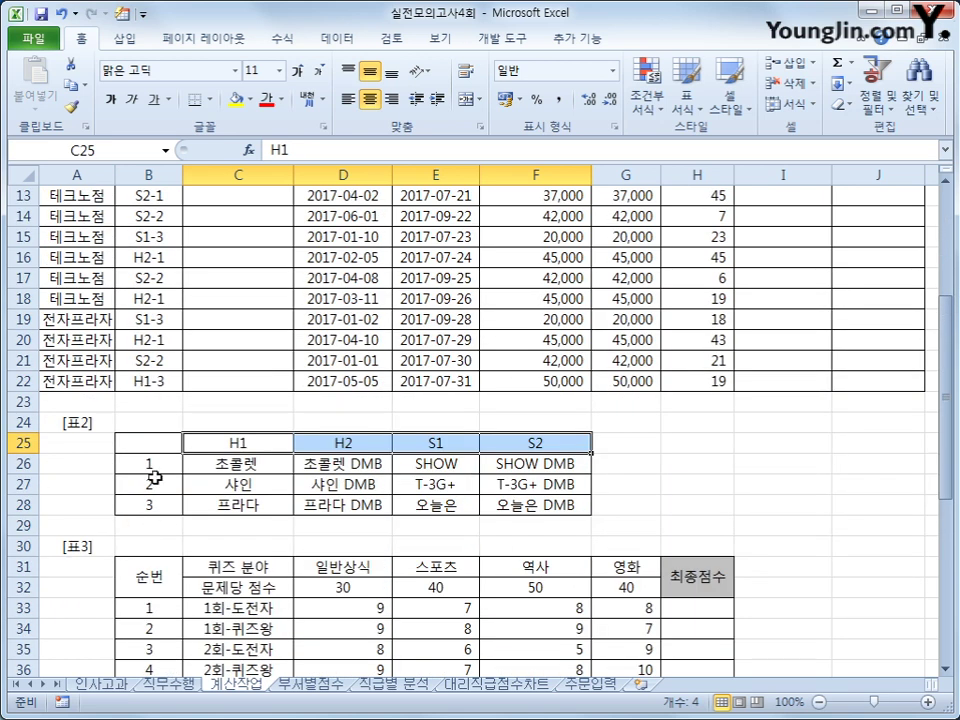
drag(149, 466, 150, 503)
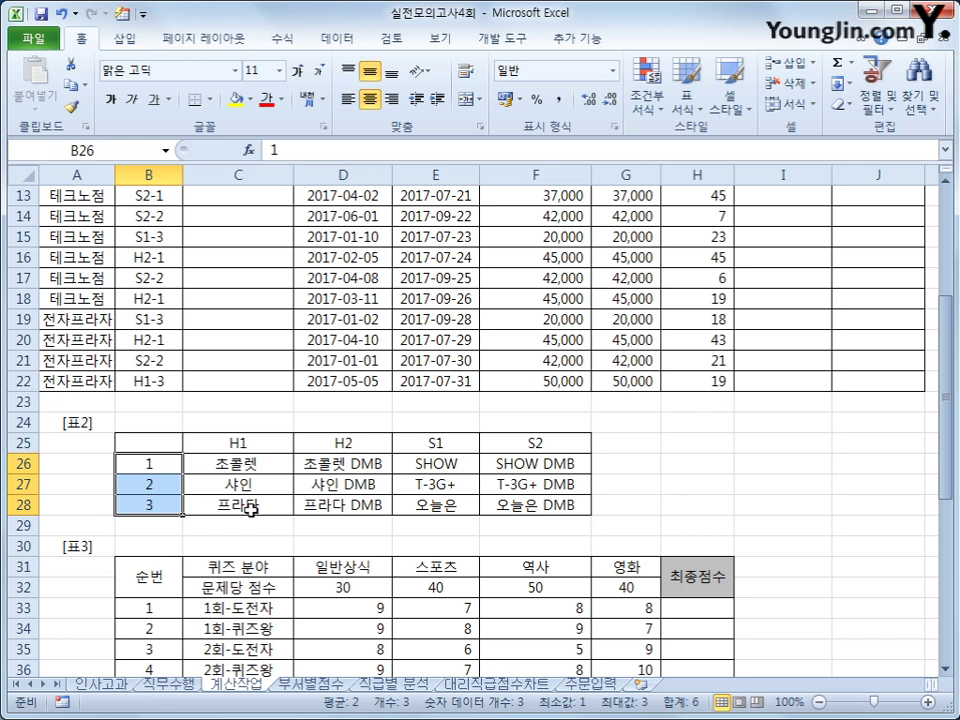
scroll(250, 508, up, 4)
Begin an INDEX formula in the first 제품명 cell, C4, with the absolute range $C$26:$F$28 as its array.
click(235, 260)
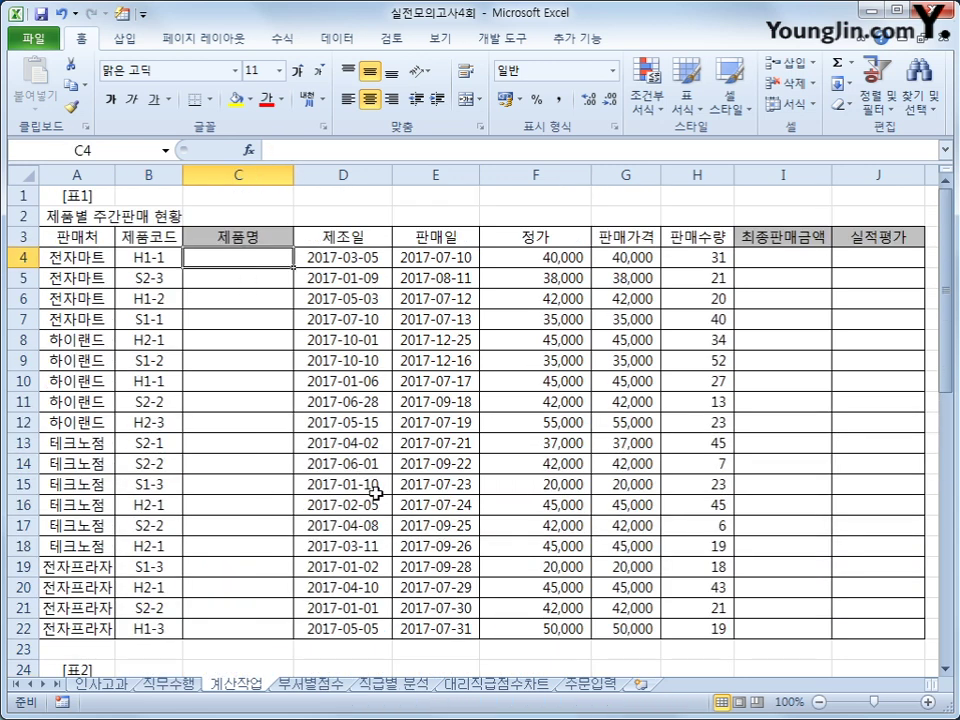
text(=in)
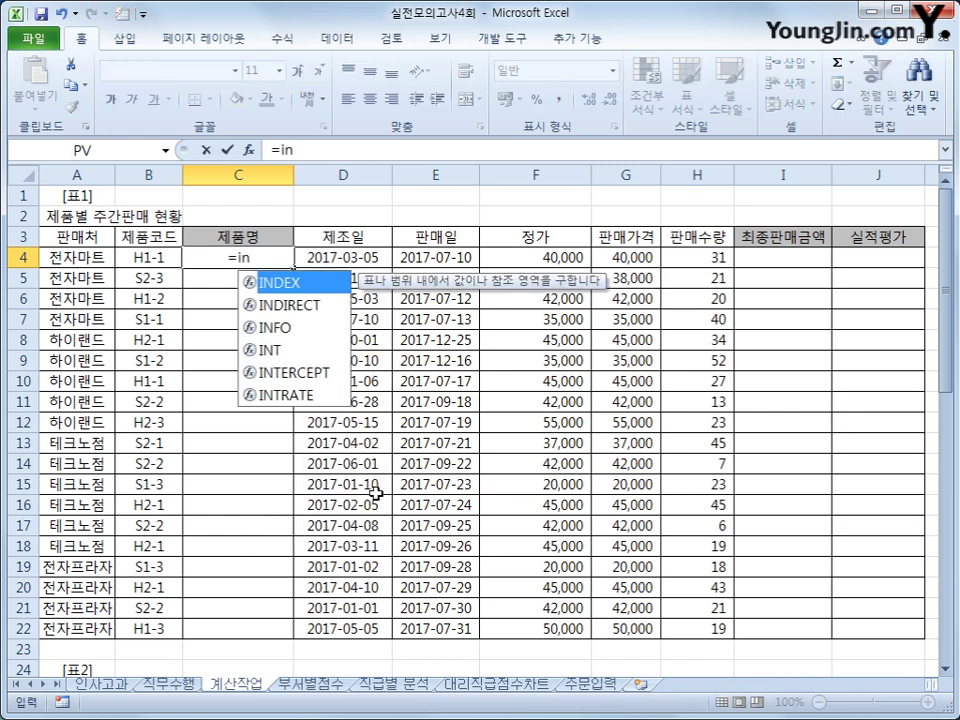
key(Tab)
scroll(371, 484, down, 3)
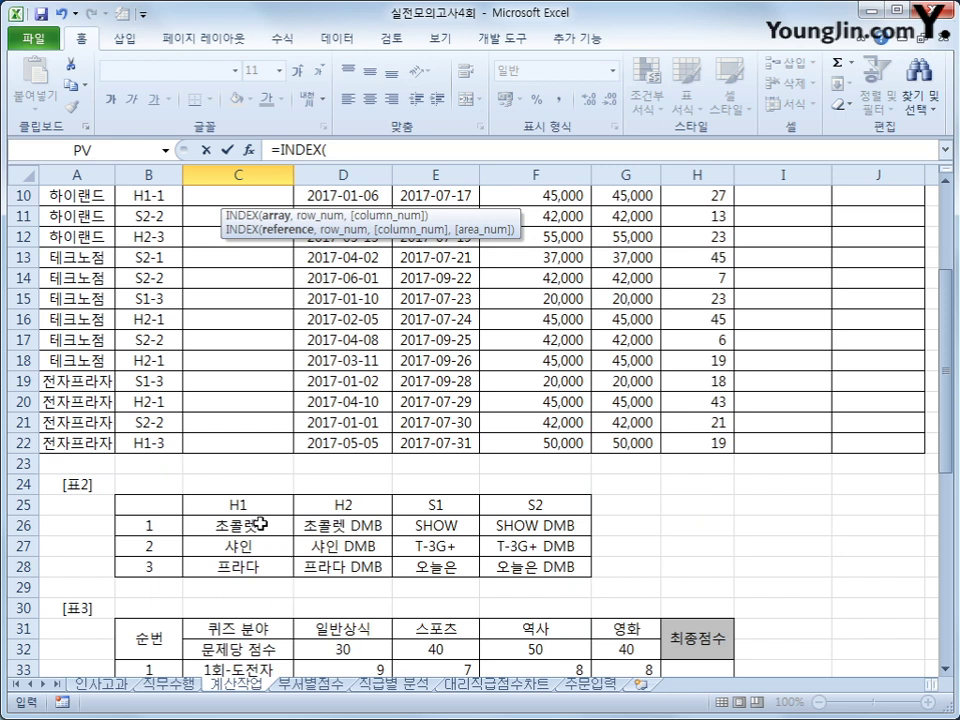
drag(259, 524, 511, 566)
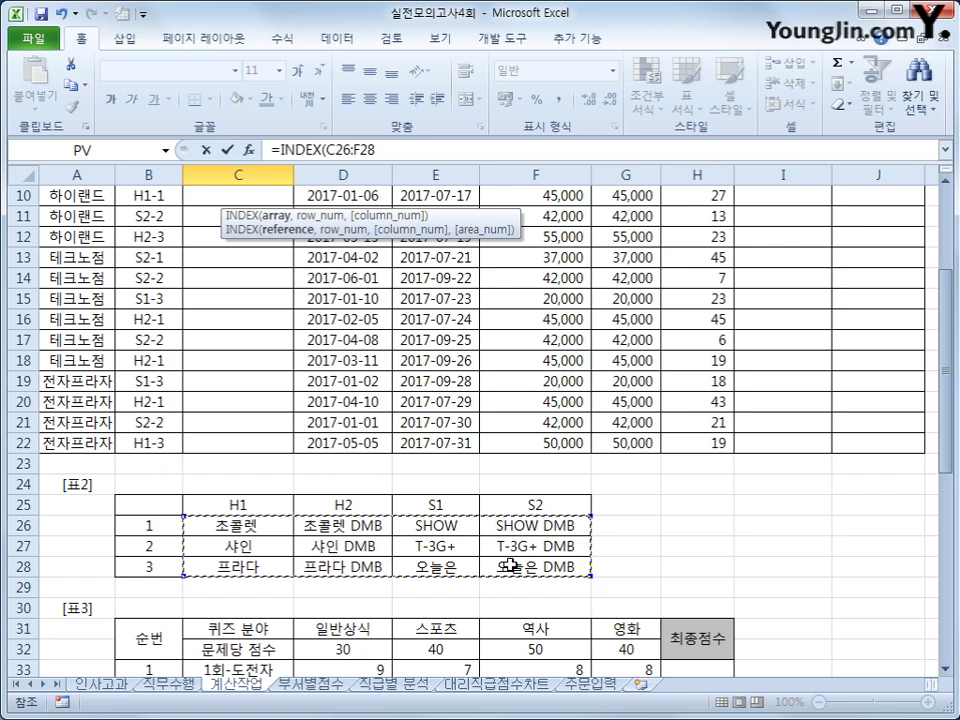
key(F4)
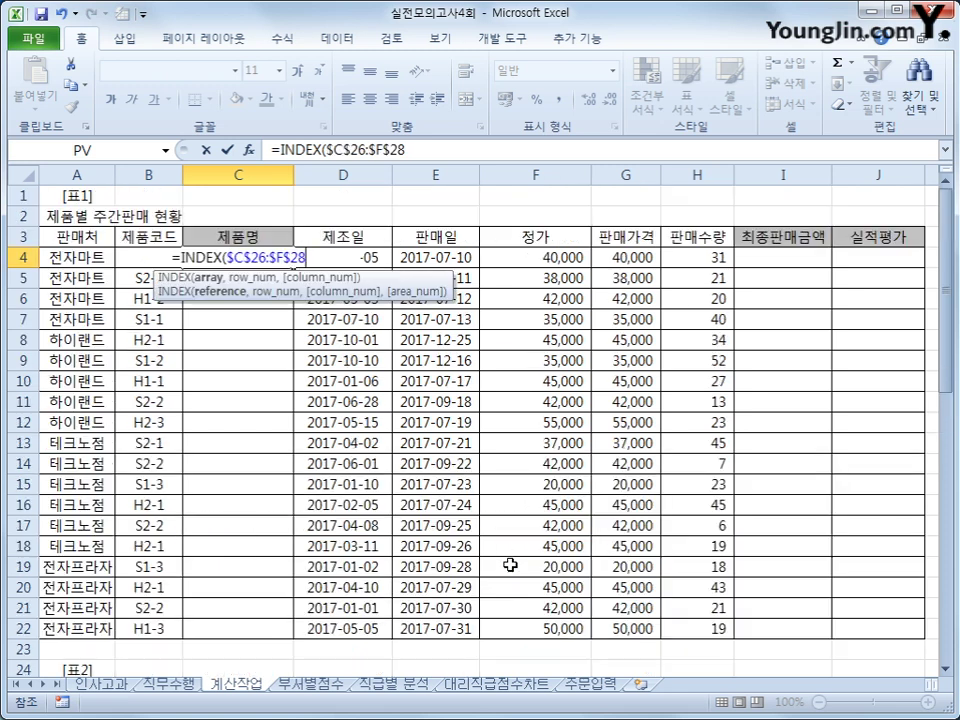
text(,)
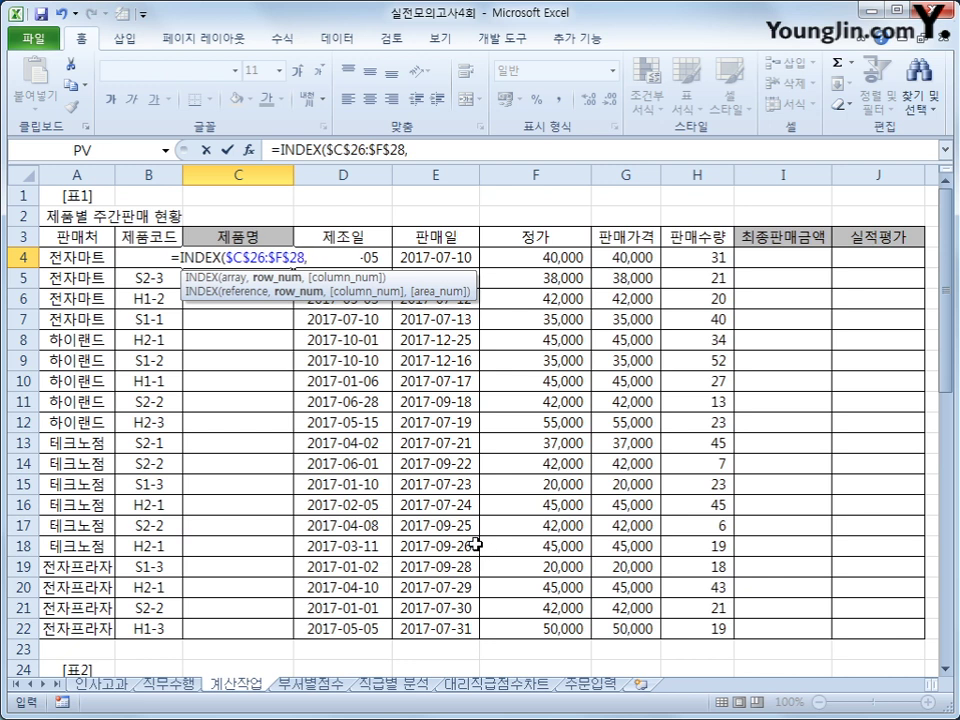
Add RIGHT(B4,1) as the row number argument of the INDEX formula.
text(ri)
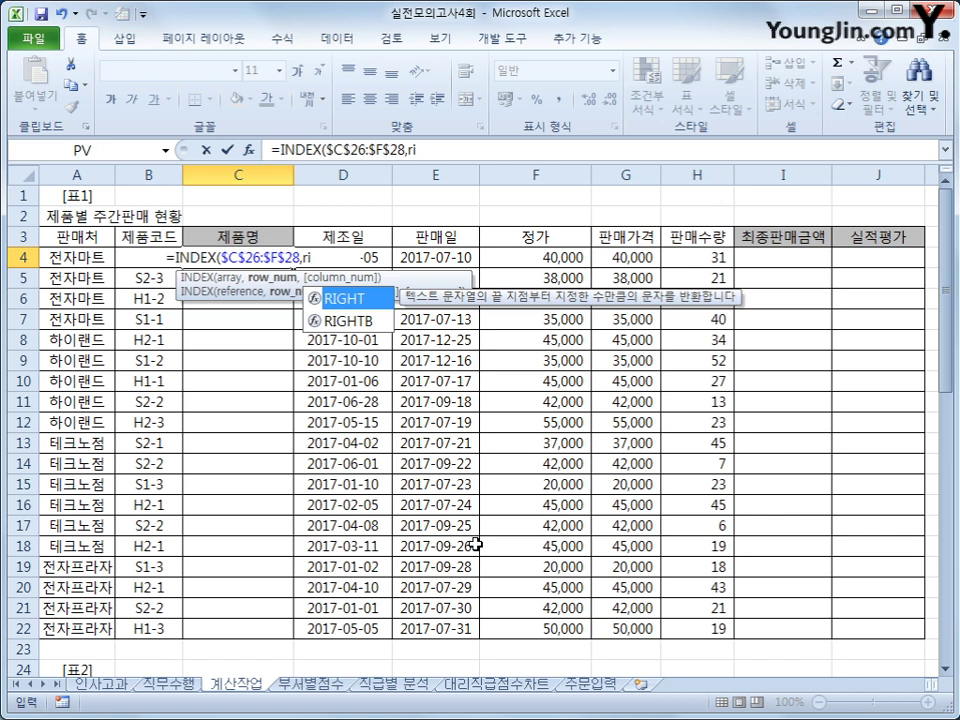
key(Tab)
key(Left)
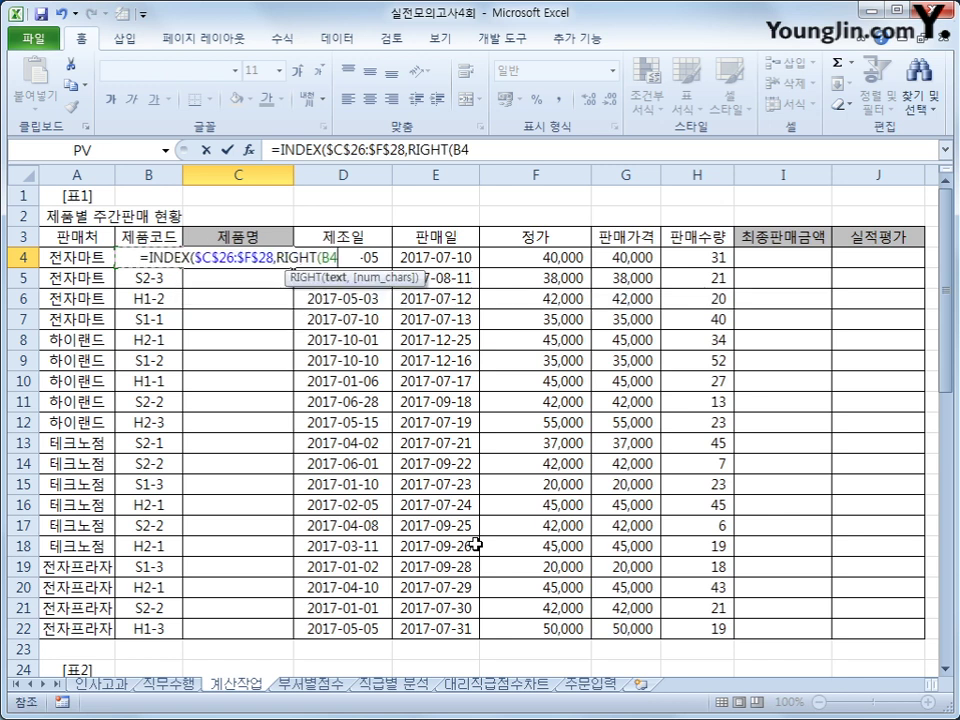
text(,1)
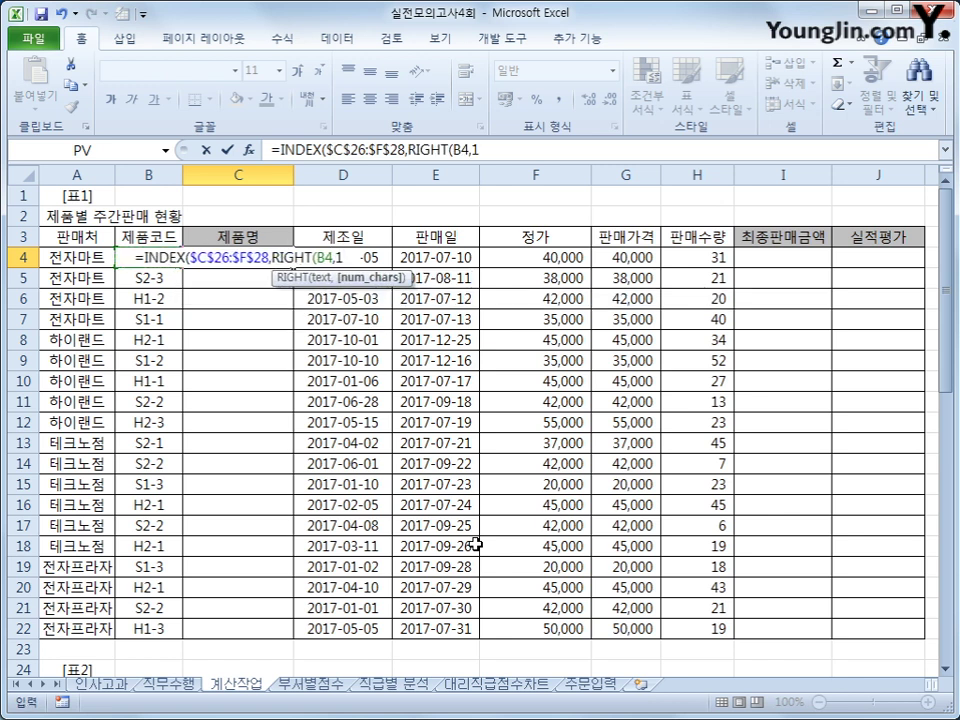
text())
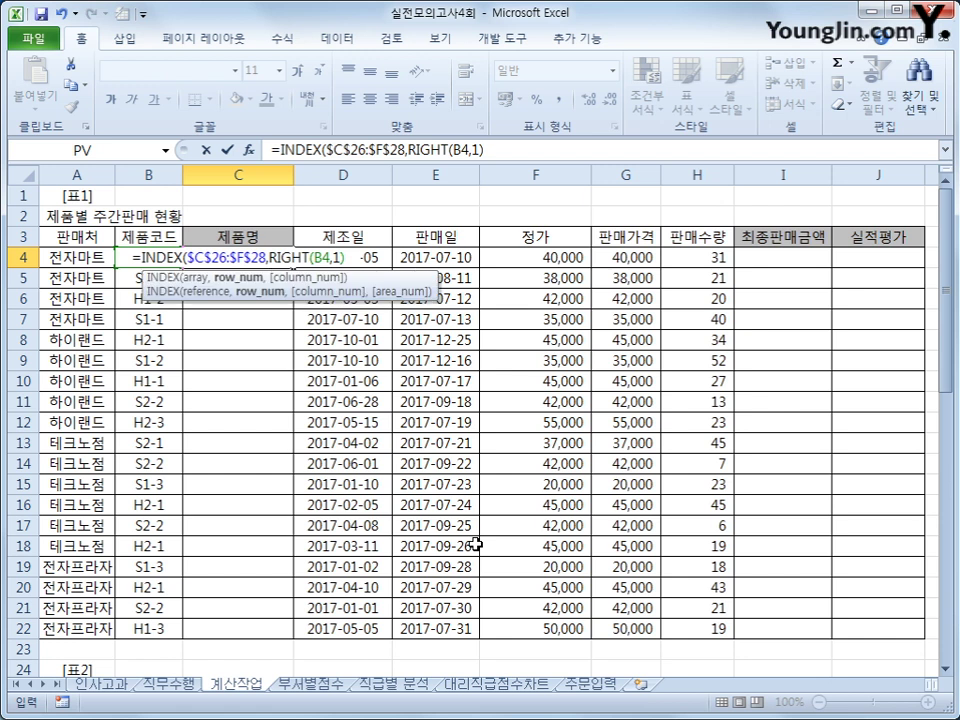
Add a MATCH function as the INDEX formula's column number argument, with LEFT(B4,2) as its lookup value.
text(,)
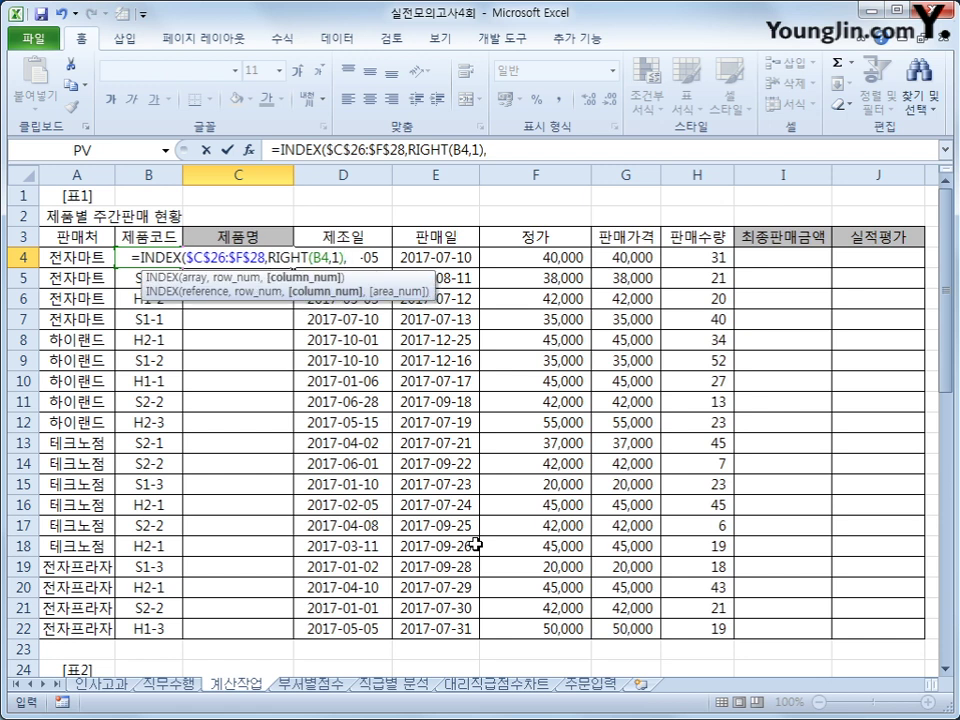
text(mat)
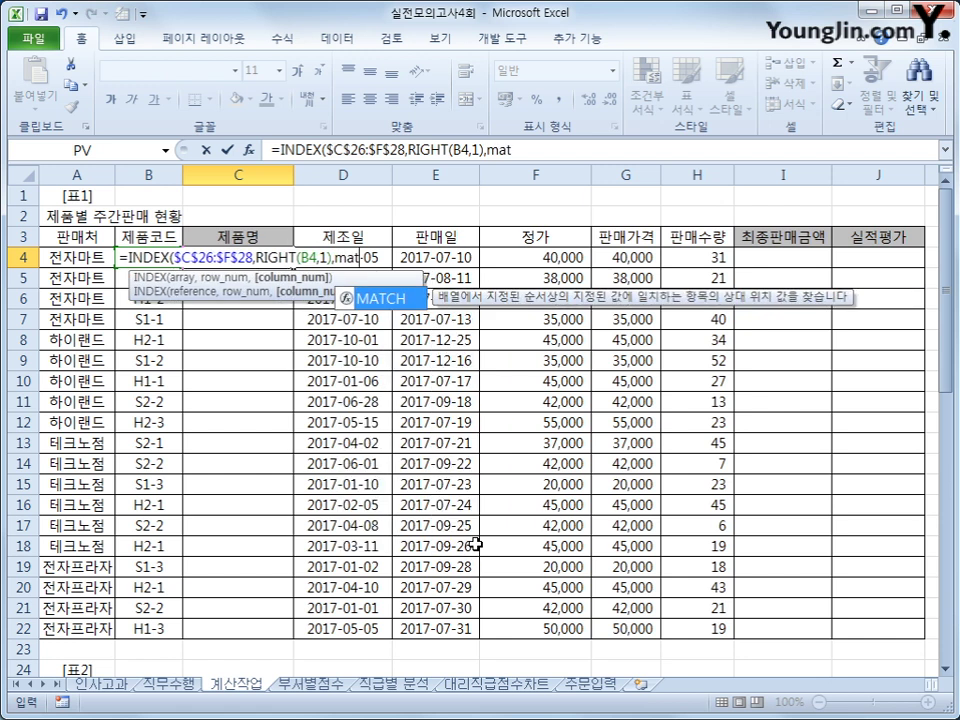
key(Tab)
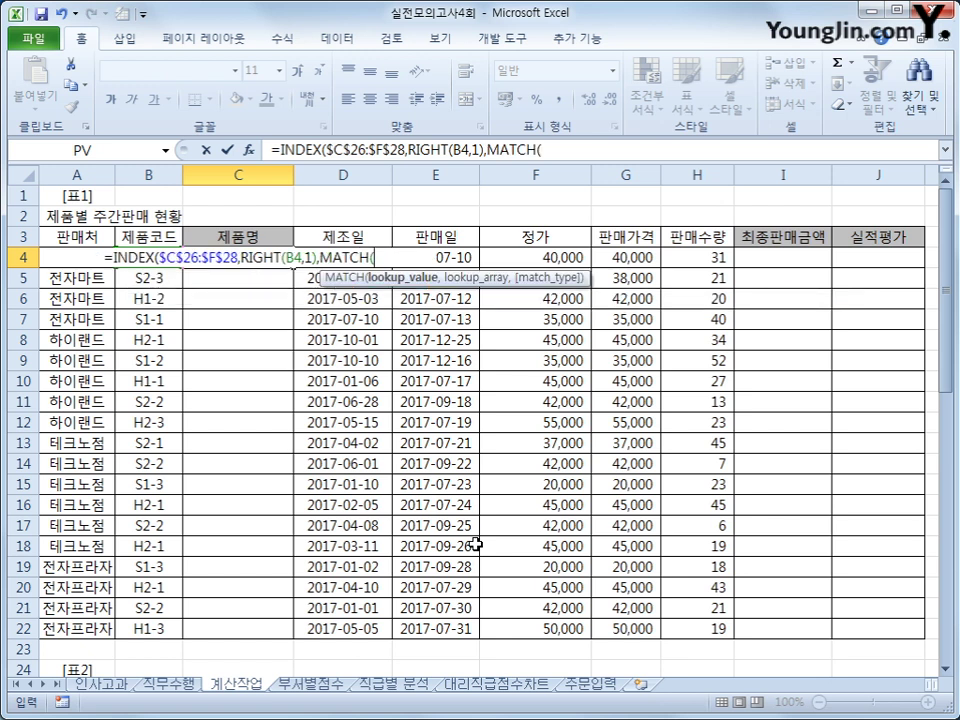
text(left()
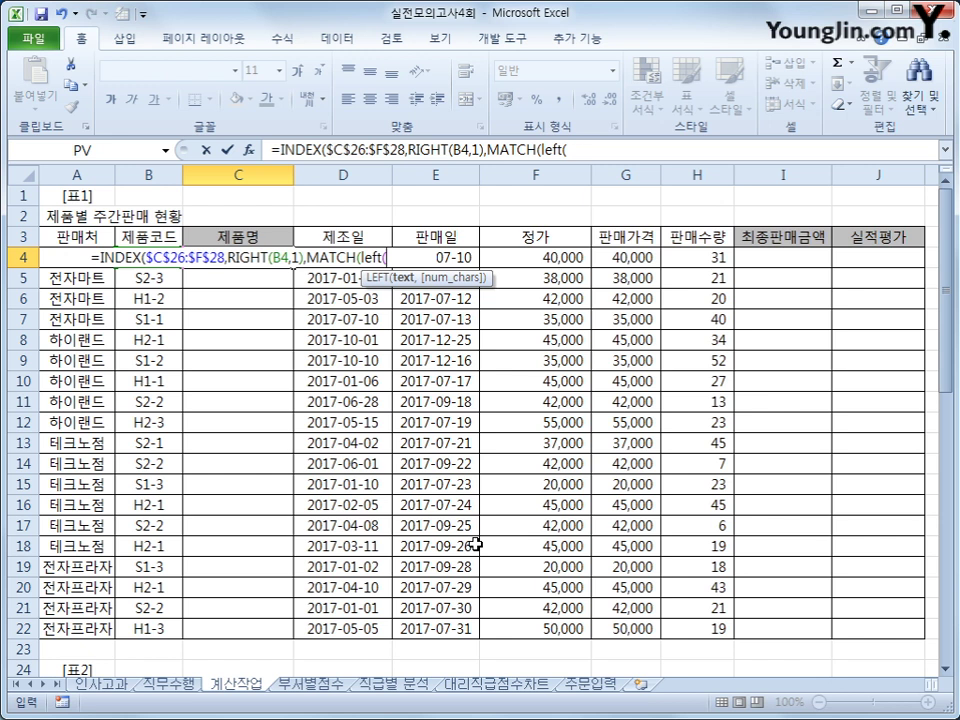
key(Left)
text(,2),)
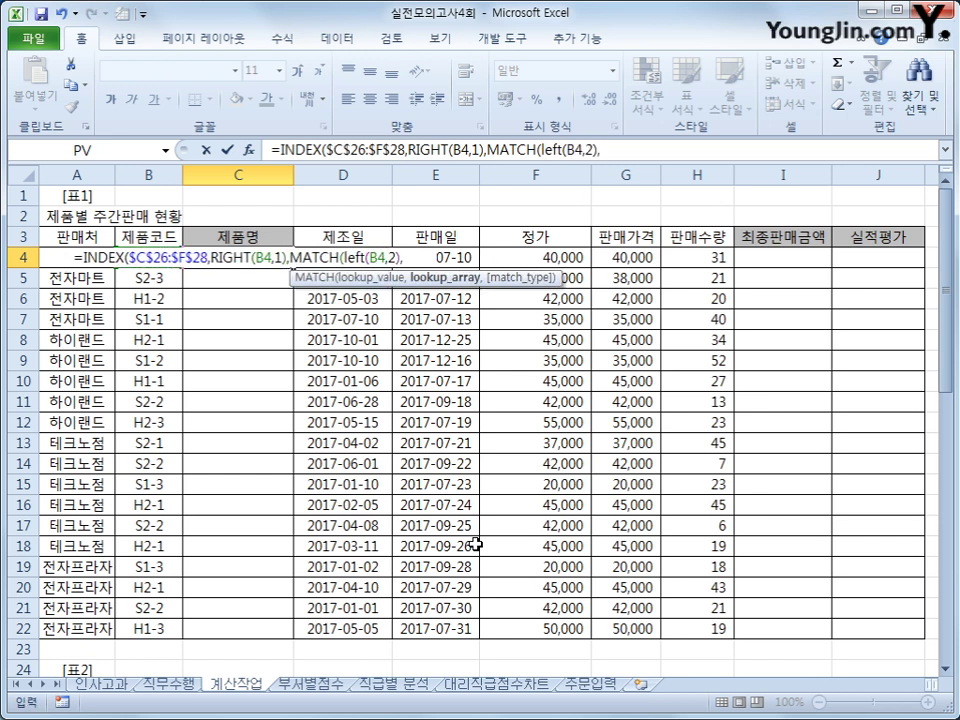
Complete the MATCH with lookup array $C$25:$F$25 and exact match 0, and fill the finished C4 formula down to C22.
scroll(477, 544, down, 3)
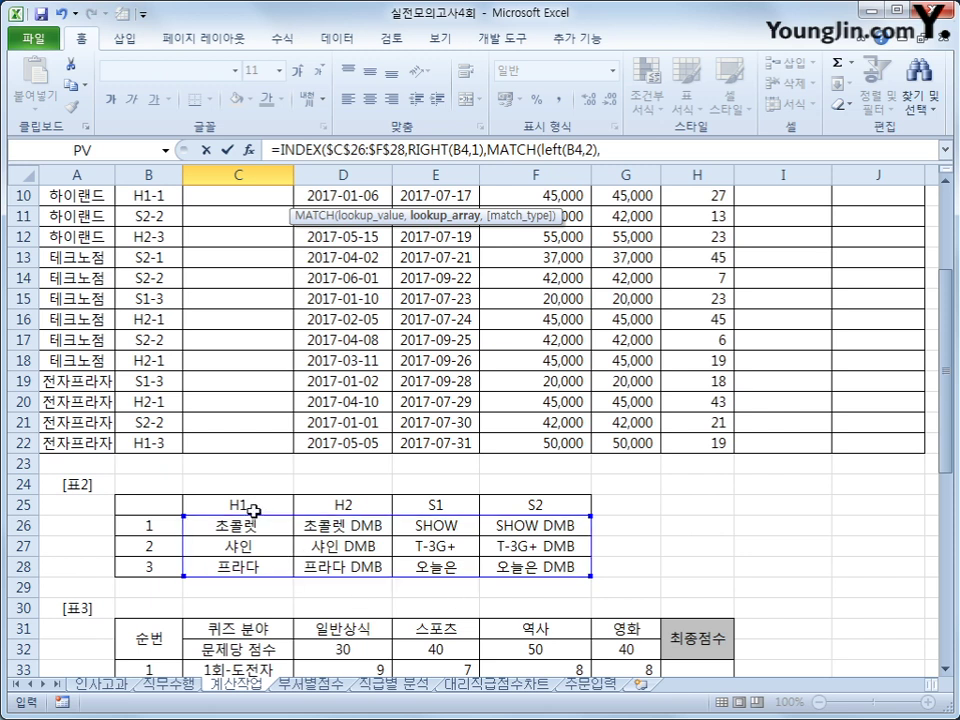
drag(252, 507, 533, 507)
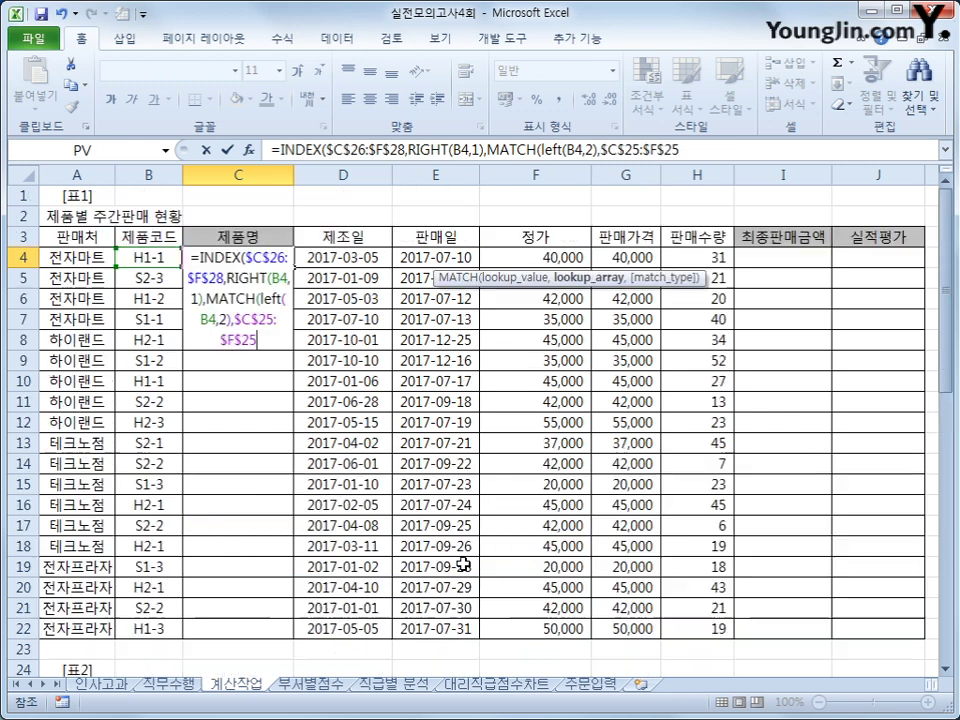
key(F4)
text(,0)
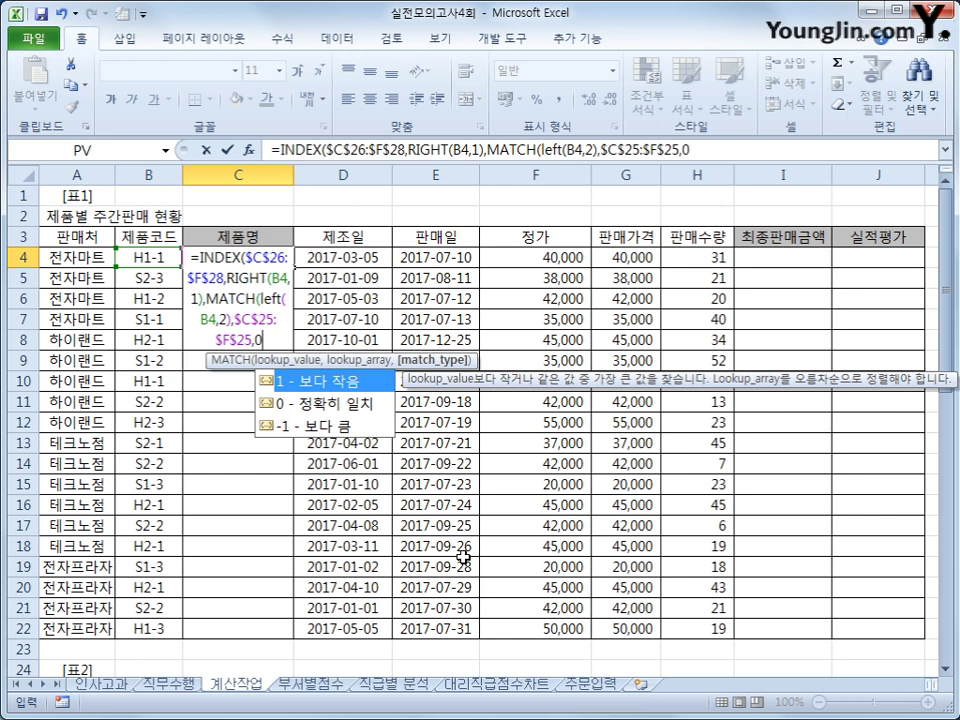
text())
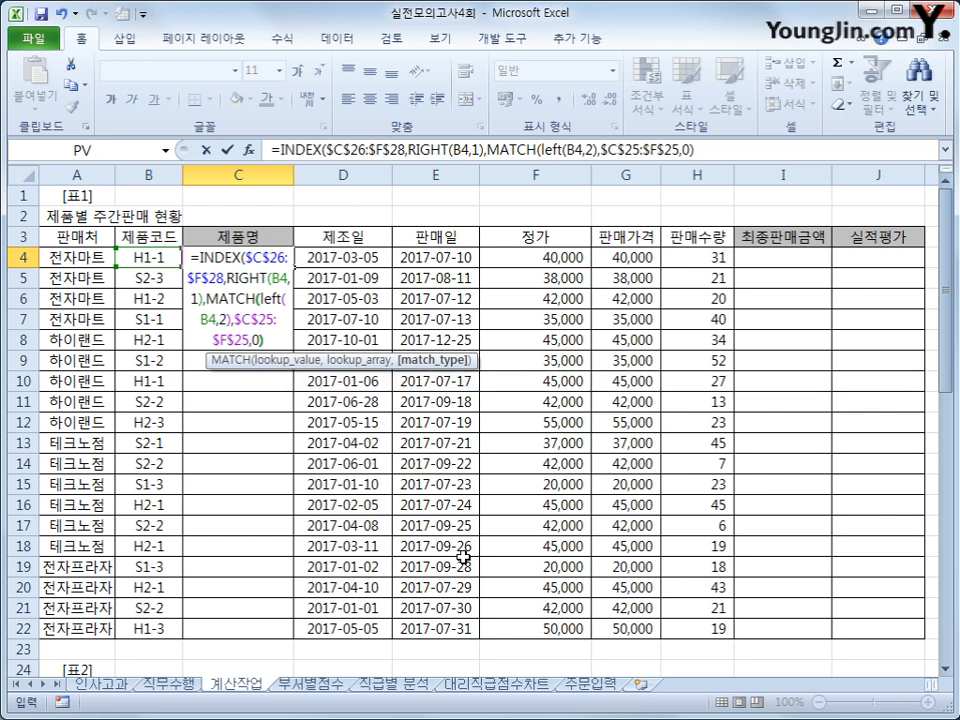
text())
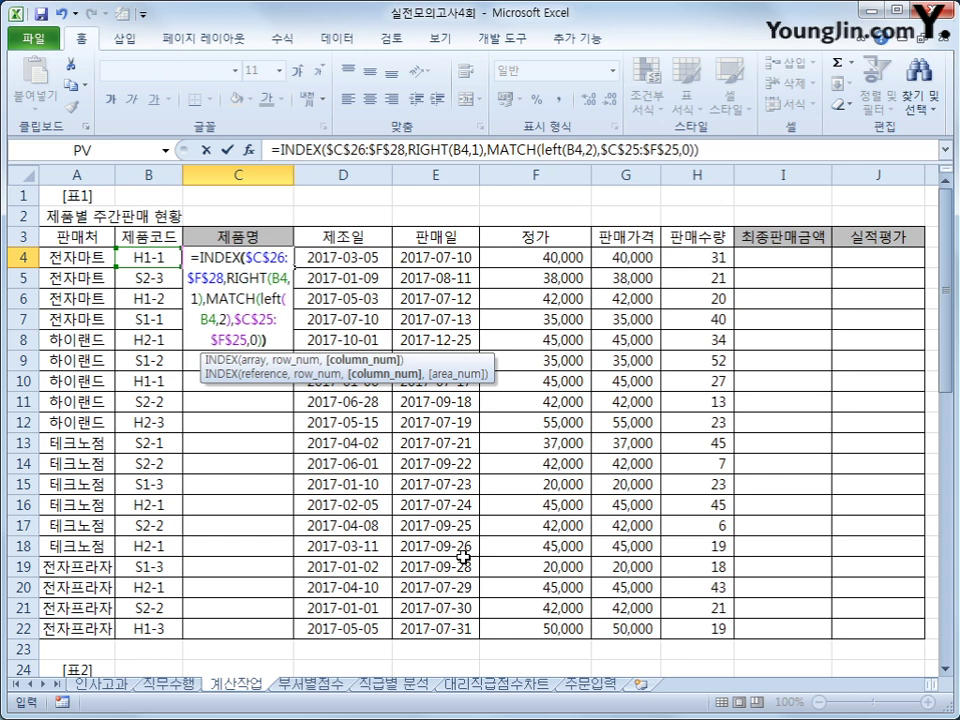
key(Up)
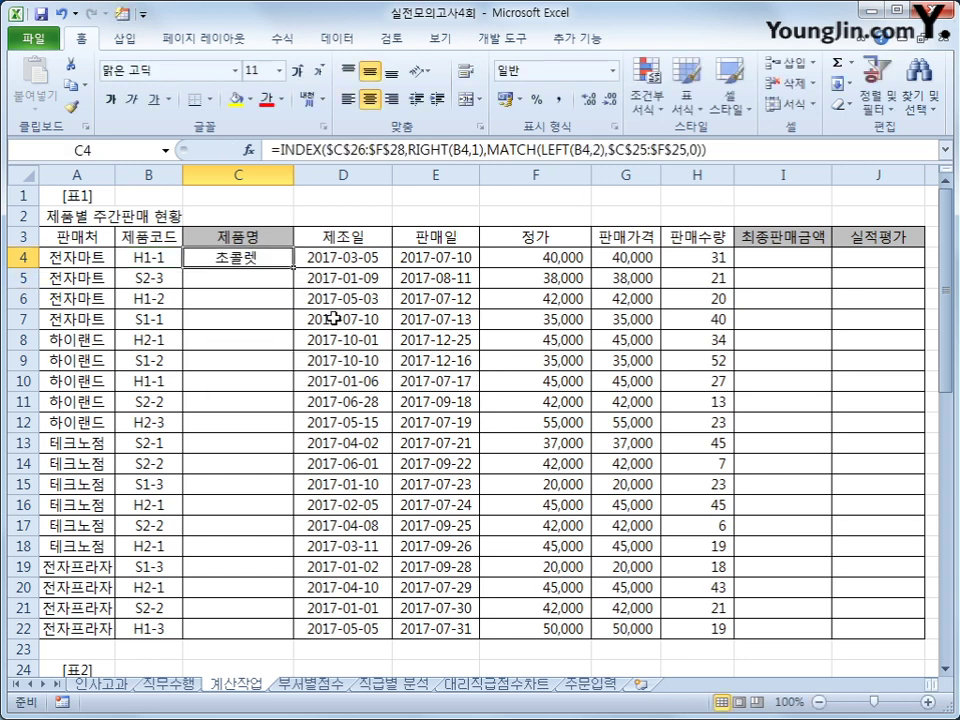
drag(294, 270, 300, 638)
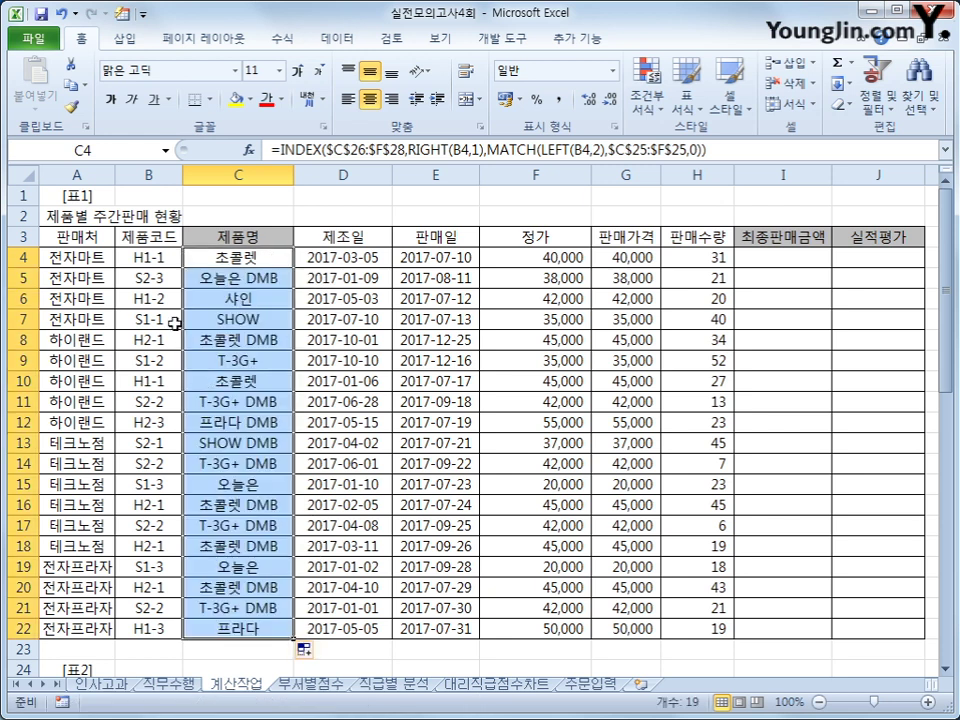
Check the filled 제품명 values by comparing the 제품코드 entries in 표1 with 표2's row numbers, column codes and product names.
click(133, 257)
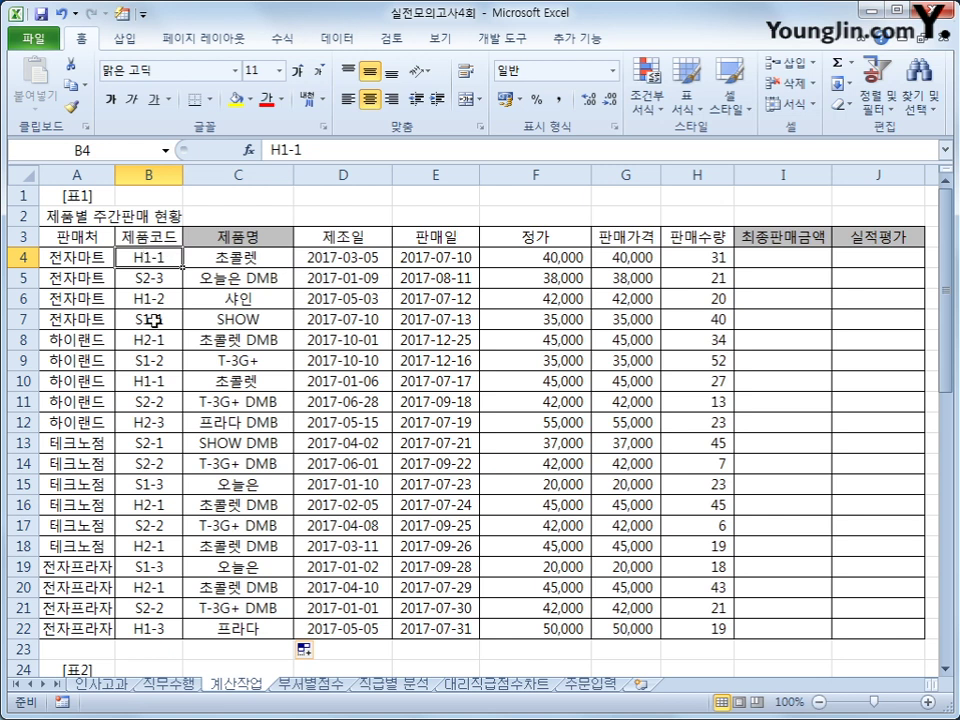
scroll(175, 470, down, 4)
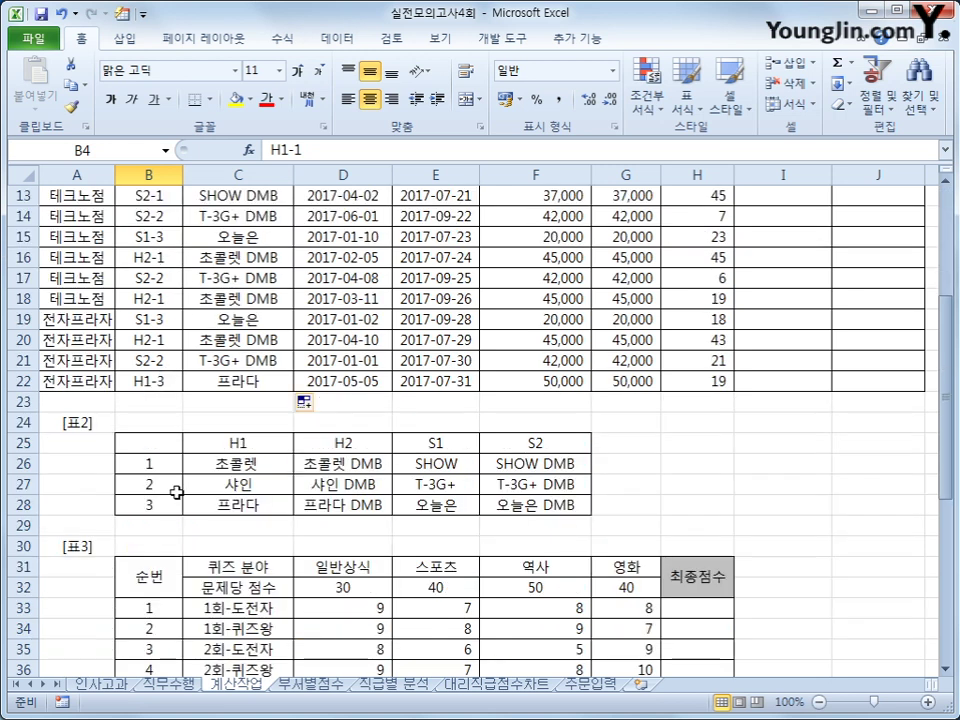
click(162, 461)
drag(162, 461, 161, 499)
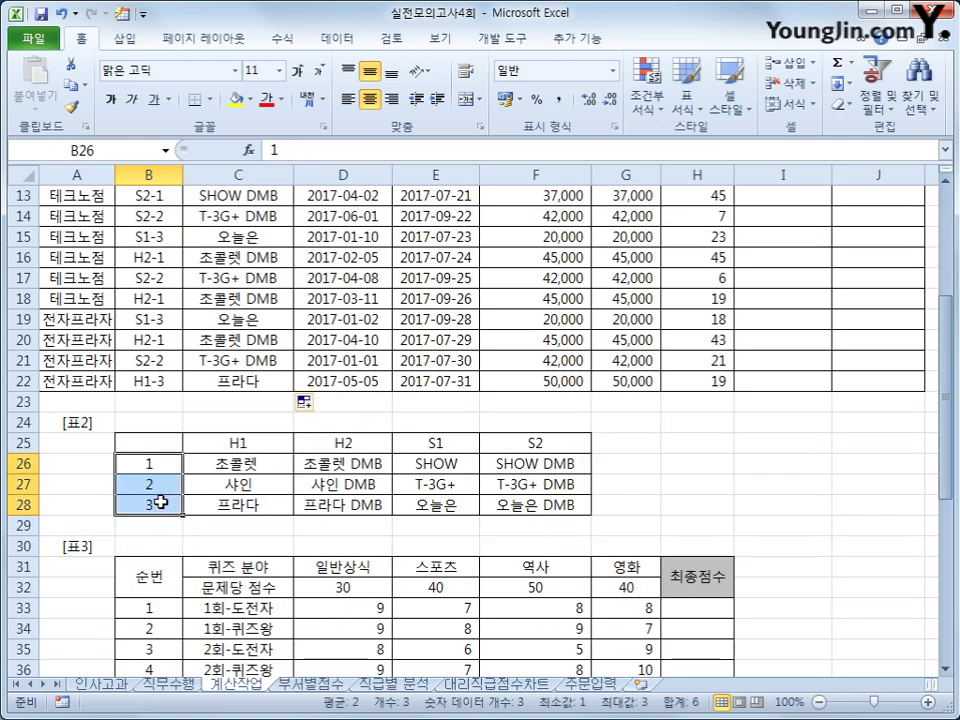
scroll(161, 499, up, 4)
drag(148, 256, 137, 615)
scroll(222, 607, down, 3)
drag(221, 506, 538, 510)
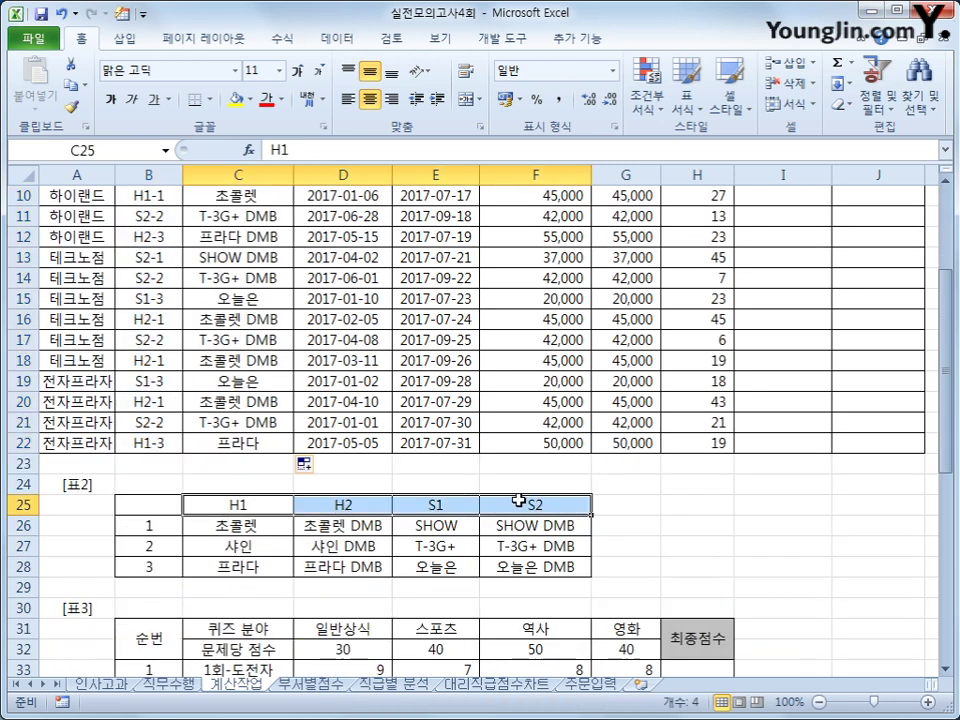
scroll(500, 513, up, 3)
scroll(500, 513, down, 3)
click(257, 543)
scroll(350, 542, up, 3)
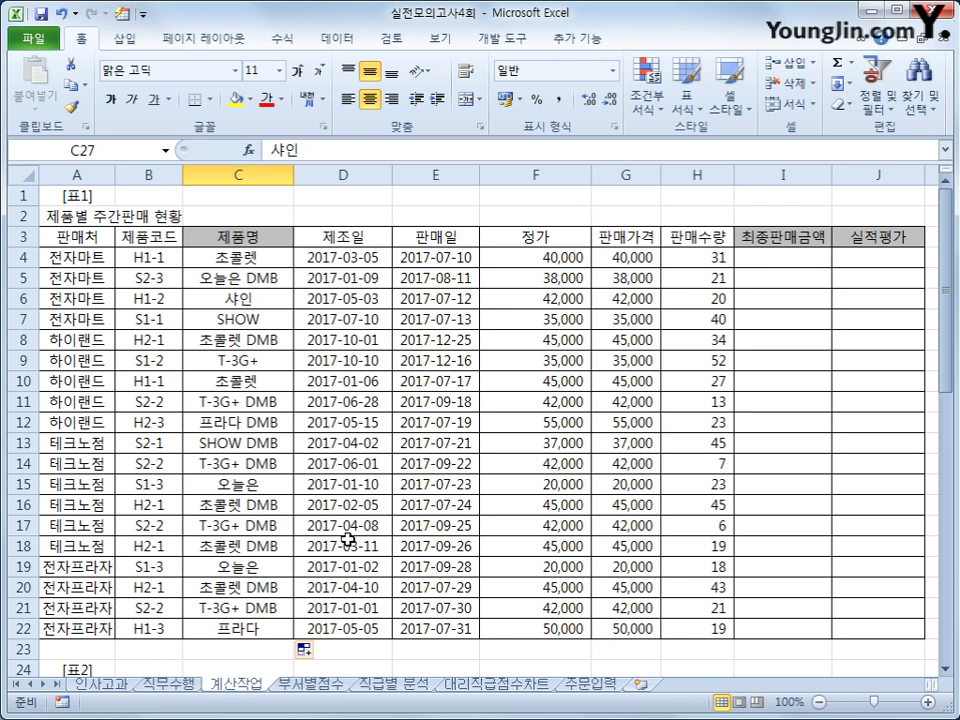
Begin an IF formula in the first 최종판매금액 cell, I4, with the logical test H4>=AVERAGE($H$4:$H$22).
click(767, 257)
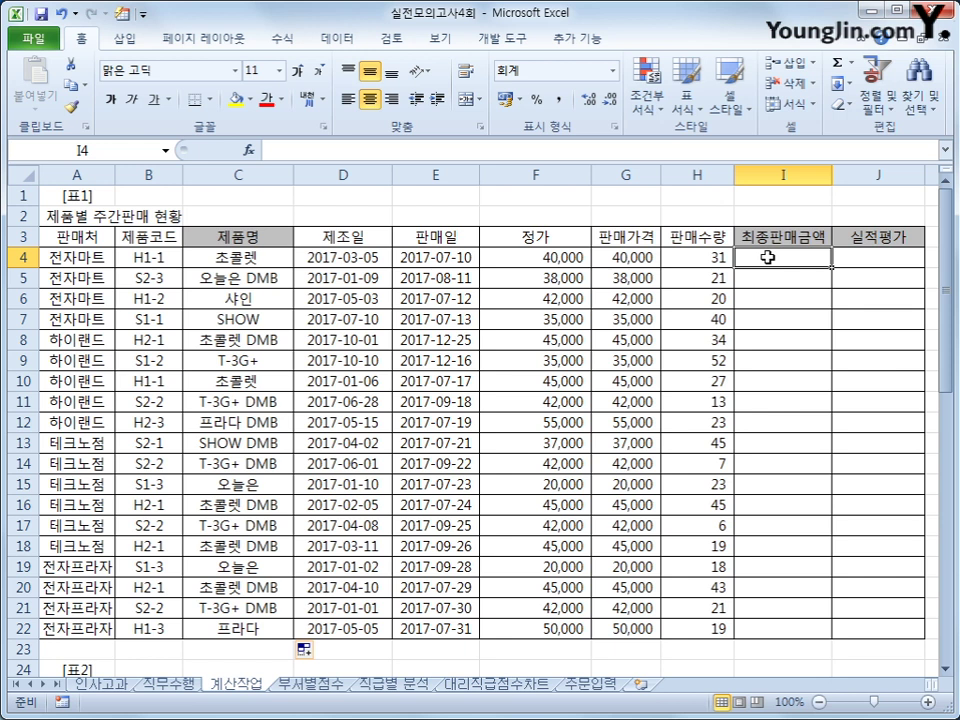
text(=if()
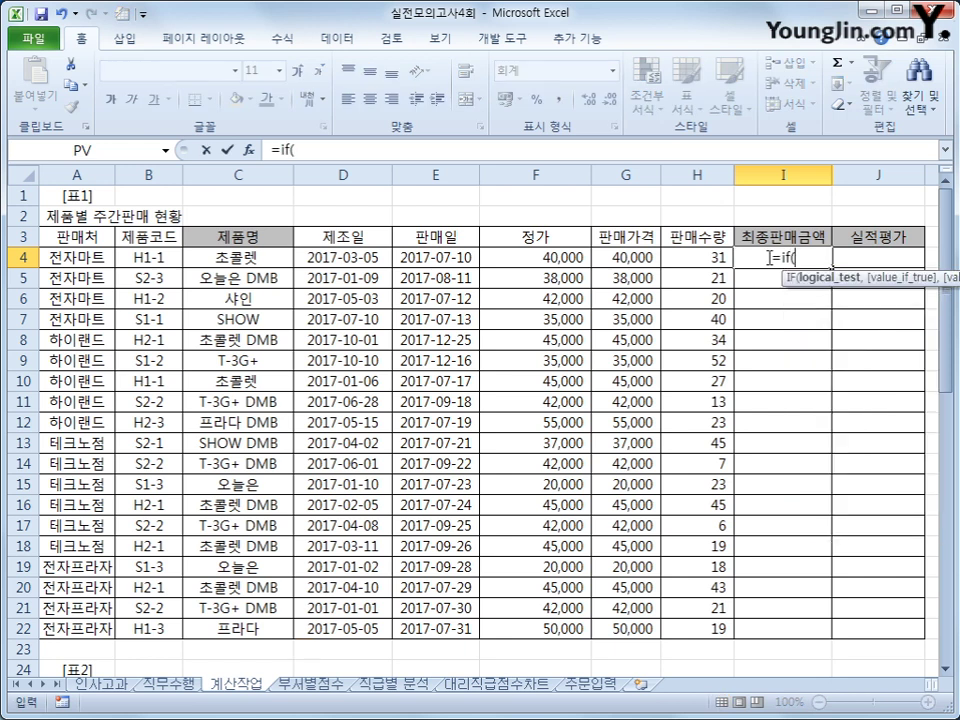
key(Left)
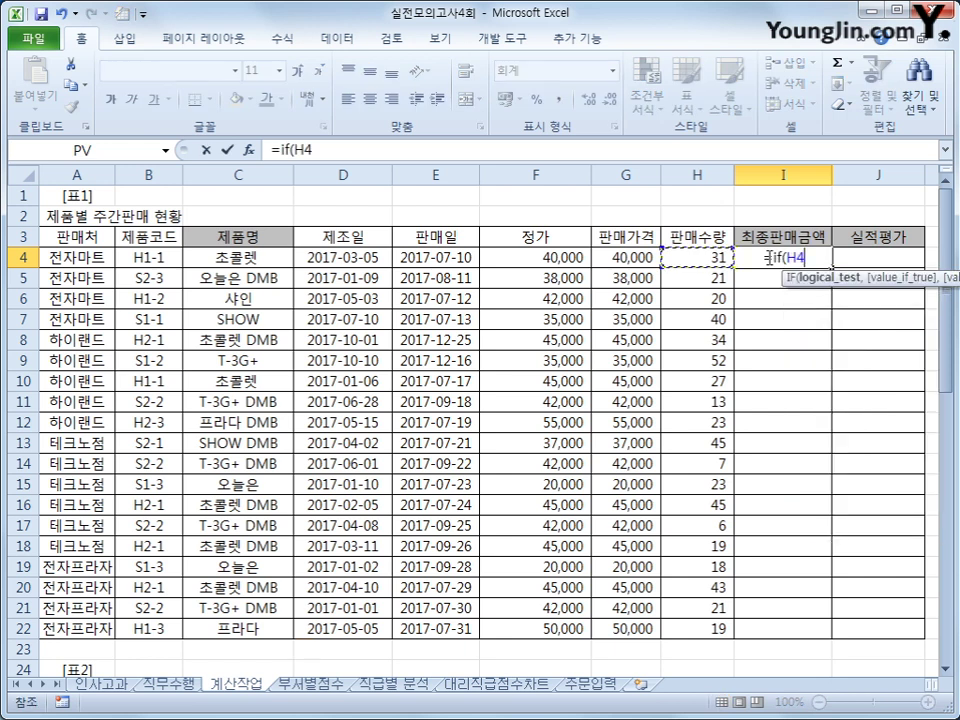
text(>a)
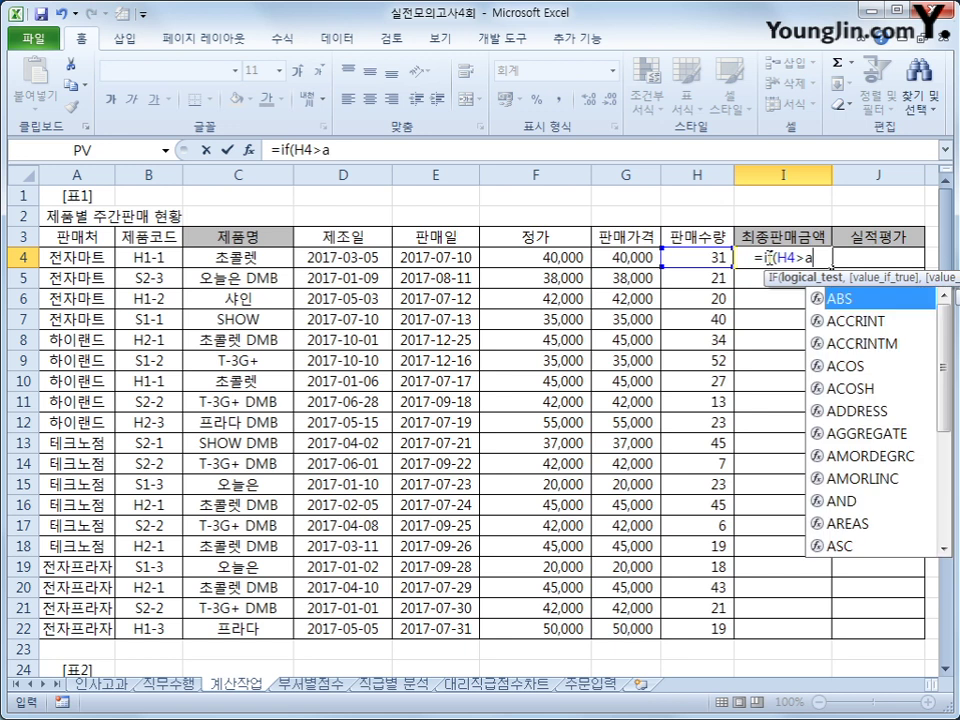
key(BackSpace)
text(=)
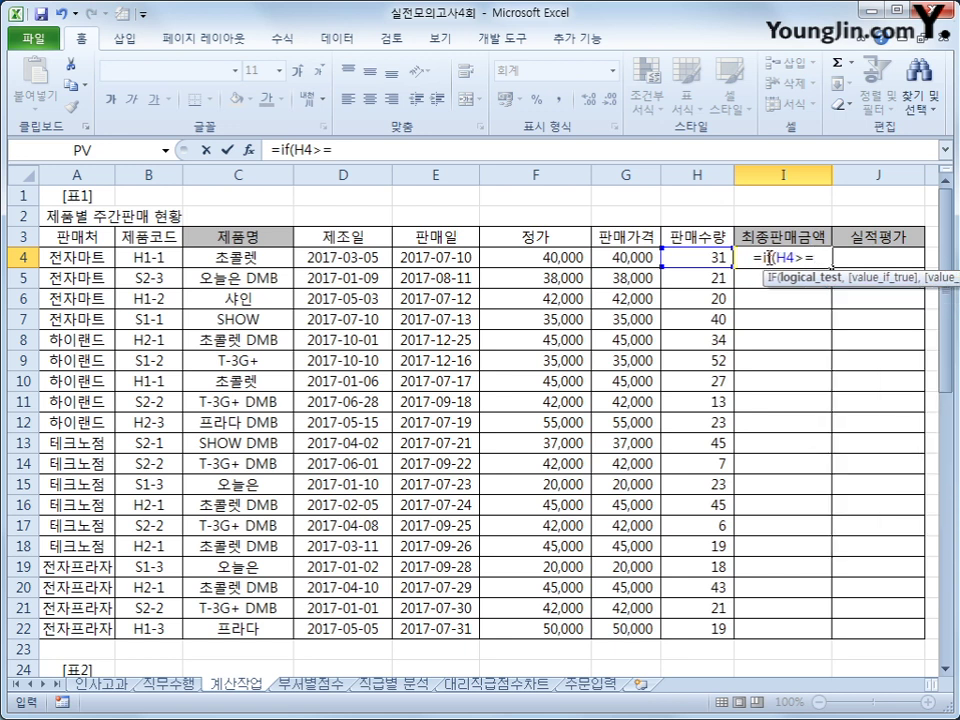
text(av)
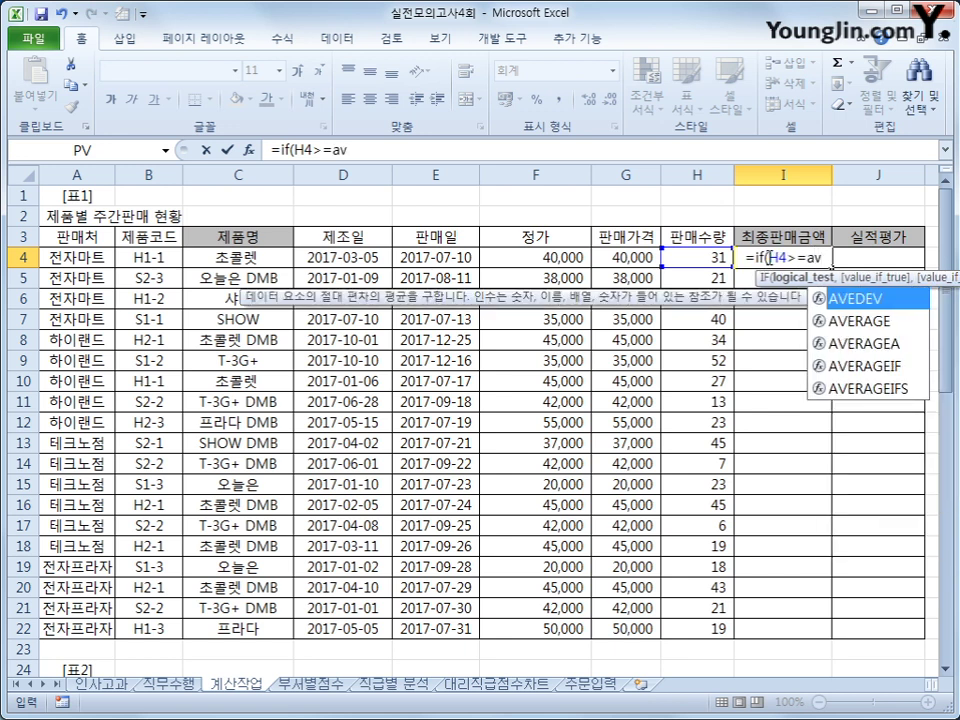
key(Down)
key(Tab)
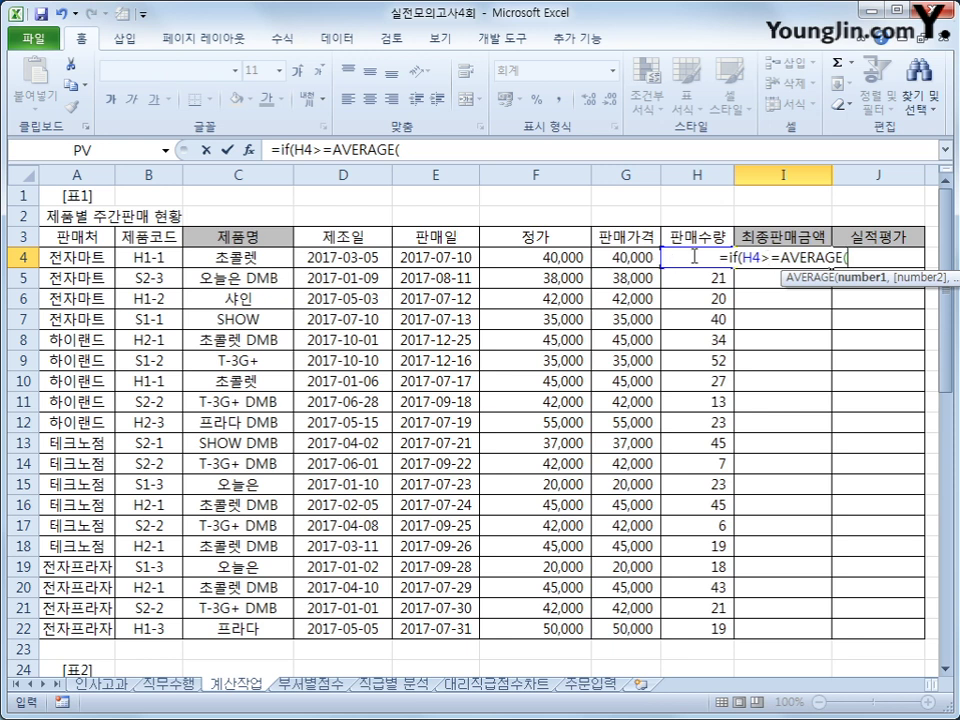
drag(686, 621, 689, 258)
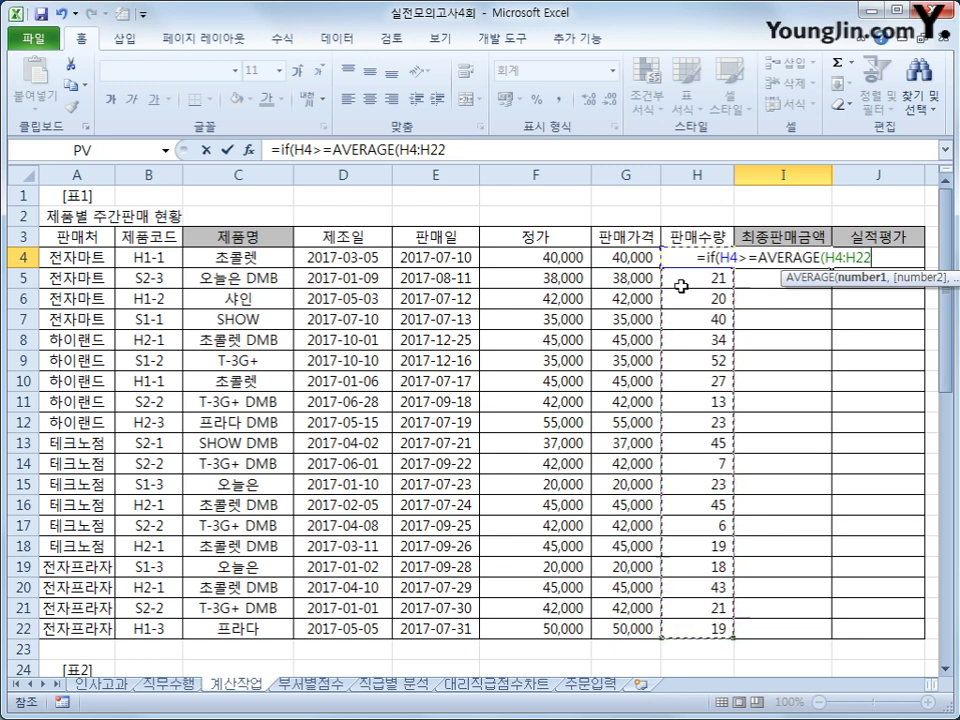
key(F4)
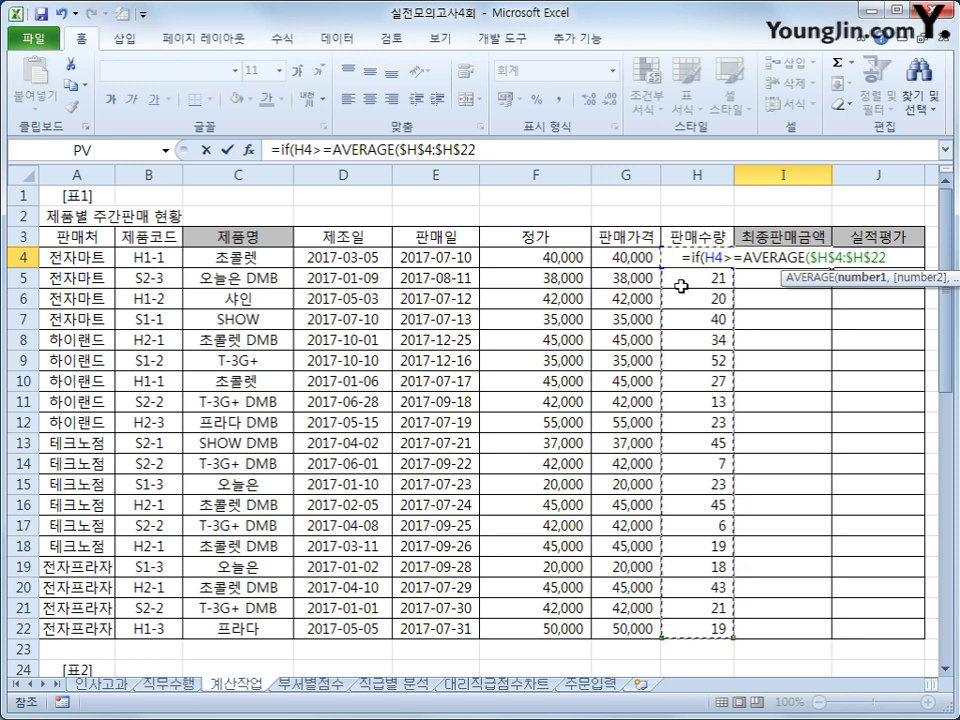
text())
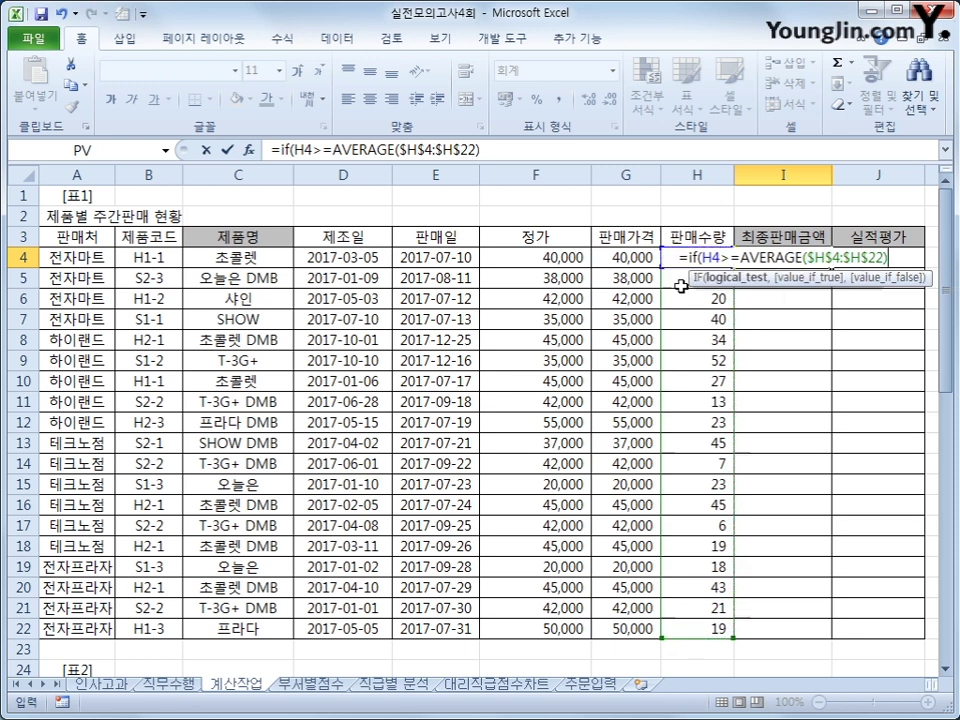
Add (F4*H4)*85% as the IF formula's value when the test is true.
text(,)
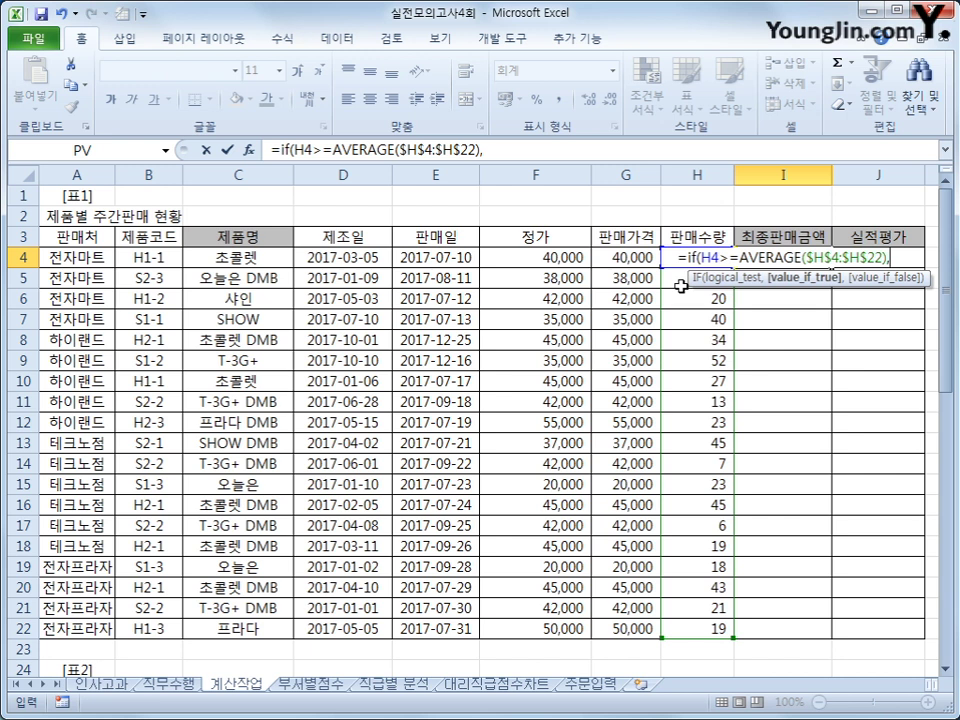
text(()
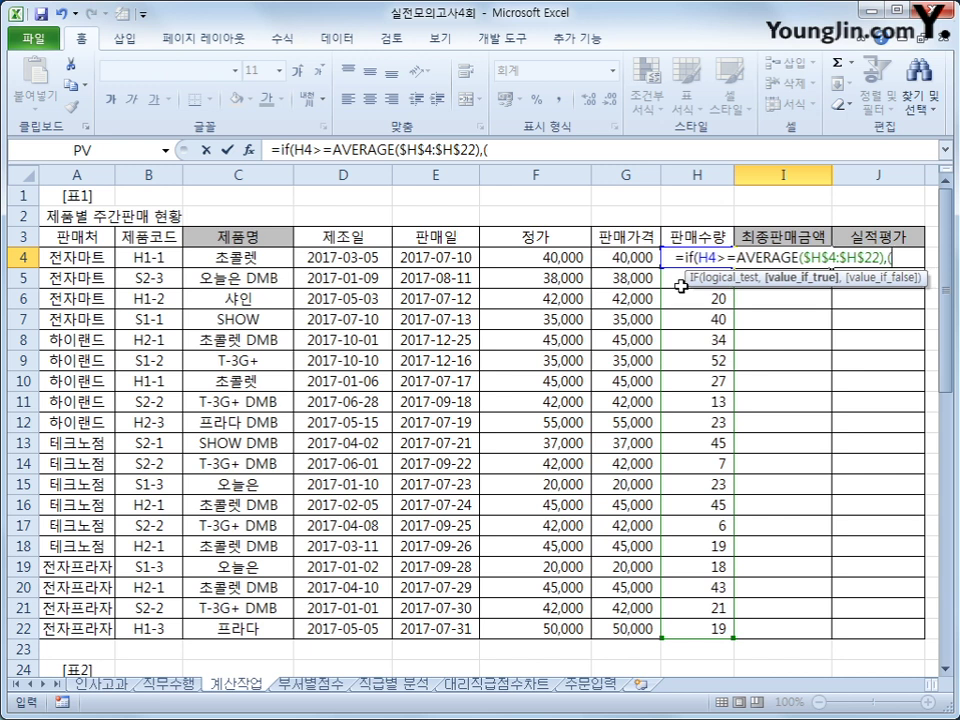
key(Left)
key(Left)
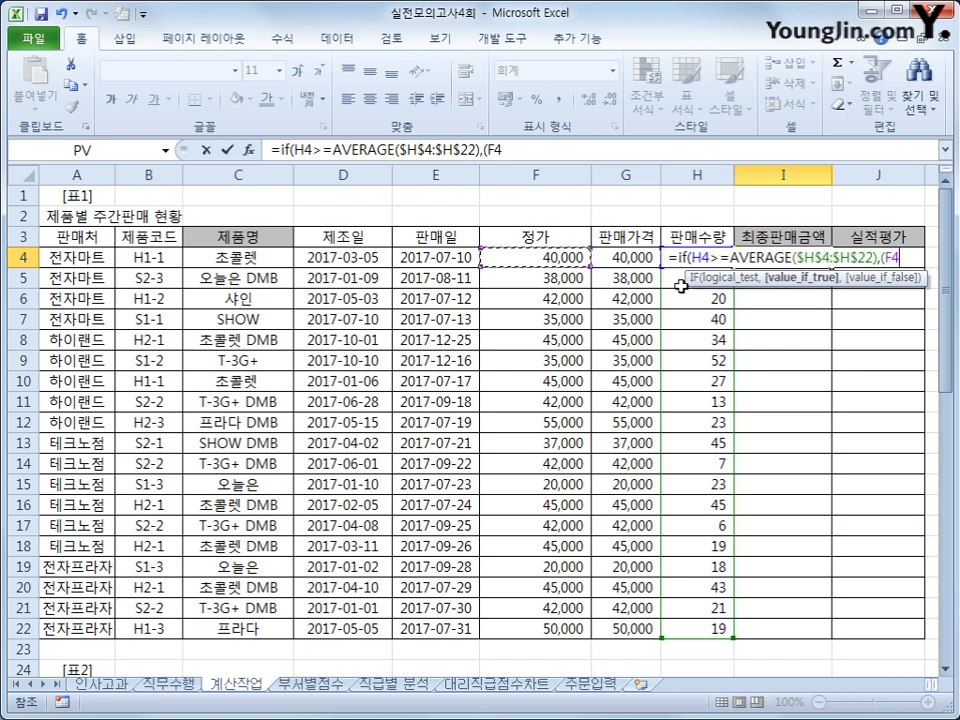
text(*)
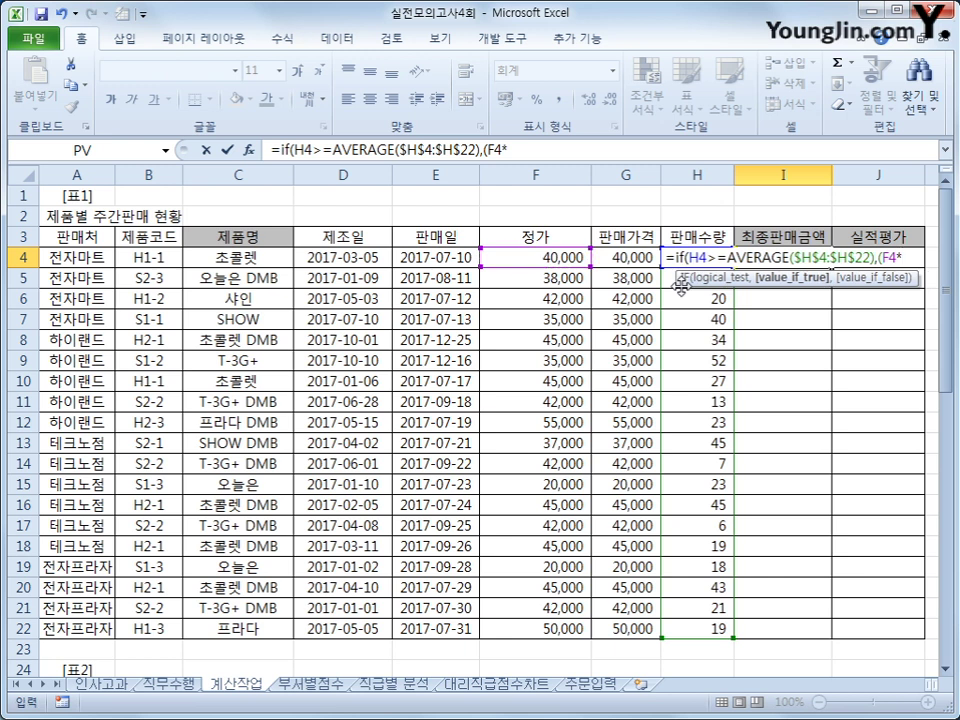
key(Left)
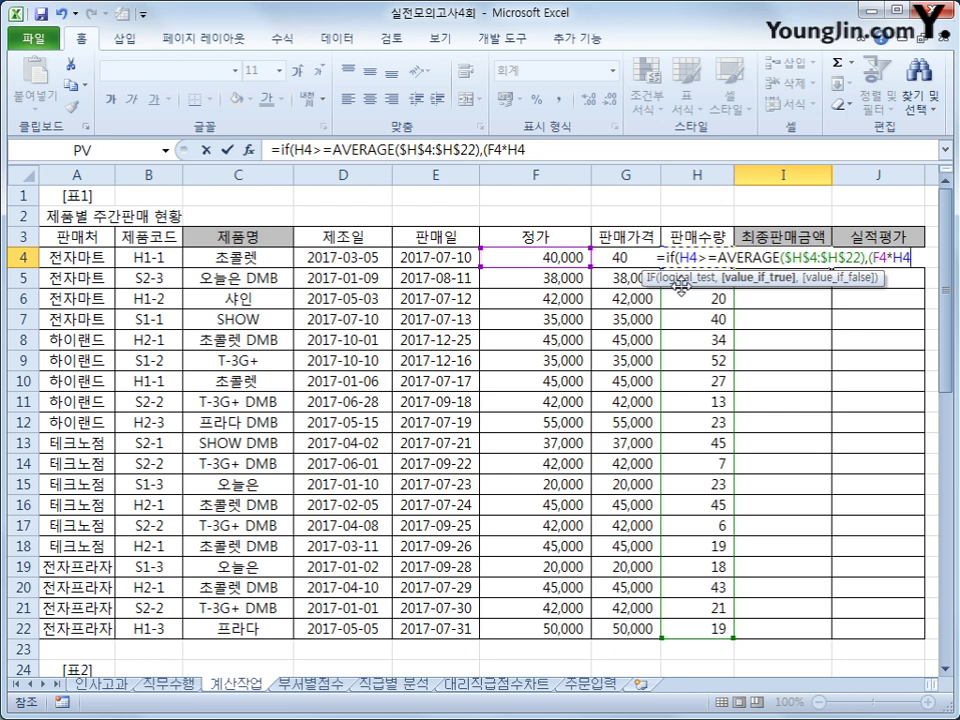
text()*)
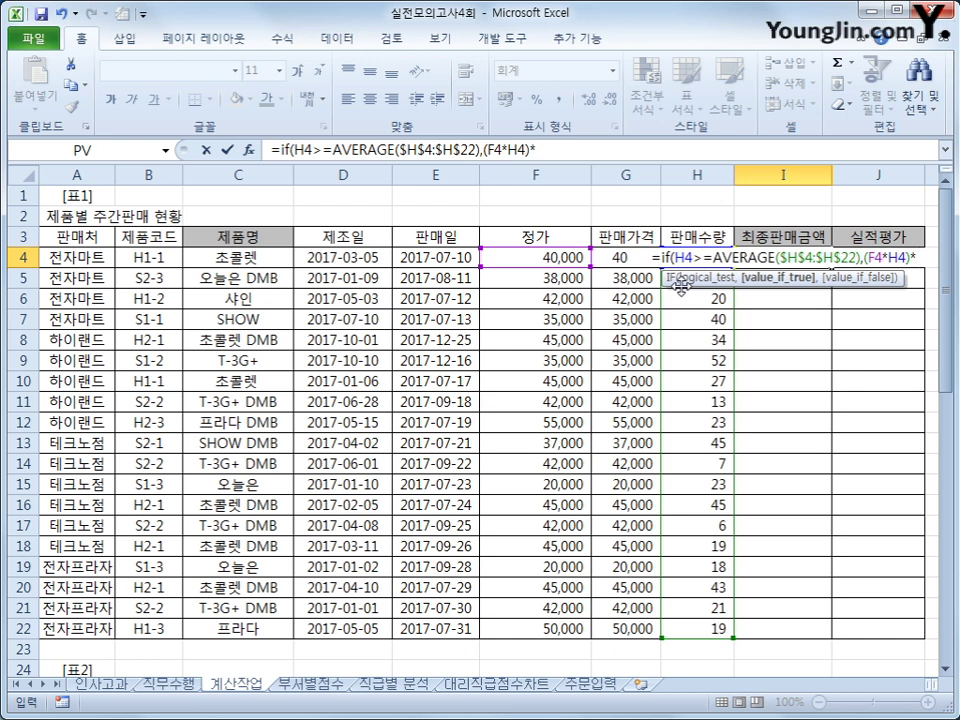
text(8)
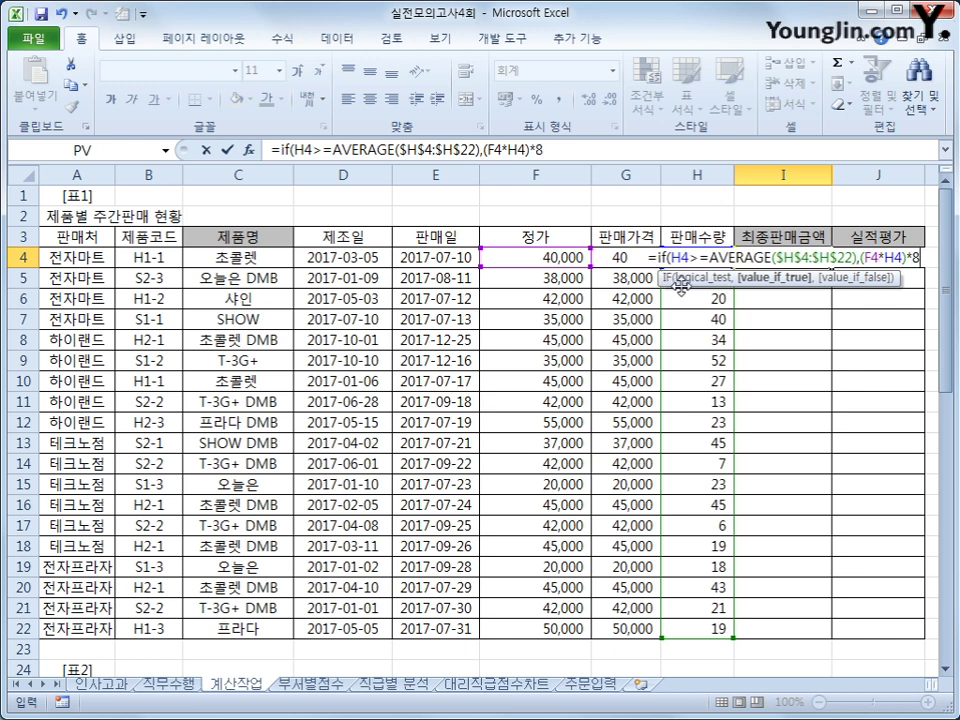
text(5%)
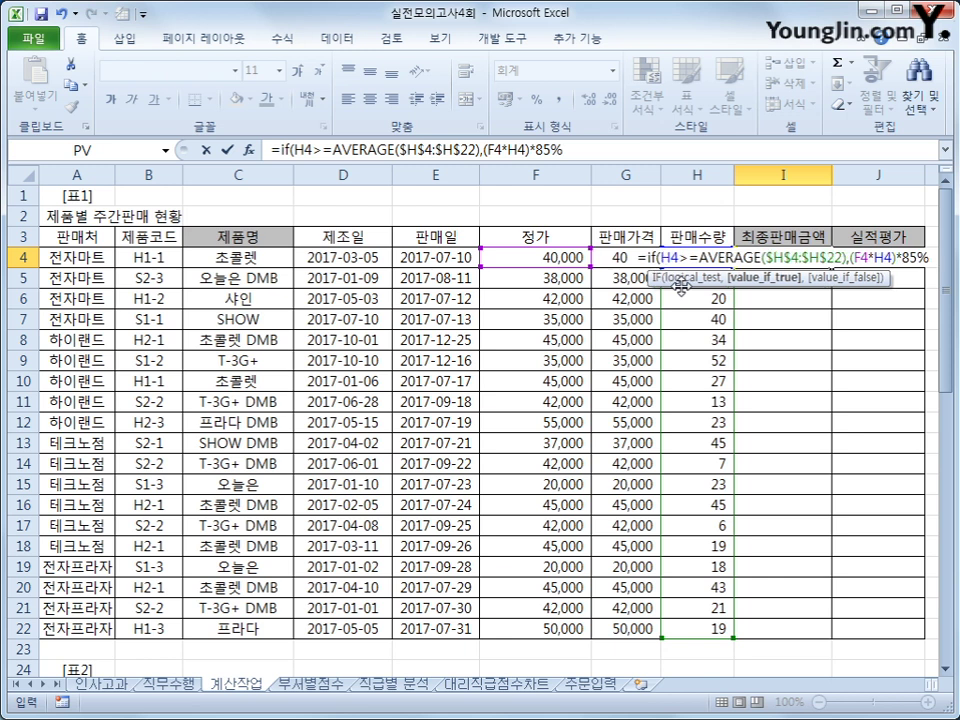
Finish the I4 formula with F4*H4 as the value when false, and fill it down to I22.
text(,)
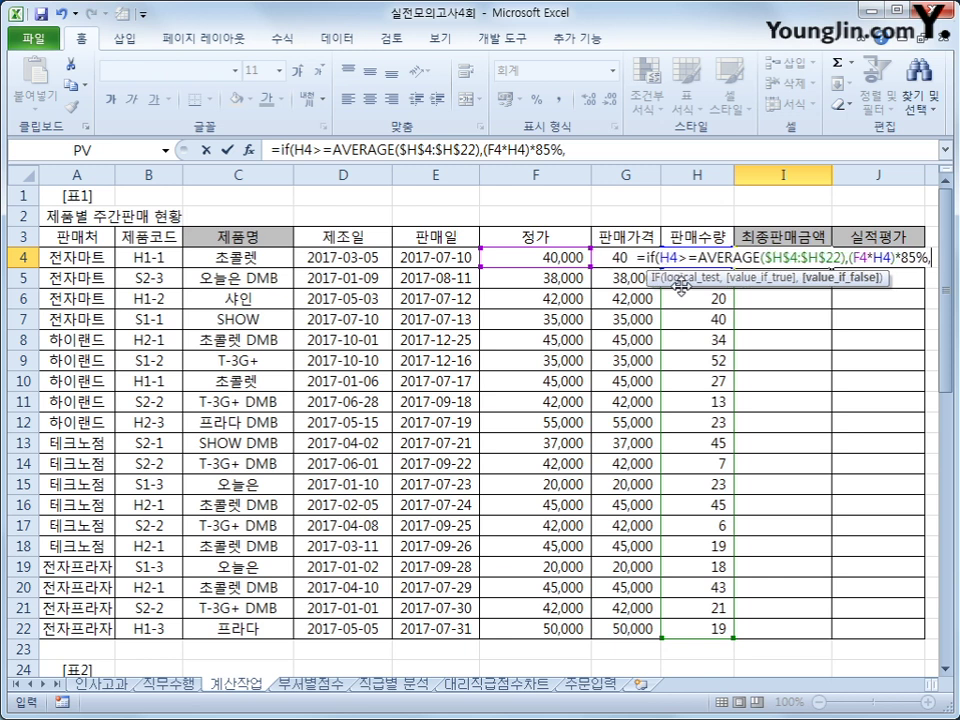
text(F4*)
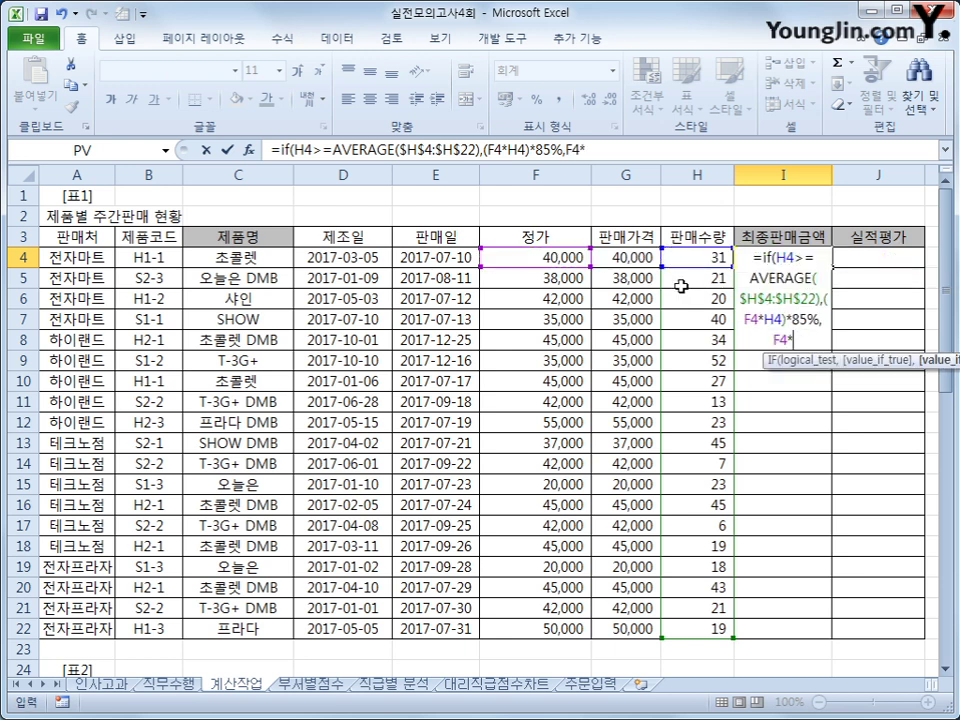
key(Left)
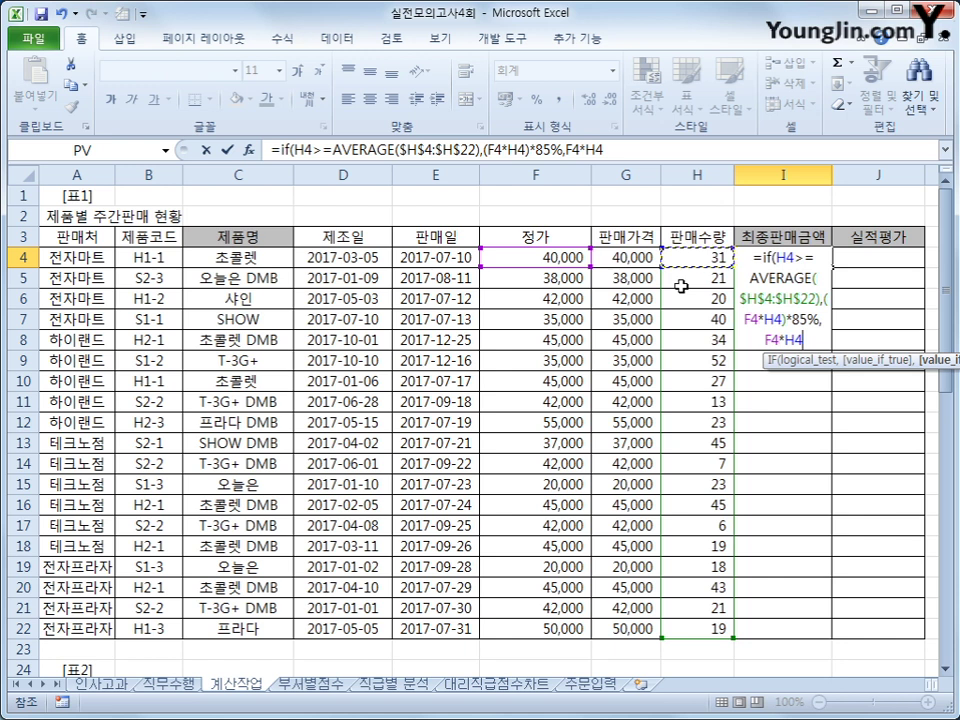
text())
key(Return)
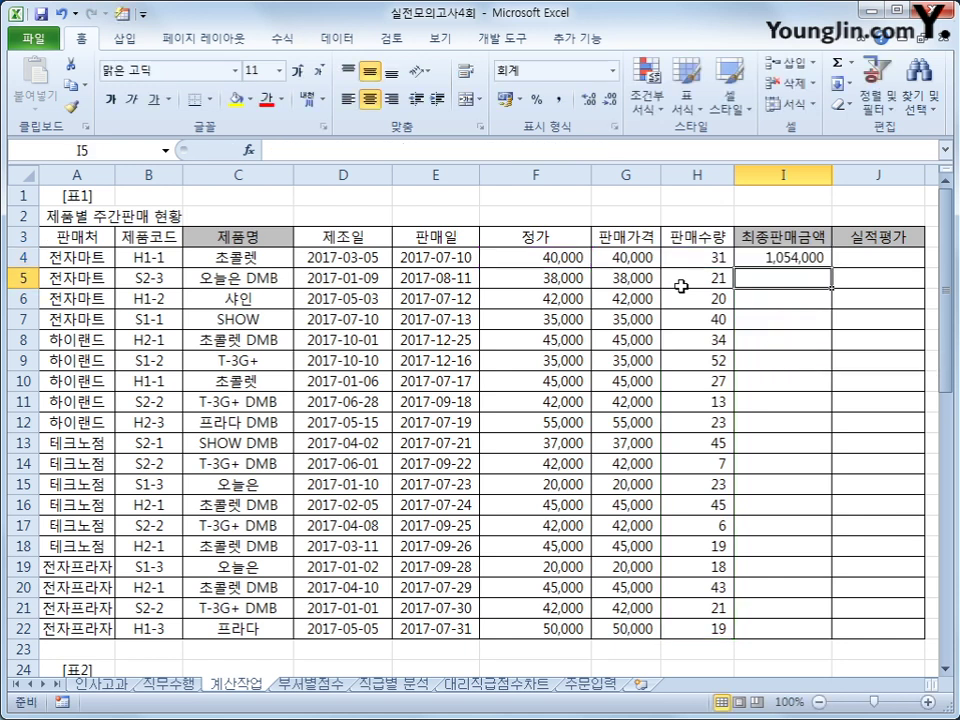
key(Up)
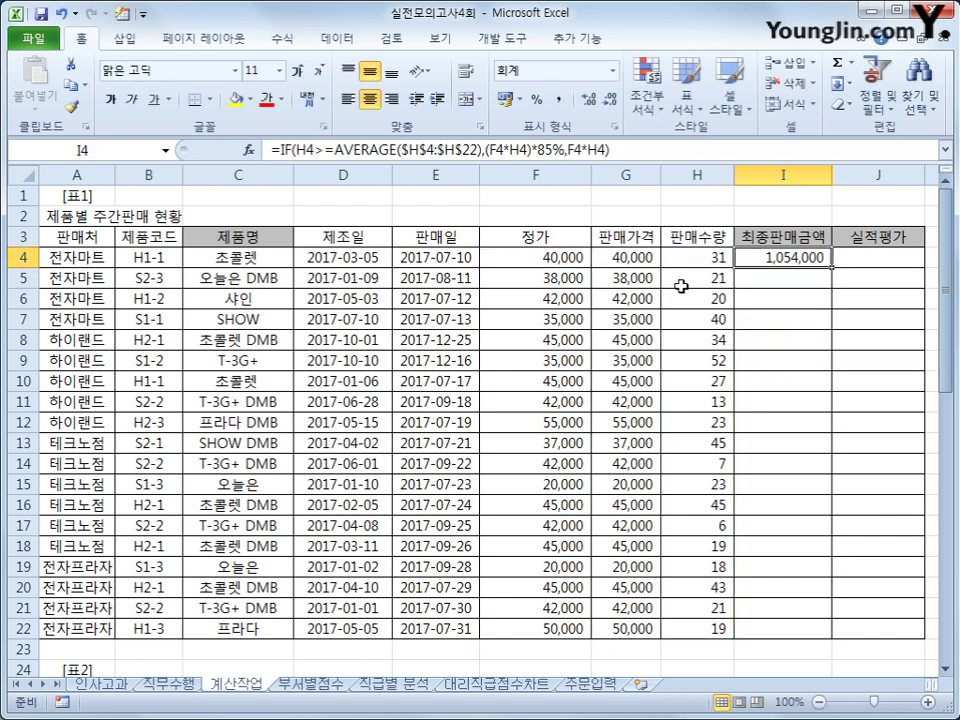
double_click(831, 268)
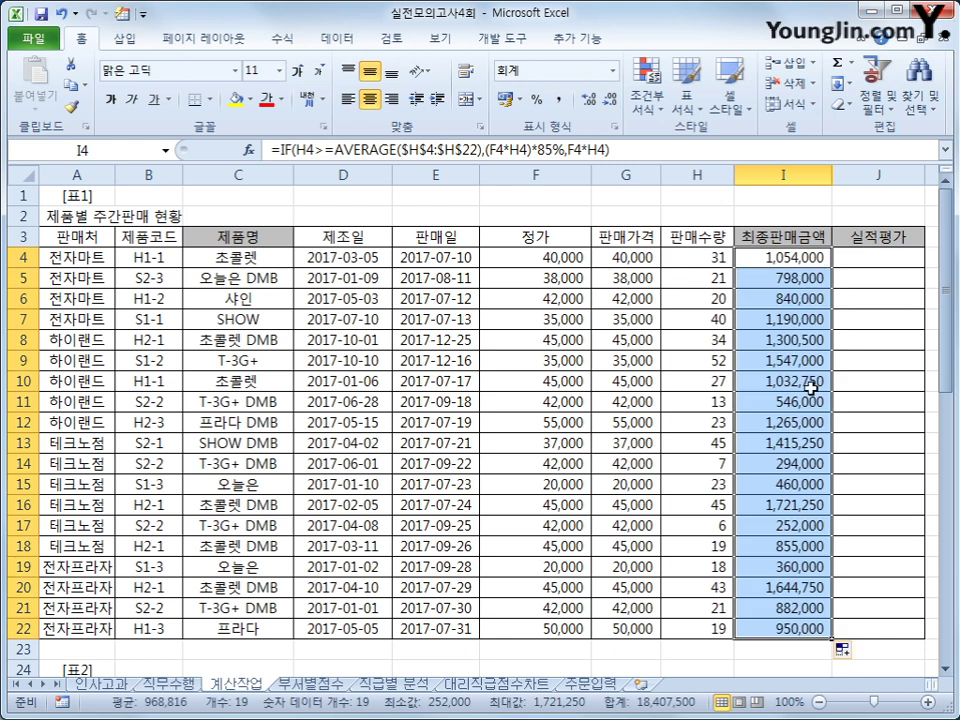
Select J4 under 실적평가, and insert a new module in the workbook's Visual Basic editor.
click(861, 255)
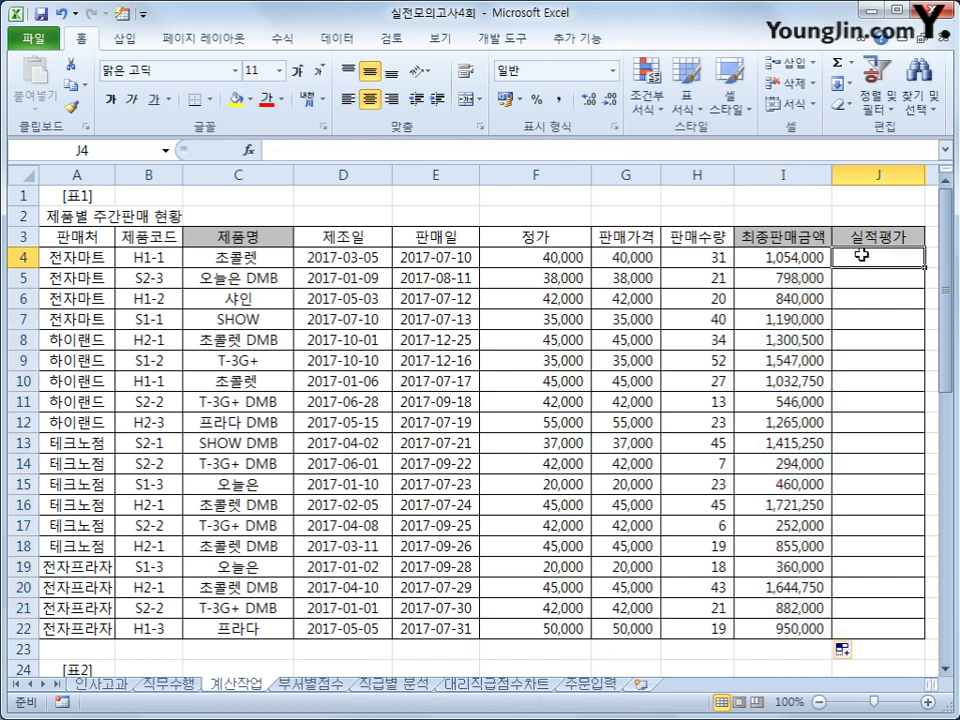
click(513, 42)
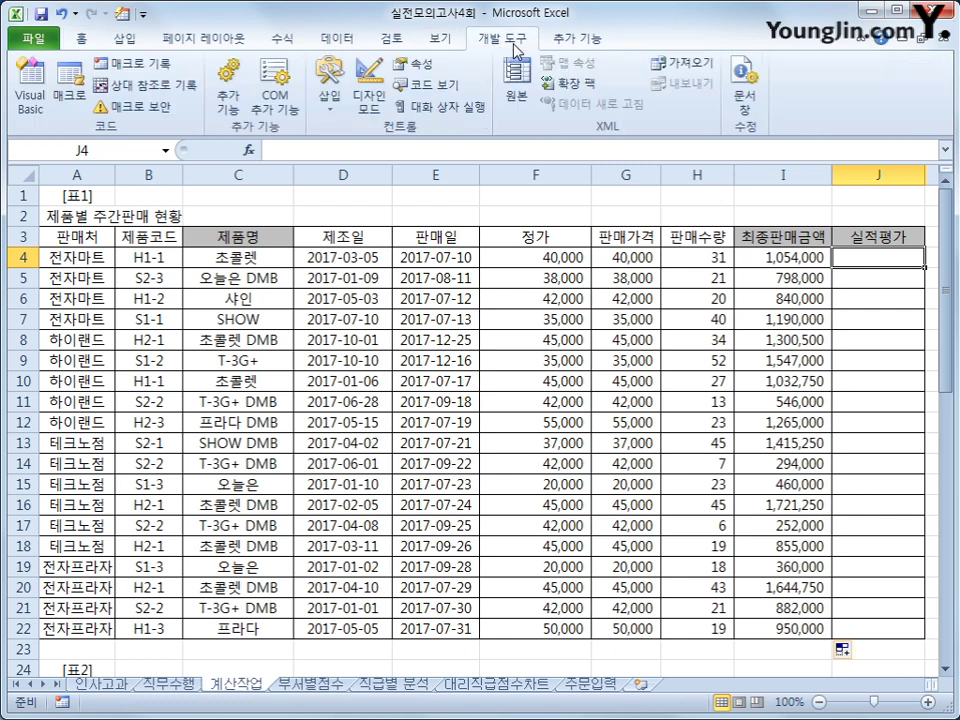
click(22, 112)
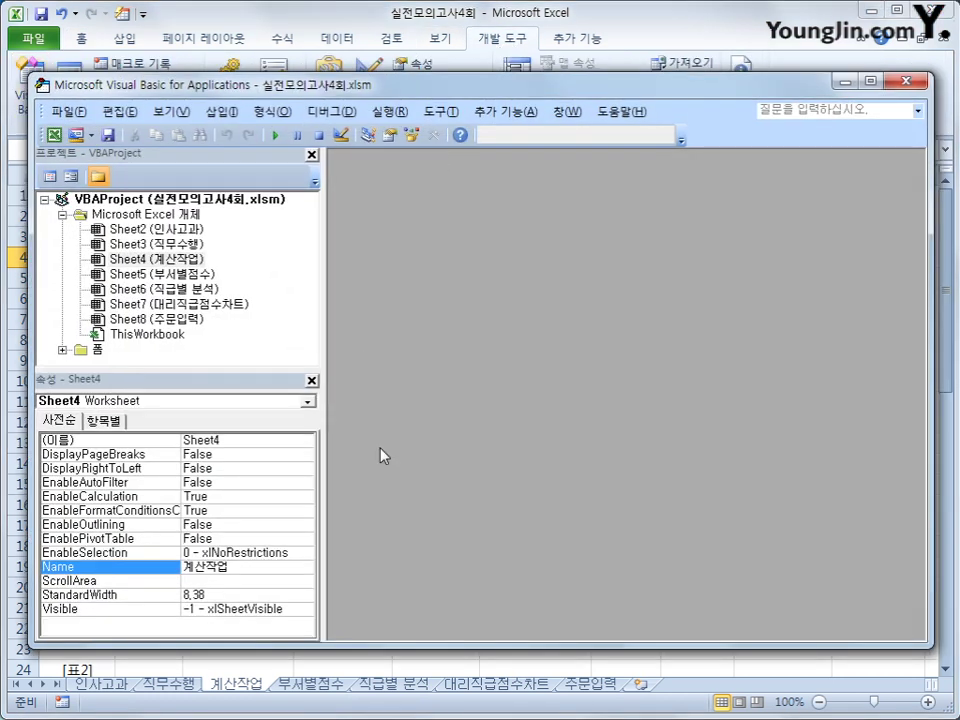
click(221, 111)
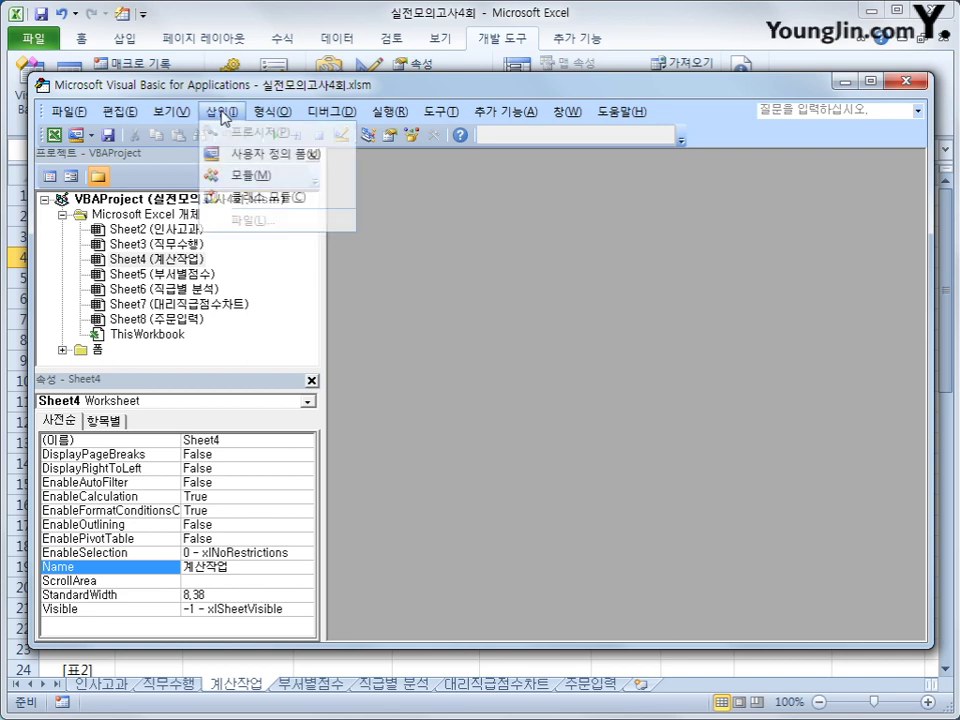
click(253, 178)
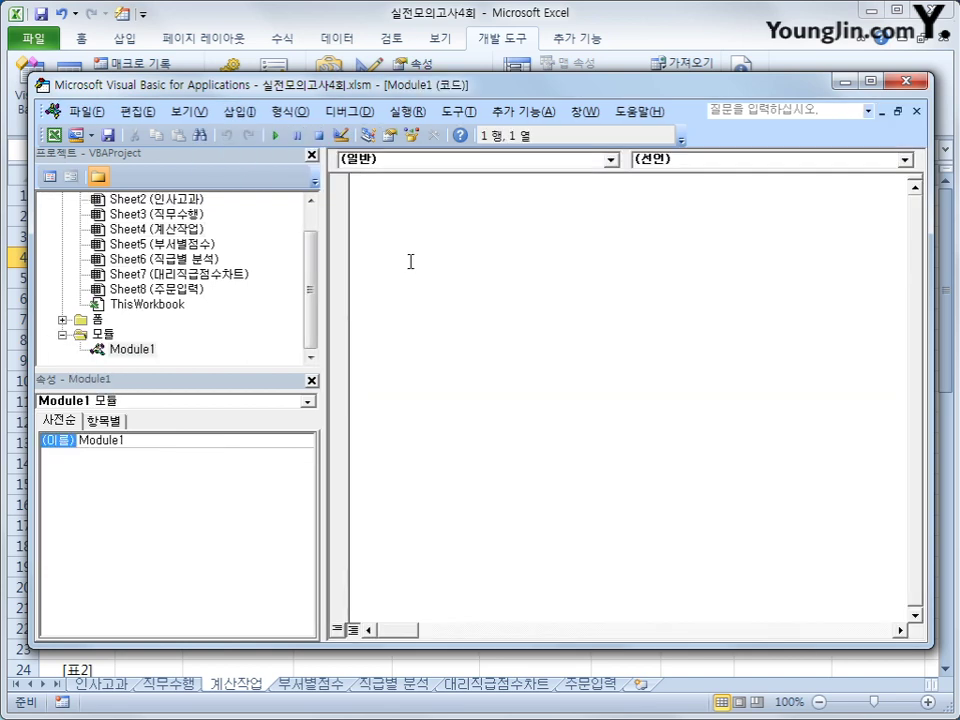
Declare the function Public Function Fn평가(정가, 판매수량) in the new module.
text(public function fn)
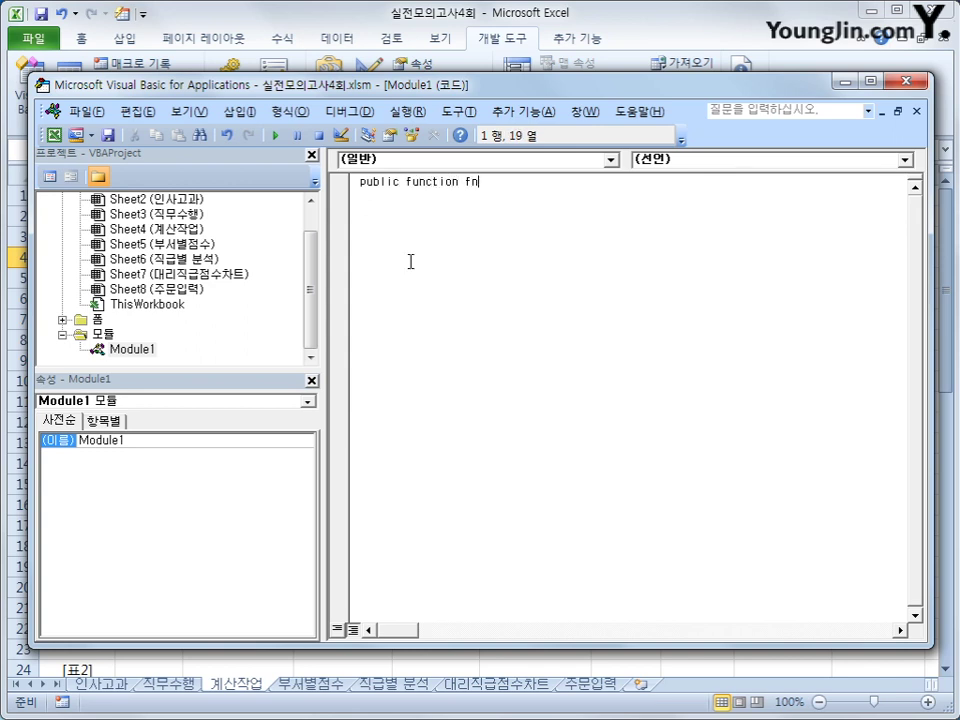
key(BackSpace)
key(BackSpace)
text(Fn평가(정가, 판매수량))
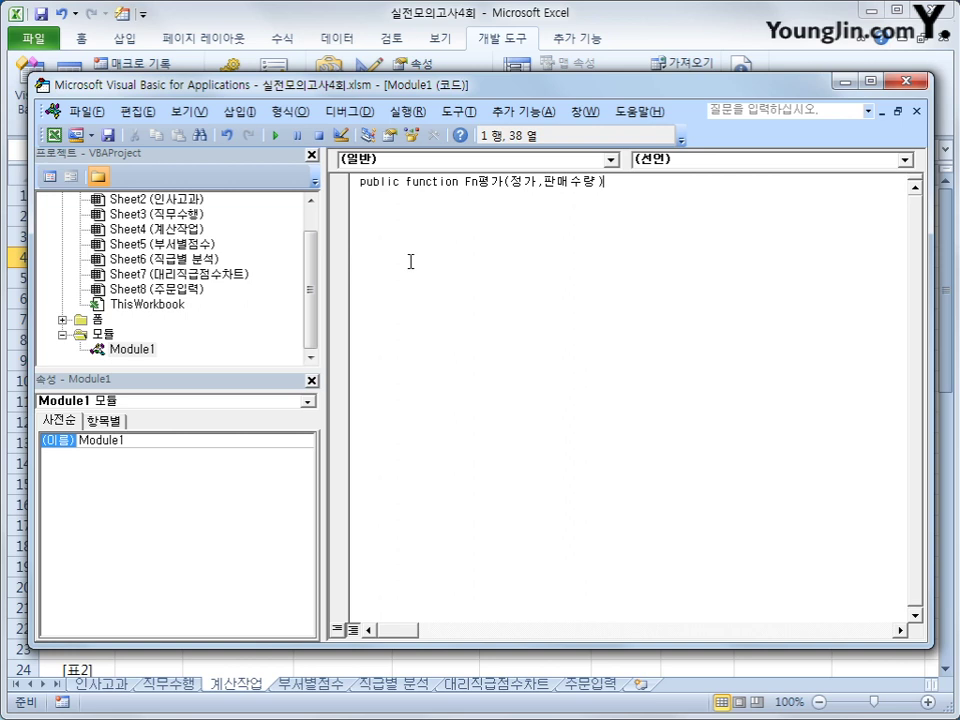
key(Return)
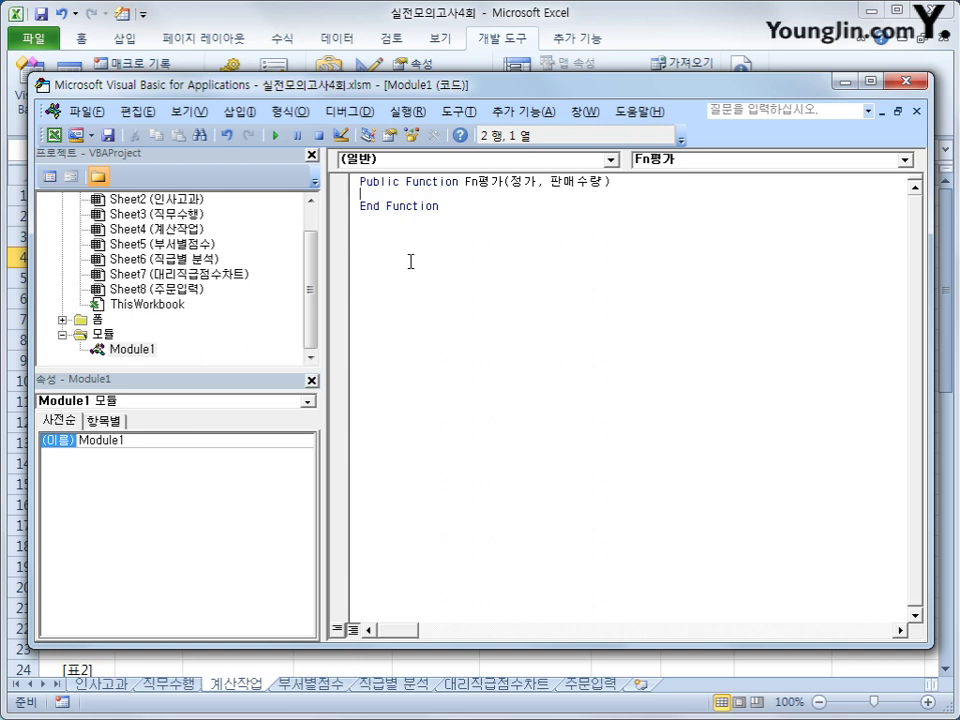
key(Return)
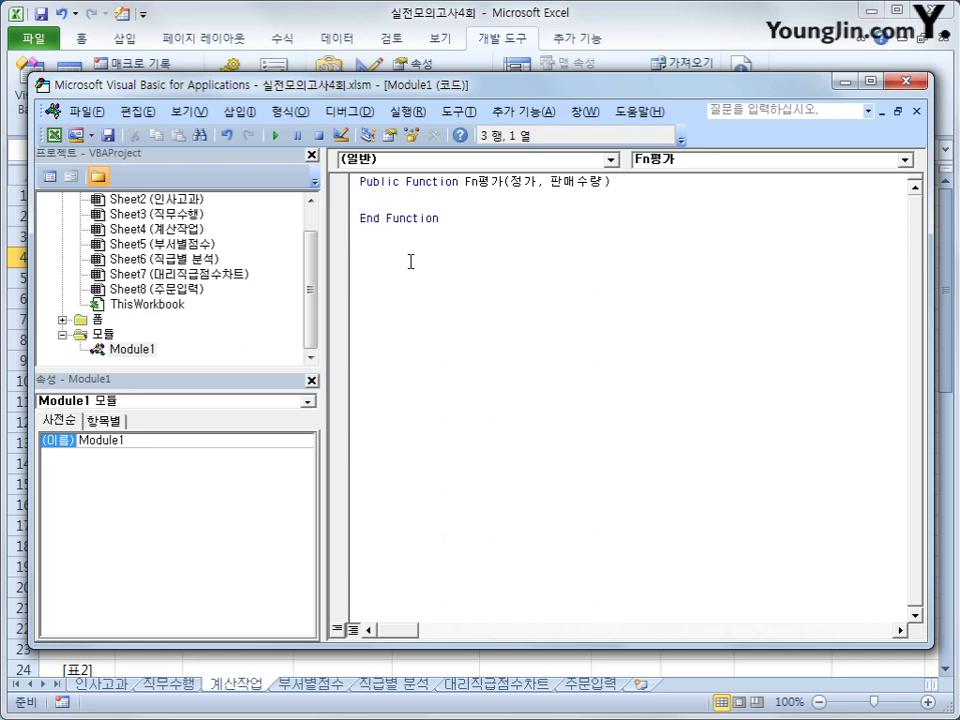
Begin the function body with the statement Select Case 정가 * 판매수량.
key(Tab)
text(select)
text( case )
text(wid)
key(BackSpace)
key(BackSpace)
key(BackSpace)
text(정가 )
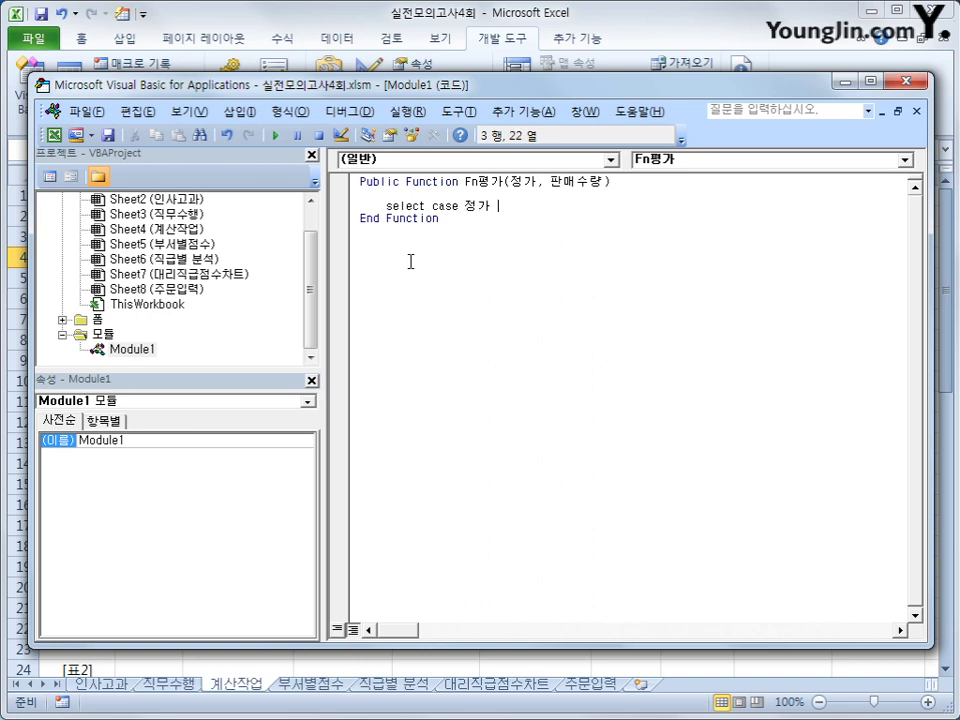
text(* 판매수량)
key(Return)
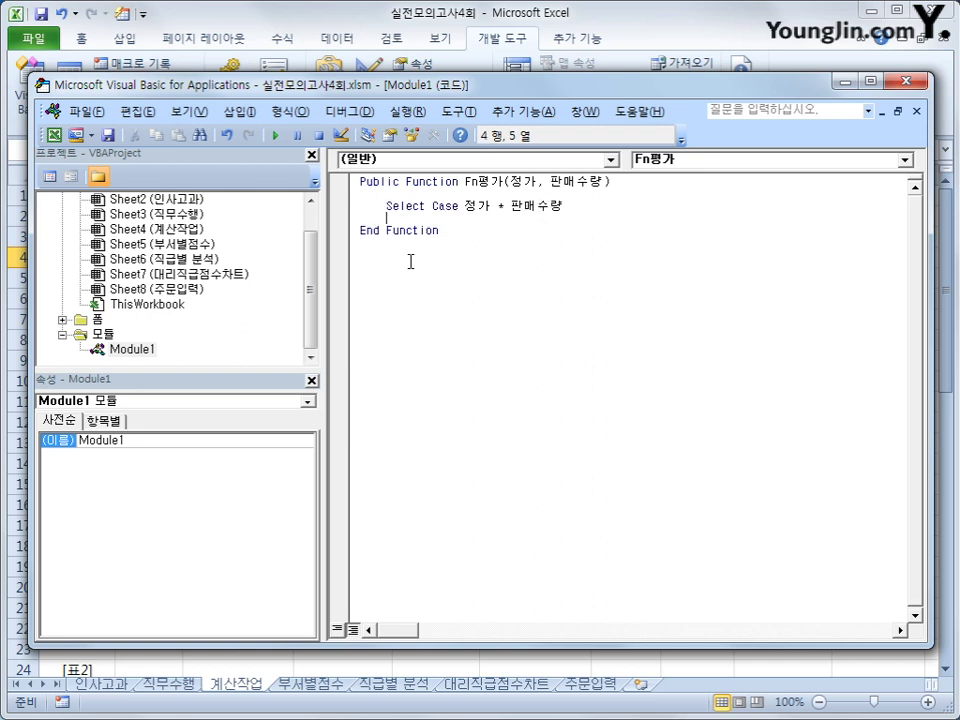
Add the branch Case Is >= 1000000 that assigns "양호" to Fn평가.
key(Tab)
text(case is >=100)
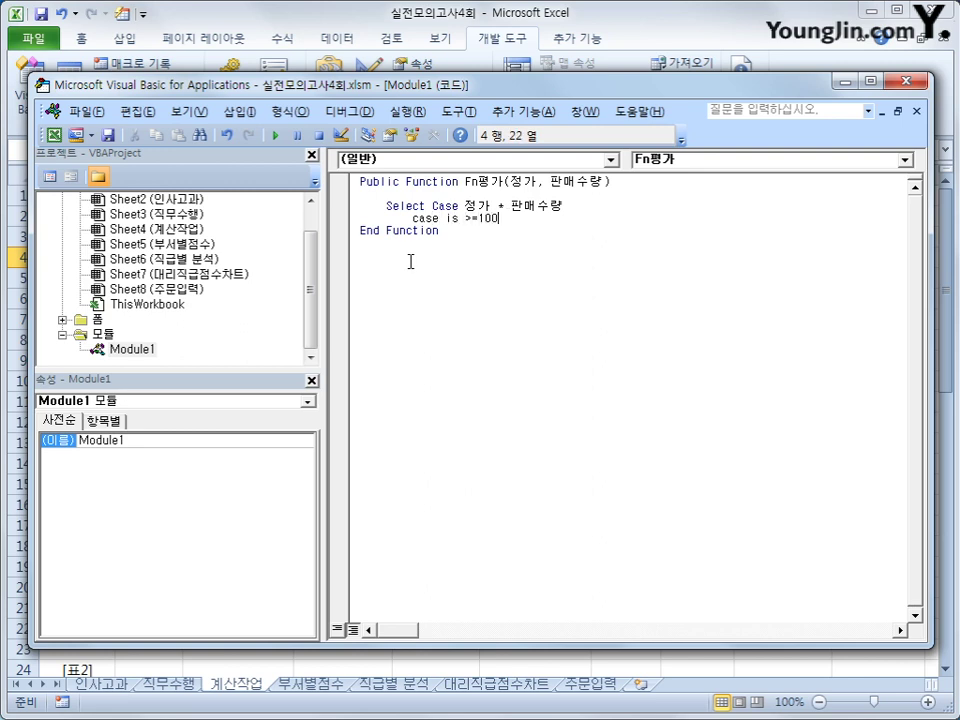
text(0000)
key(Return)
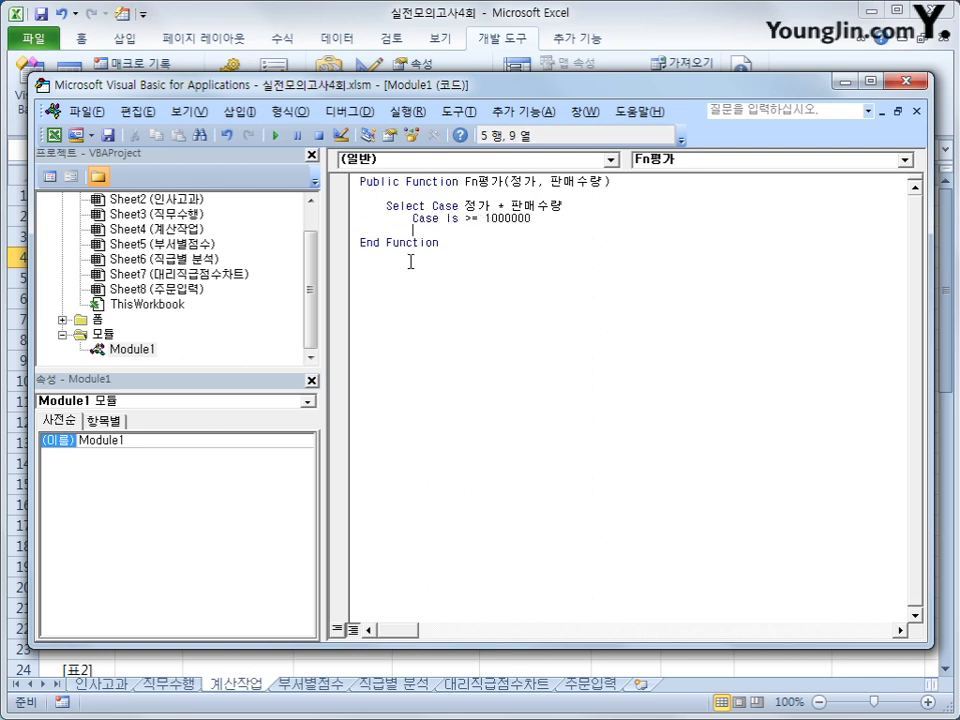
key(Tab)
text(Fn)
text(평가 = ")
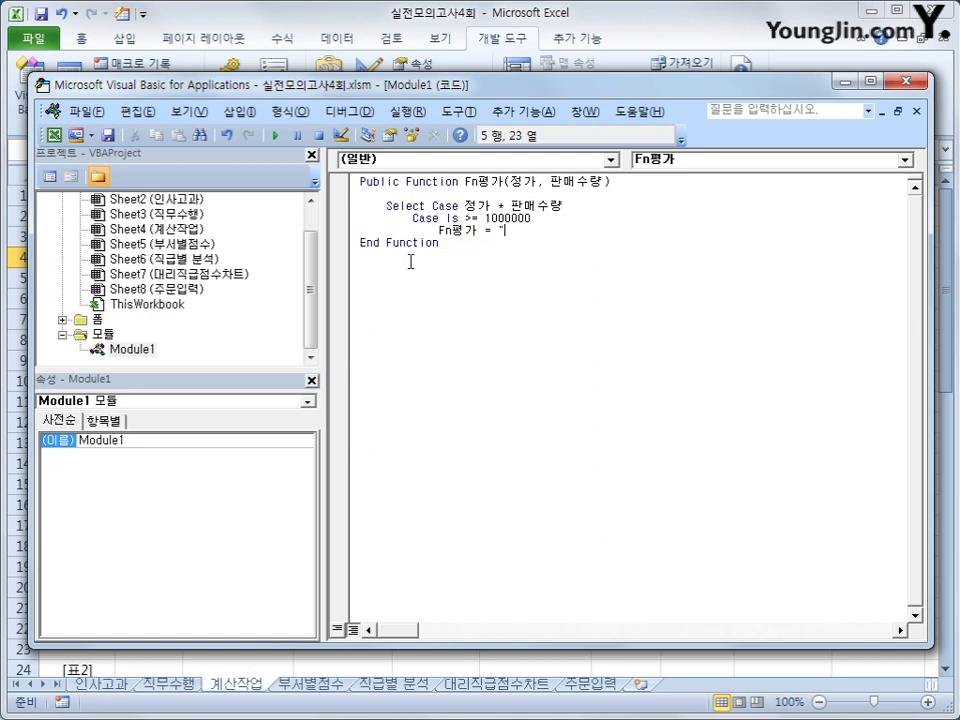
text(우)
key(BackSpace)
text(우호")
key(Return)
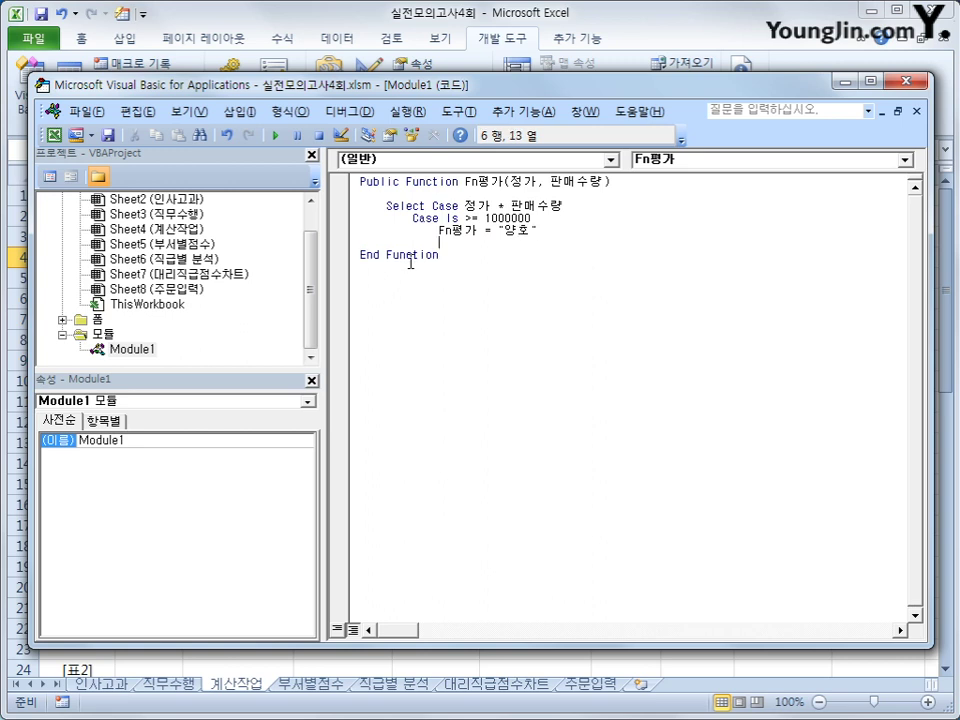
Duplicate the two lines of the "양호" branch directly below it.
key(Up)
key(Up)
key(Left)
key(Left)
key(Left)
key(Left)
key(shift+Down)
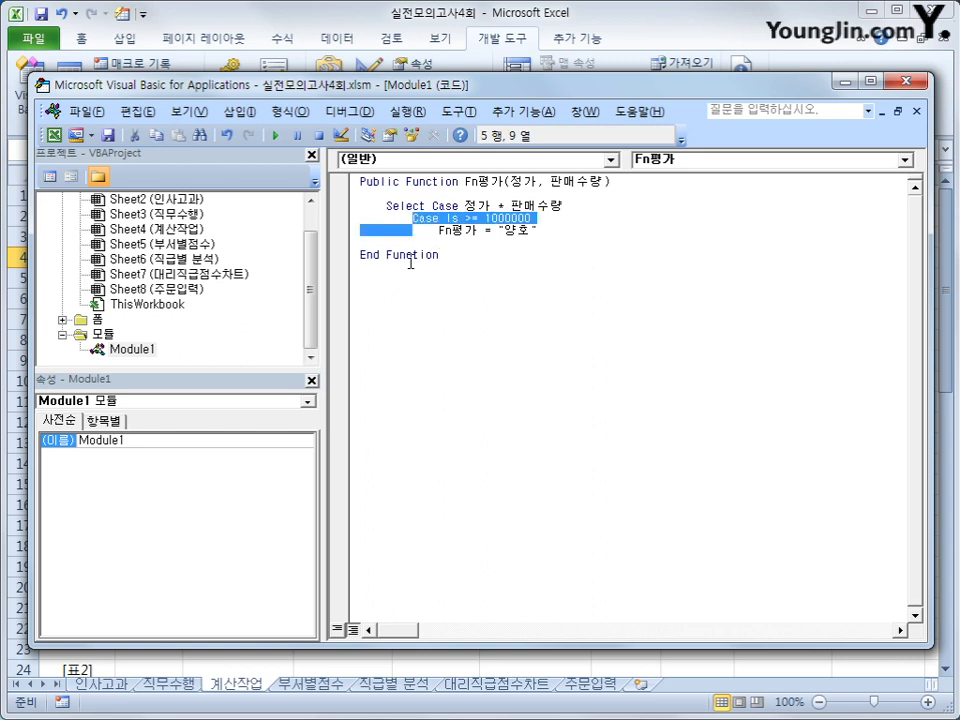
key(shift+End)
key(ctrl+c)
key(Down)
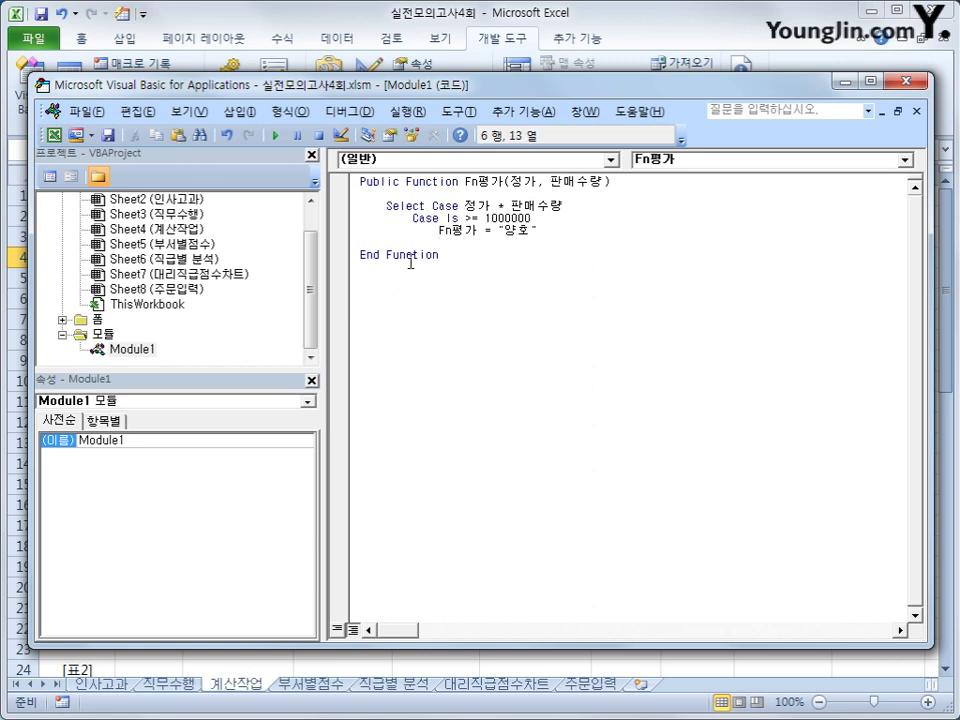
key(ctrl+v)
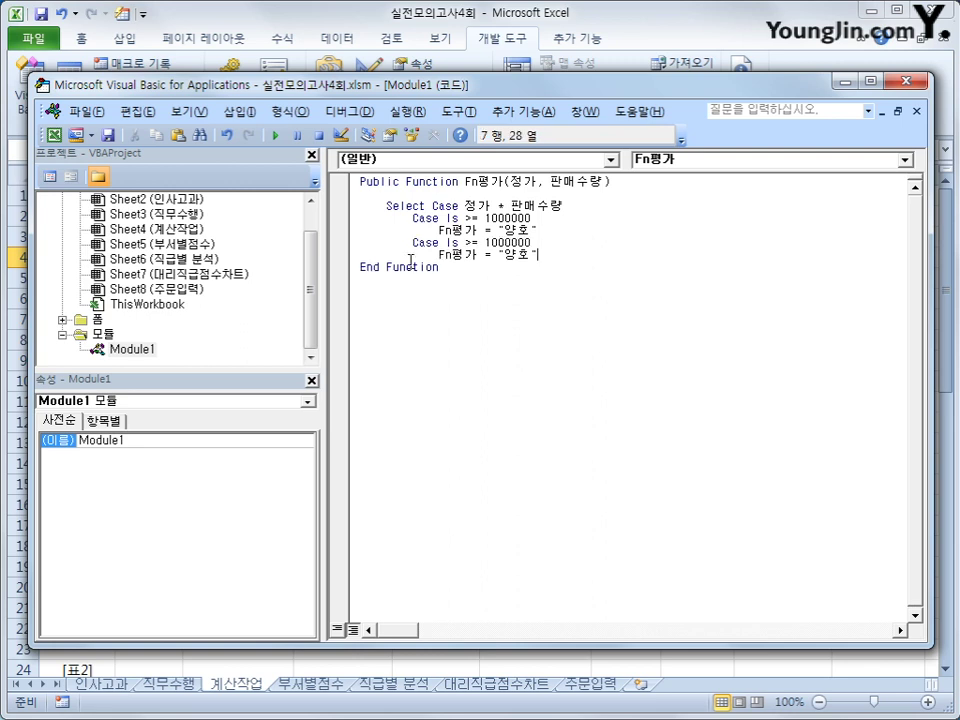
Set the duplicated branch's threshold to 300000.
key(Up)
key(Left)
key(Left)
key(Left)
key(Left)
key(Left)
key(Left)
key(Left)
key(Left)
key(Left)
key(Right)
key(Right)
key(shift+Right)
key(shift+Right)
text(3)
Replace the result text in the 300000 branch with "보통".
key(Down)
key(Right)
key(Right)
text(qh)
key(BackSpace)
key(BackSpace)
key(Hangul)
text(보토)
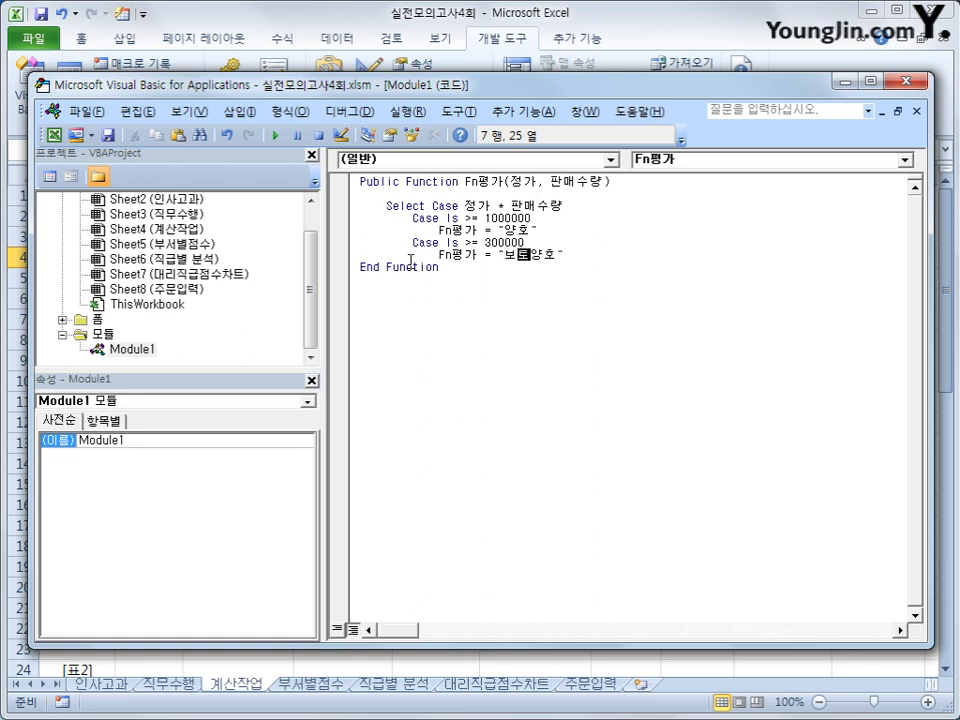
text(ㅇ)
key(Delete)
key(Delete)
key(End)
Add a Case Else branch below the "보통" result, aligned with the other cases, with an empty line under it.
key(Return)
key(BackSpace)
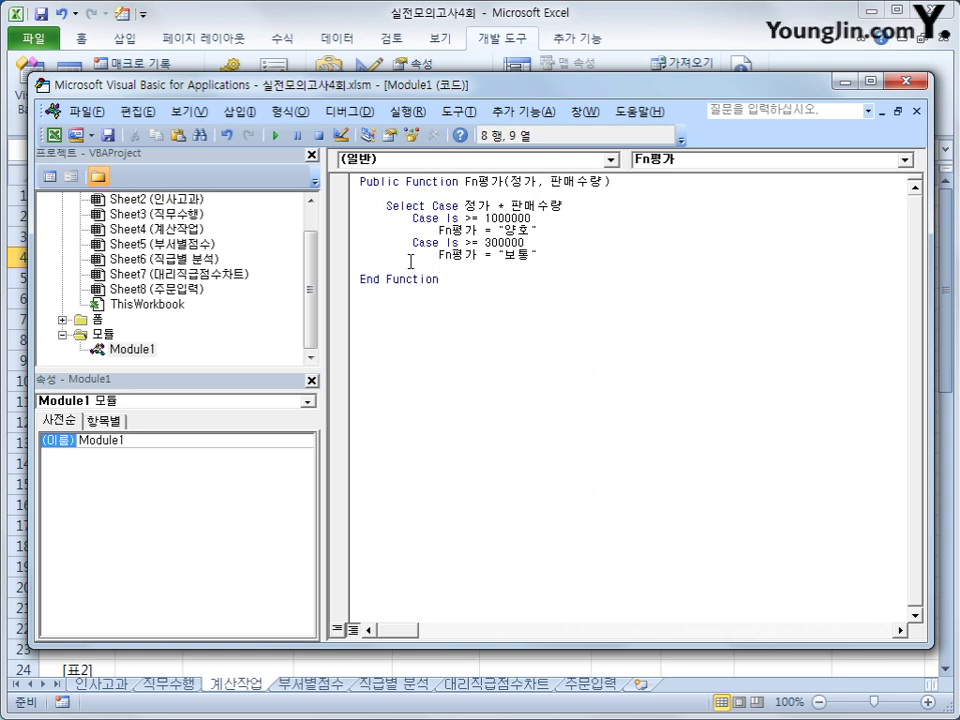
text(Case else)
key(Return)
key(Up)
key(Up)
key(Up)
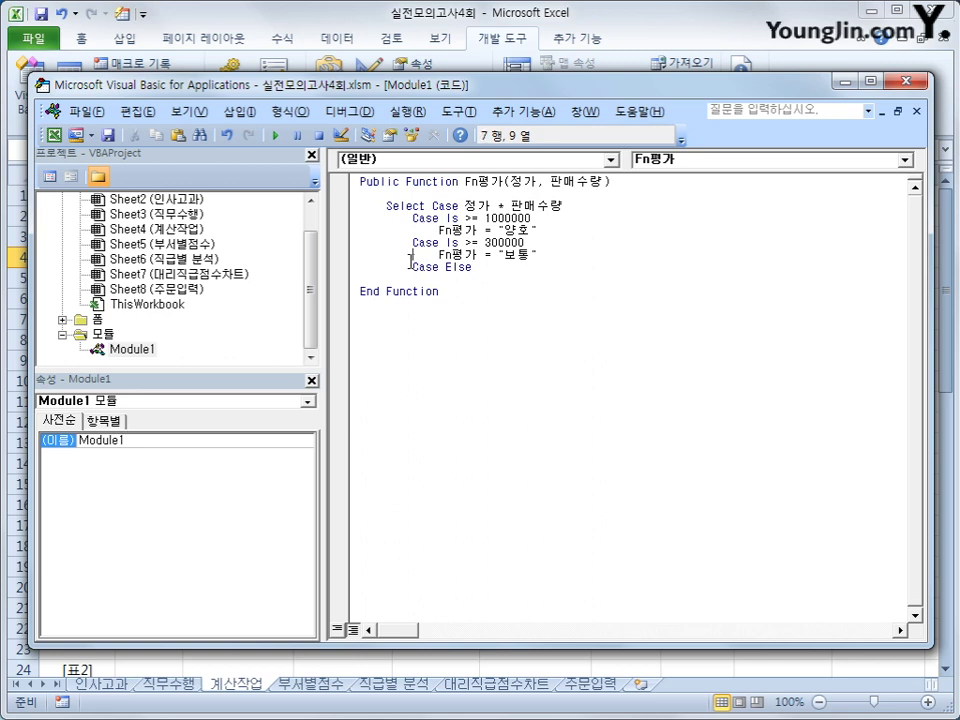
key(shift+End)
key(Down)
key(Home)
key(shift+End)
key(Down)
key(Return)
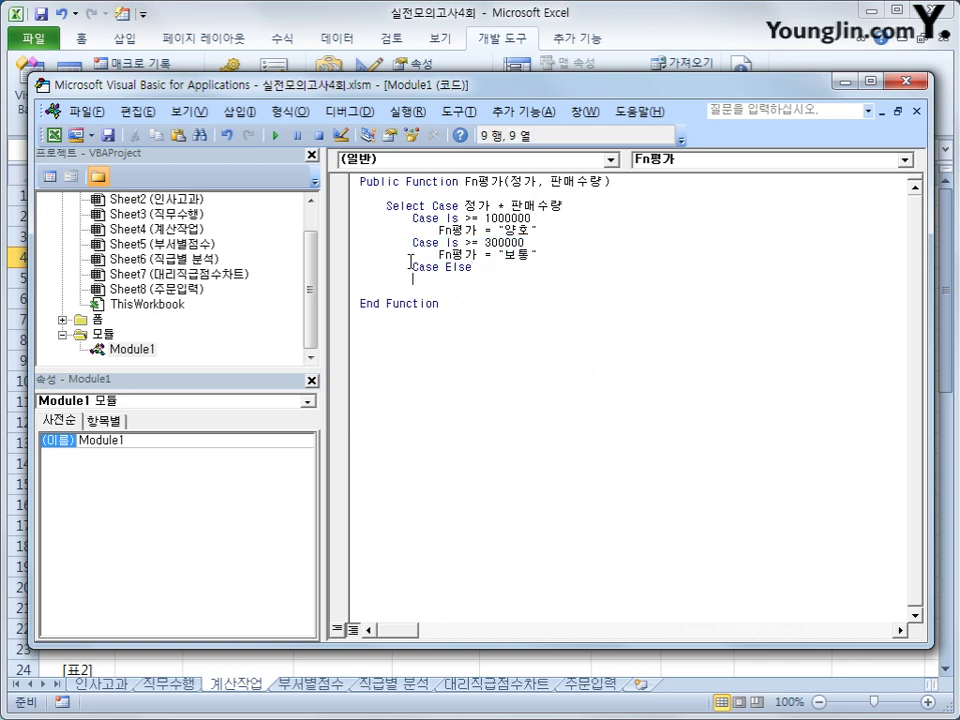
Assign "불량" to Fn평가 in an indented line under Case Else.
key(Tab)
text(Fn평가 = \"보통\")
key(Left)
key(Left)
key(Left)
text(불)
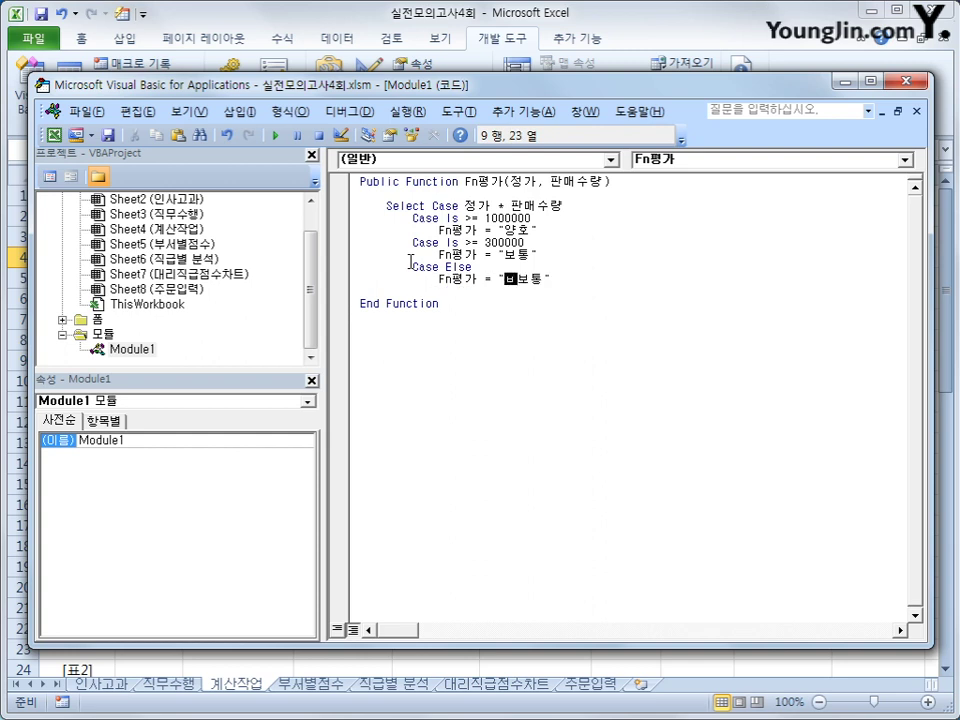
text(량)
key(Delete)
key(Delete)
Close the case block with End Select and leave the Visual Basic editor for the 계산작업 sheet.
key(Return)
key(BackSpace)
key(BackSpace)
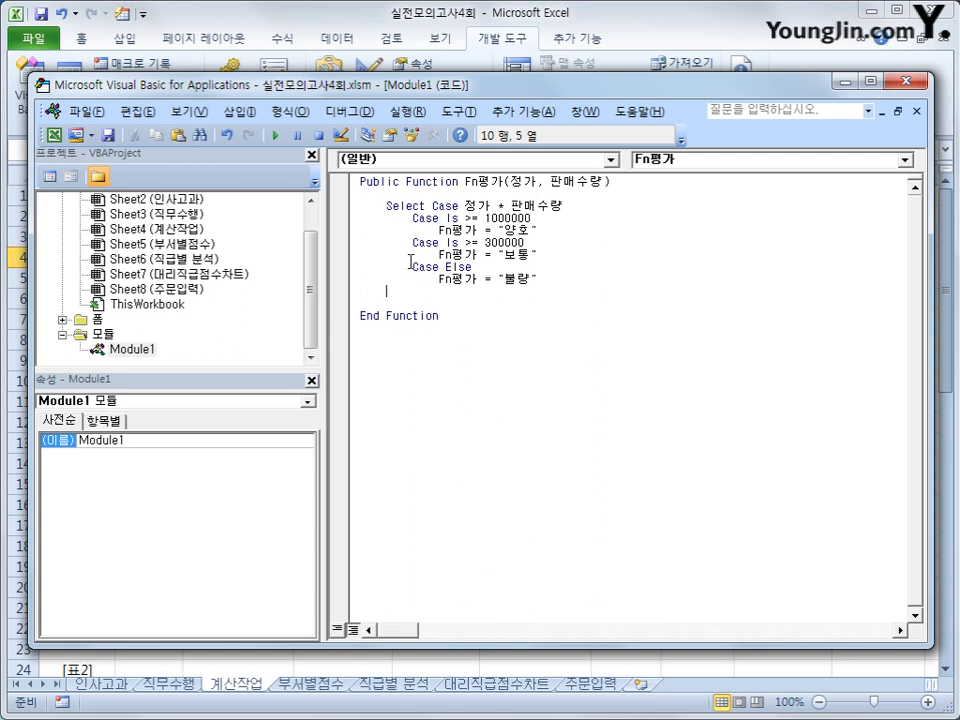
text(end select)
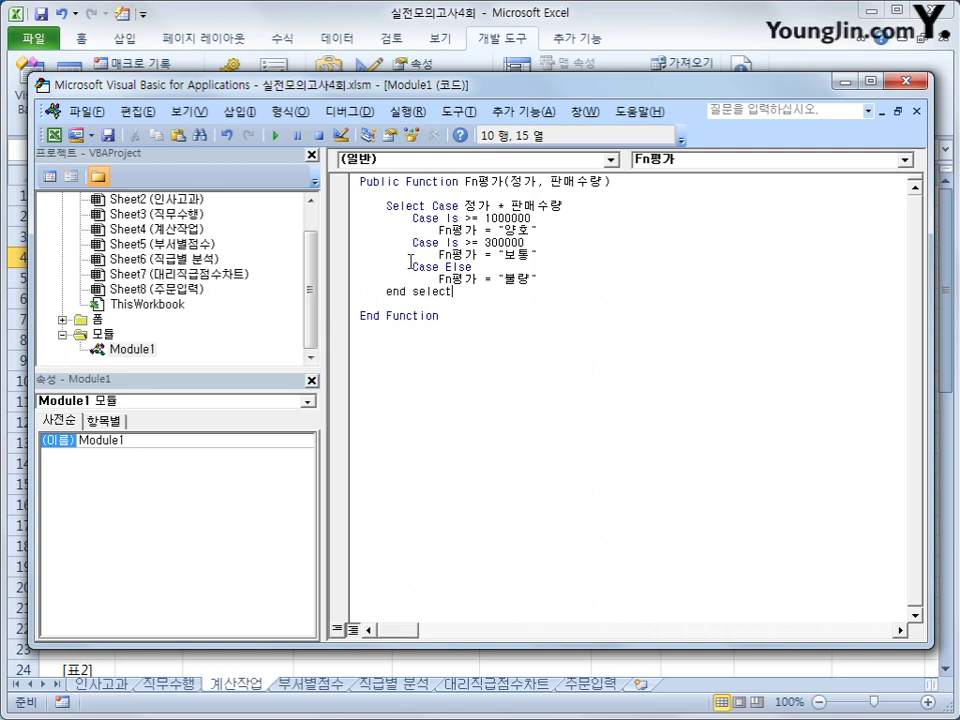
key(Return)
click(917, 80)
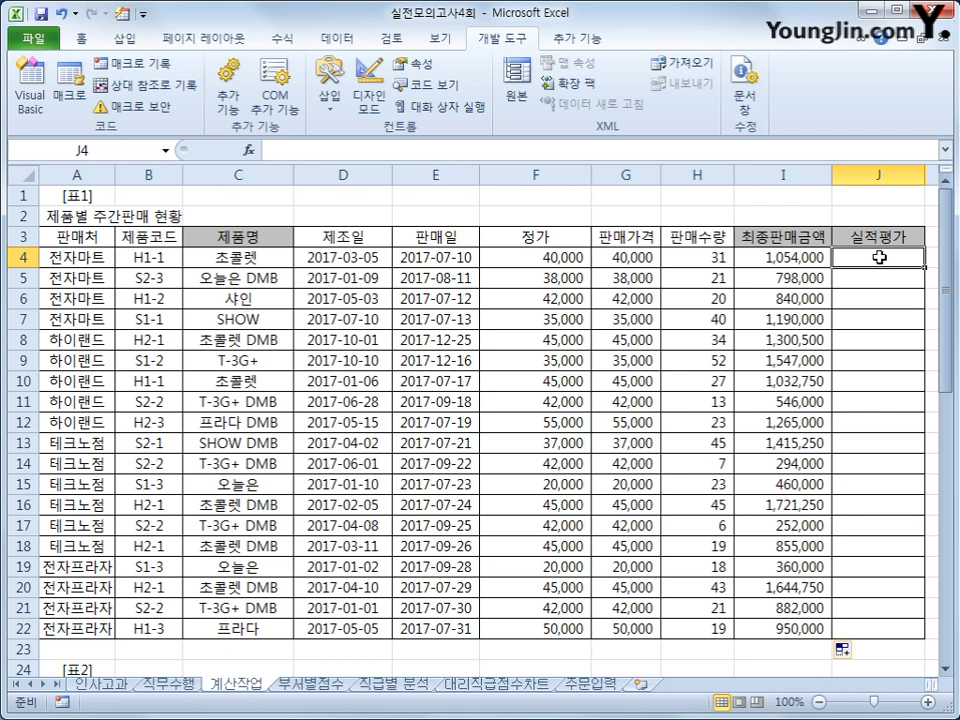
Insert the user-defined function Fn평가 into the first 실적평가 cell, J4.
click(249, 150)
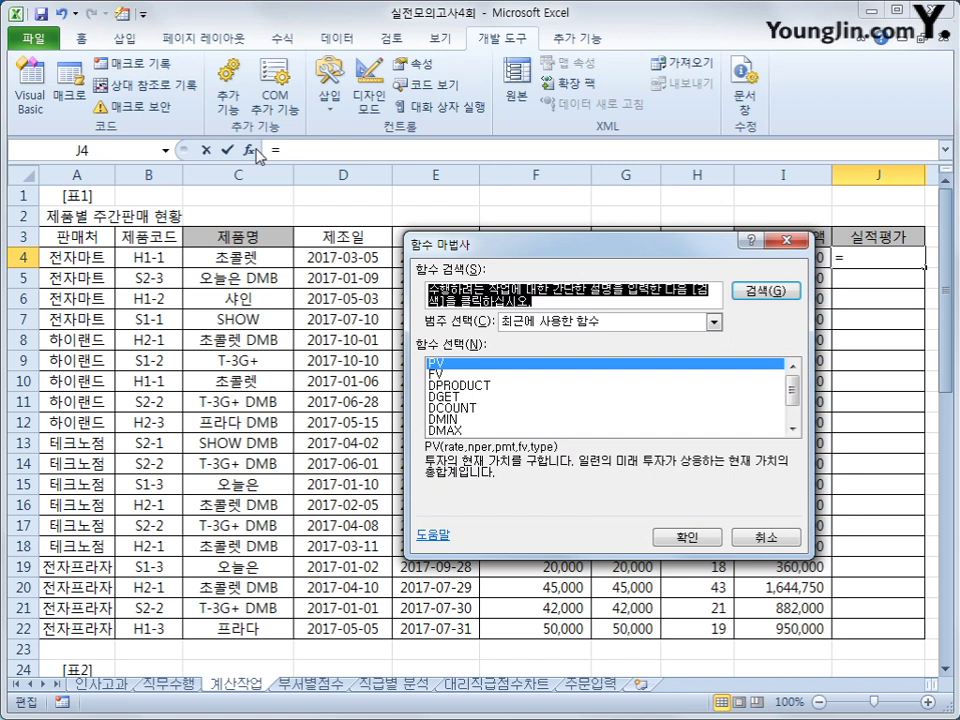
click(714, 321)
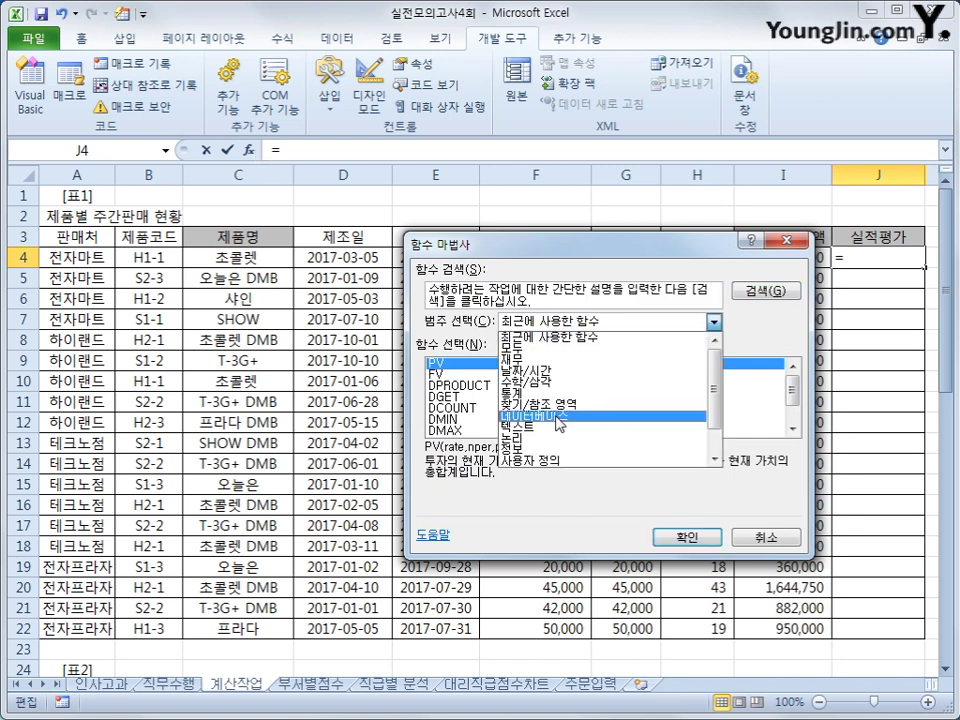
click(546, 461)
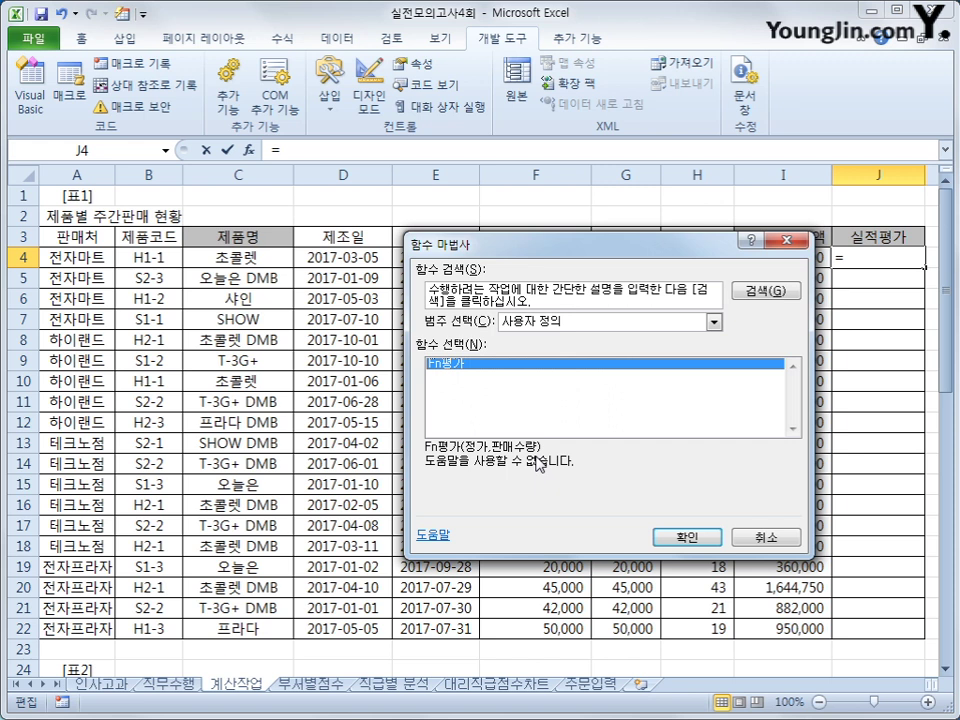
click(683, 538)
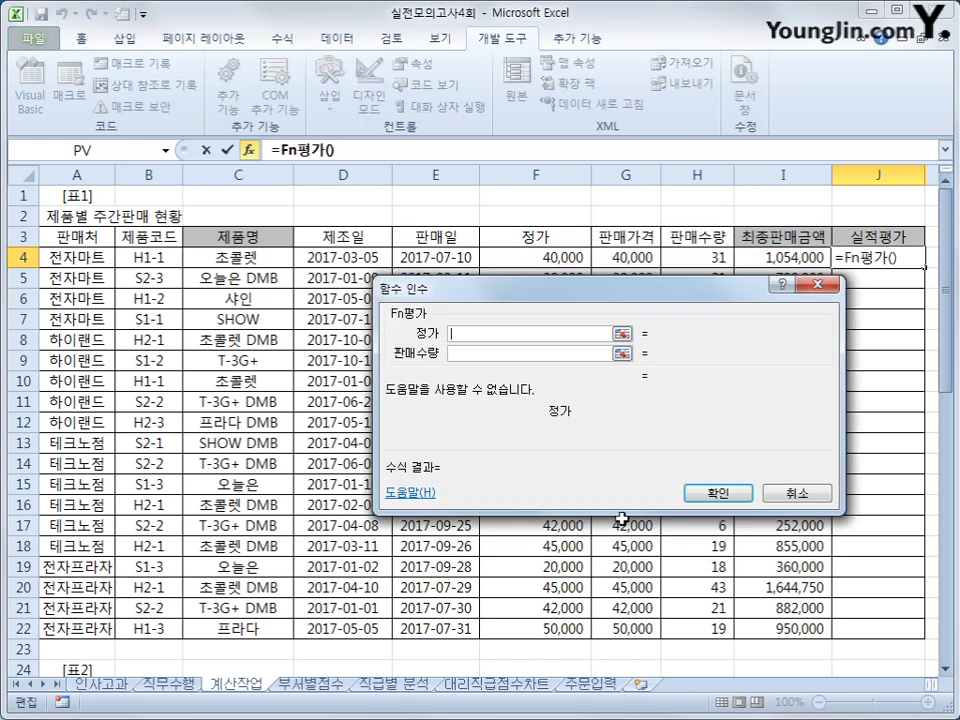
Set Fn평가's 정가 argument to F4 and 판매수량 to H4, and fill the formula down through J22.
drag(415, 360, 403, 418)
click(539, 262)
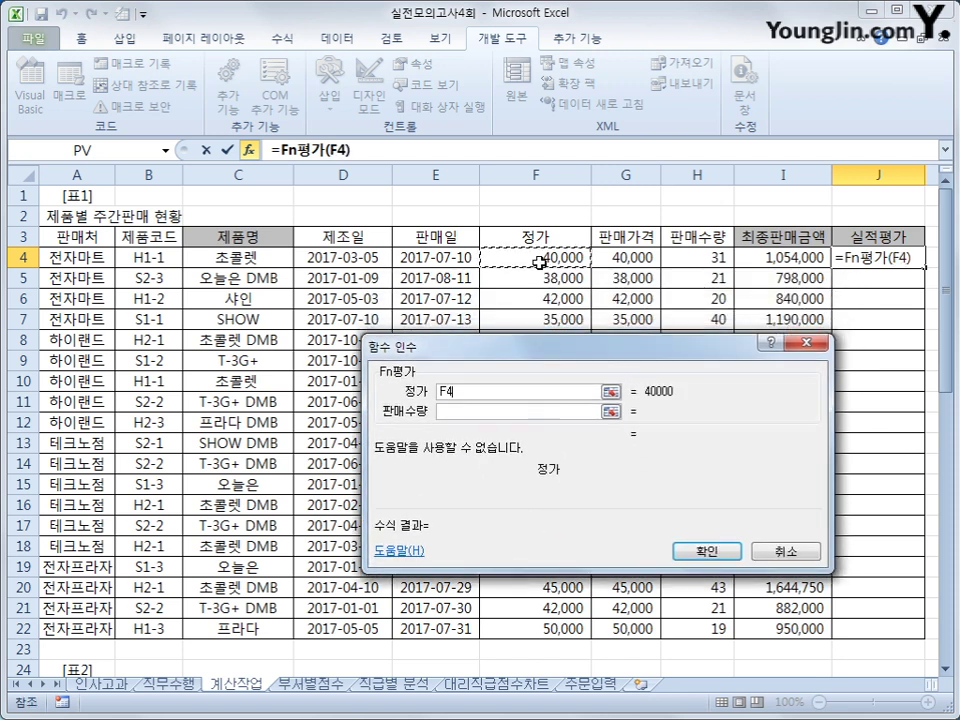
click(476, 410)
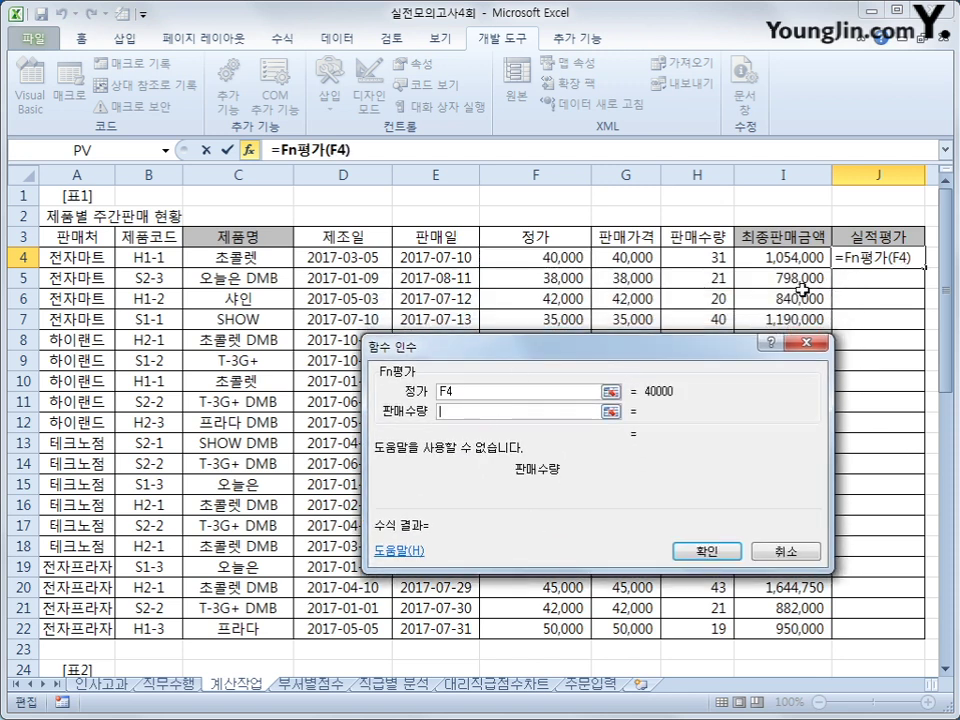
click(684, 254)
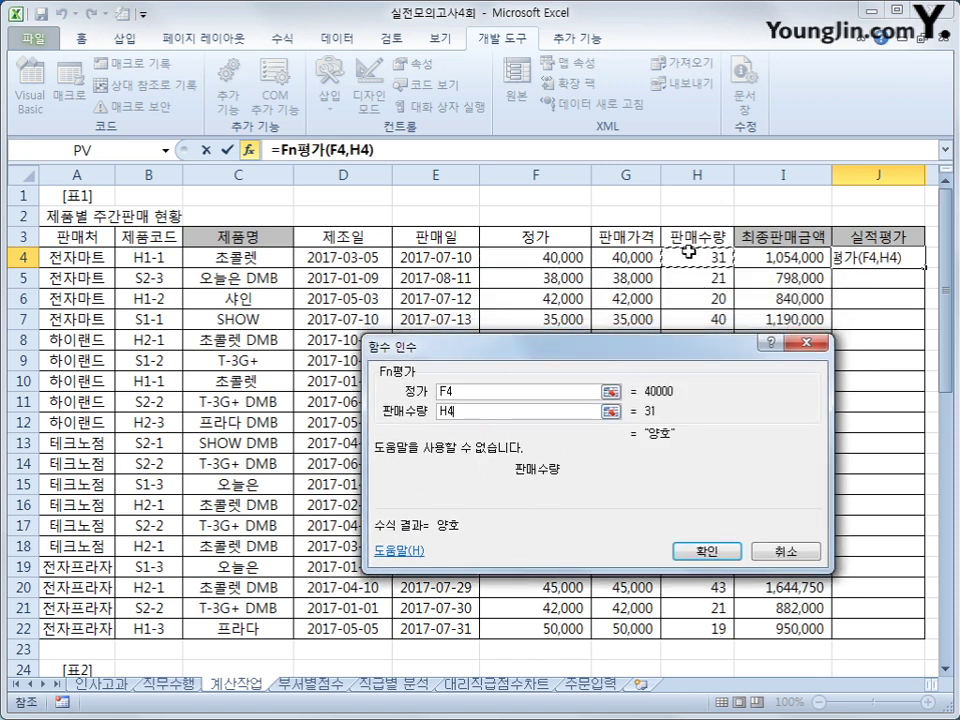
click(681, 548)
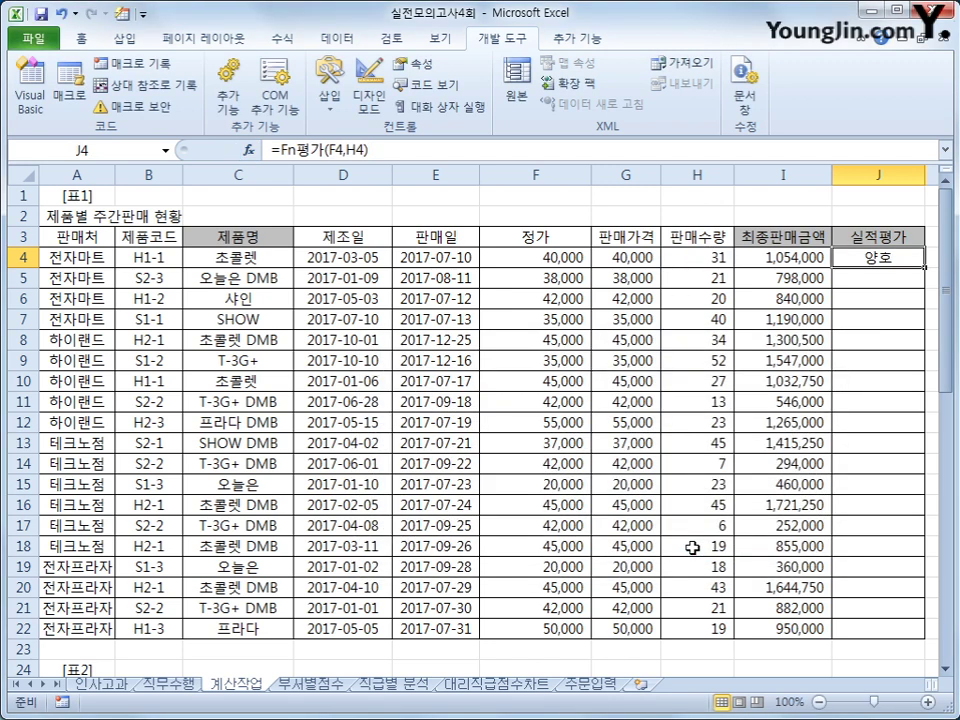
double_click(924, 269)
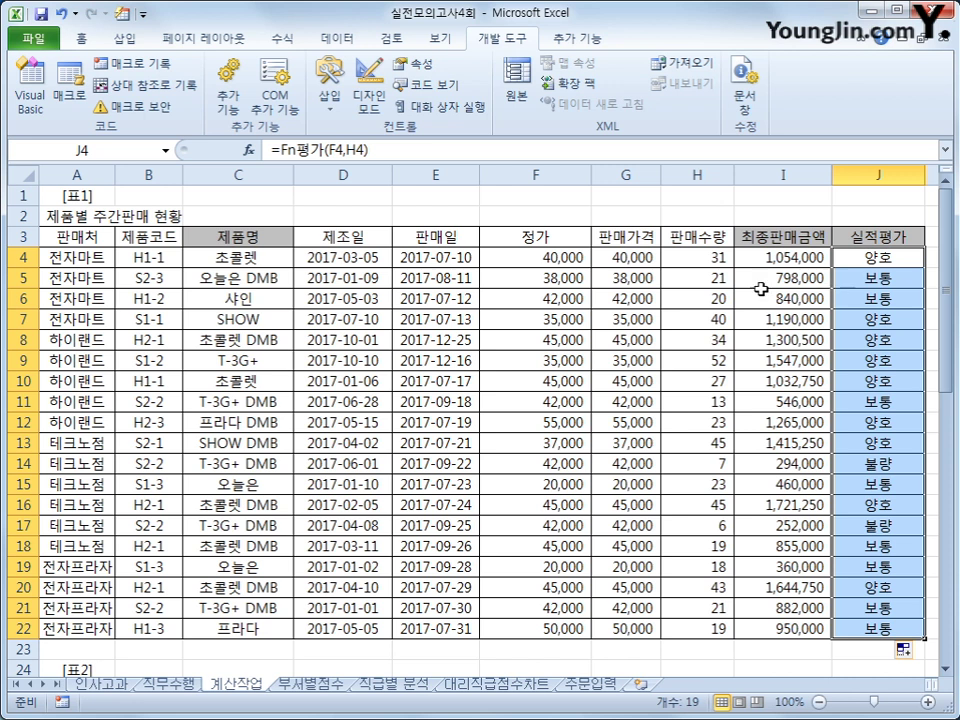
Examine the layout of [표3], including the quiz scores in D33:G44 and the empty 최종점수 column.
scroll(765, 285, down, 6)
click(695, 490)
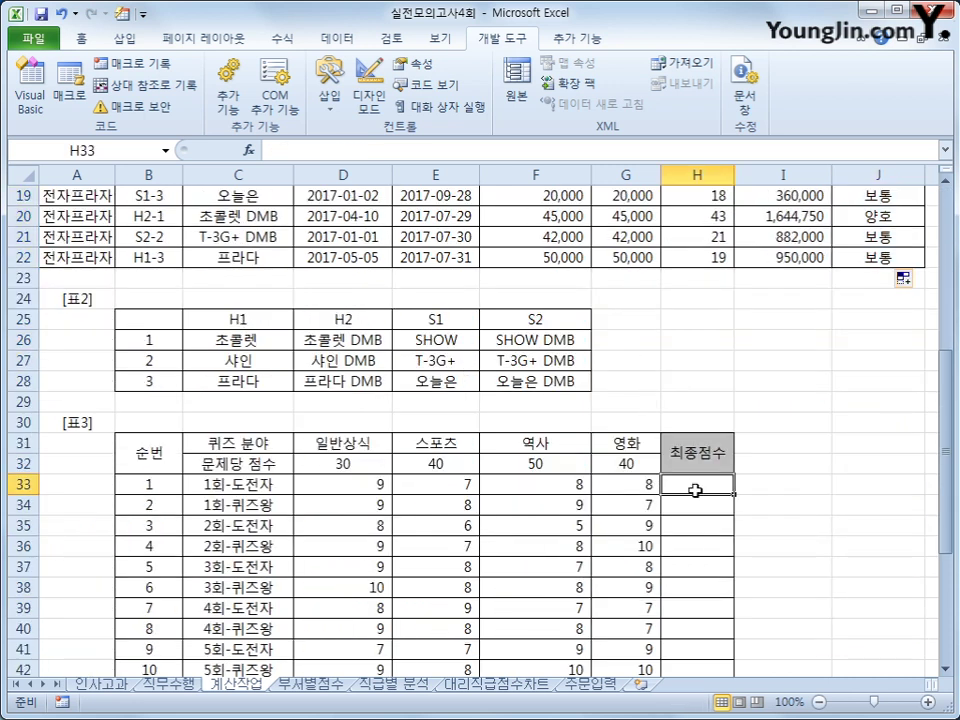
scroll(697, 489, down, 4)
scroll(698, 480, up, 3)
scroll(699, 460, down, 1)
scroll(700, 452, down, 1)
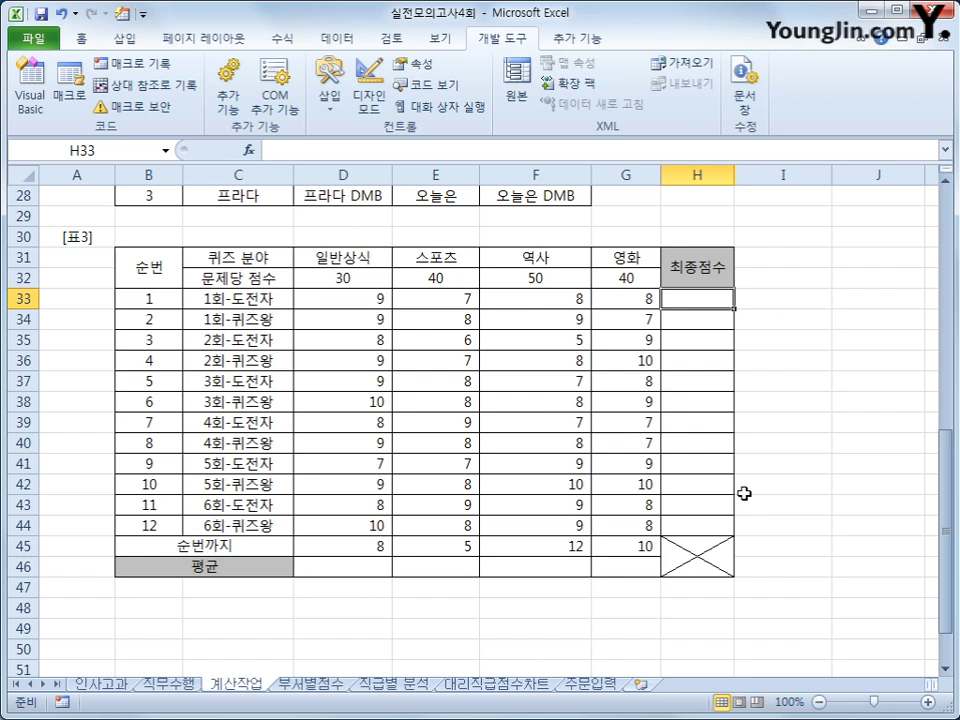
drag(321, 302, 628, 523)
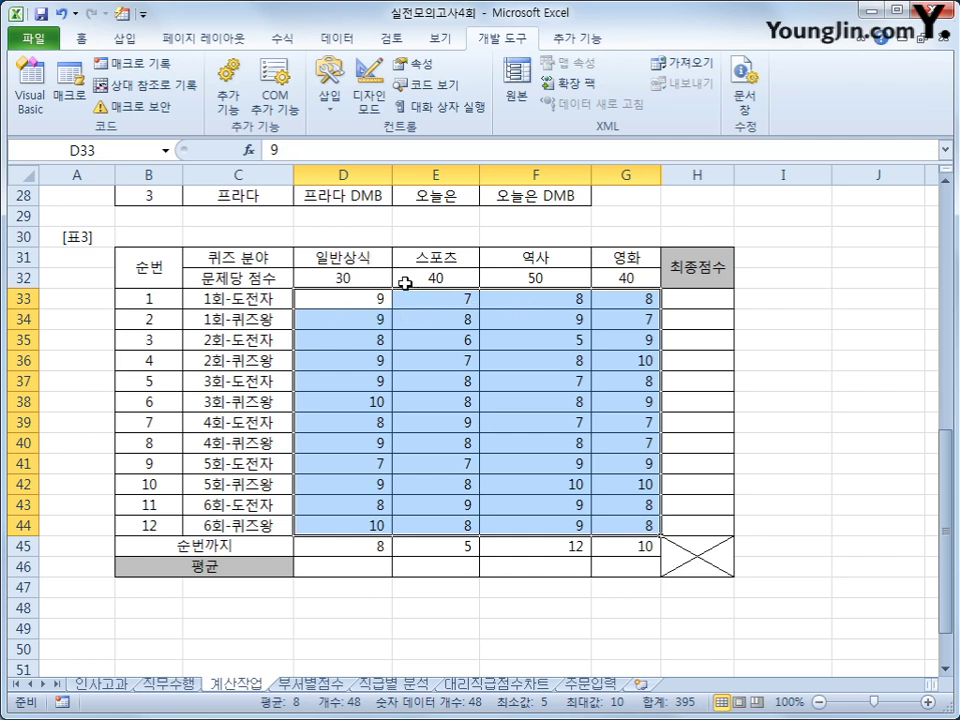
drag(352, 283, 600, 308)
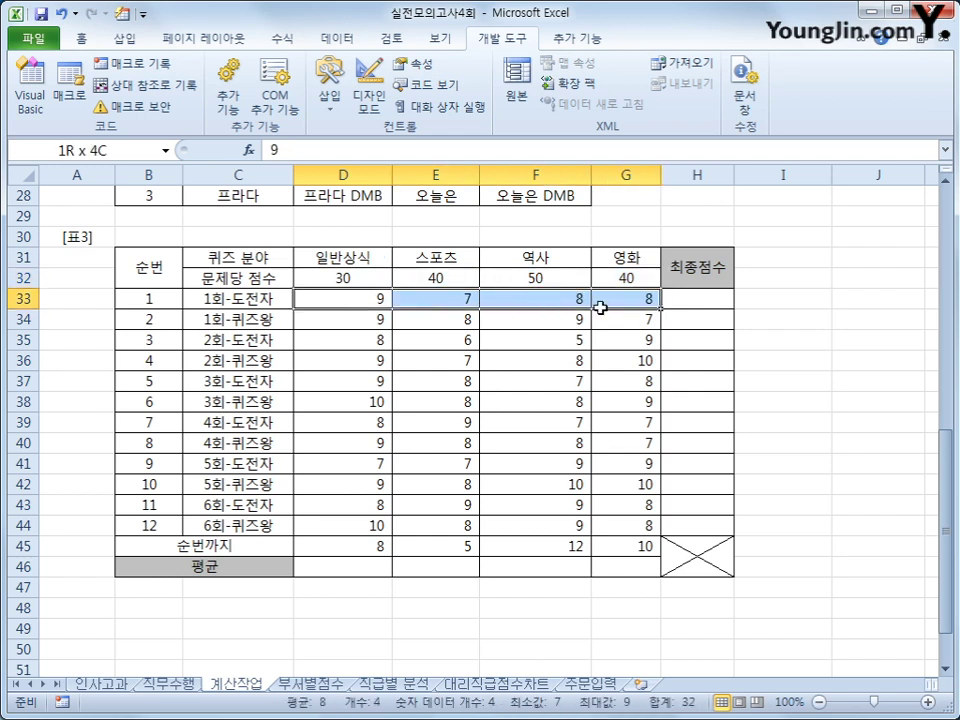
drag(600, 308, 630, 315)
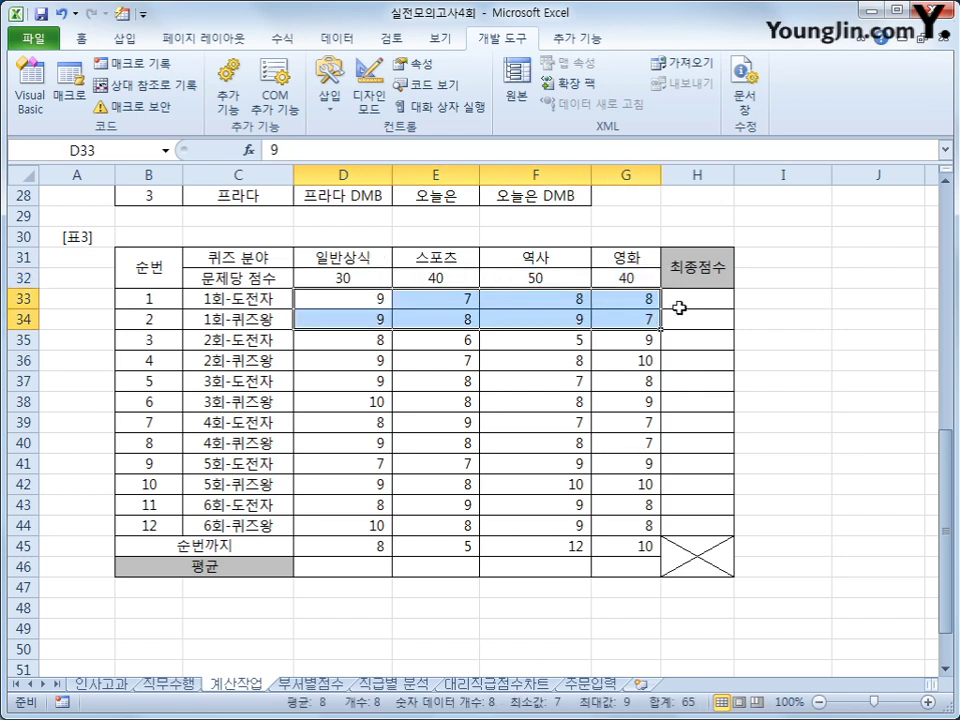
click(677, 302)
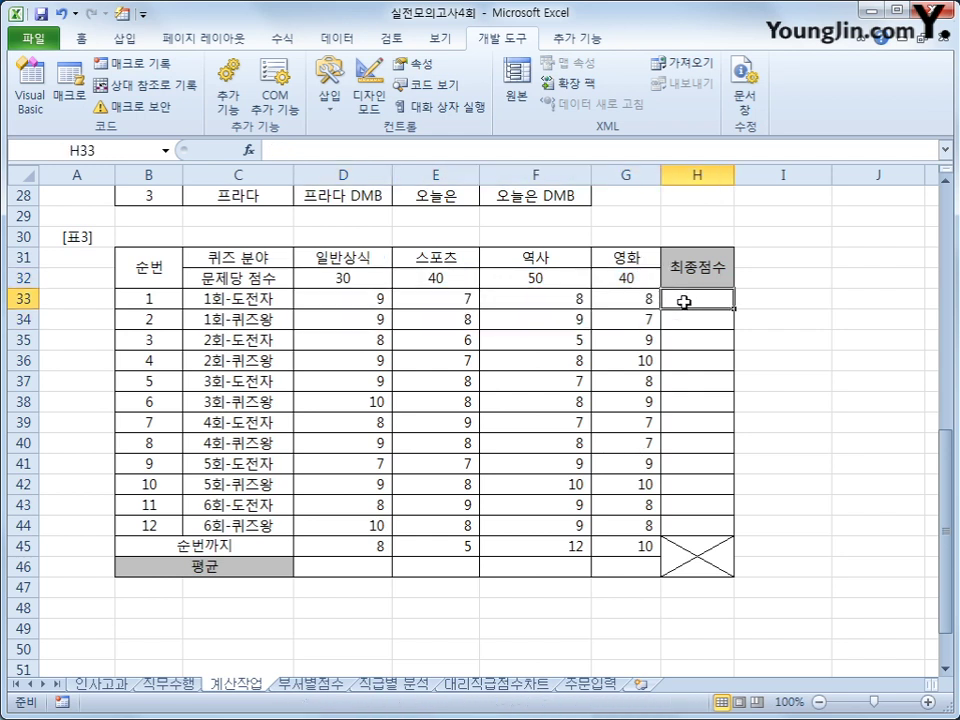
Examine how each quiz score in row 33 pairs with its 문제당 점수 in row 32, from 일반상식 to 영화.
click(354, 300)
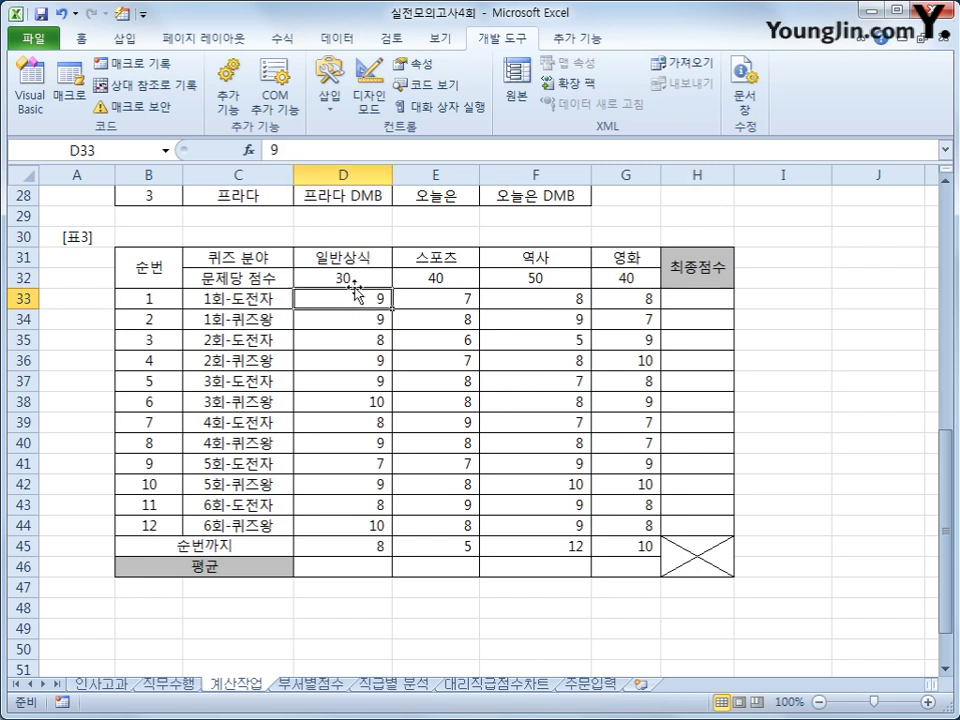
click(355, 274)
click(458, 297)
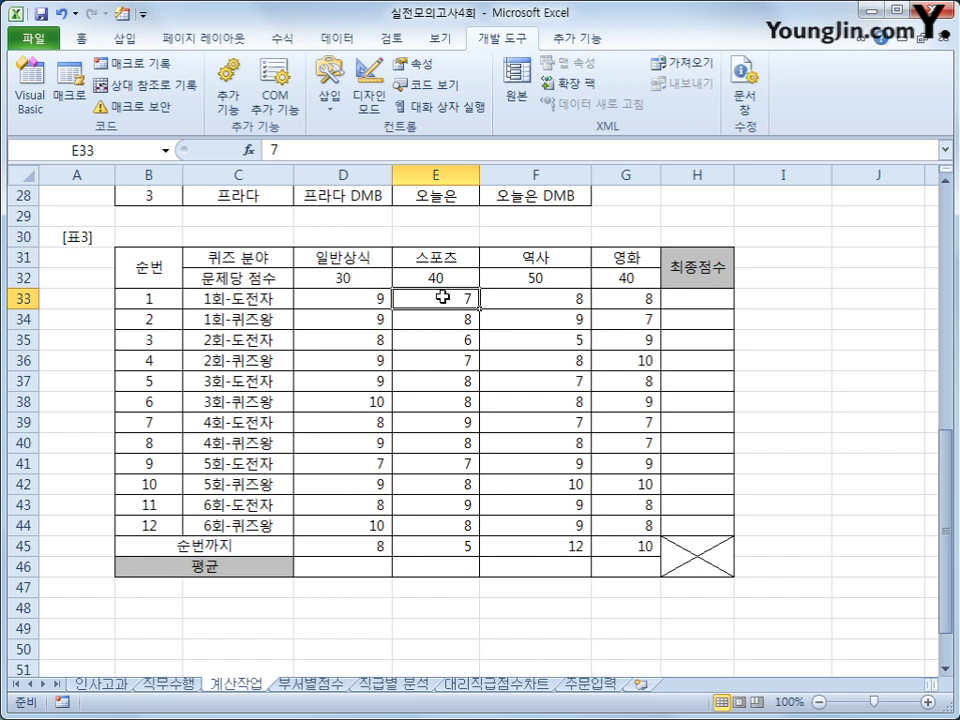
click(436, 278)
click(535, 301)
click(542, 279)
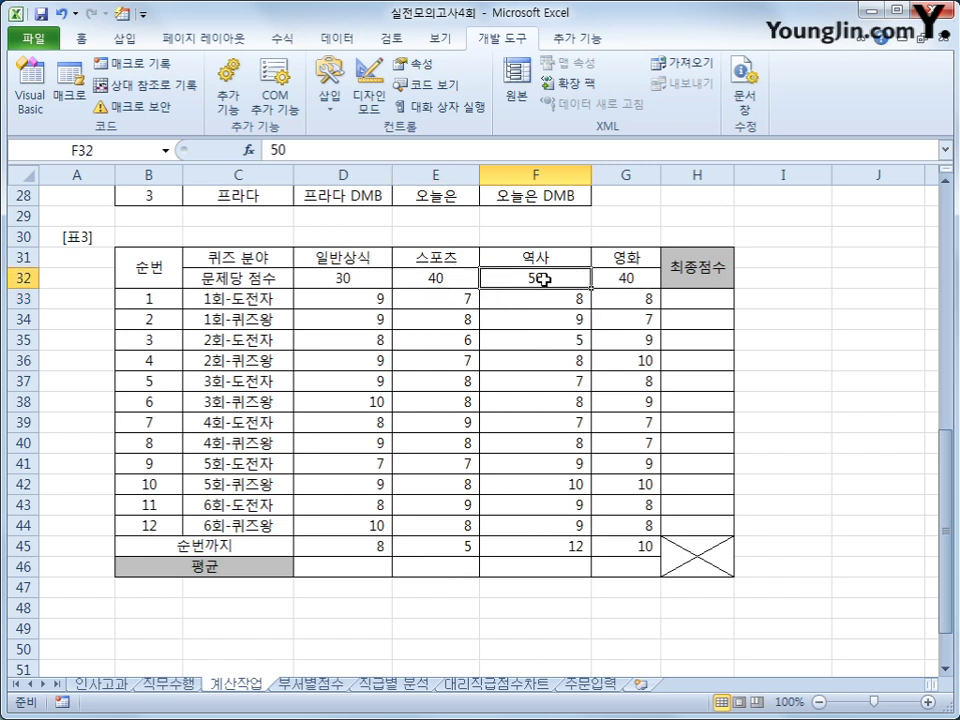
click(650, 301)
click(645, 285)
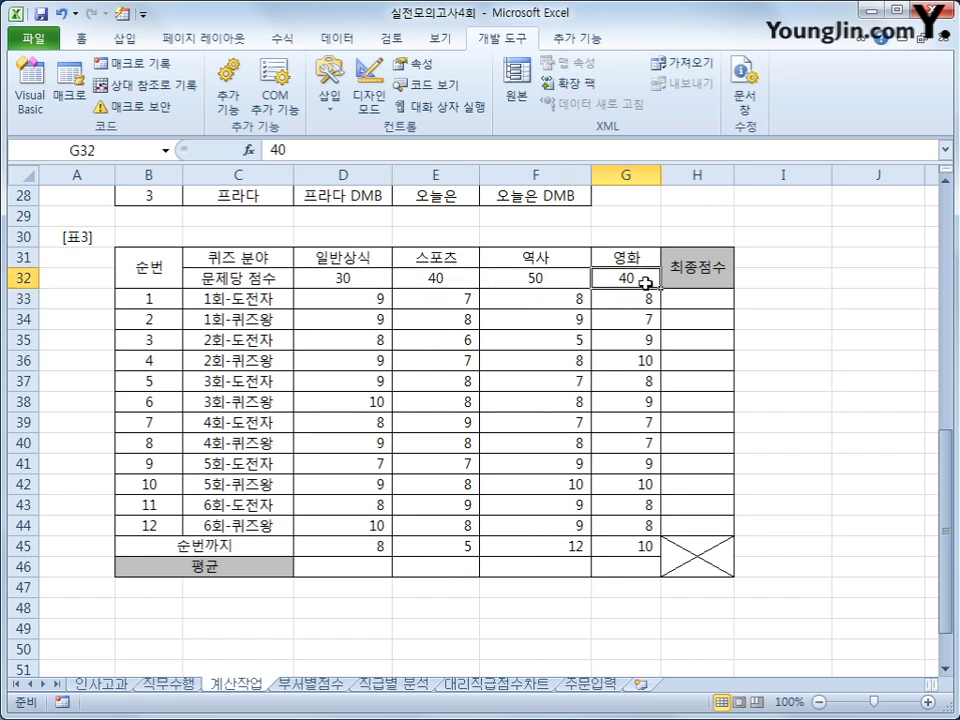
Begin a SUM formula in the first 최종점수 cell, H33, with the score range D33:G33.
click(676, 300)
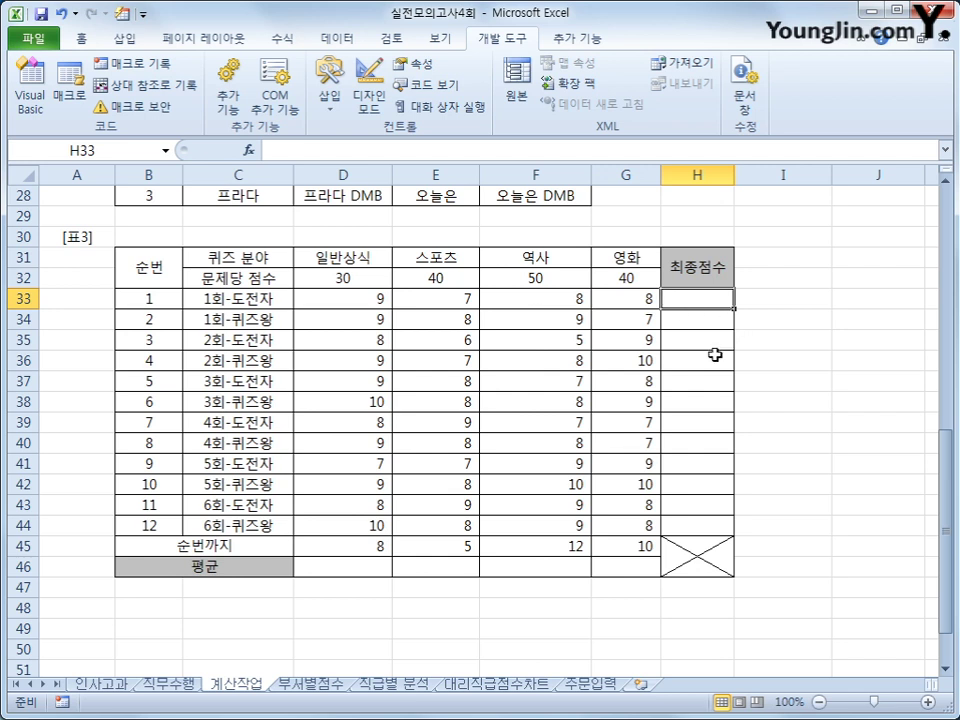
text(=)
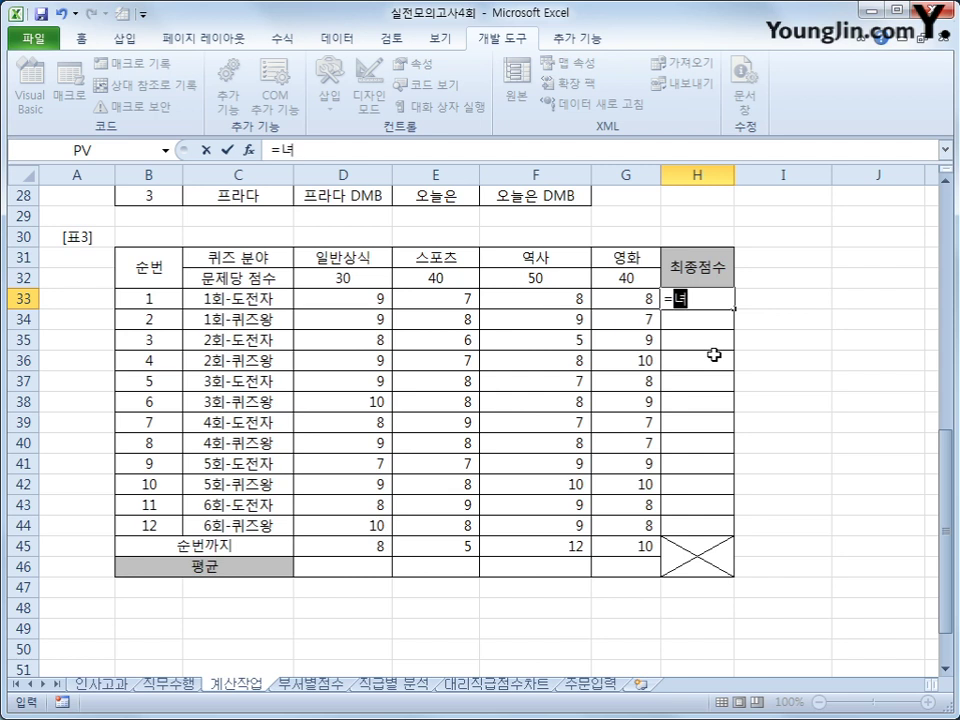
text(sum()
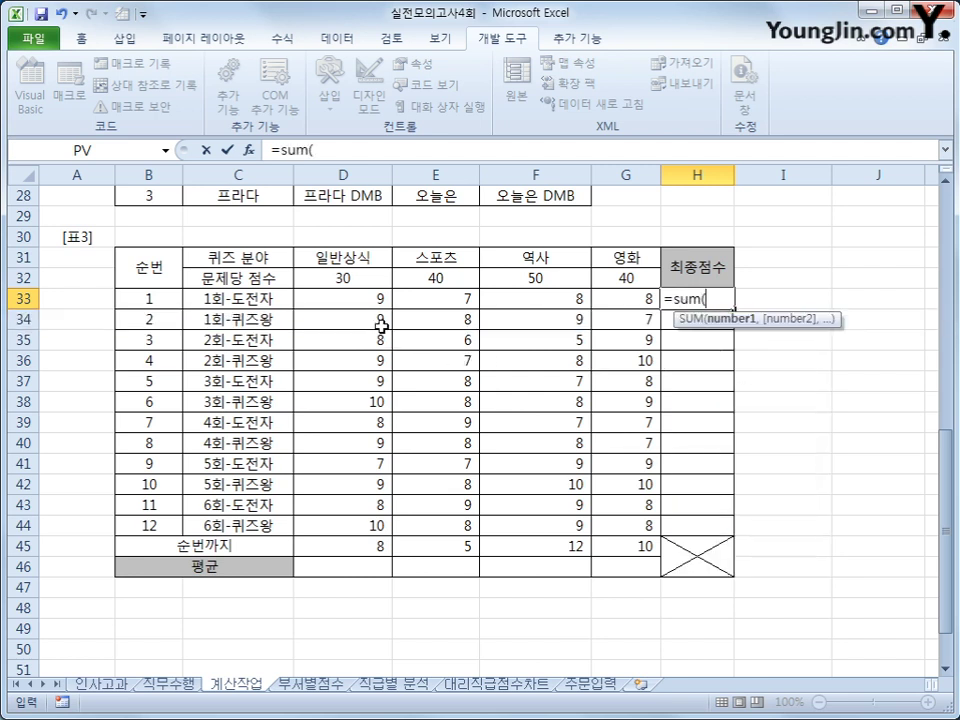
click(351, 301)
drag(351, 301, 606, 302)
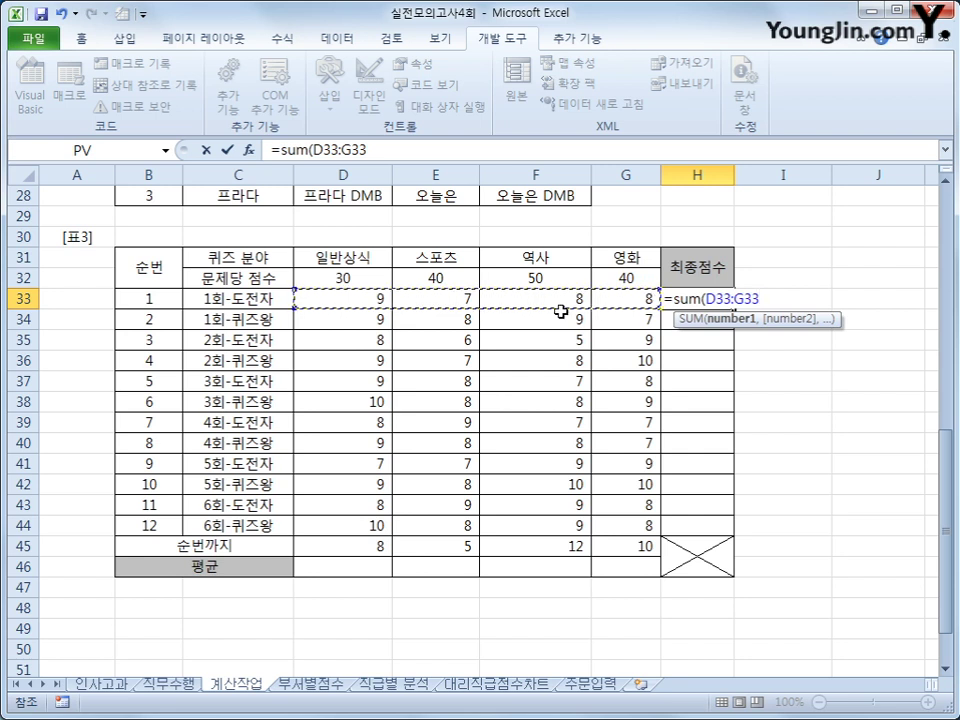
Multiply the range by $D$32:$G$32, enter the SUM as an array formula, and fill it down through H44.
text(*)
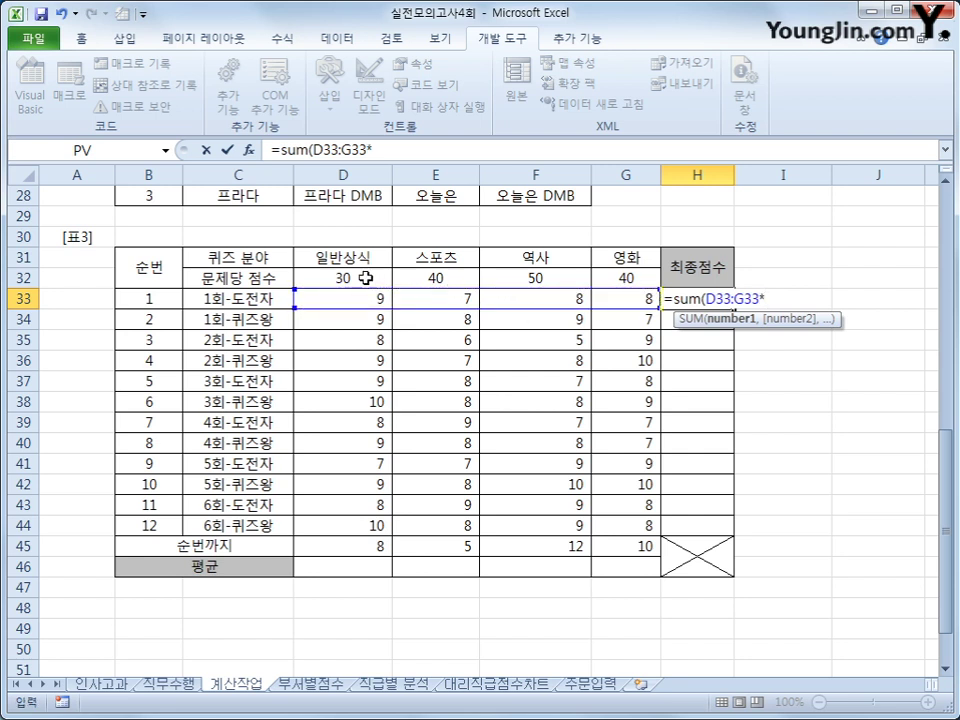
drag(369, 277, 596, 281)
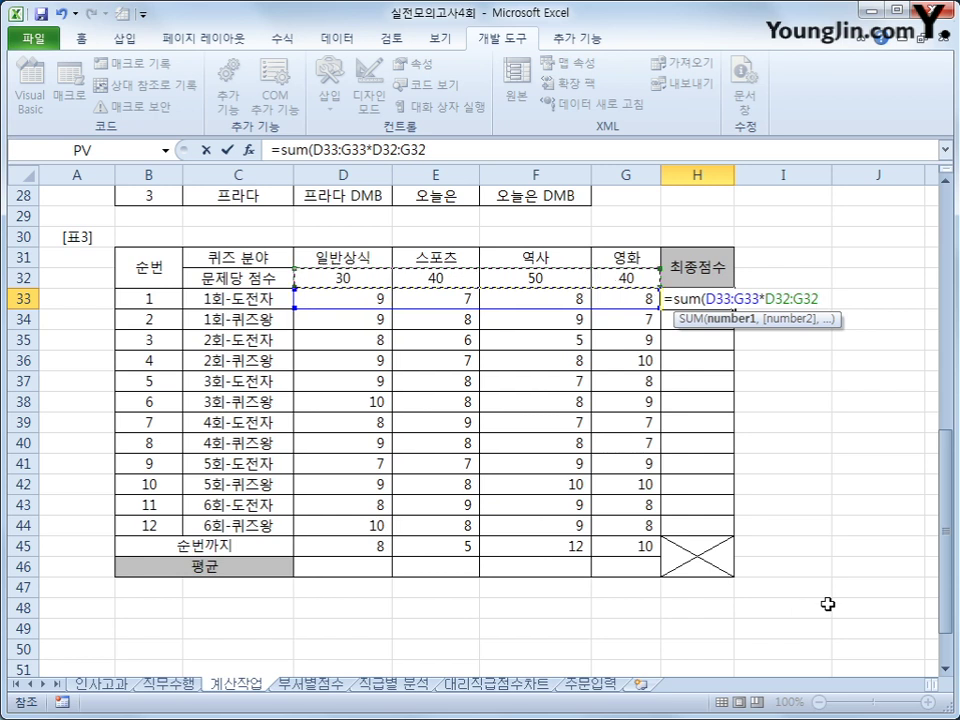
key(F4)
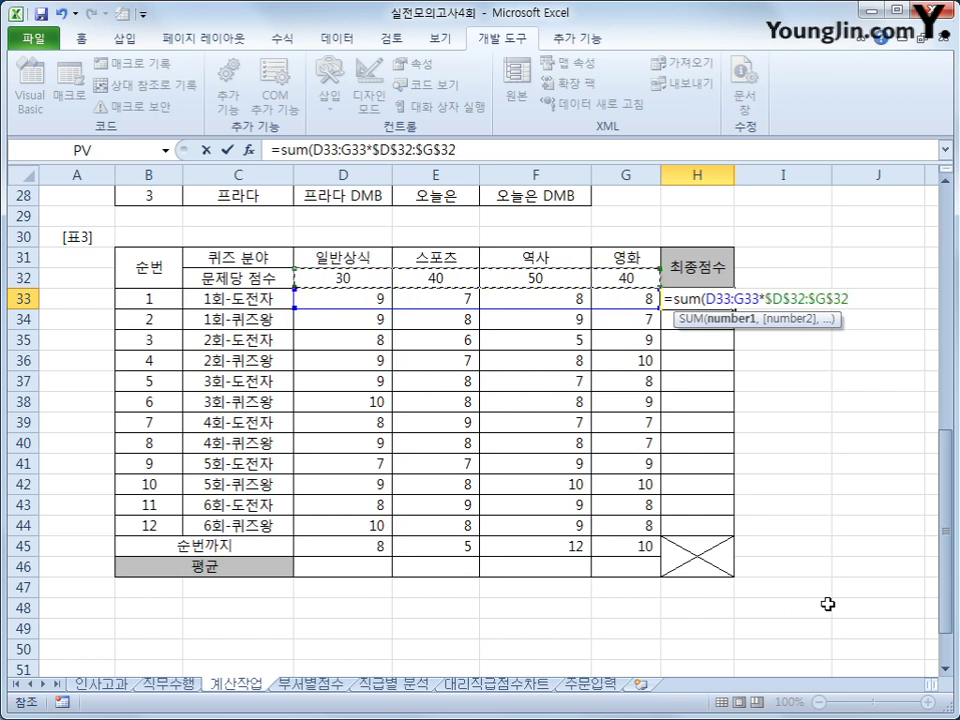
text())
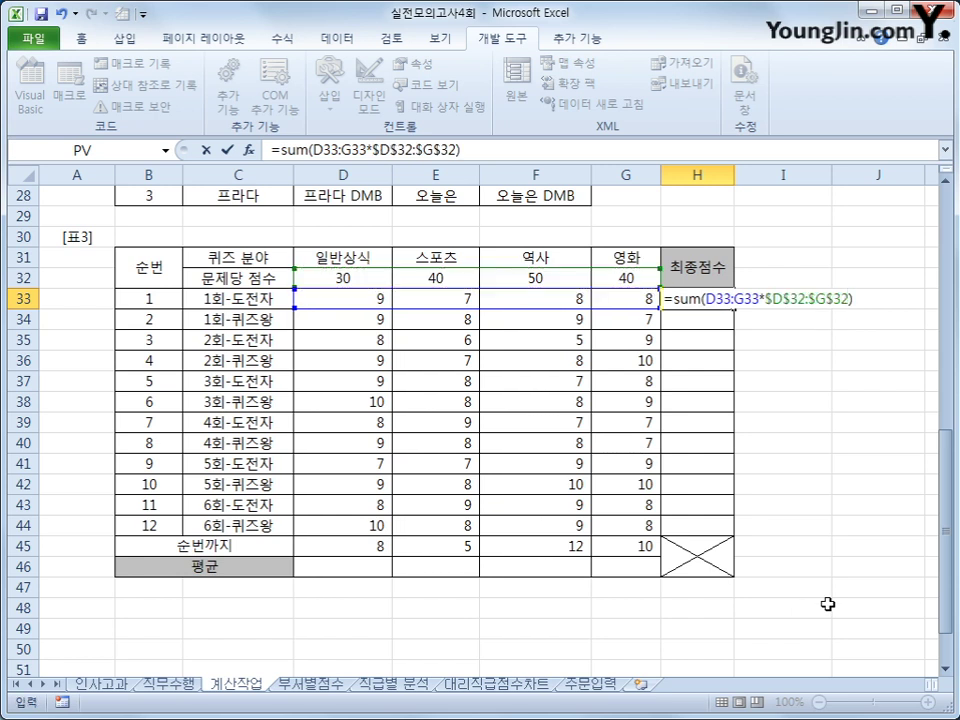
key(ctrl+shift+Return)
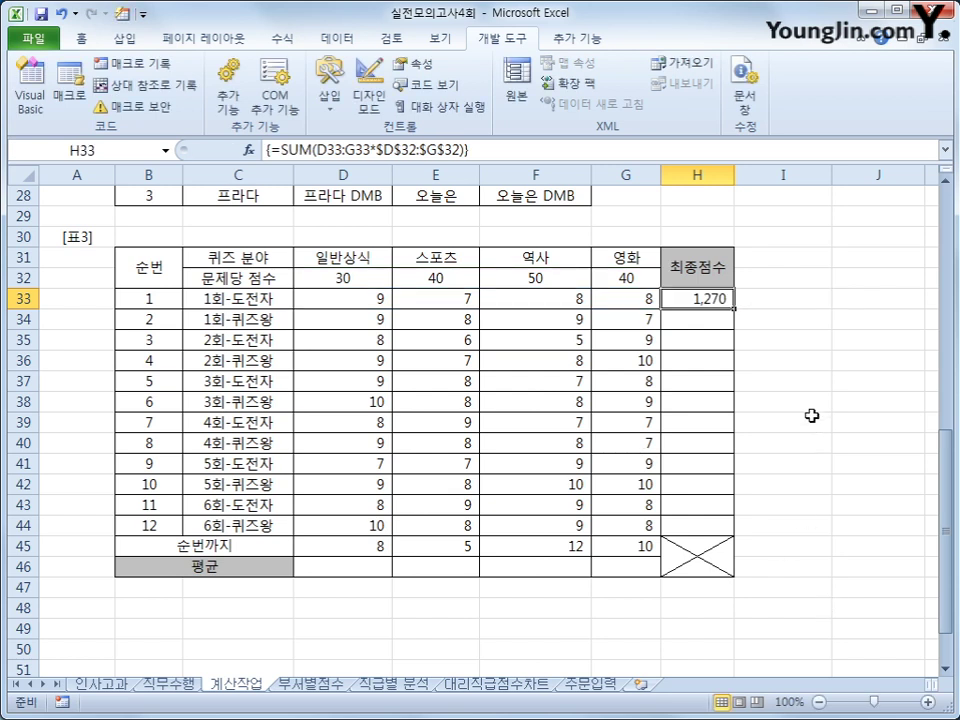
drag(734, 308, 715, 538)
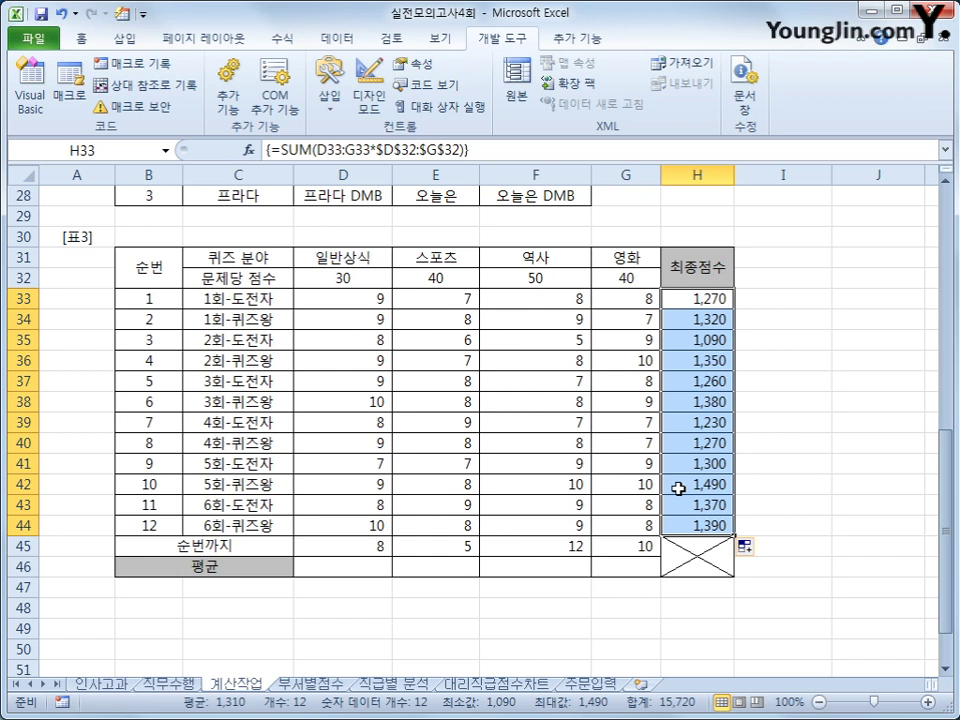
Examine which score rows each 평균 cell covers according to 순번까지 for 일반상식, 스포츠 and 역사.
click(360, 567)
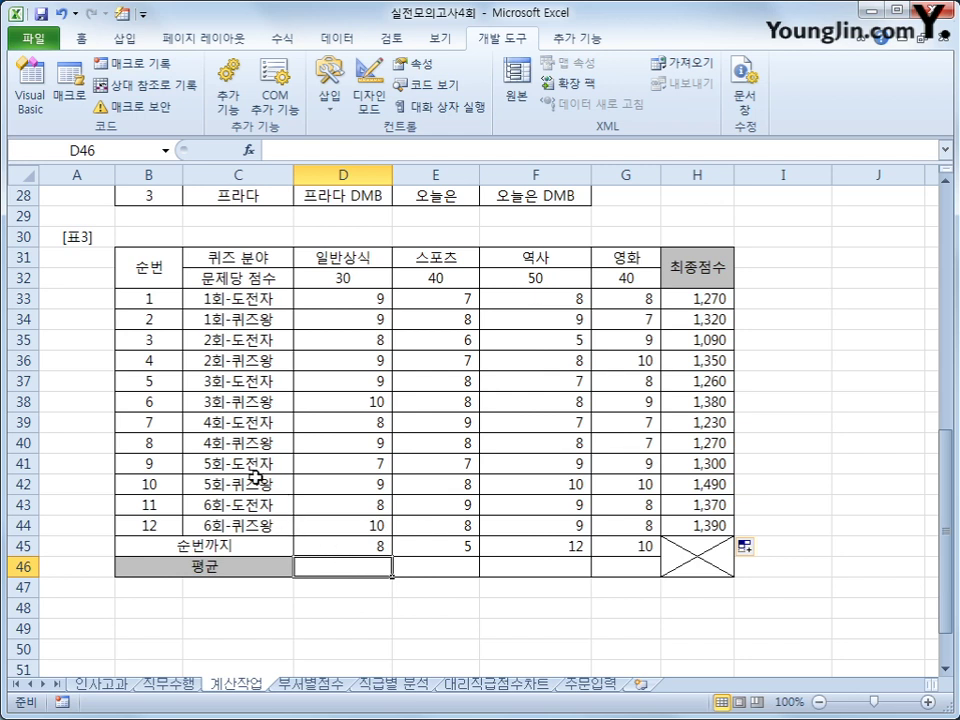
click(350, 548)
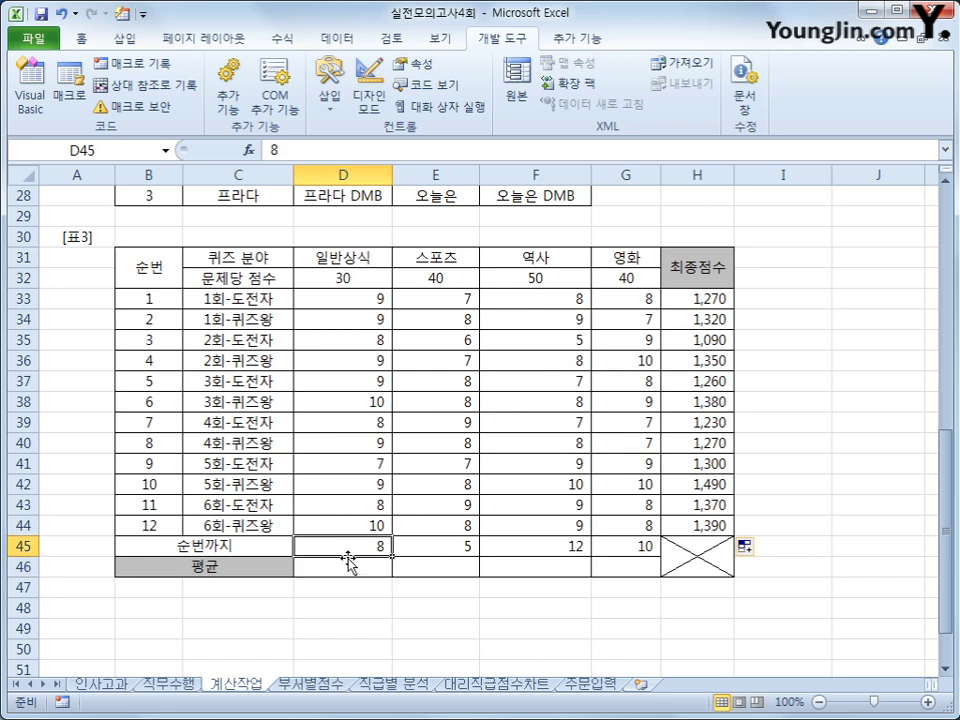
drag(351, 300, 323, 438)
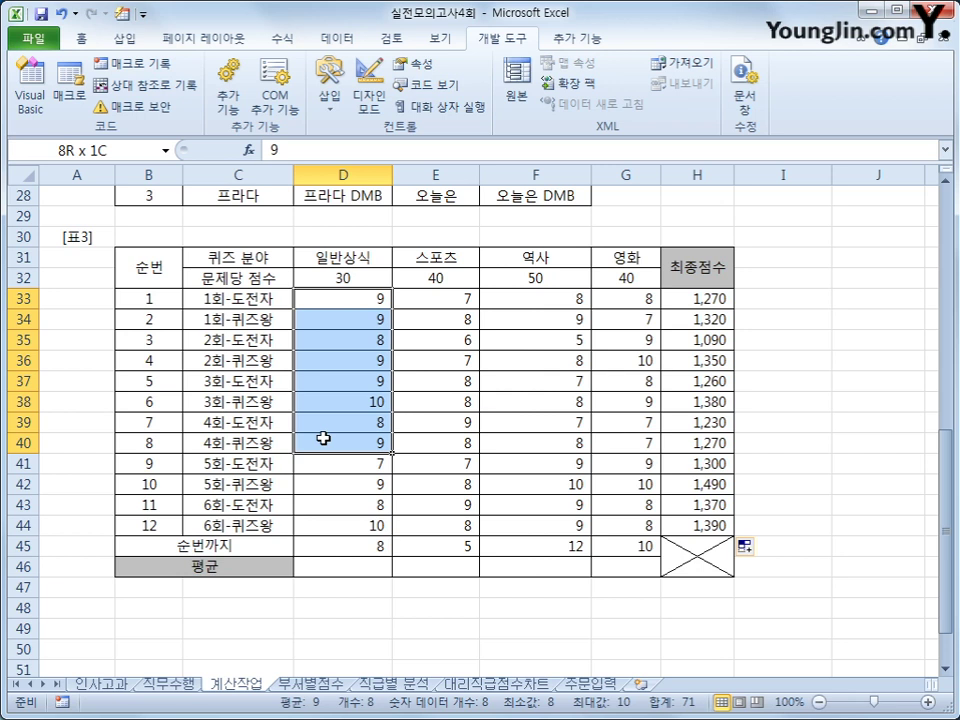
drag(323, 438, 323, 438)
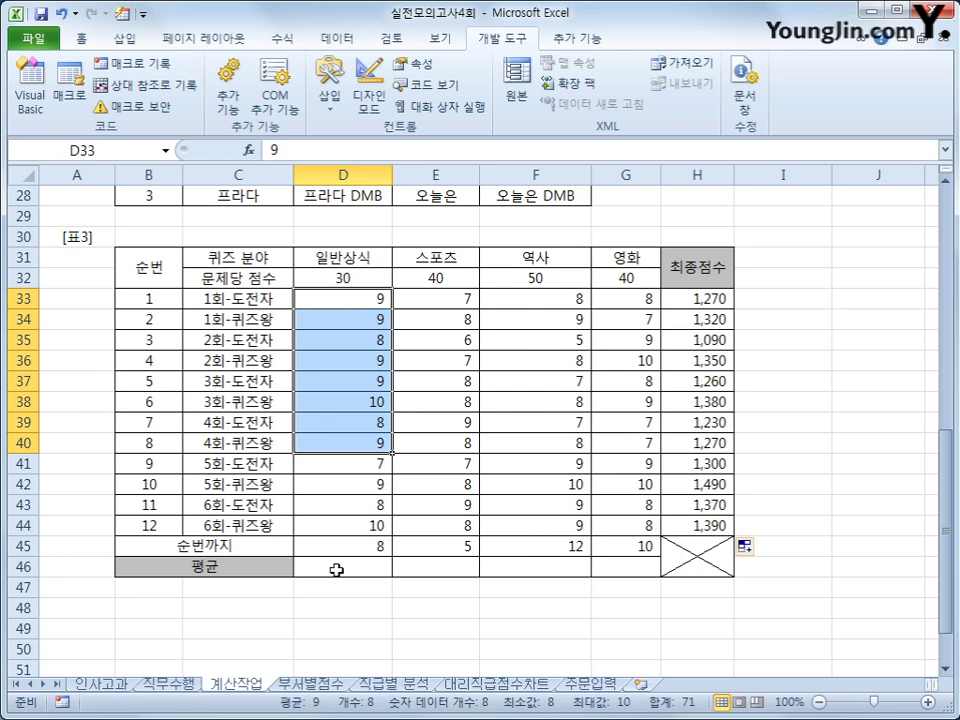
click(465, 545)
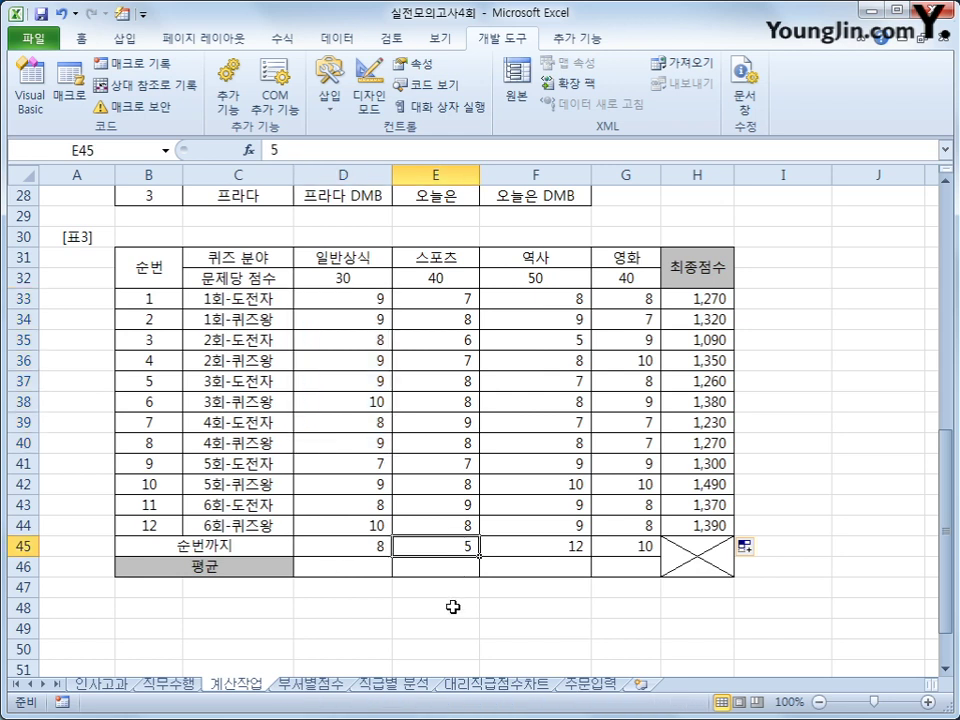
drag(468, 295, 440, 381)
click(565, 545)
drag(546, 298, 521, 531)
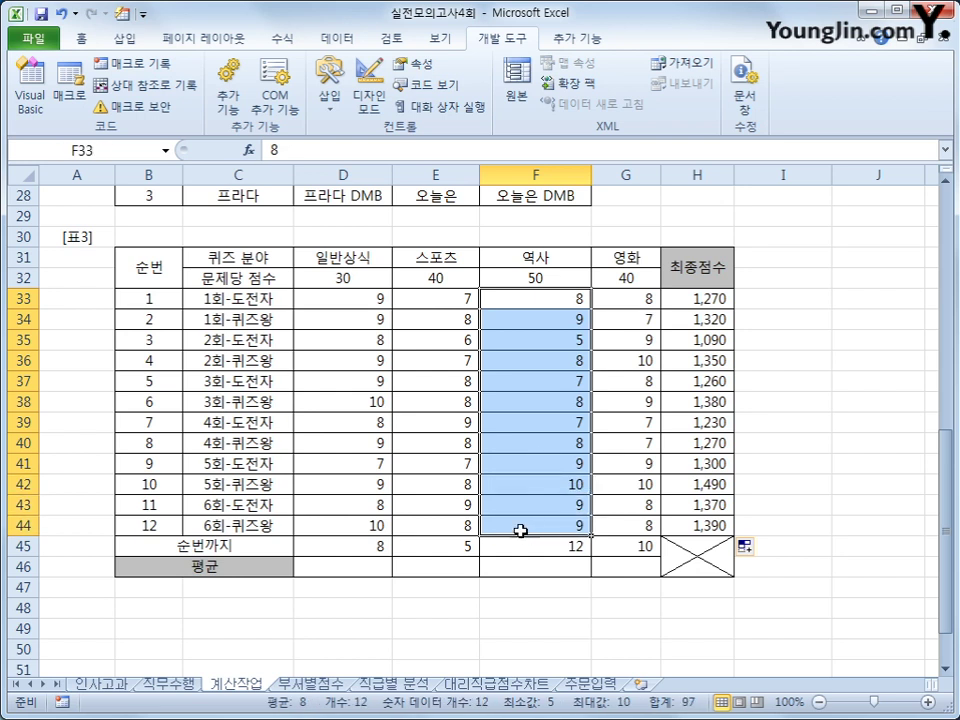
Begin an AVERAGE formula in the 일반상식 평균 cell, D46, with the score range D33:D40.
click(523, 572)
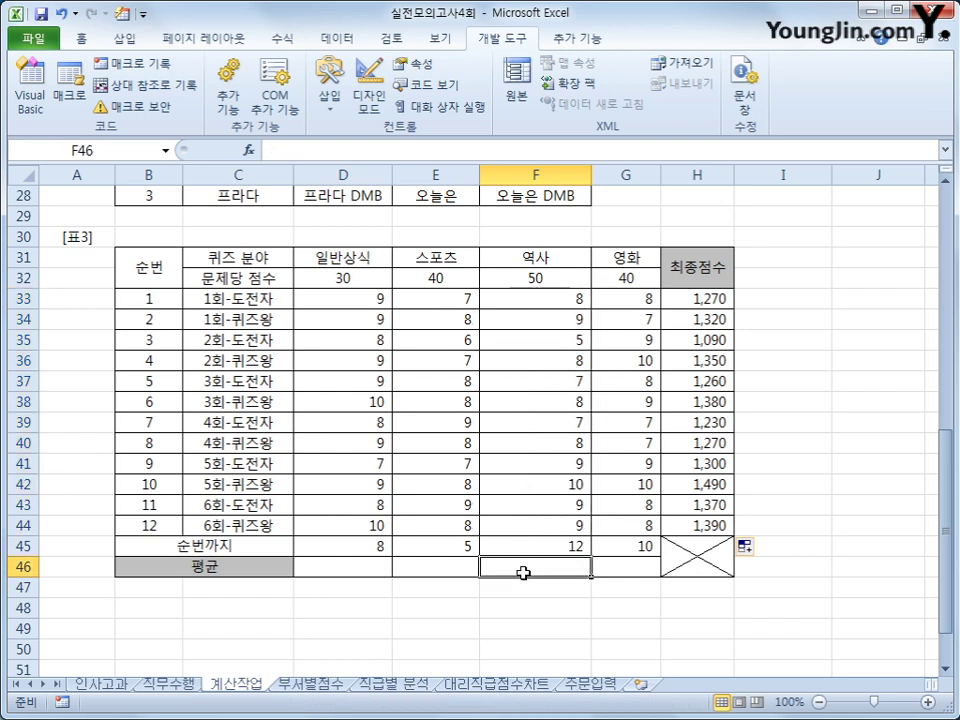
click(337, 572)
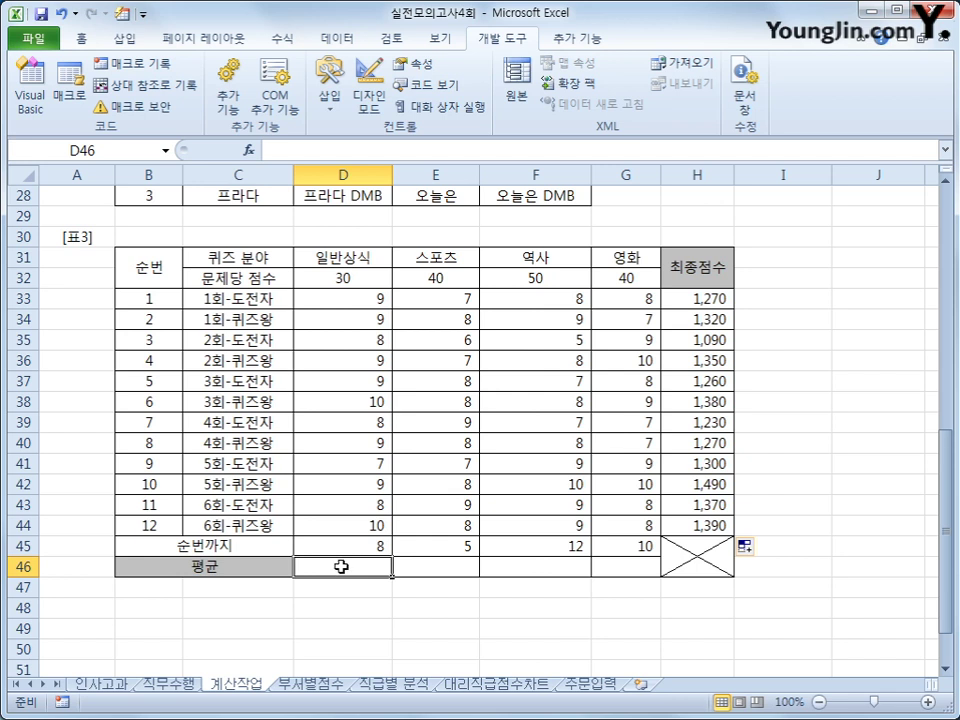
text(=av)
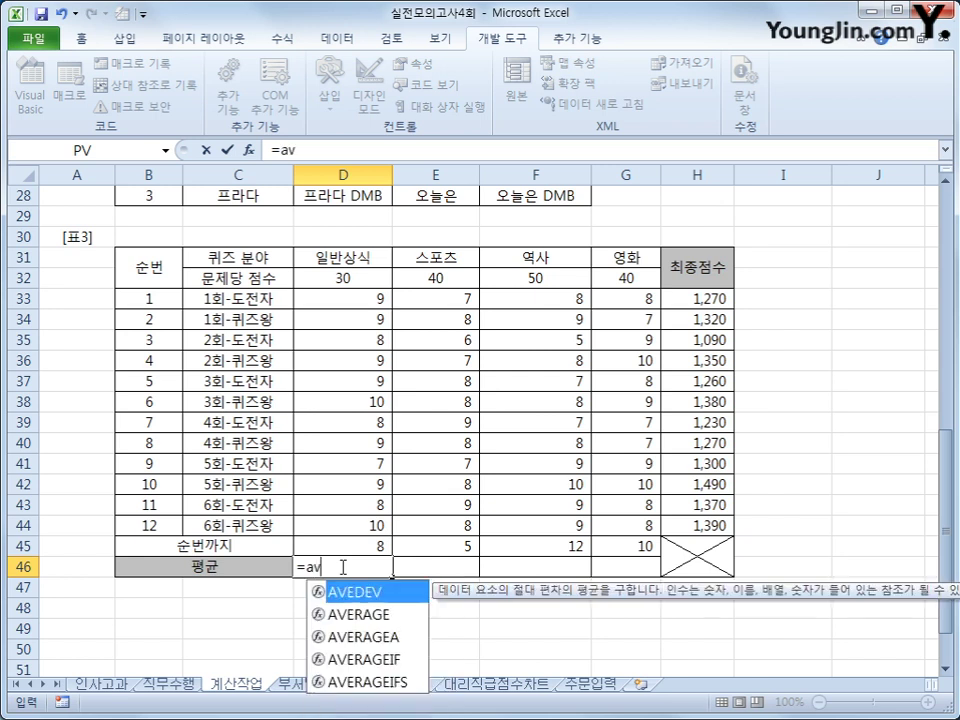
key(Down)
key(Tab)
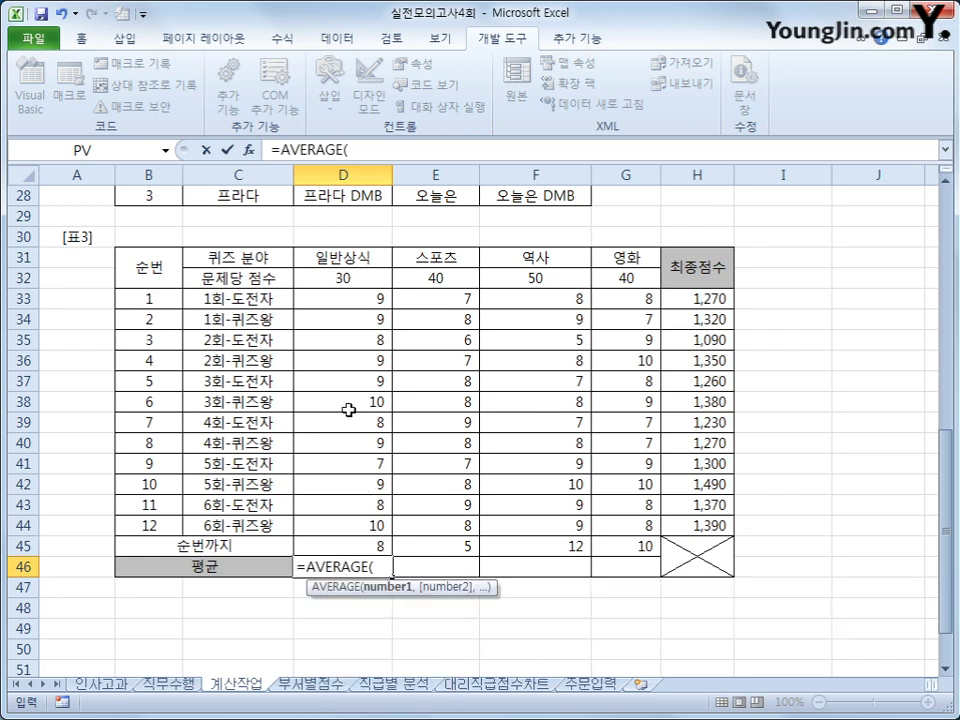
drag(334, 298, 338, 454)
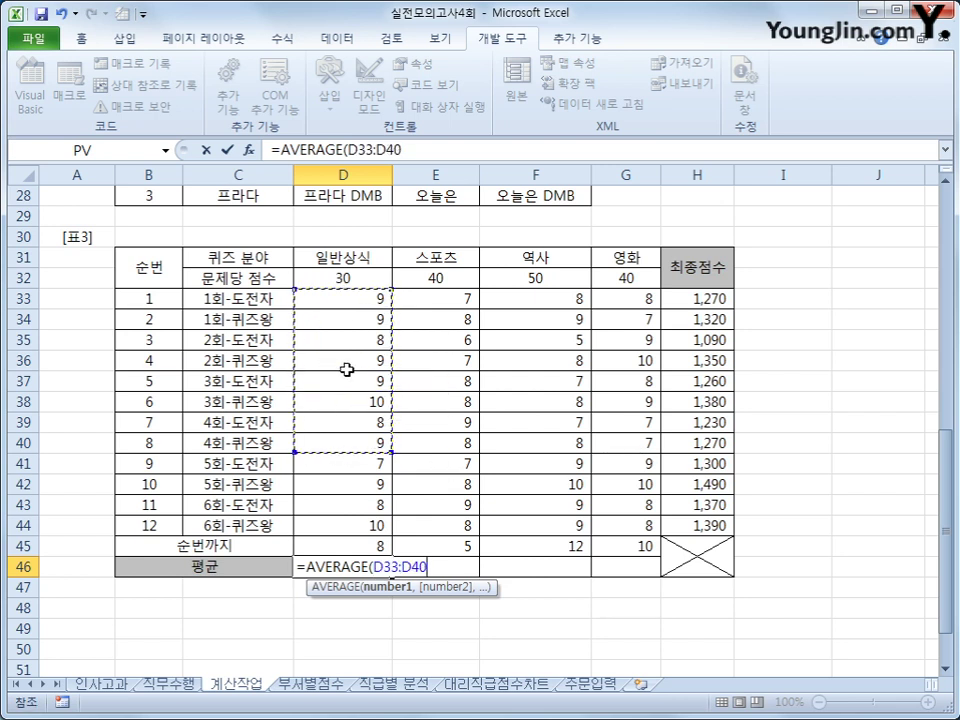
Replace the averaged range with D33 followed by a colon, leaving the end of the range open.
click(337, 297)
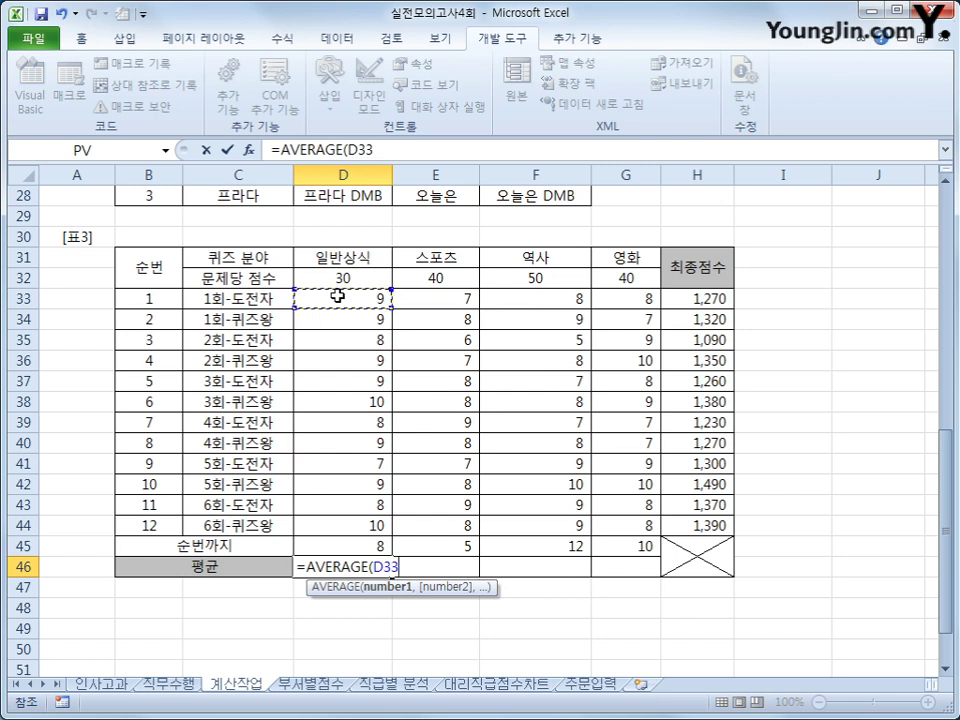
key(F8)
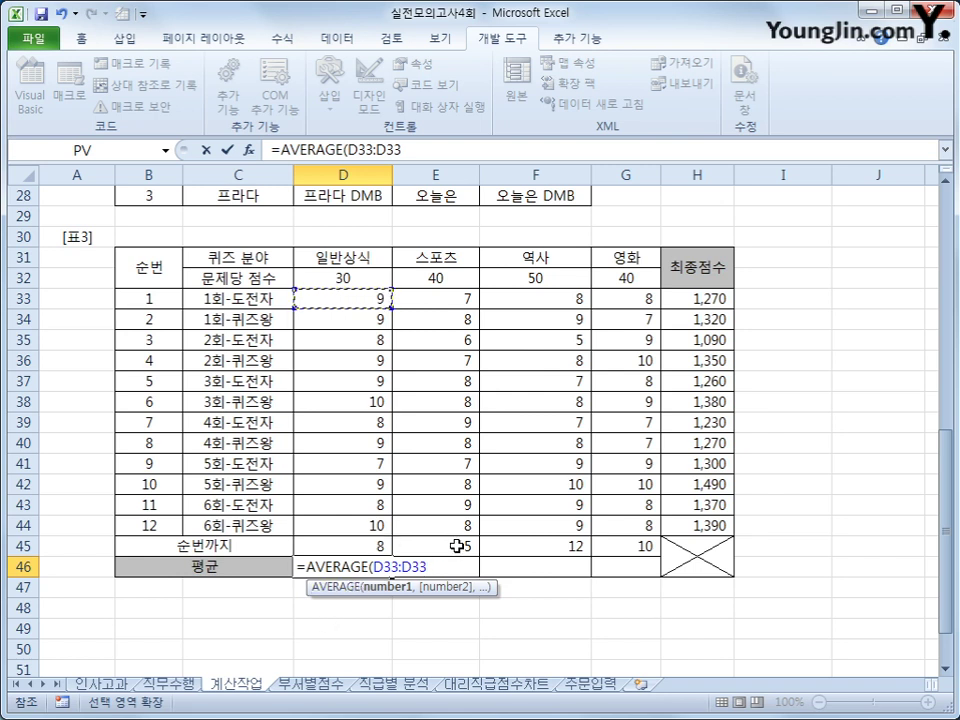
key(BackSpace)
key(BackSpace)
key(BackSpace)
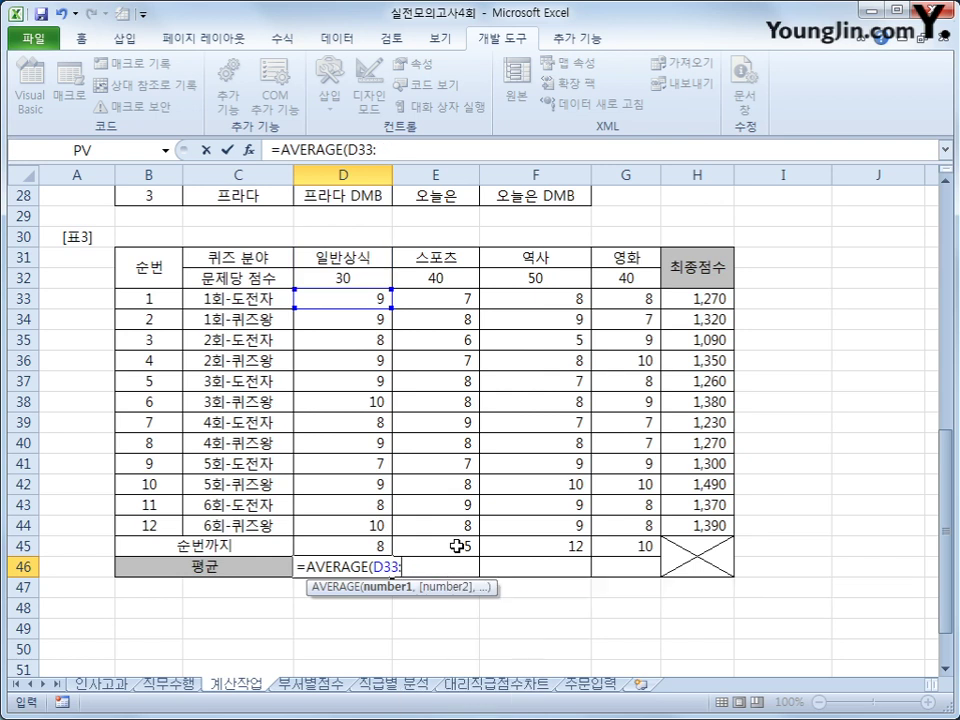
Add an OFFSET function as the end of the averaged range, with D33 as its reference.
text(off)
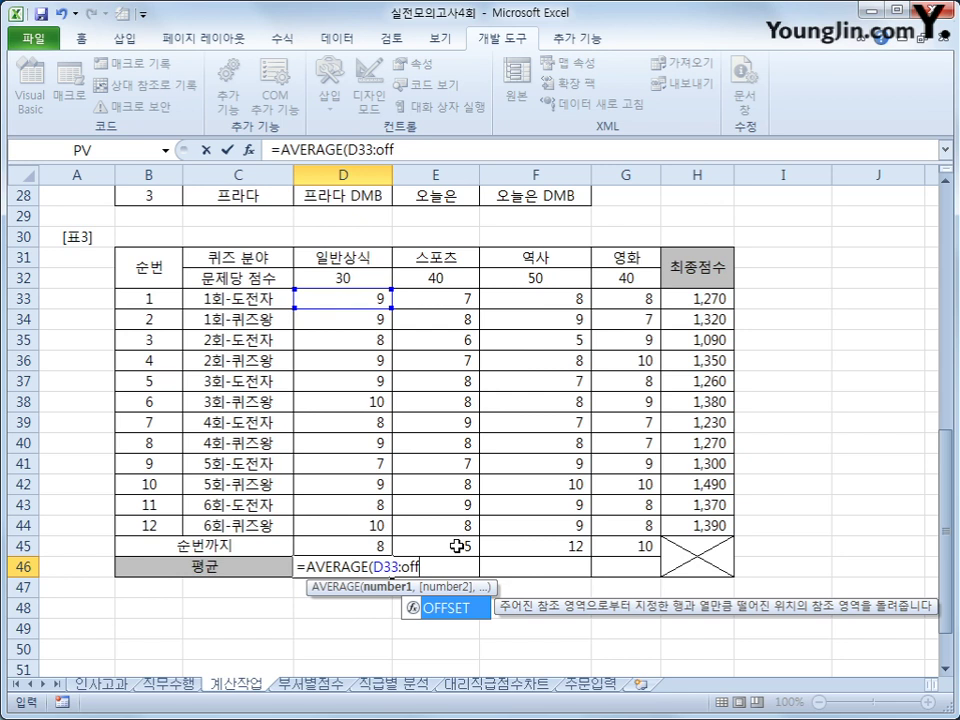
key(Tab)
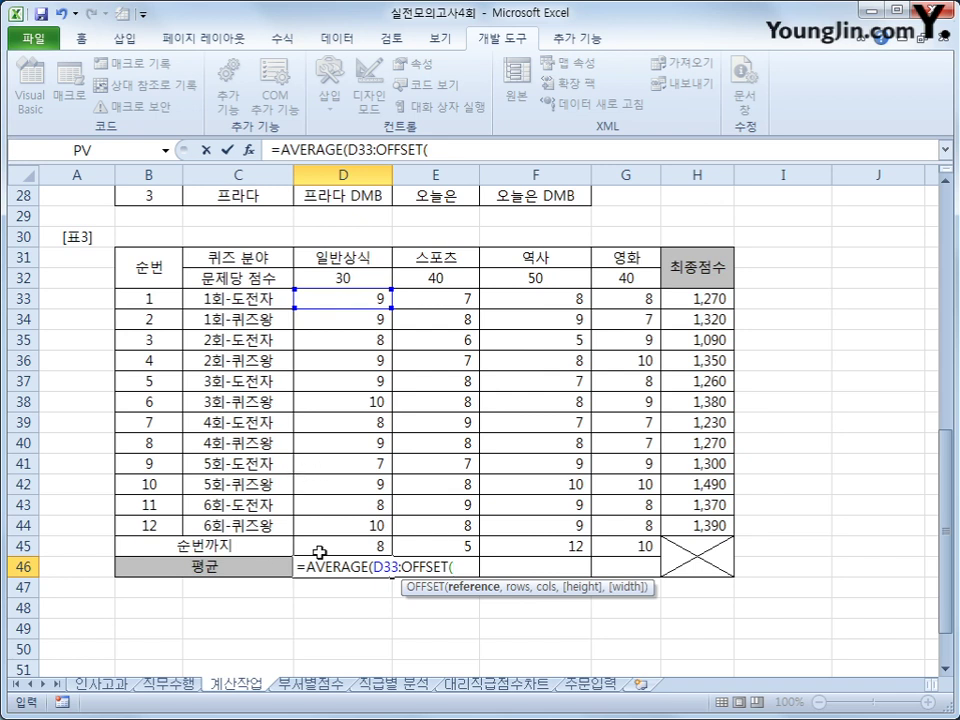
click(349, 301)
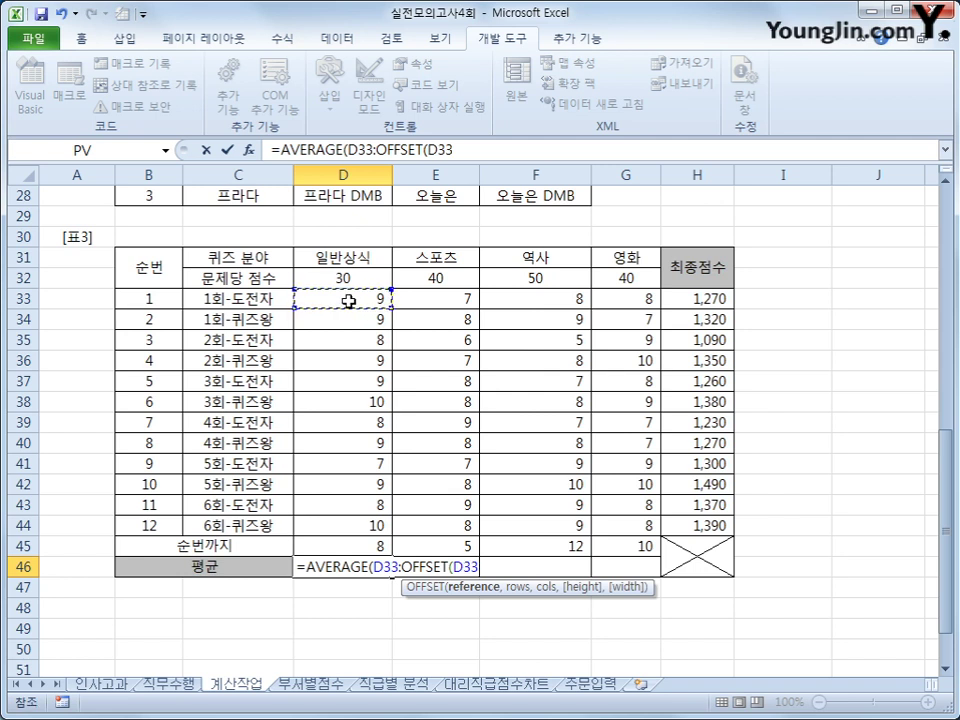
Extend the average formula in D46 by giving OFFSET the rows argument D45-1.
text(,)
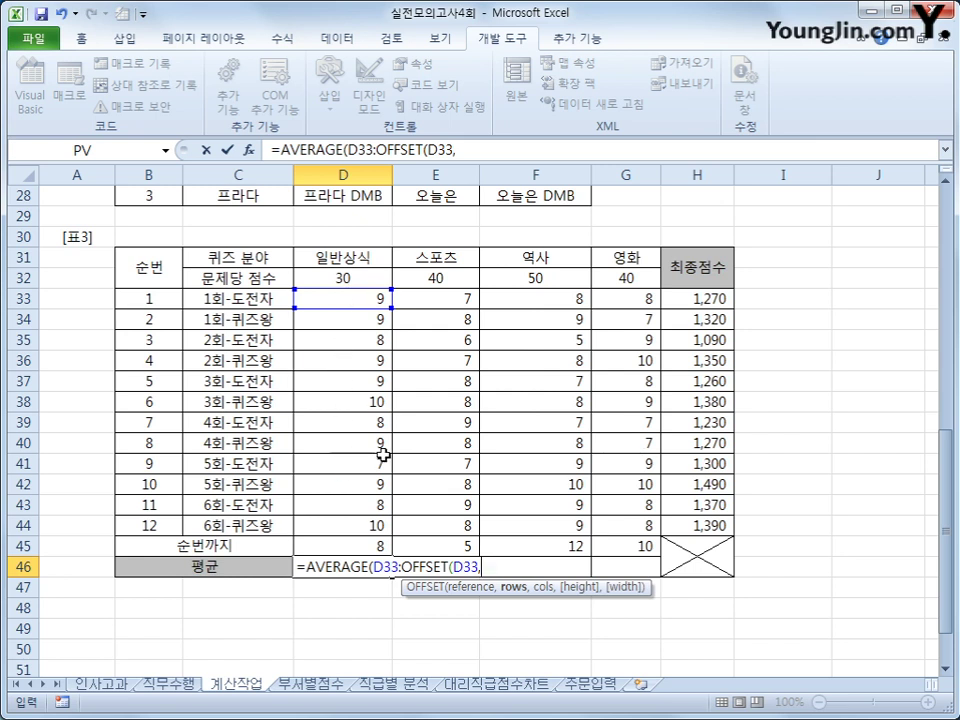
click(371, 545)
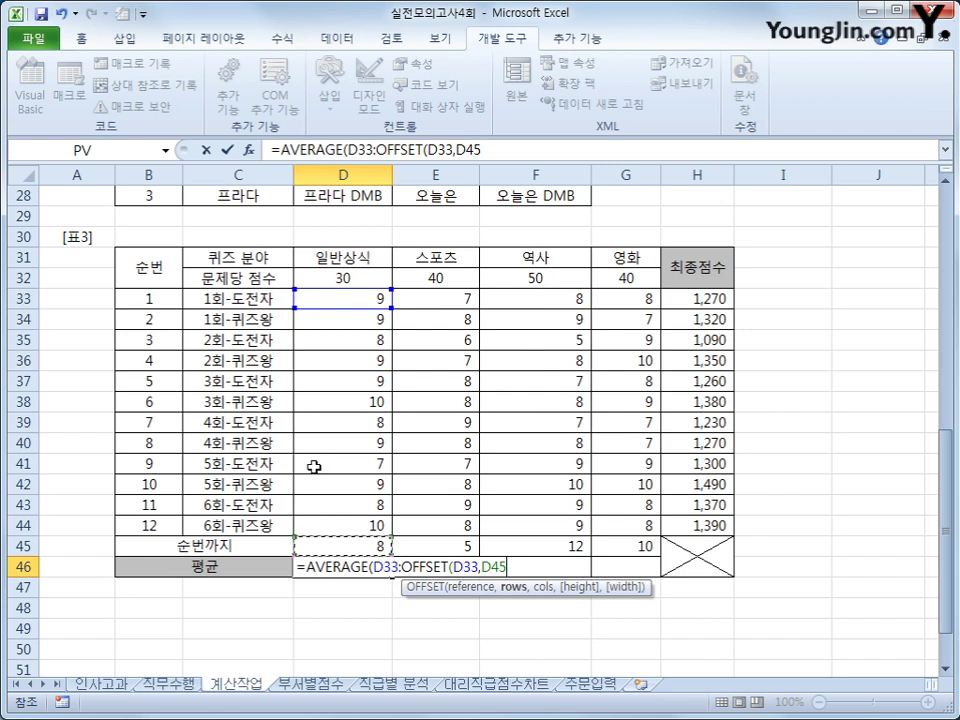
text(-)
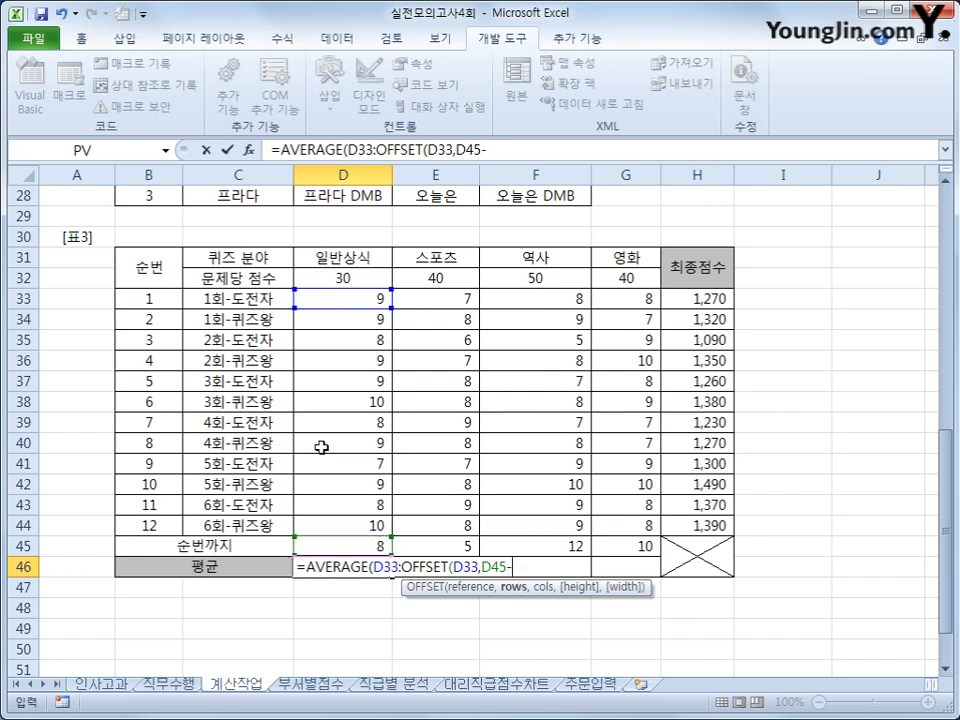
text(1)
key(ctrl+2)
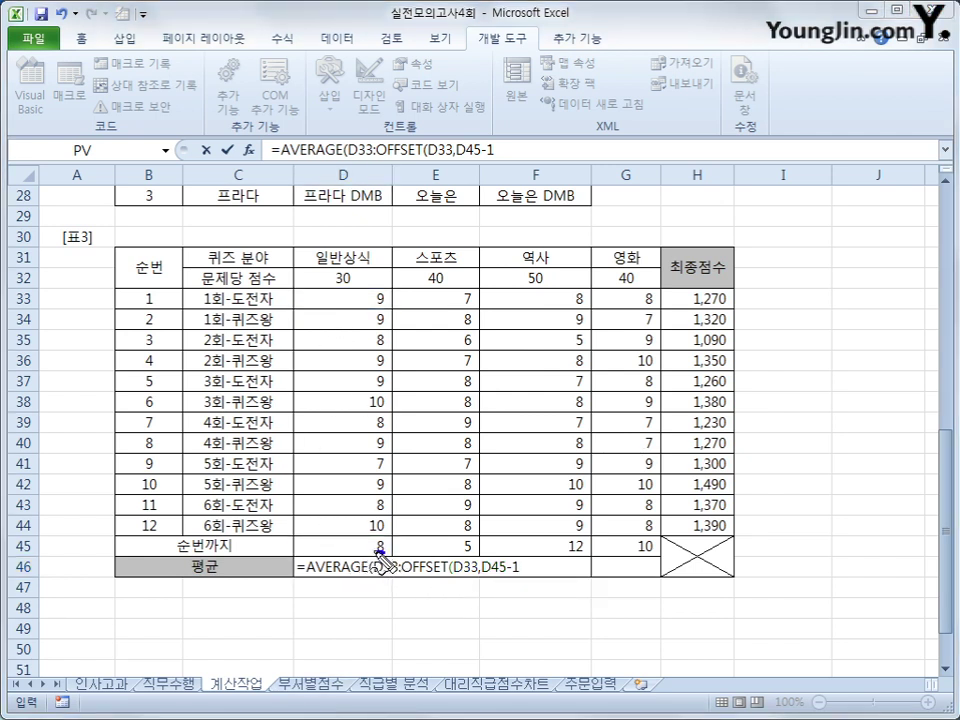
mouse_move(384, 540)
mouse_down()
mouse_move(370, 548)
mouse_move(386, 544)
mouse_move(388, 558)
mouse_up()
mouse_move(346, 293)
mouse_down()
mouse_move(346, 306)
mouse_move(394, 309)
mouse_move(393, 296)
mouse_move(346, 297)
mouse_move(334, 325)
mouse_move(339, 344)
mouse_move(322, 350)
mouse_move(330, 427)
mouse_move(319, 460)
mouse_move(384, 472)
mouse_move(296, 472)
mouse_move(365, 458)
mouse_move(388, 469)
mouse_move(378, 479)
mouse_up()
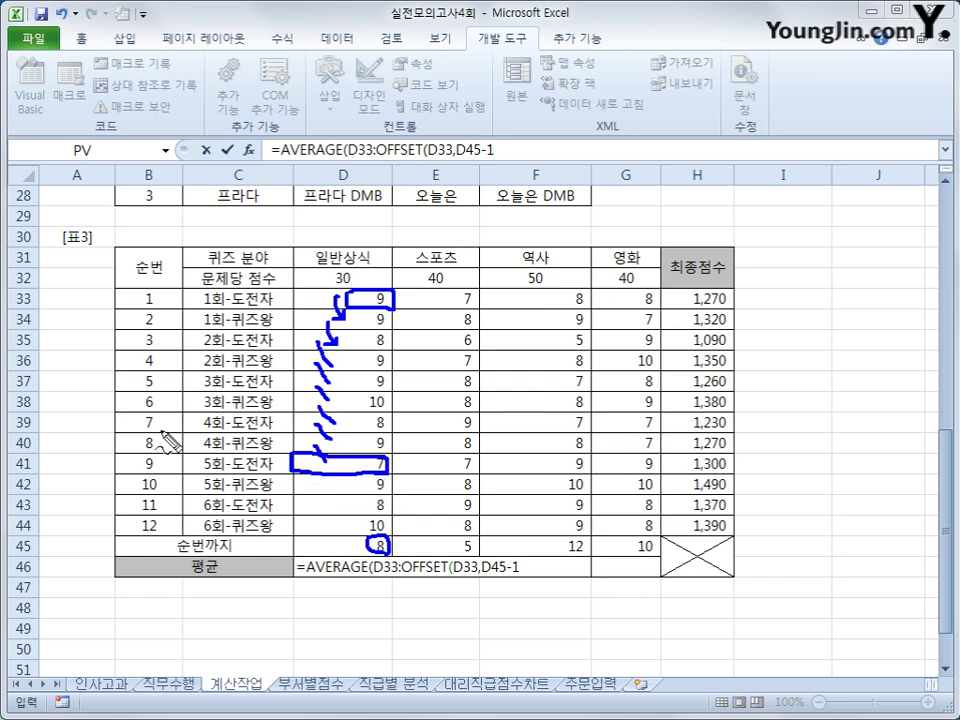
drag(146, 439, 367, 443)
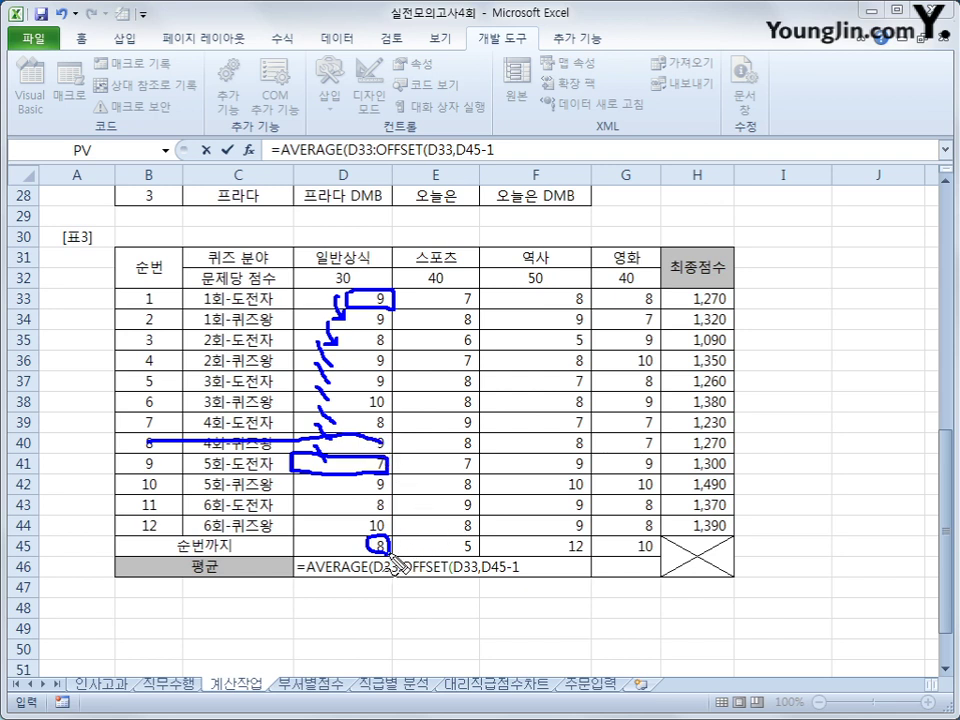
mouse_move(390, 540)
mouse_down()
mouse_move(381, 551)
mouse_move(398, 553)
mouse_up()
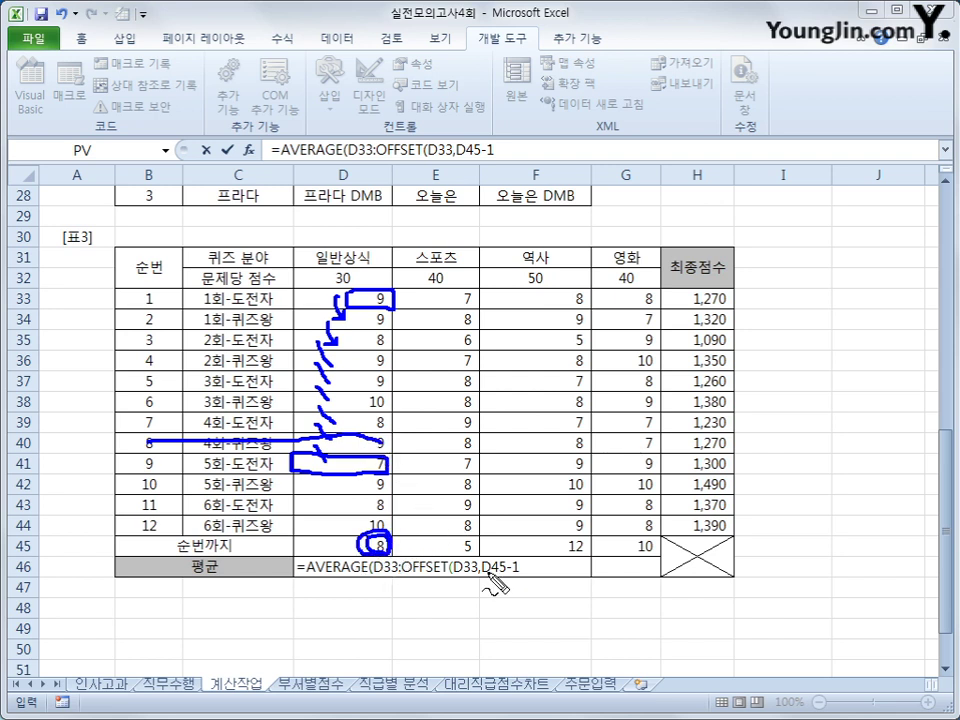
drag(484, 574, 530, 577)
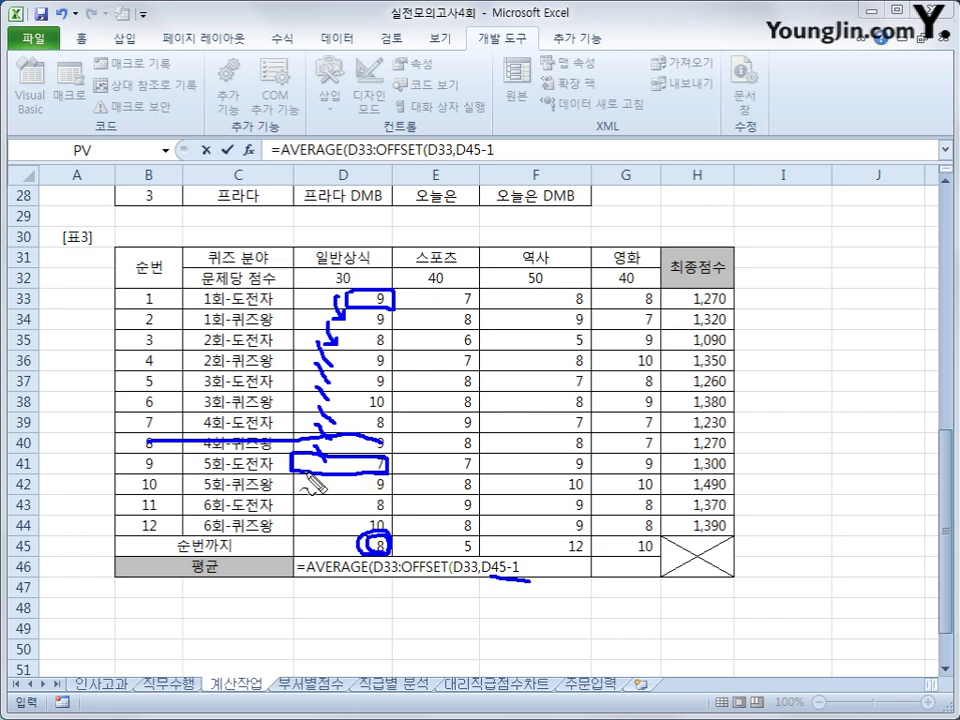
mouse_move(405, 447)
mouse_down()
mouse_move(343, 446)
mouse_move(320, 462)
mouse_up()
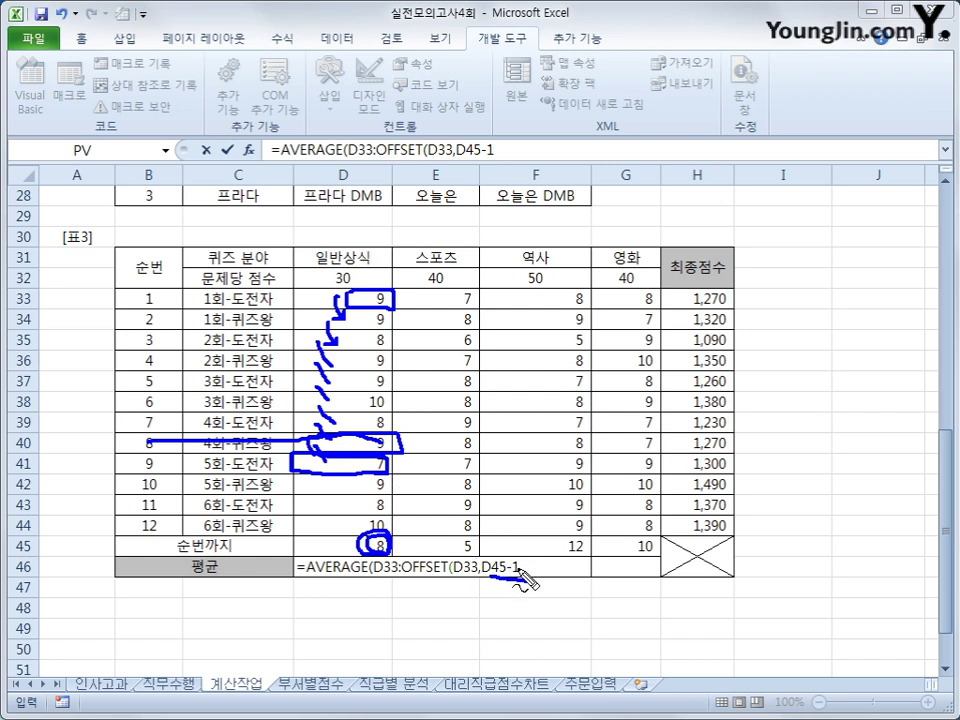
key(Escape)
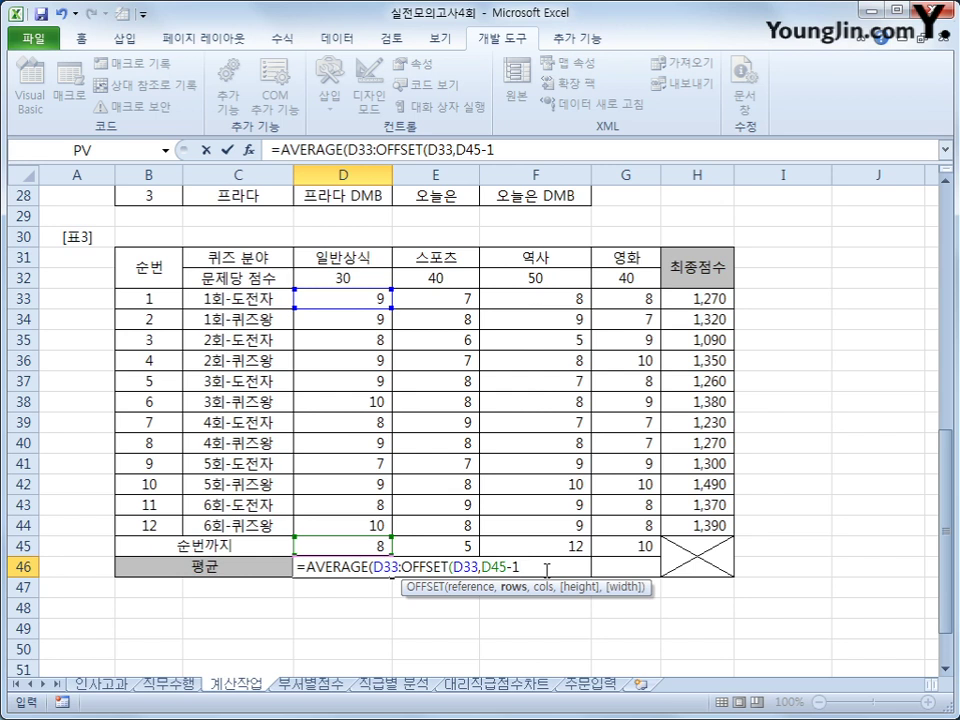
Complete the D46 formula with a column offset of 0, as =AVERAGE(D33:OFFSET(D33,D45-1,0)).
text(,)
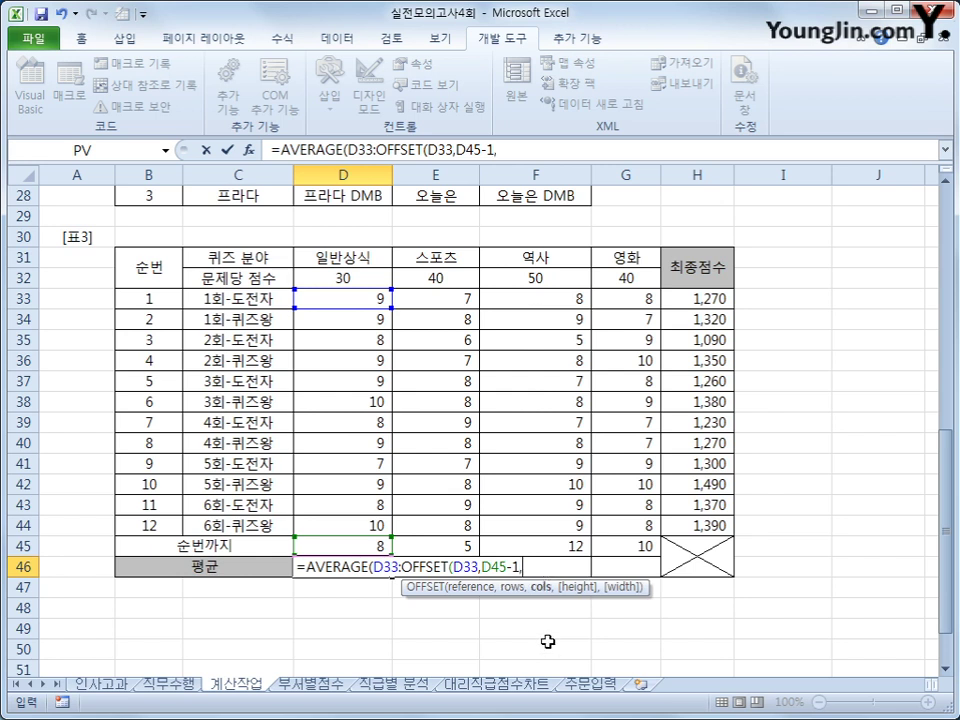
text(0)))
key(Return)
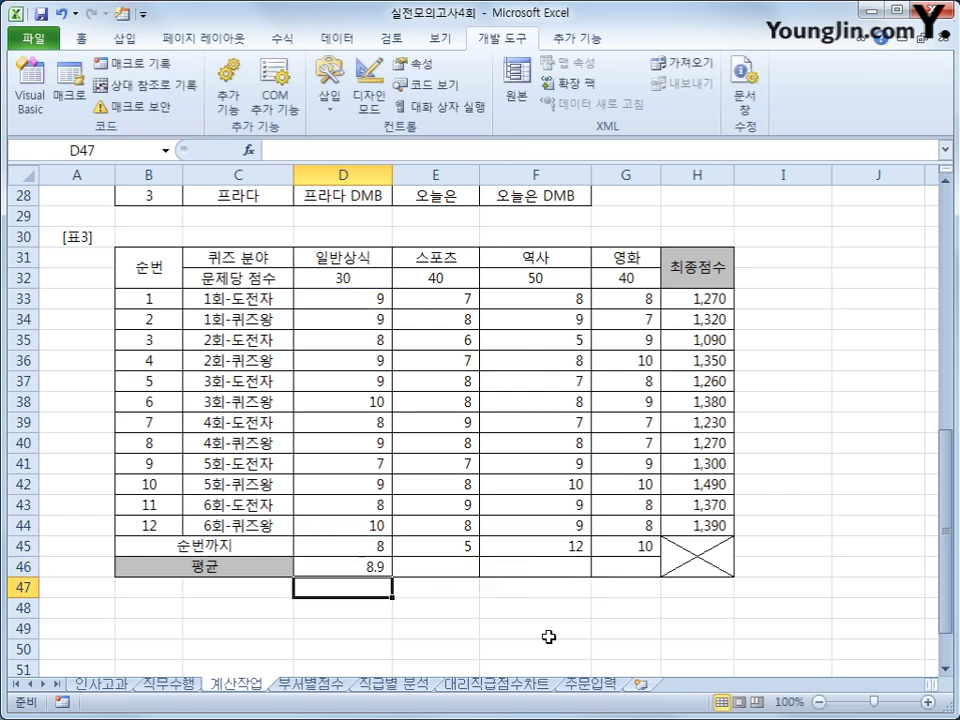
Copy the average formula from D46 across the 평균 row to G46 and check the copied formulas.
key(Up)
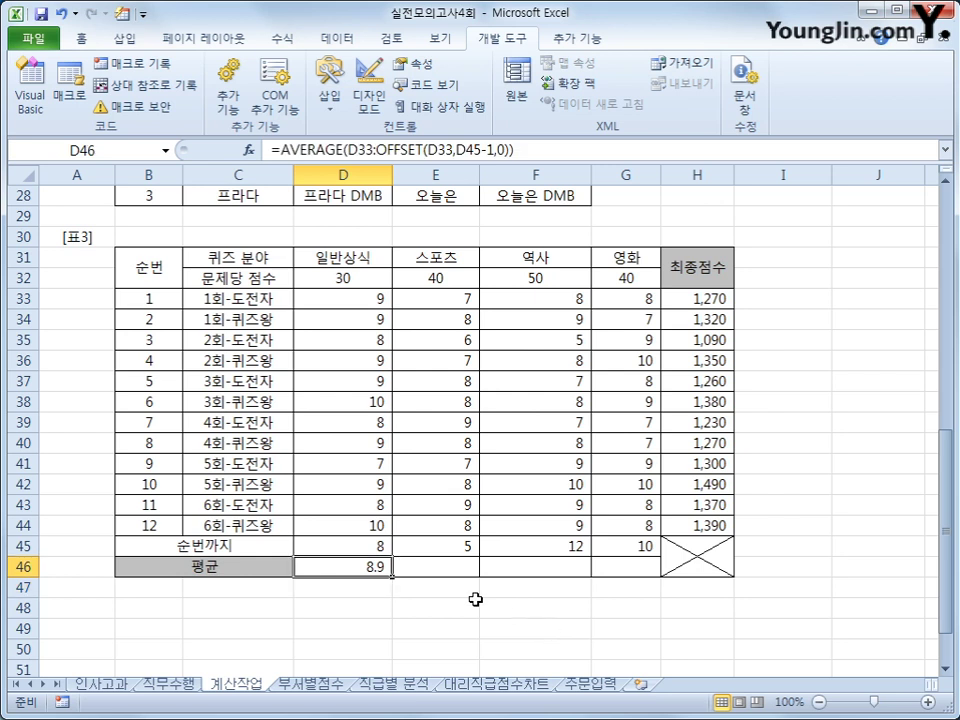
drag(395, 578, 643, 591)
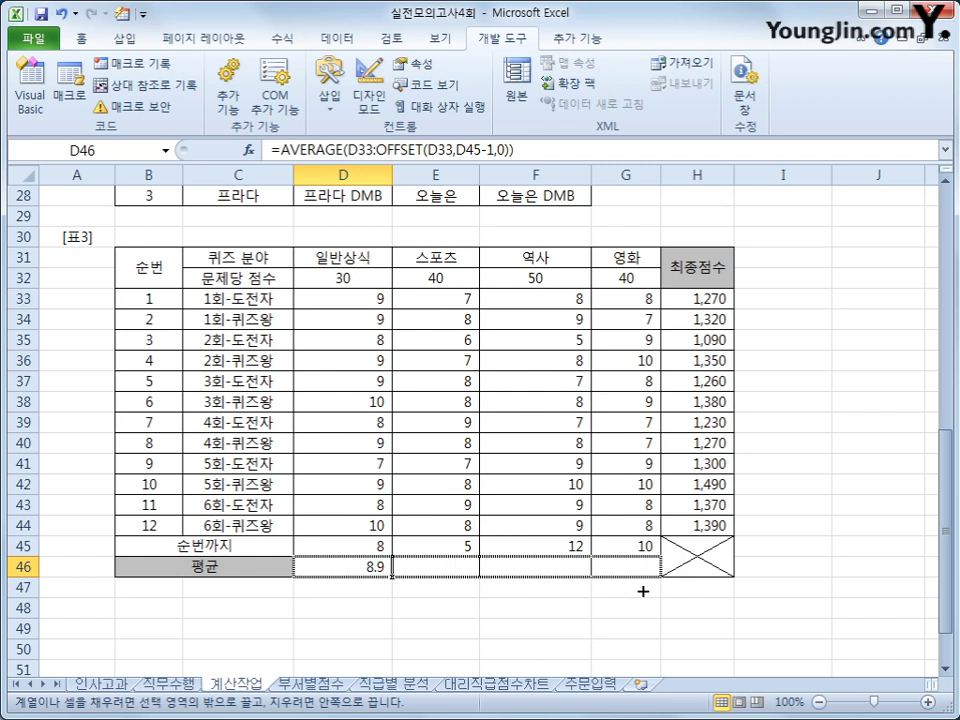
drag(643, 591, 643, 588)
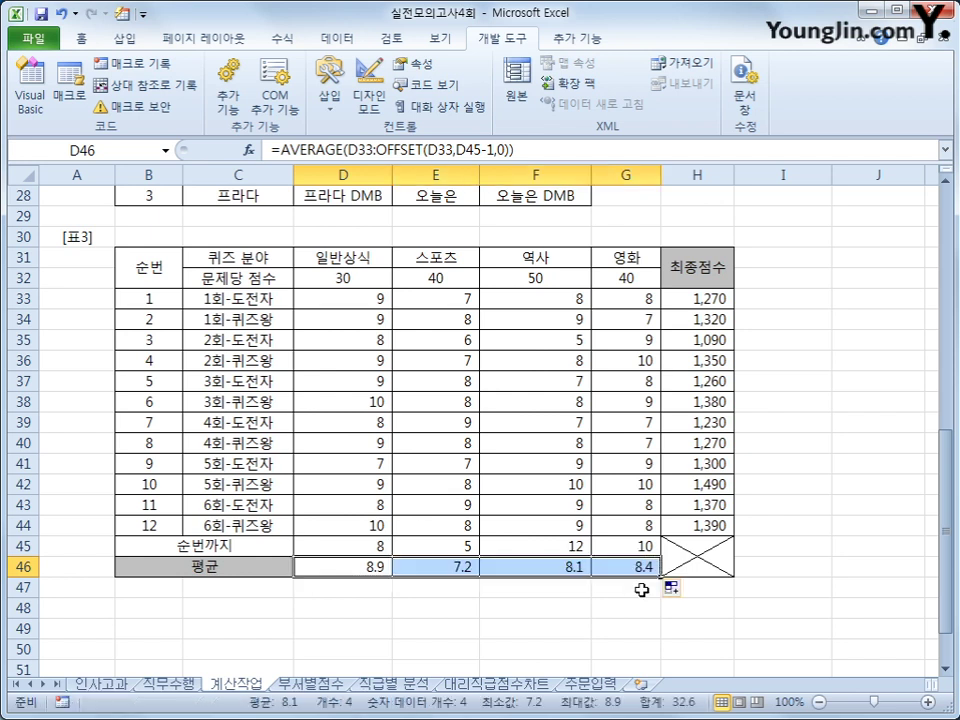
click(450, 553)
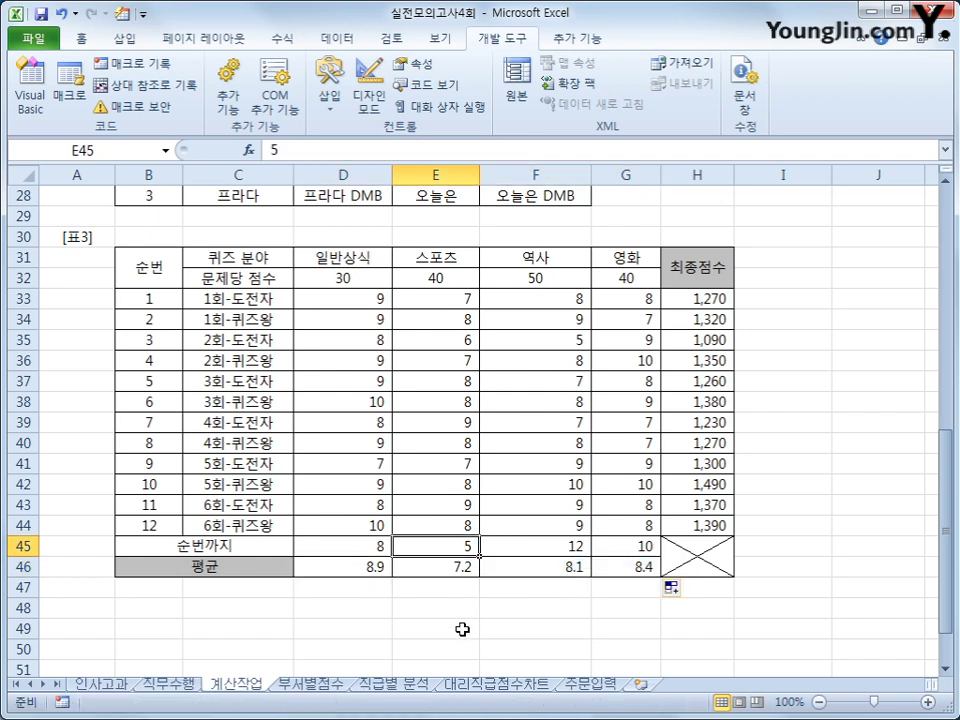
click(556, 563)
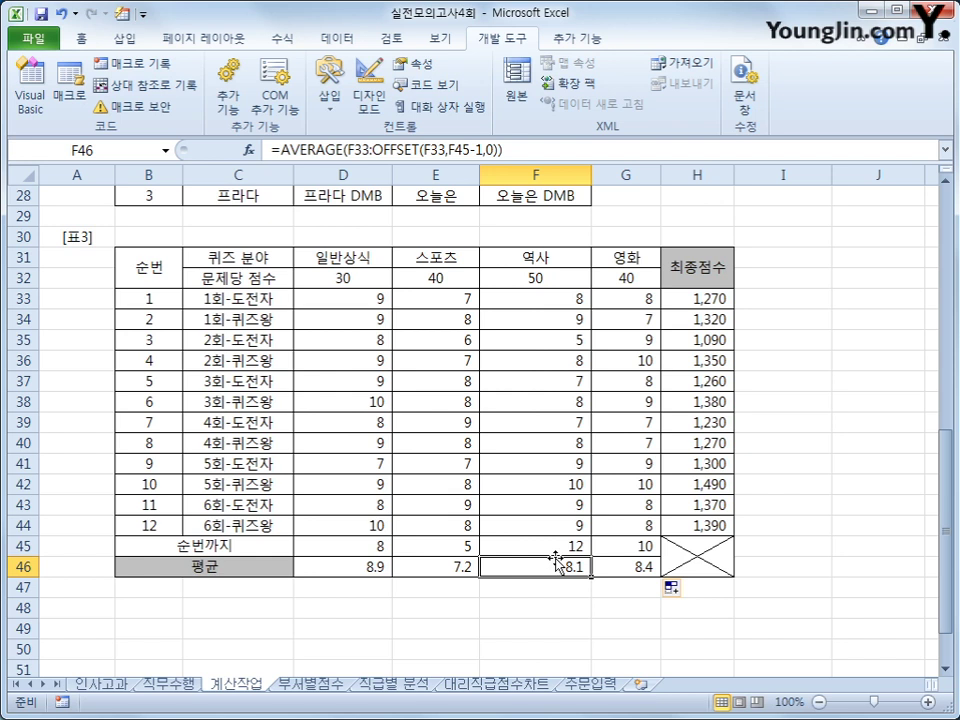
click(621, 572)
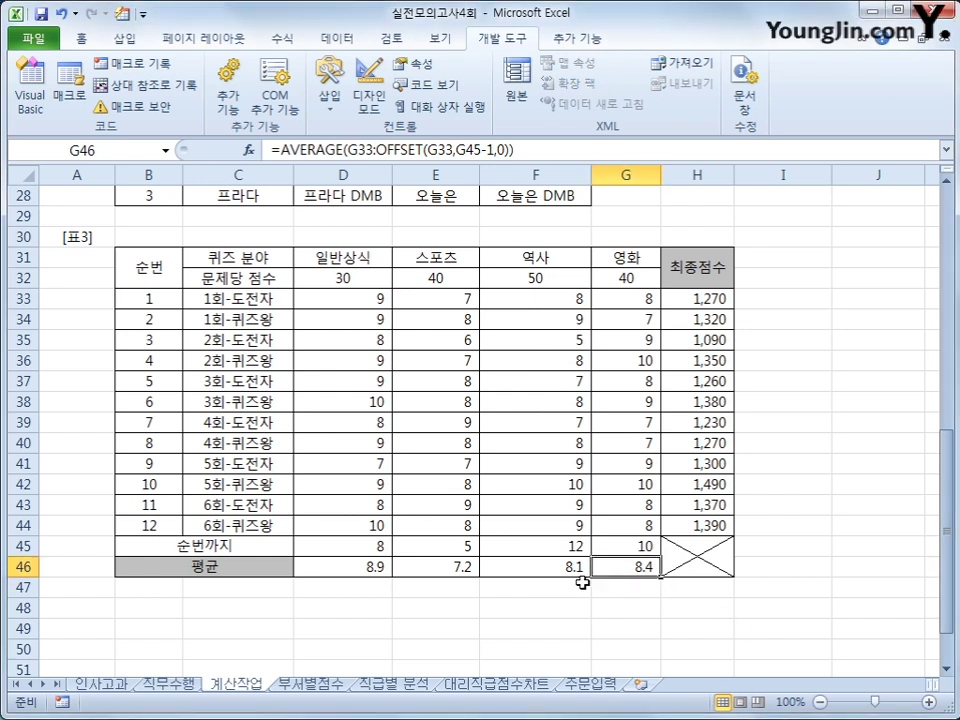
Create a pivot table from the range A1:G47 on the 부서별점수 sheet, placed at cell I4 of the same sheet.
click(335, 688)
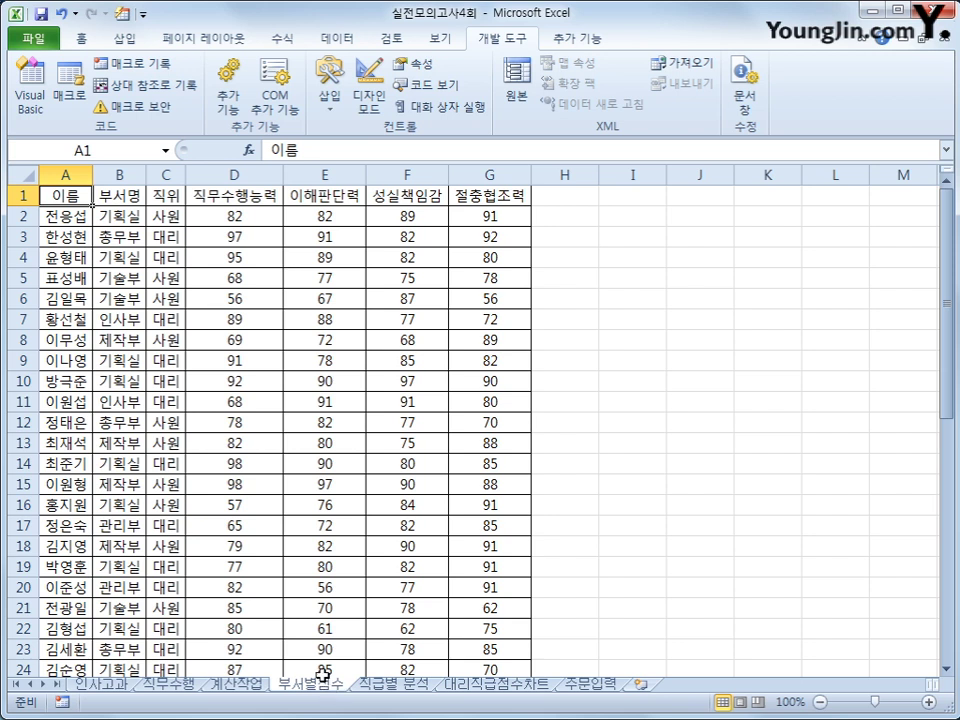
click(124, 38)
click(36, 72)
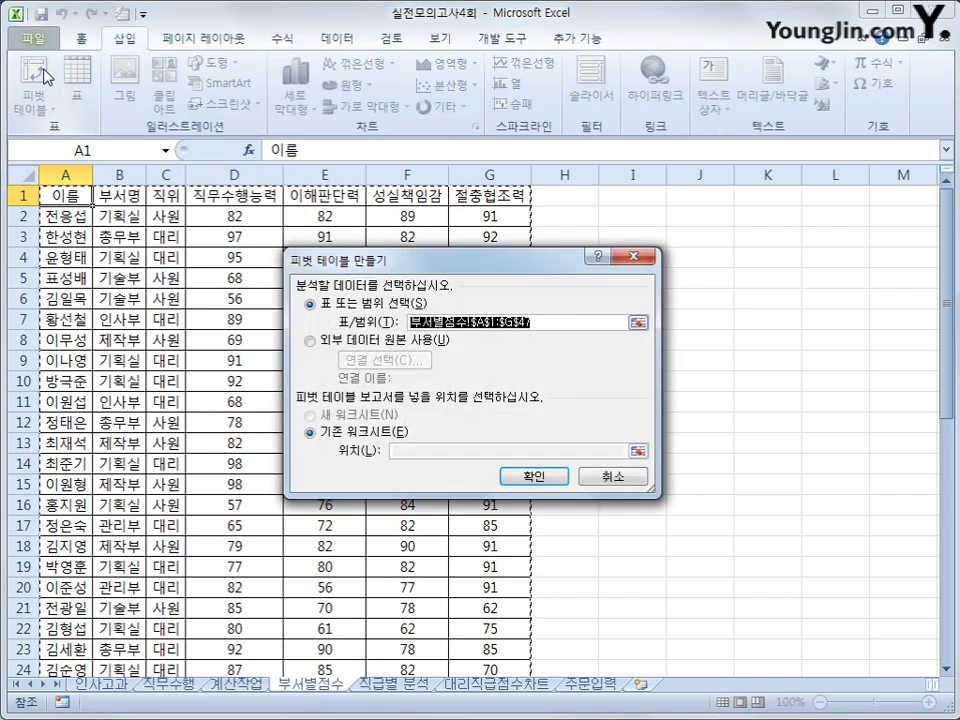
scroll(118, 339, down, 9)
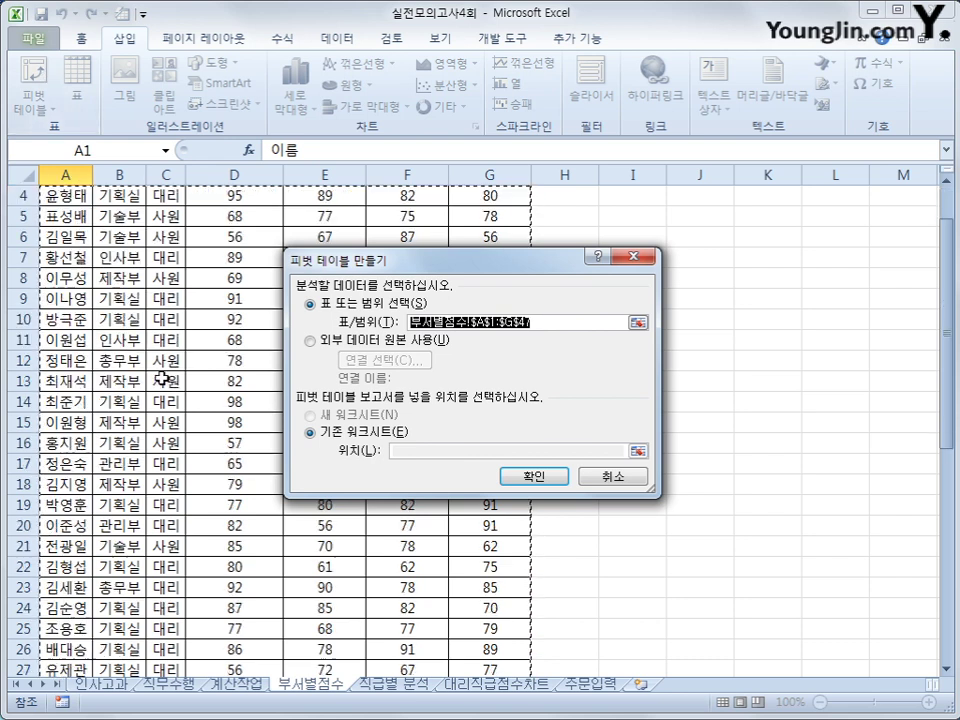
scroll(166, 416, up, 8)
scroll(166, 416, up, 1)
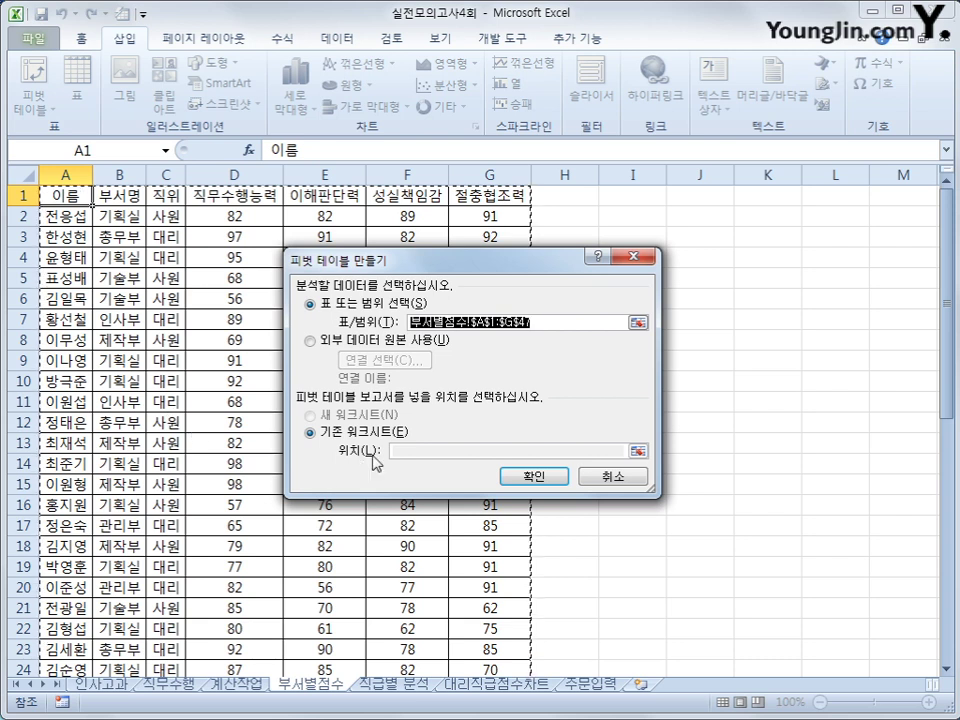
click(405, 455)
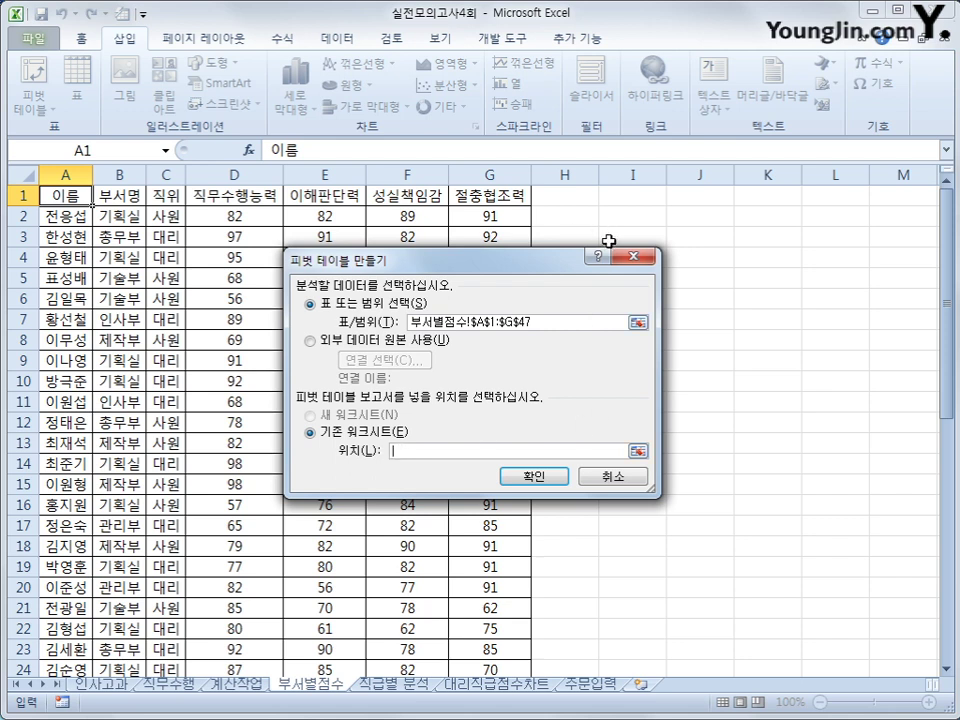
drag(548, 263, 539, 346)
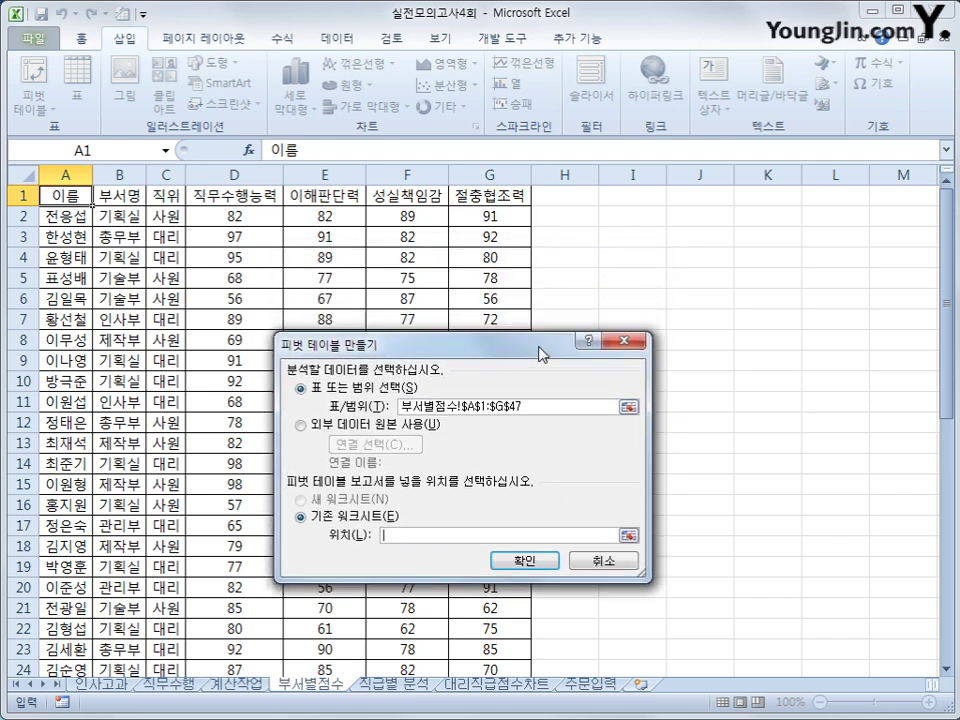
click(615, 259)
click(545, 562)
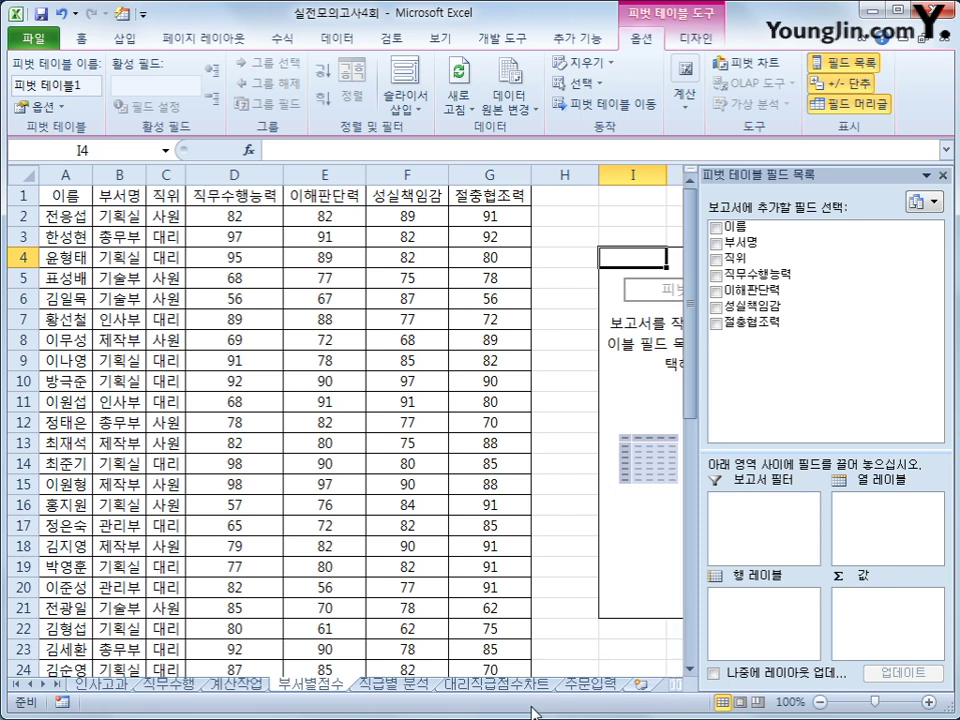
Use 부서명 as the pivot table's report filter and 이름 as its row label.
drag(613, 677, 632, 684)
click(665, 685)
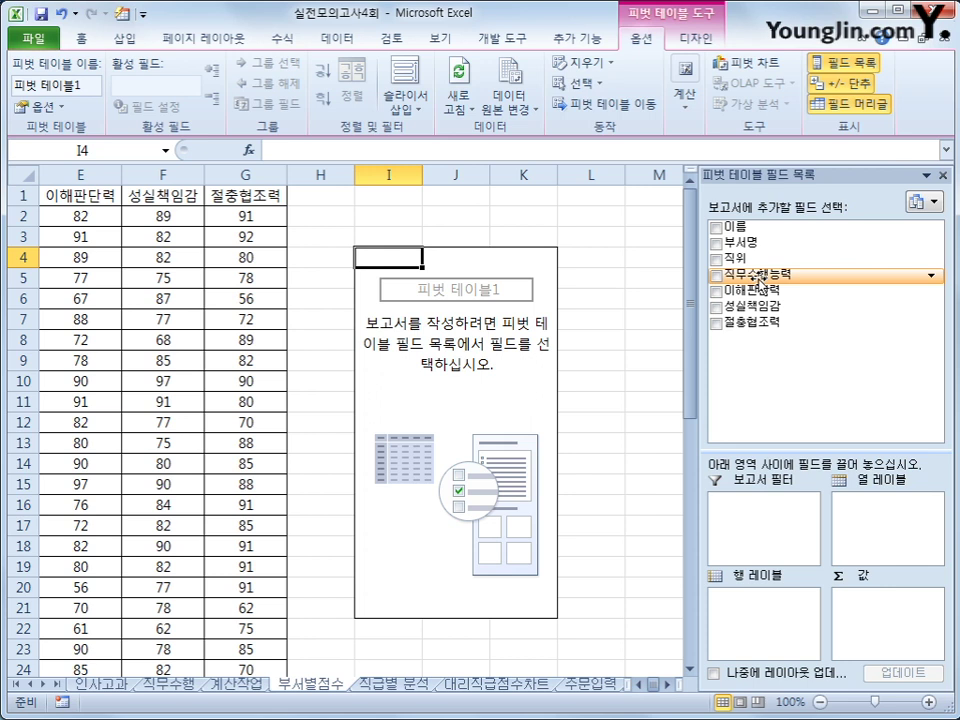
drag(742, 242, 746, 536)
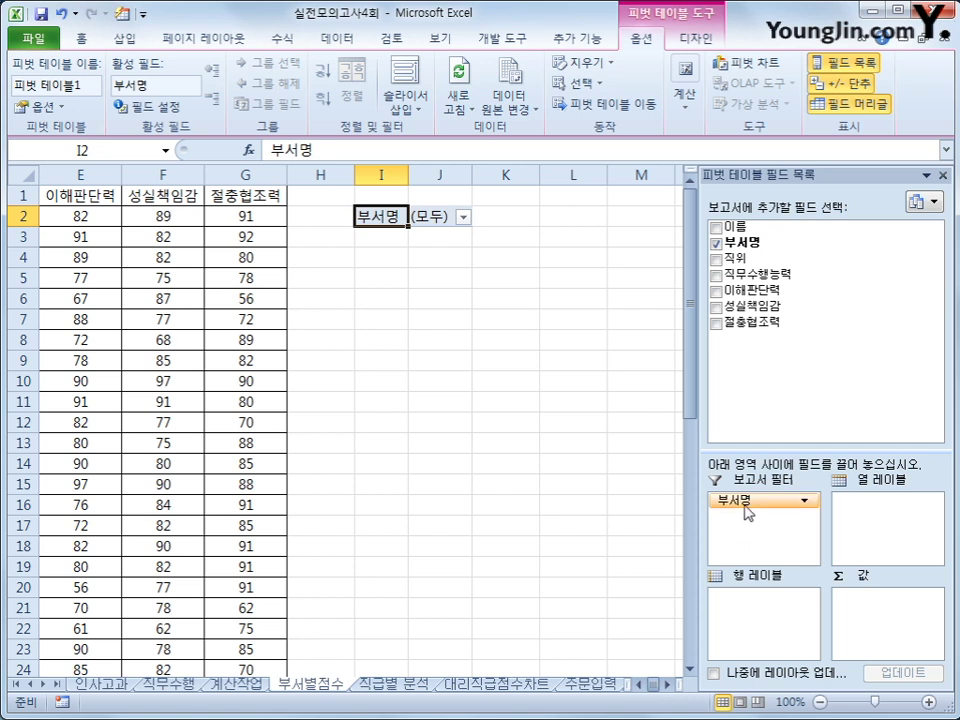
drag(736, 228, 781, 623)
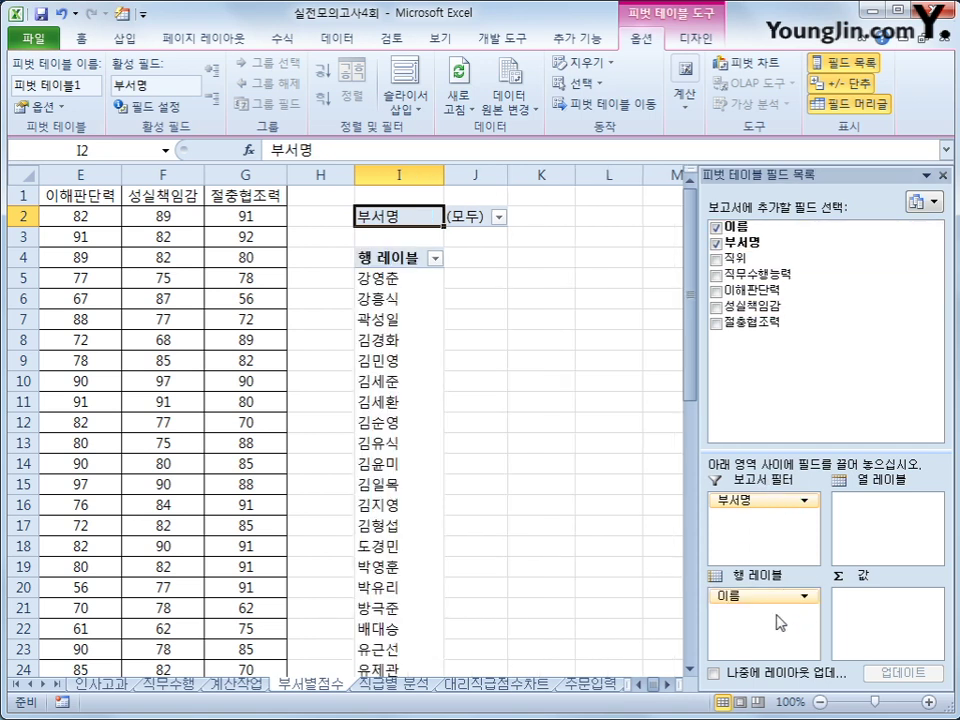
Add 직무수행능력, 이해판단력, 성실책임감 and 절충협조력 to the pivot table's values.
drag(790, 273, 882, 652)
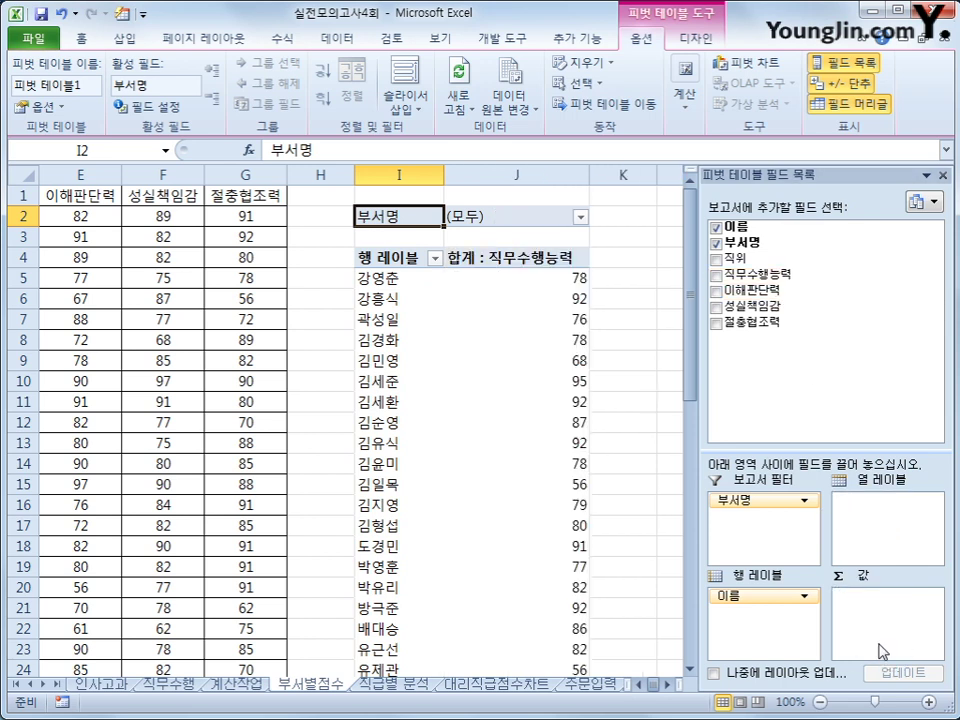
drag(752, 290, 888, 645)
drag(760, 306, 877, 652)
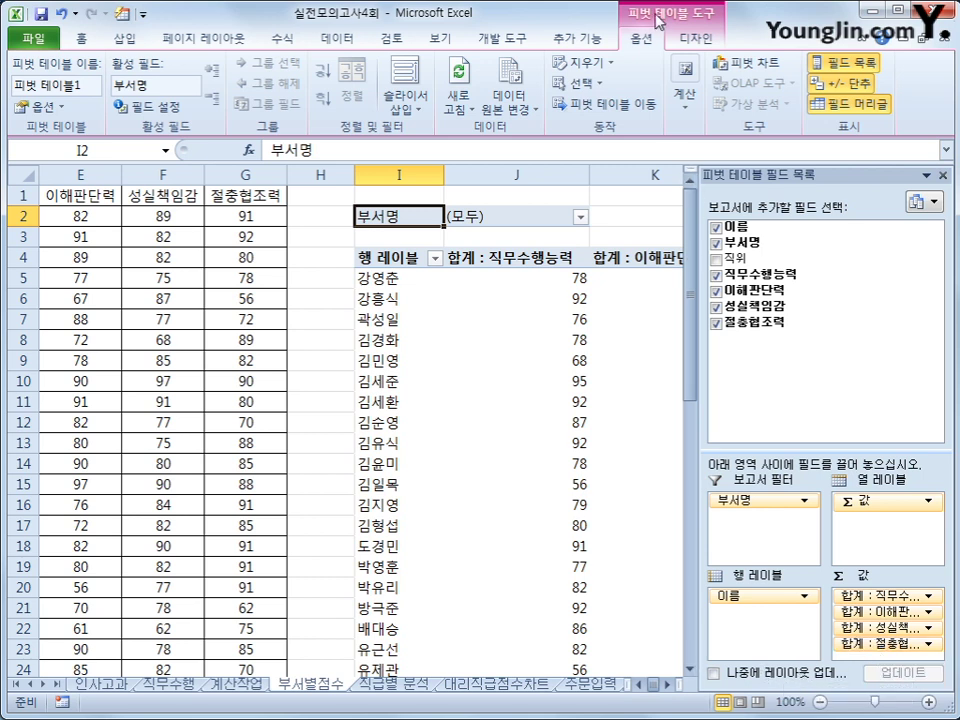
Set the pivot table's report layout to tabular form (테이블 형식으로 표시).
click(689, 41)
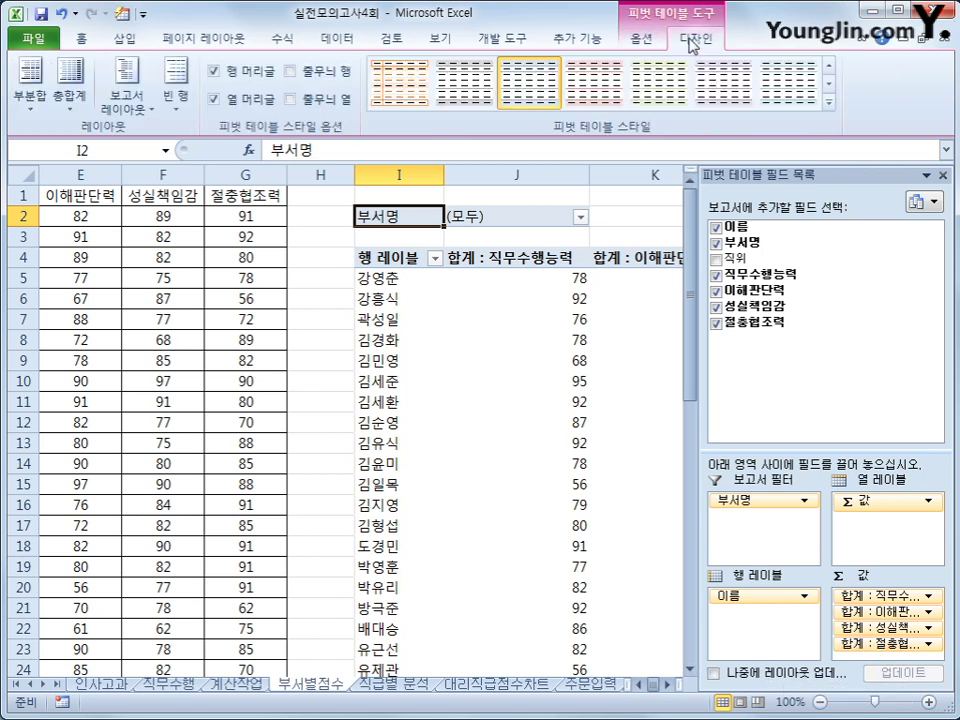
click(124, 116)
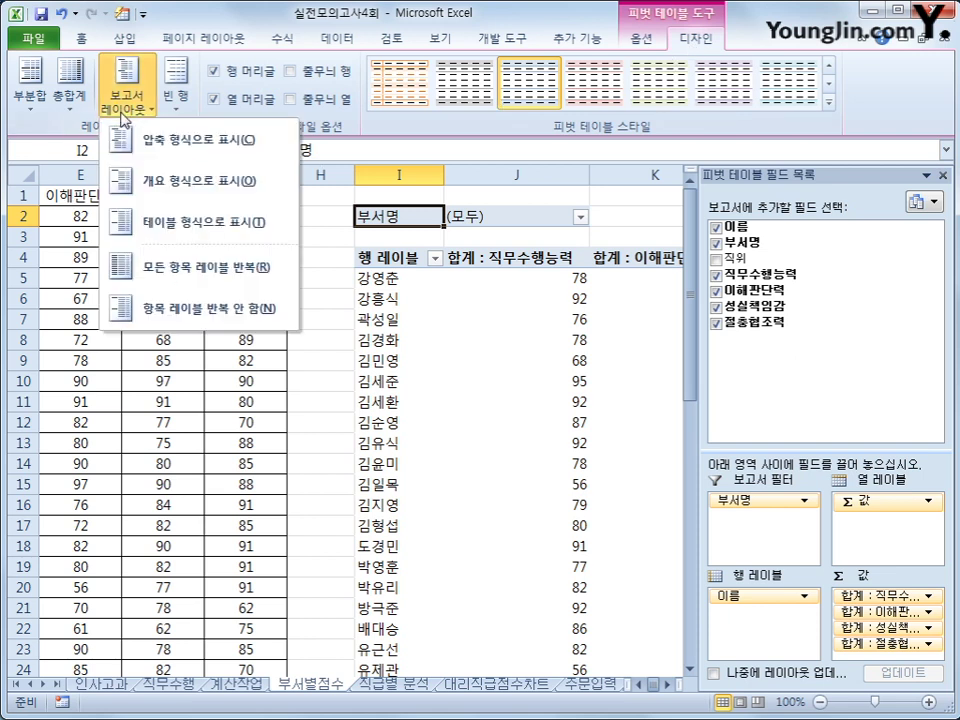
click(166, 224)
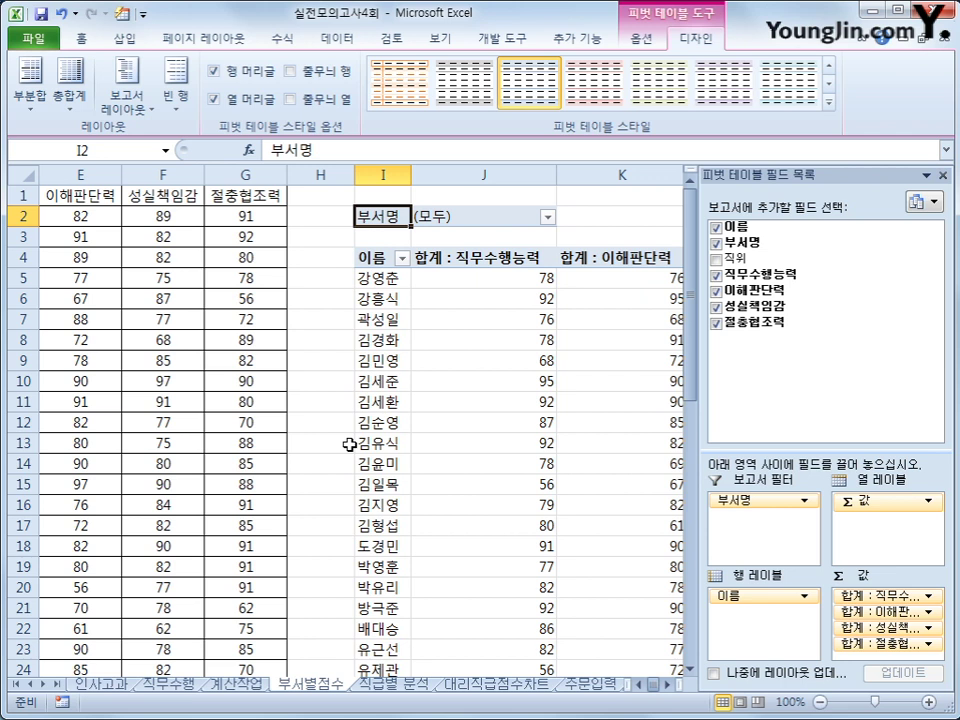
Start a new calculated field in the pivot table and name it 표준편차.
click(644, 40)
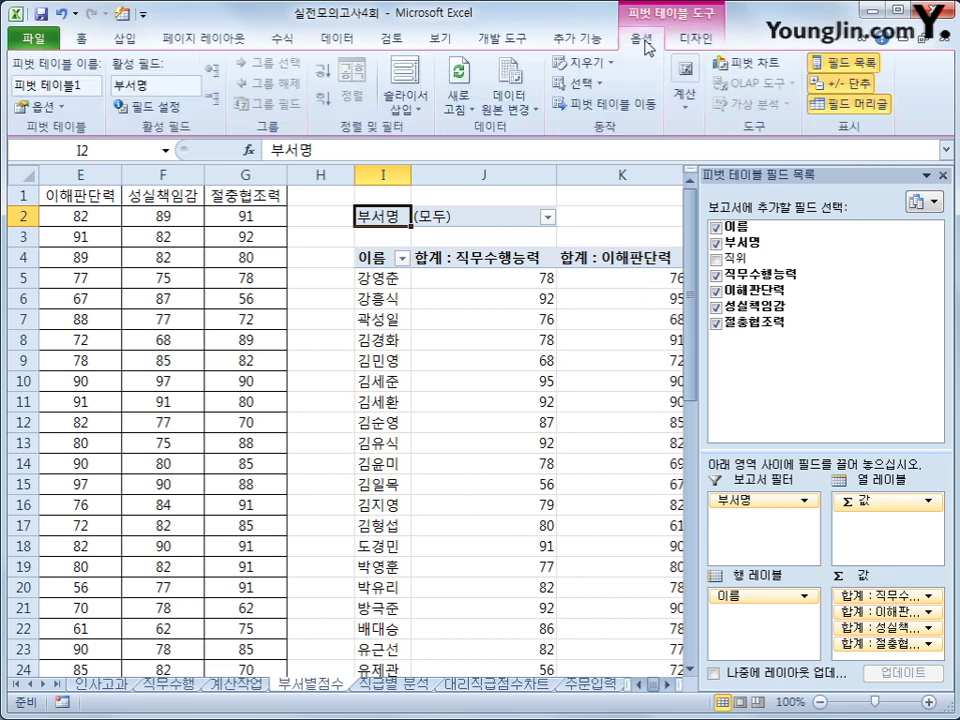
click(684, 108)
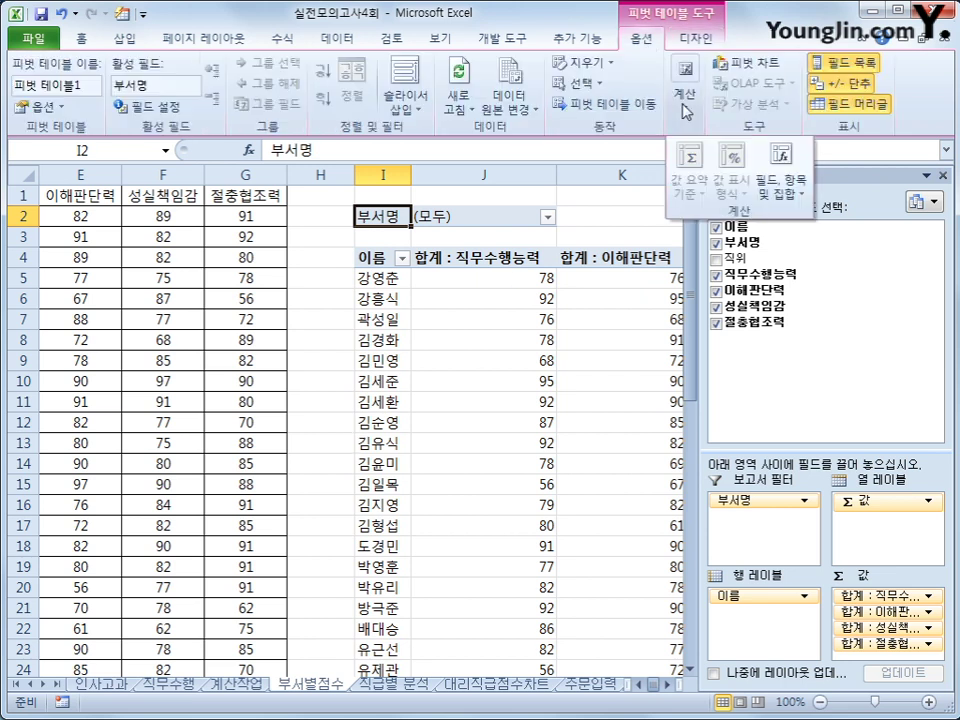
click(782, 160)
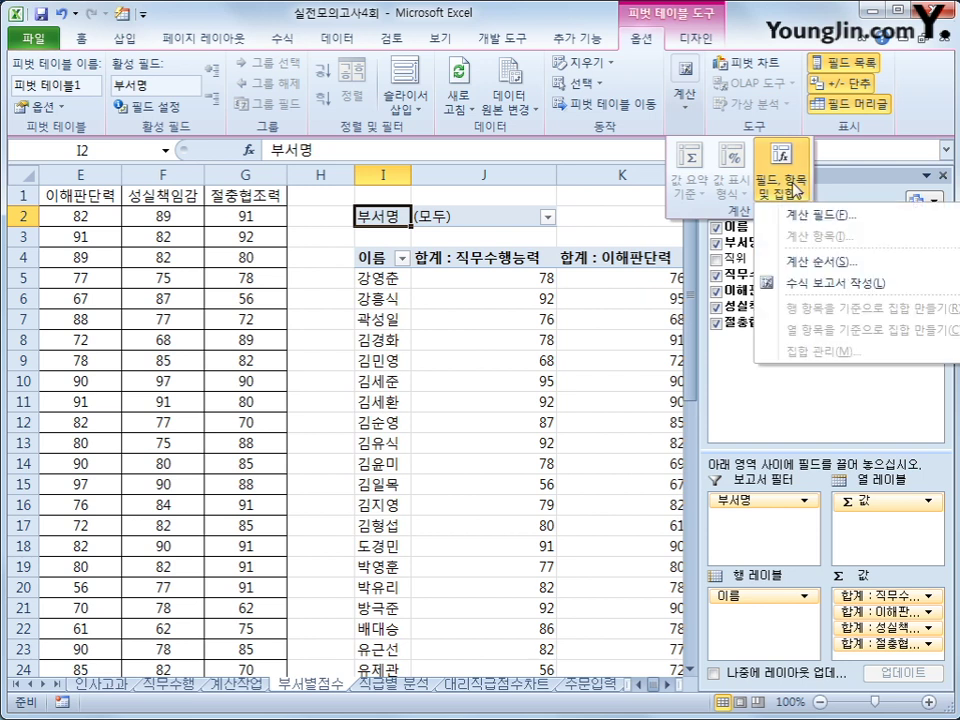
click(795, 214)
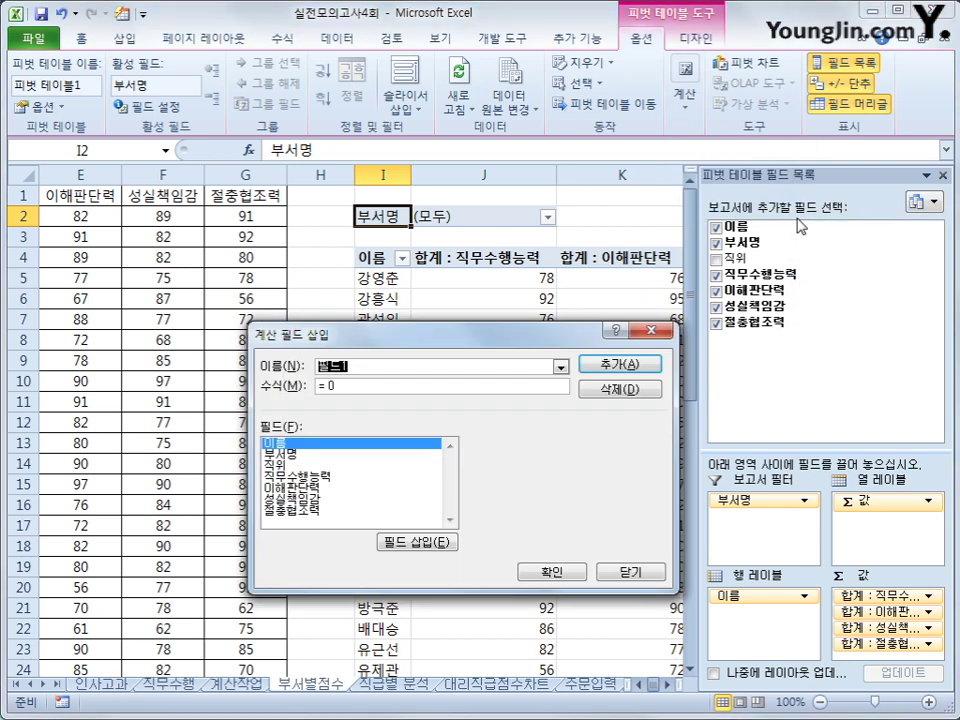
text(vy)
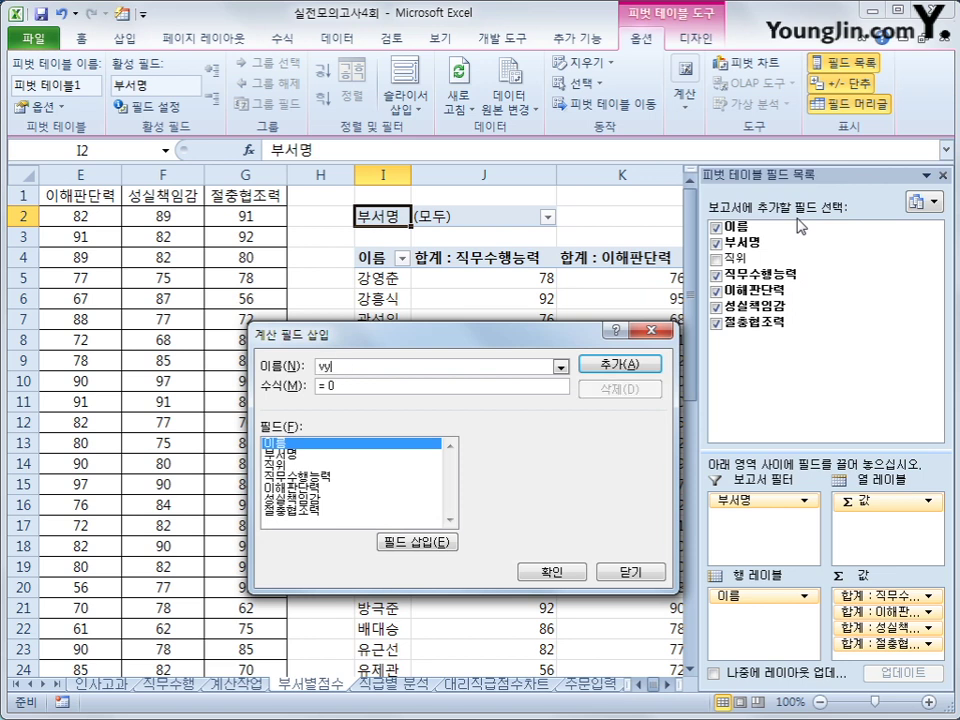
key(BackSpace)
key(BackSpace)
text(표준편차)
Define the 표준편차 field as =stdev(직무수행능력, 이해판단력, 성실책임감, 절충협조력) and add it to the pivot table.
key(Tab)
text(ㅋ)
key(BackSpace)
text(=stdev()
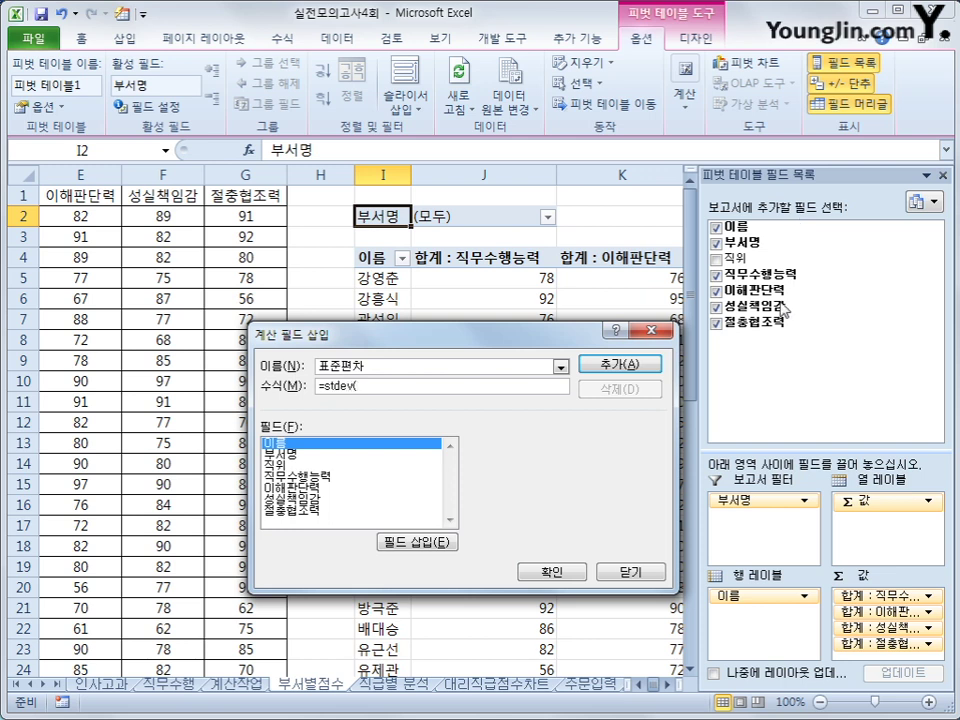
click(360, 477)
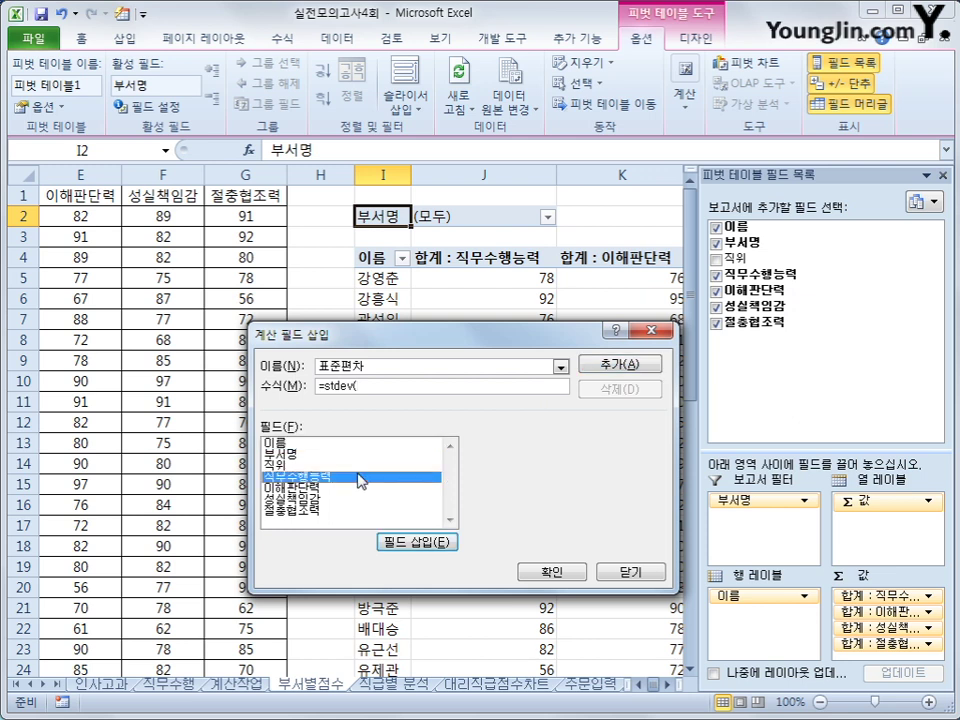
double_click(360, 478)
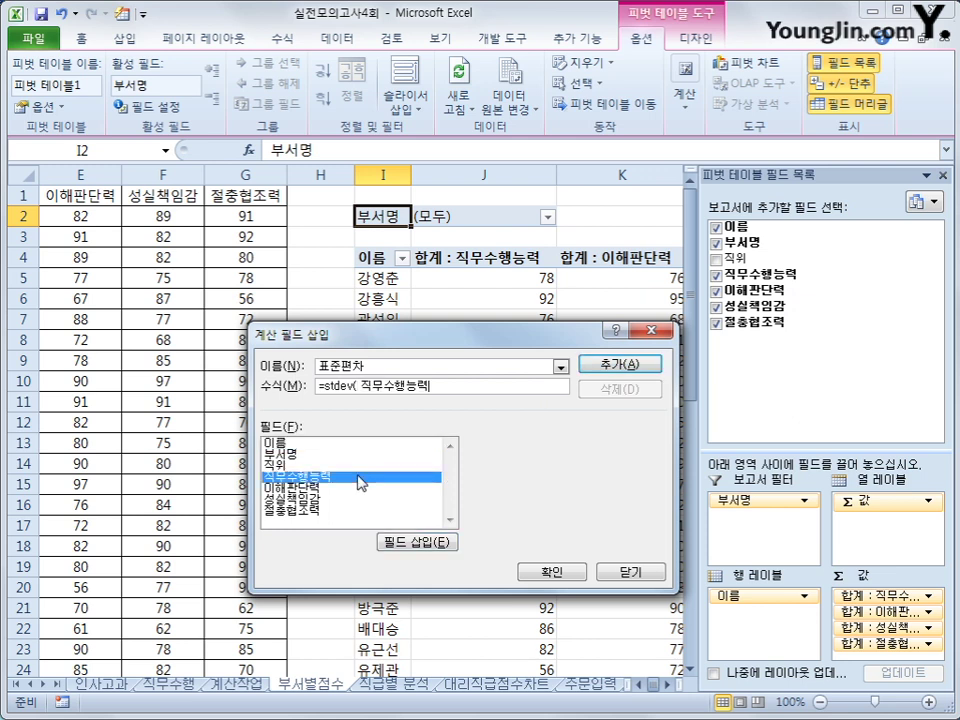
text(,)
double_click(349, 489)
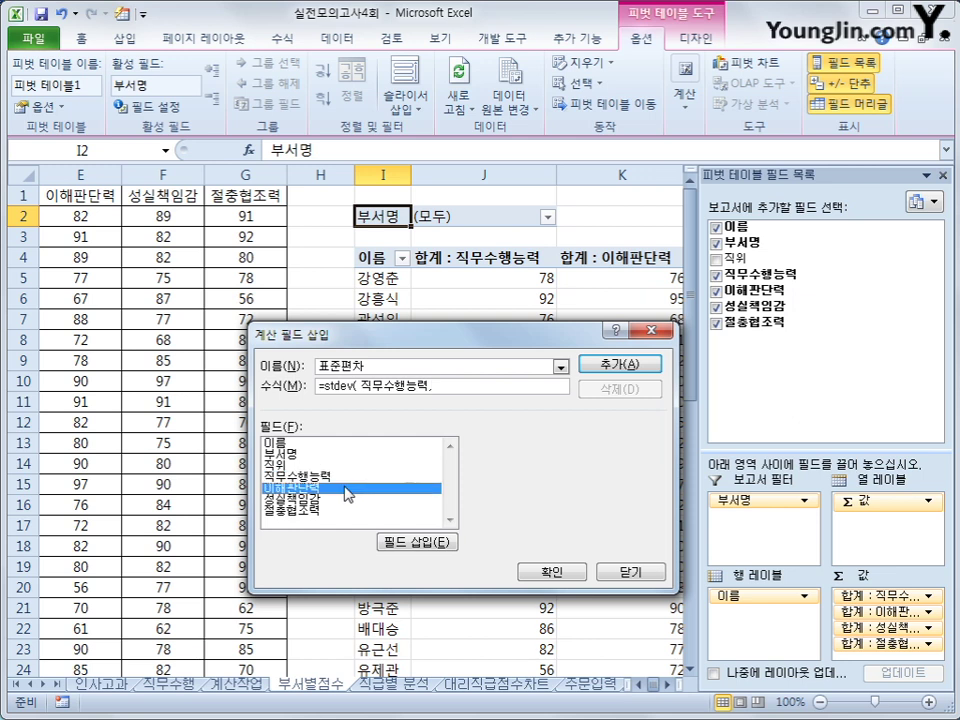
text(,)
click(323, 499)
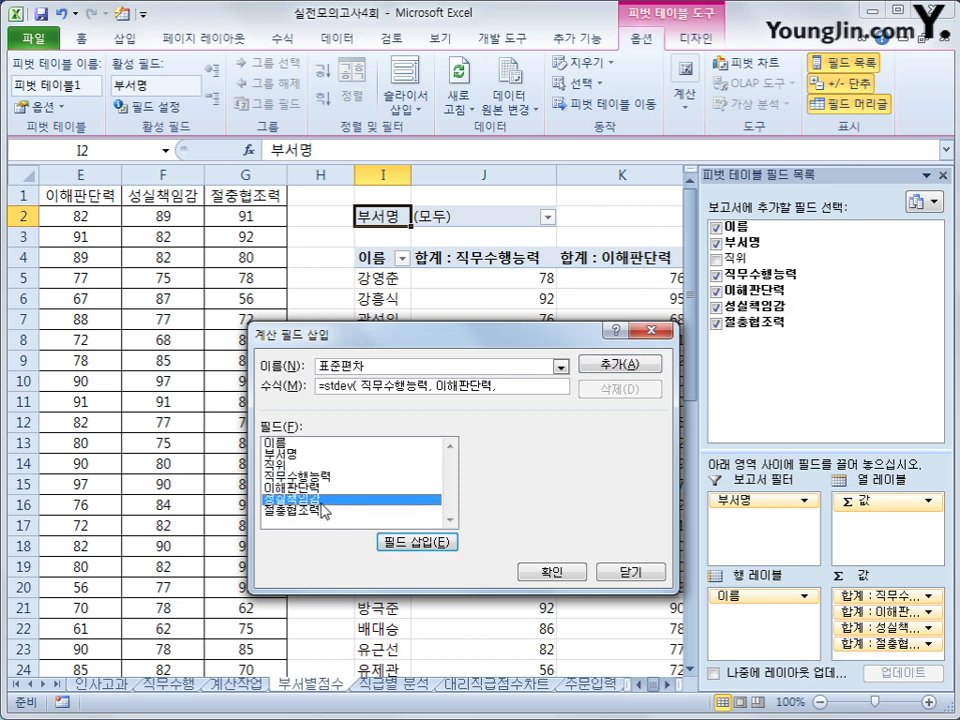
double_click(321, 500)
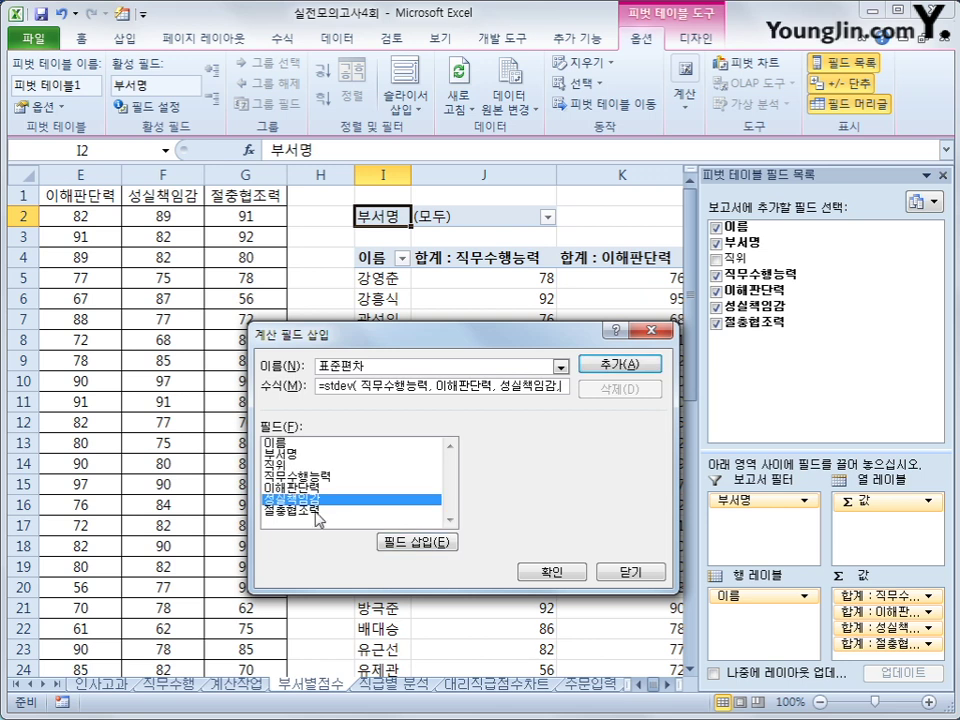
double_click(317, 511)
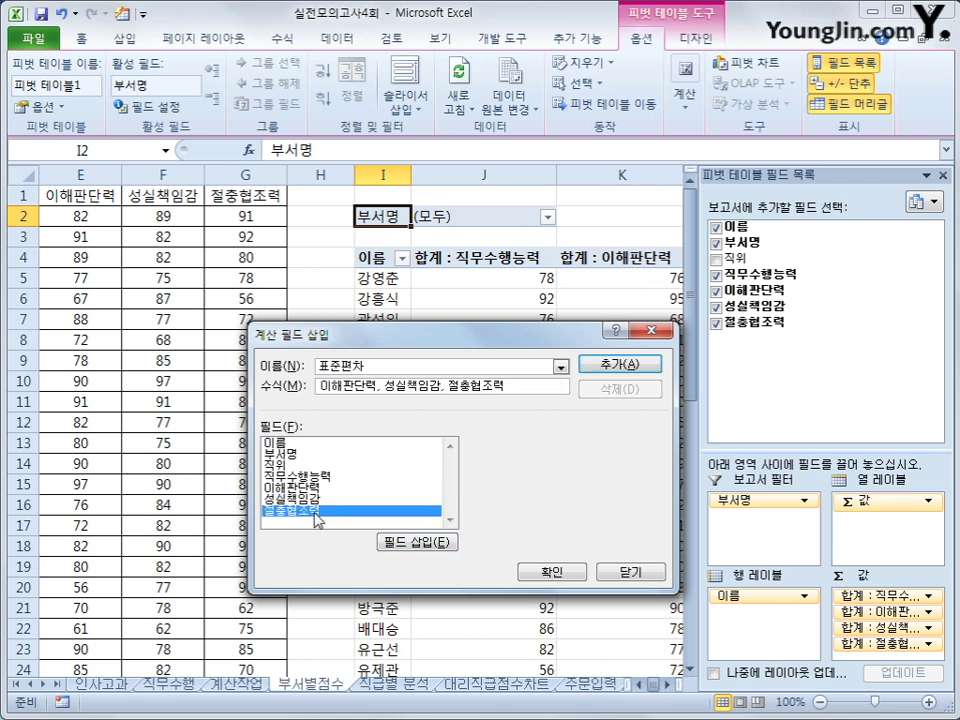
text())
click(607, 366)
click(553, 572)
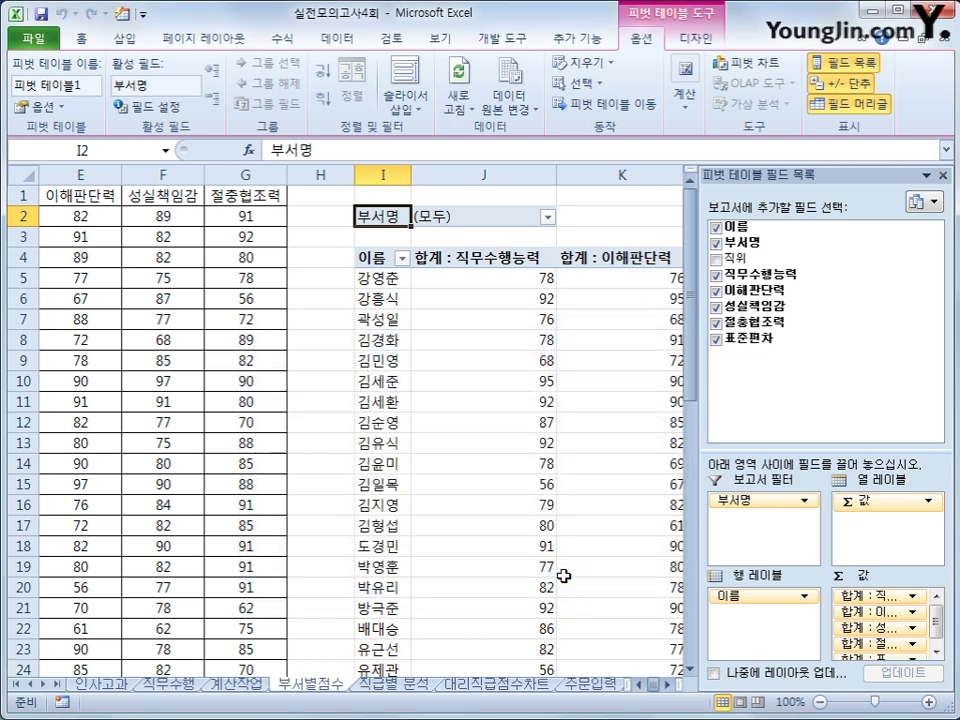
Format the pivot table's 표준편차 value field as a number (숫자) with 2 decimal places.
click(668, 685)
click(668, 685)
click(668, 685)
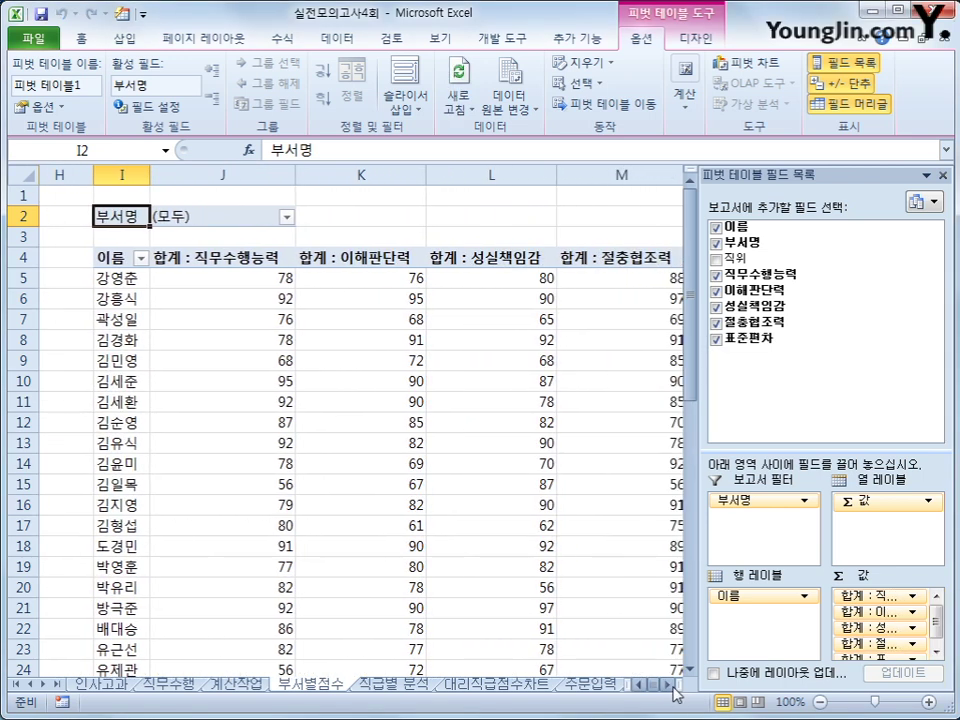
click(668, 685)
click(668, 685)
click(668, 685)
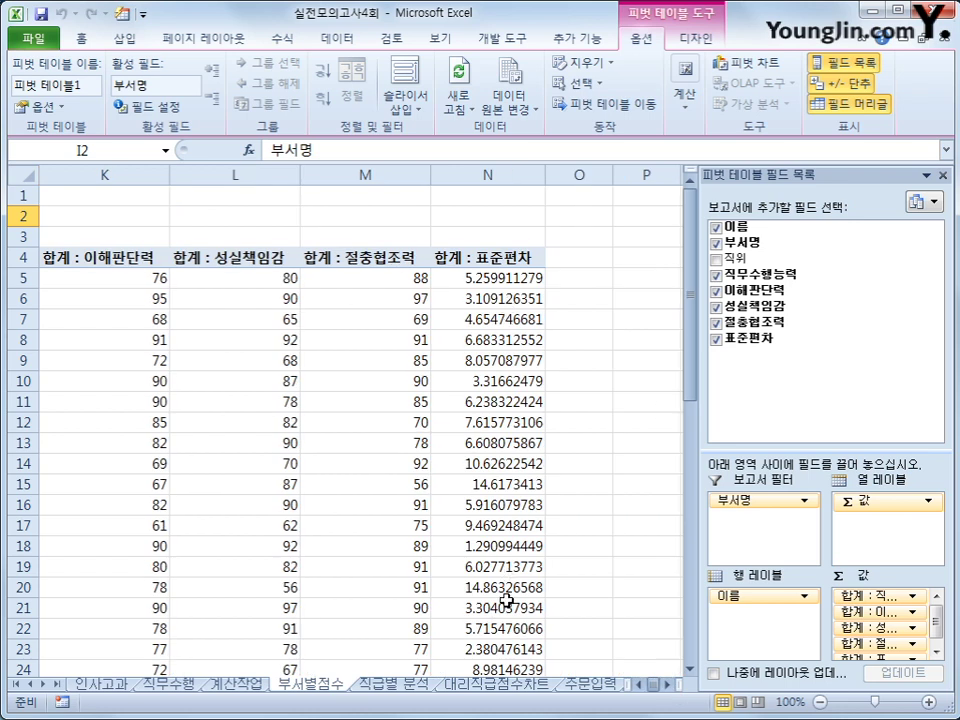
click(471, 244)
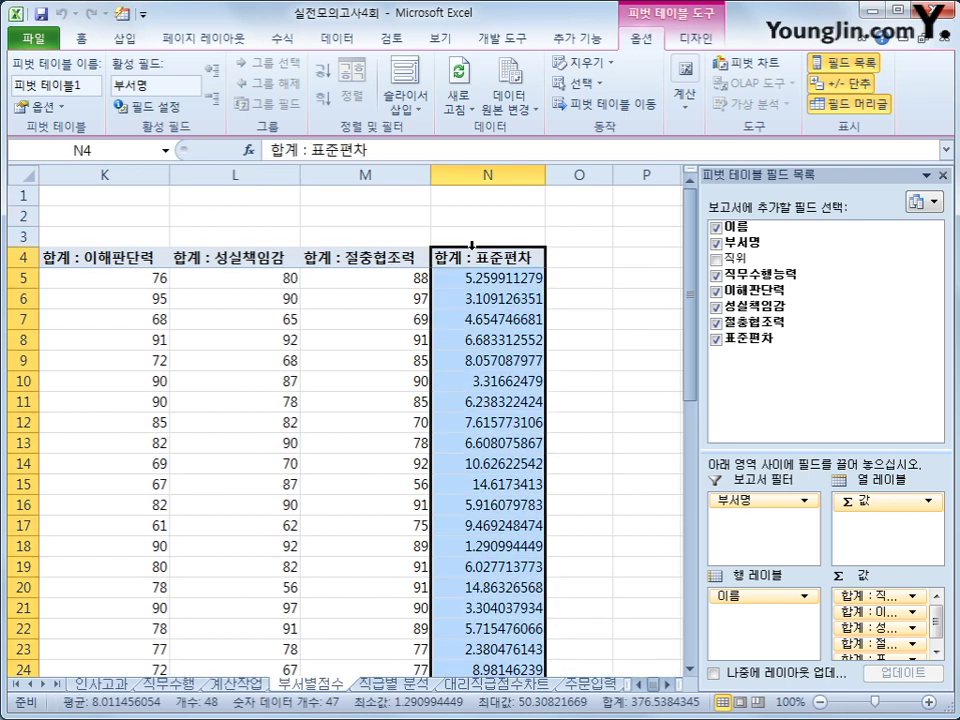
click(471, 257)
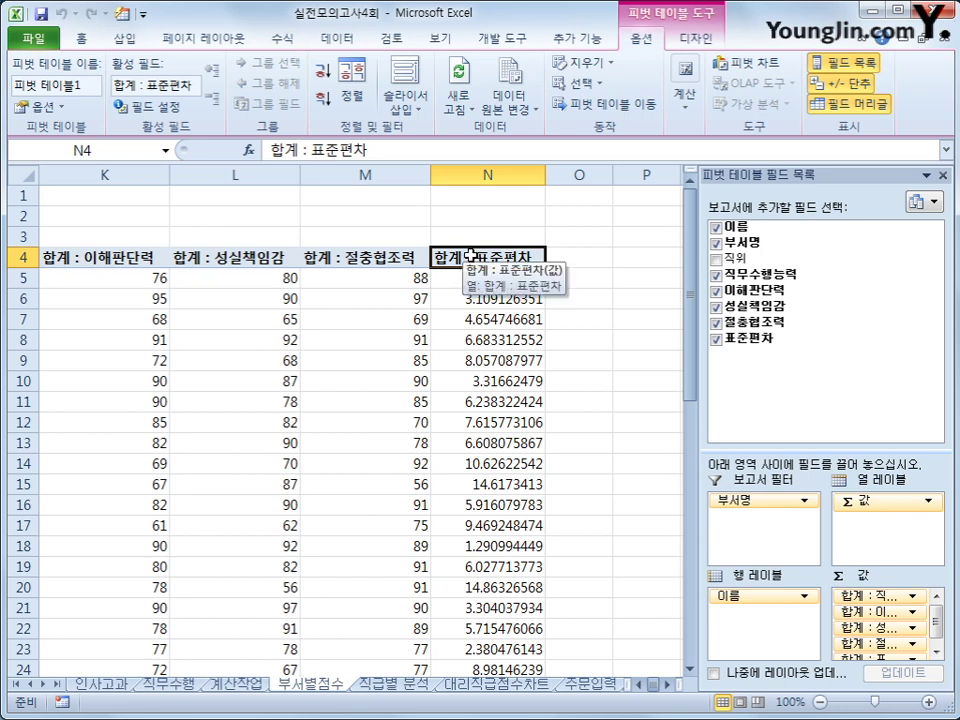
right_click(470, 256)
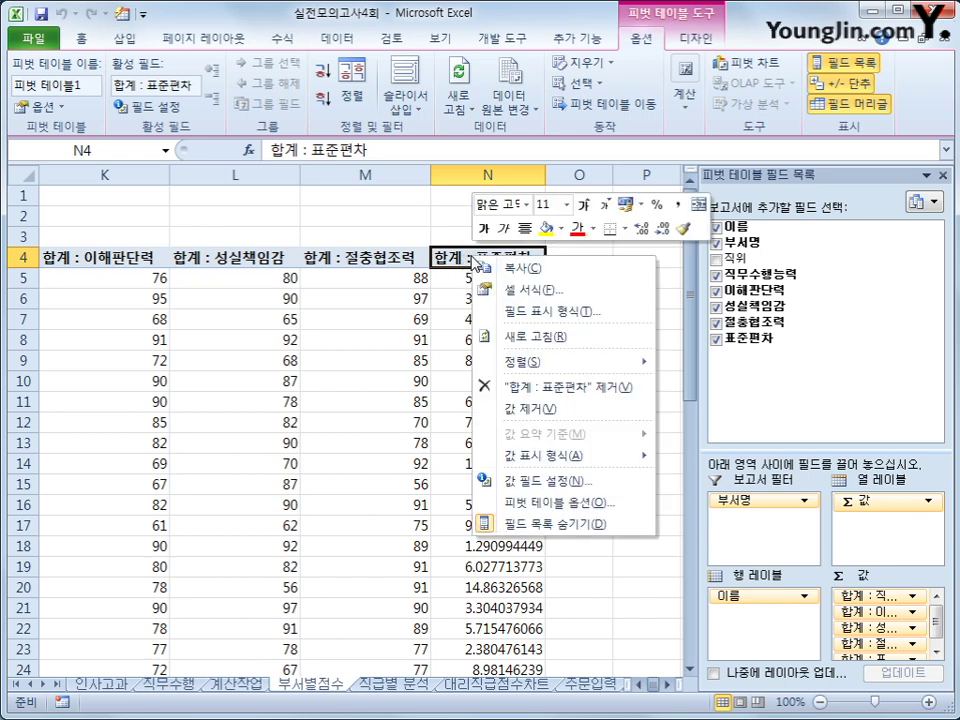
click(527, 312)
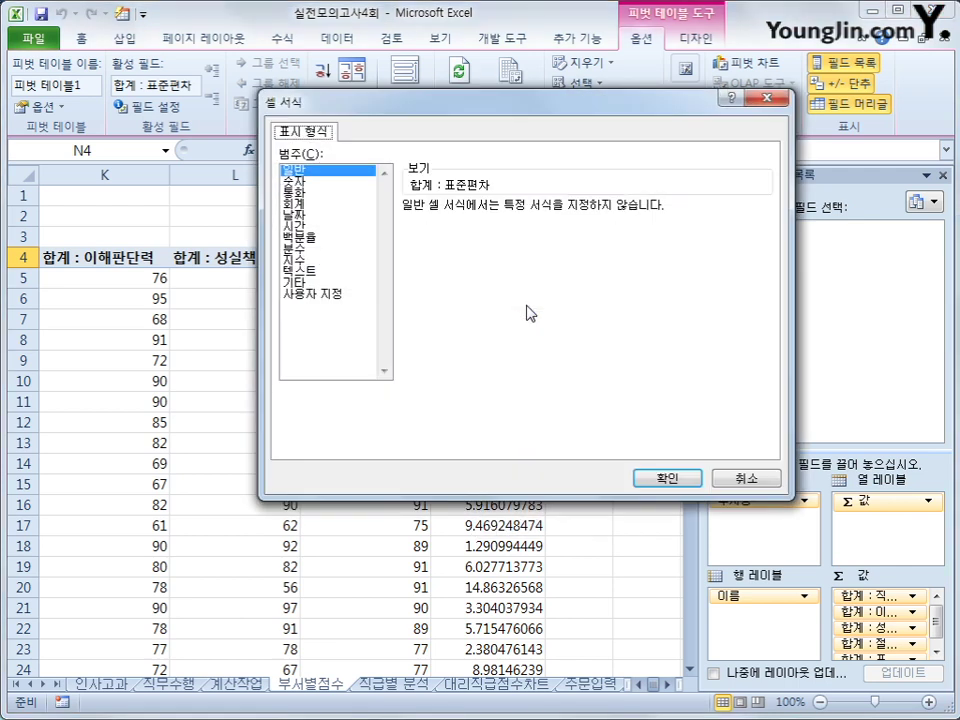
click(336, 182)
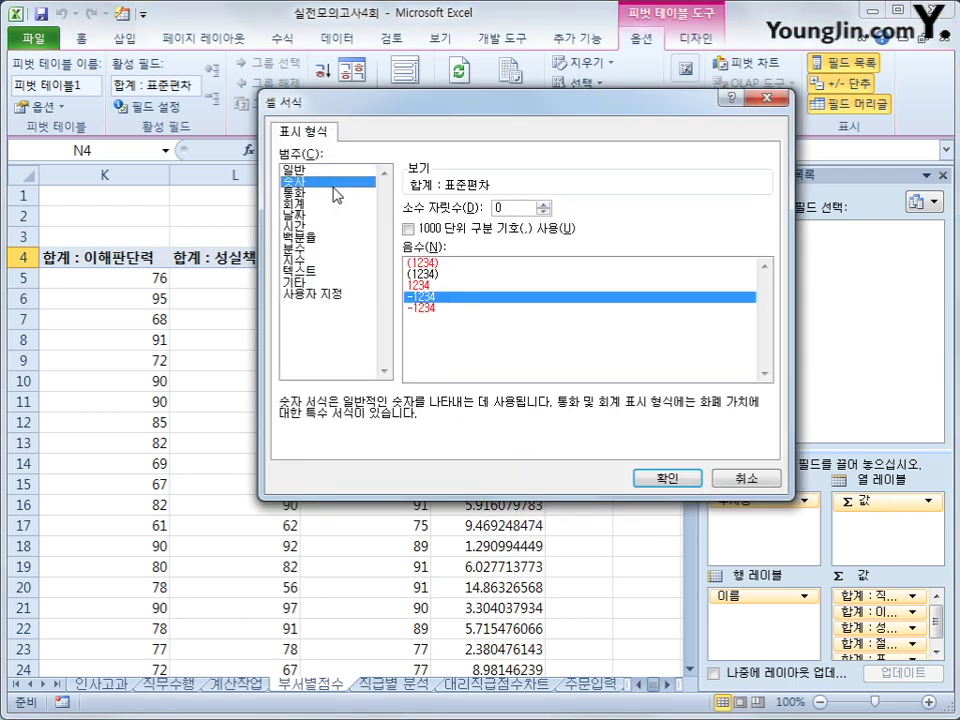
click(543, 204)
click(543, 204)
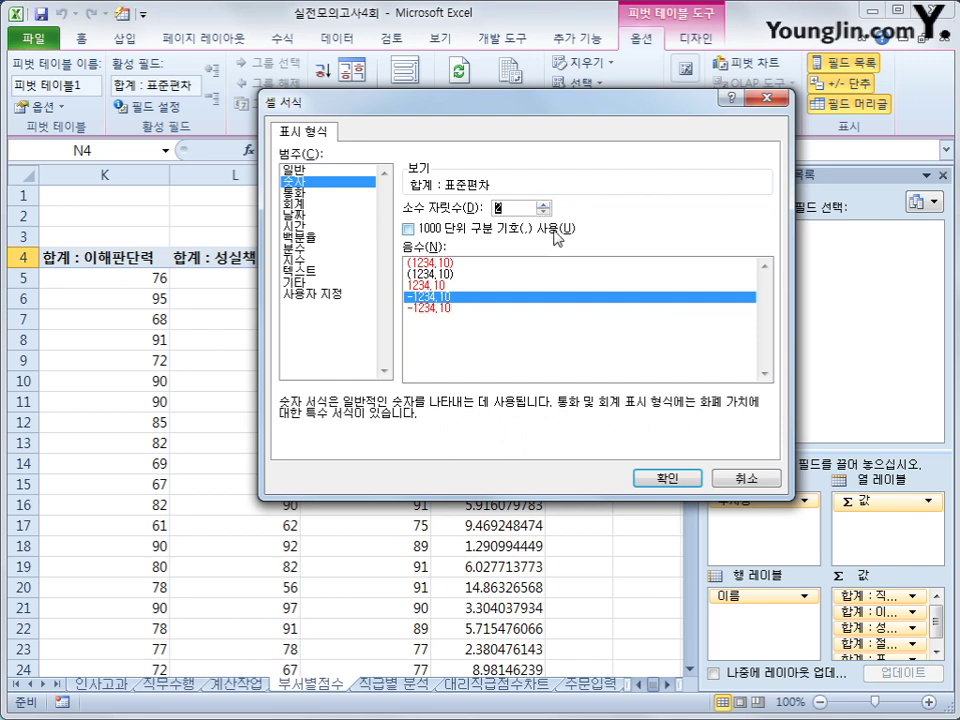
click(668, 479)
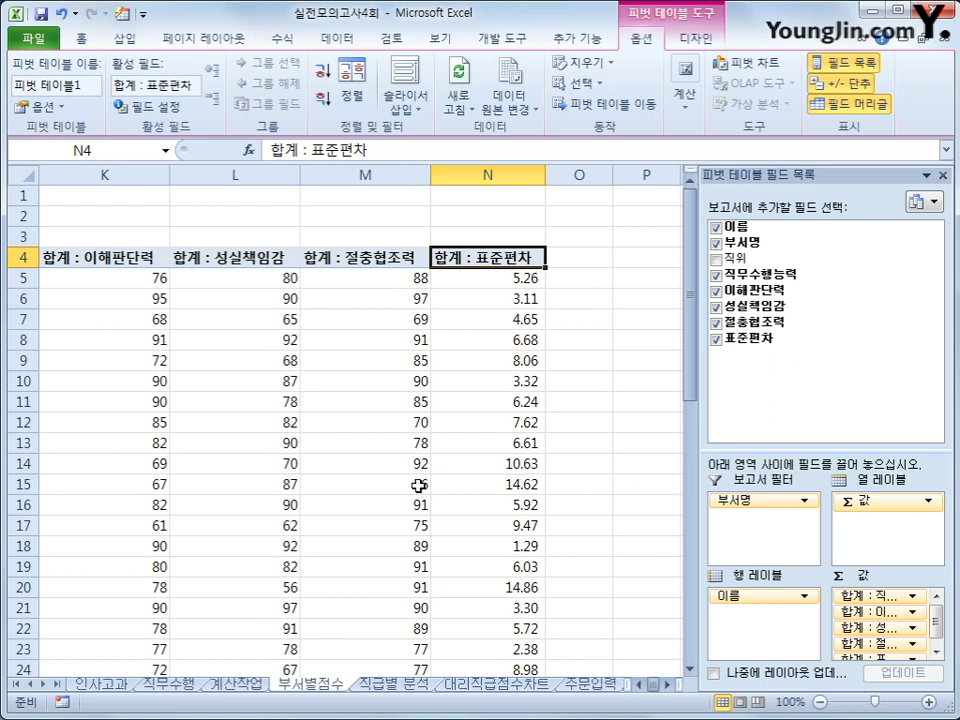
Filter the pivot table's 부서명 report filter to 관리부.
click(643, 685)
click(641, 685)
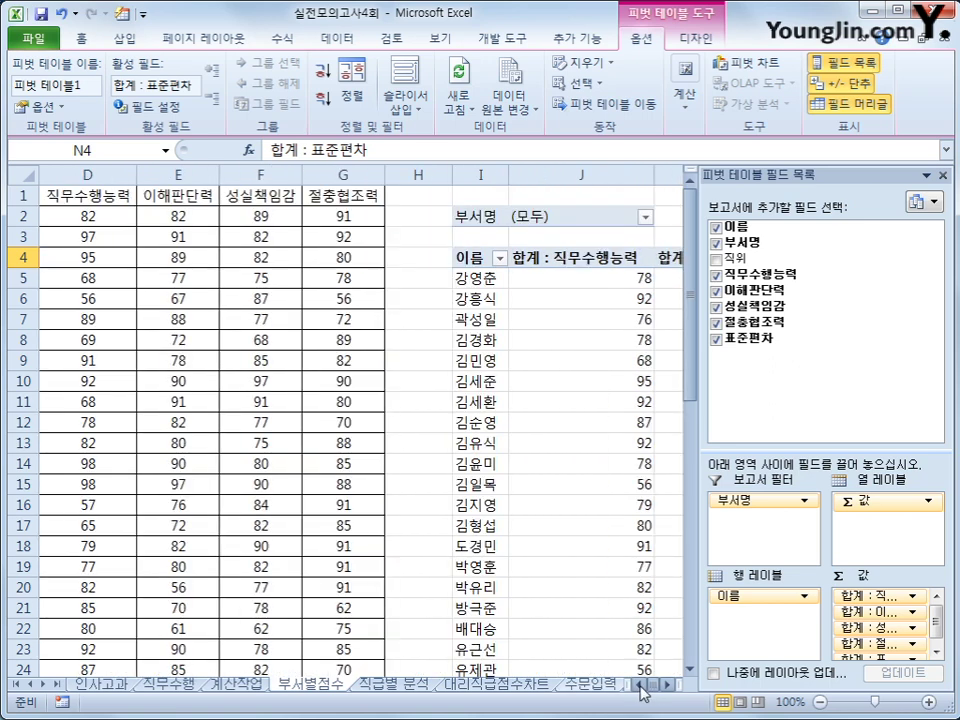
click(665, 685)
click(665, 685)
click(665, 685)
click(665, 685)
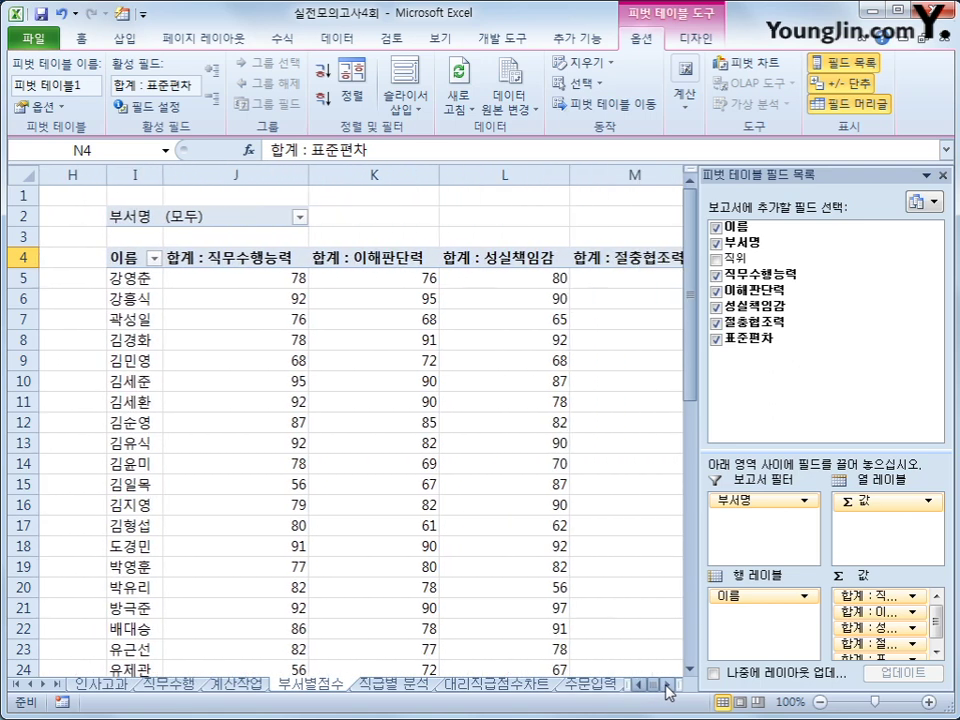
click(299, 217)
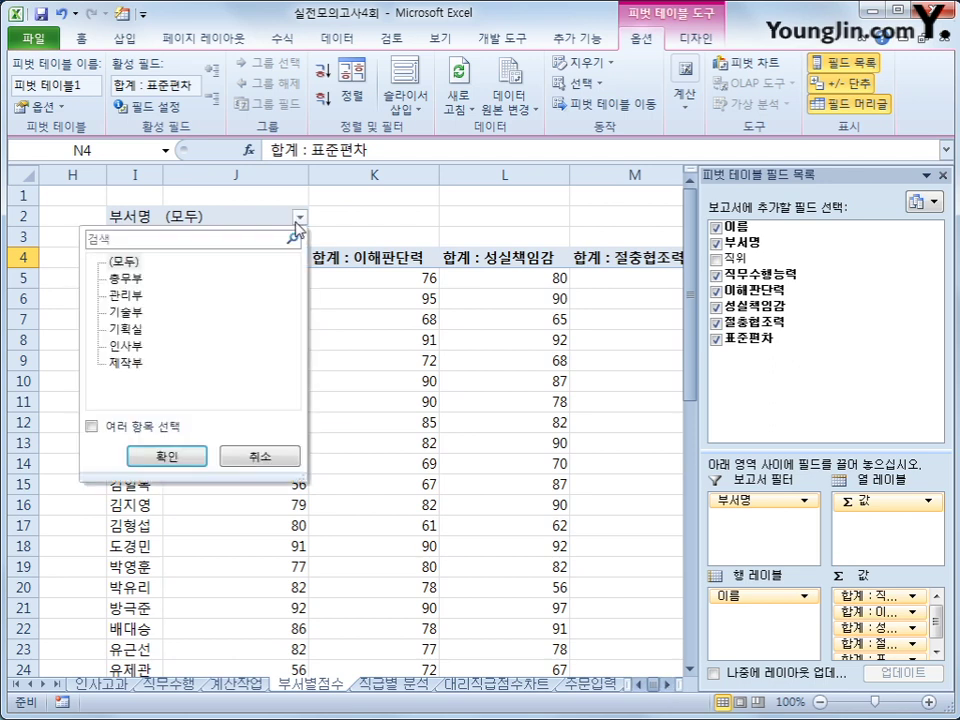
click(123, 296)
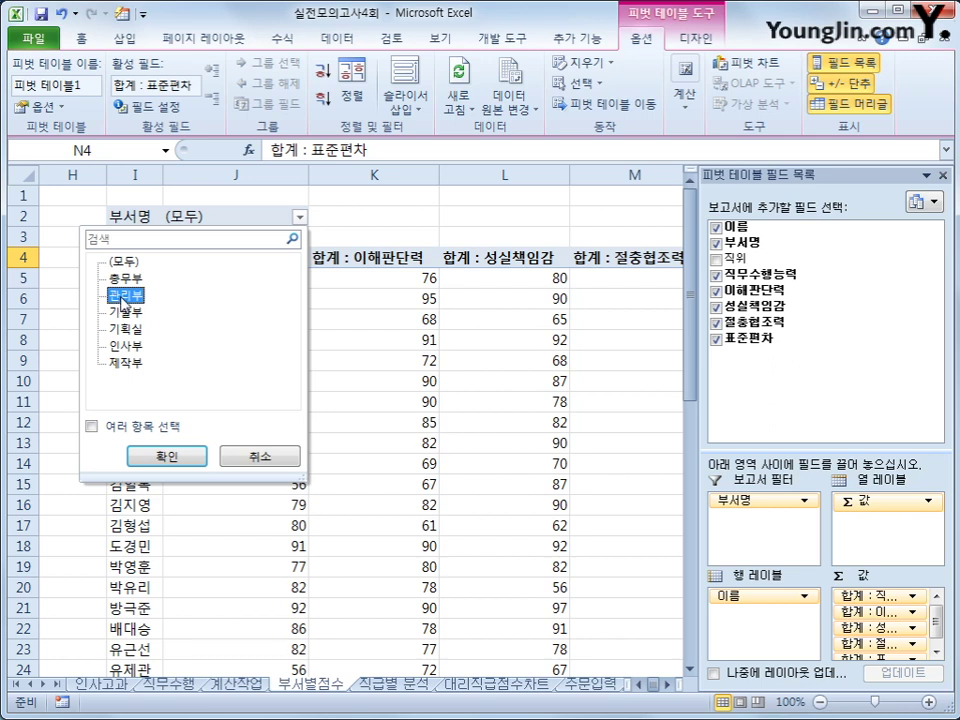
click(161, 456)
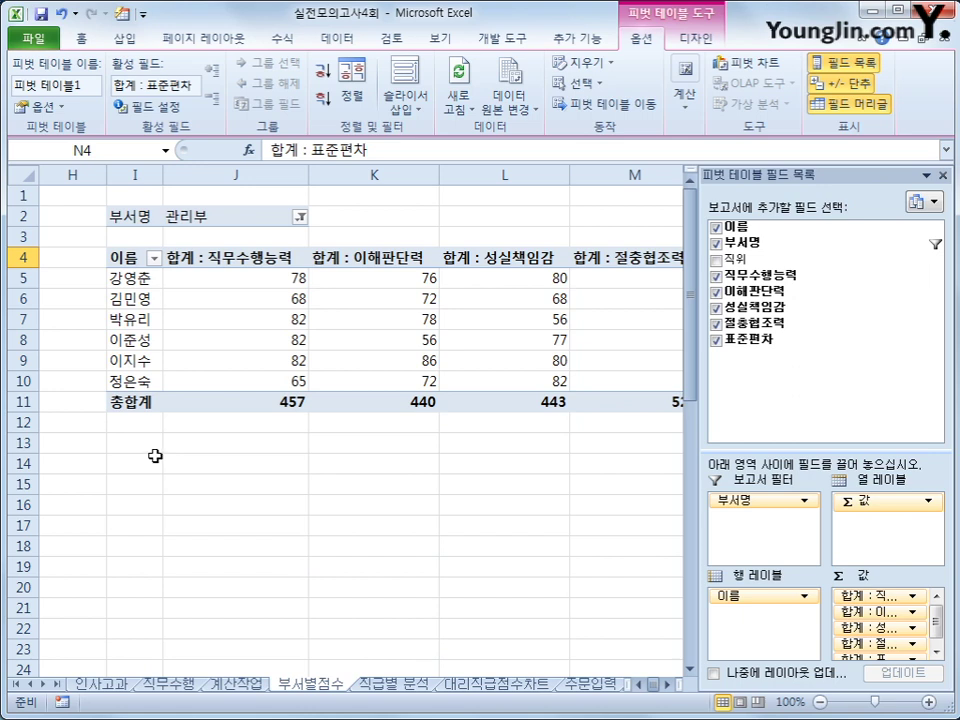
Summarize the 직무수행능력 values in the pivot table by average (평균).
click(224, 259)
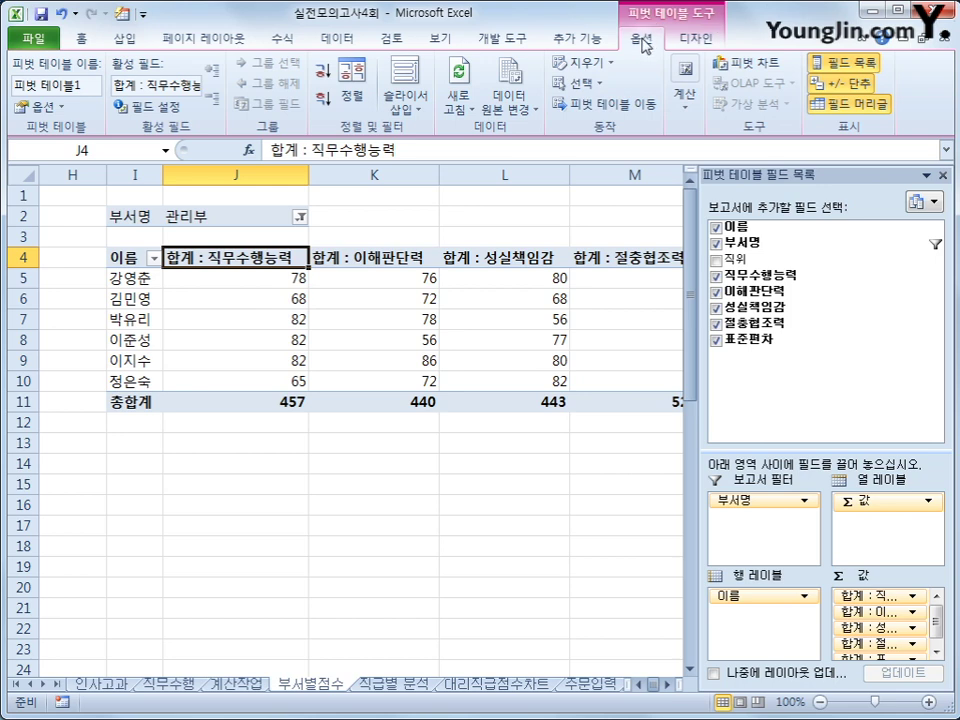
click(681, 108)
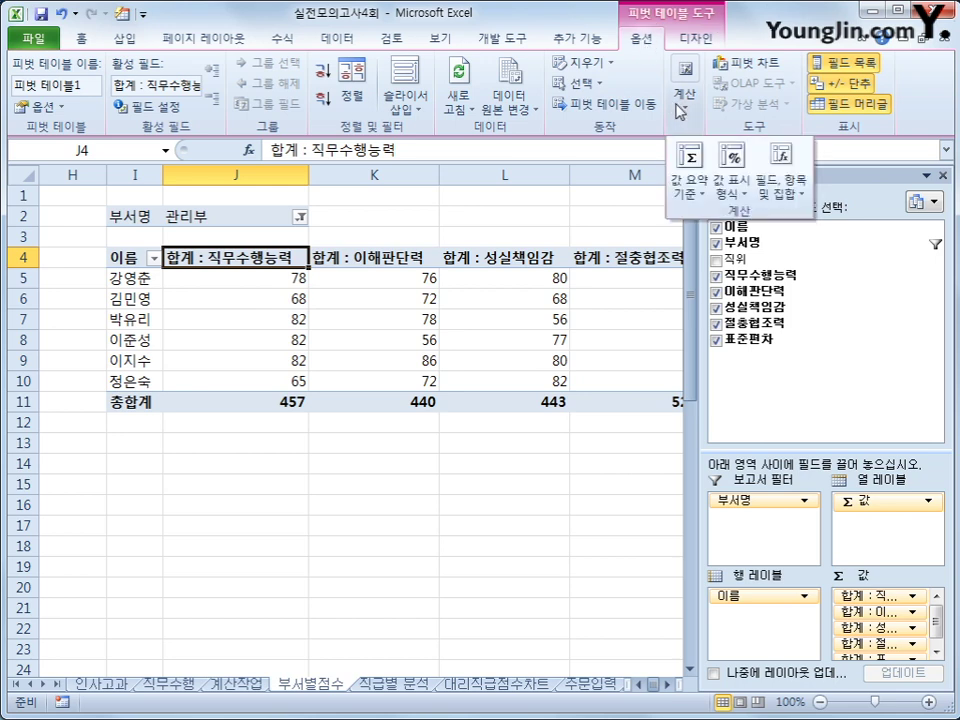
click(692, 194)
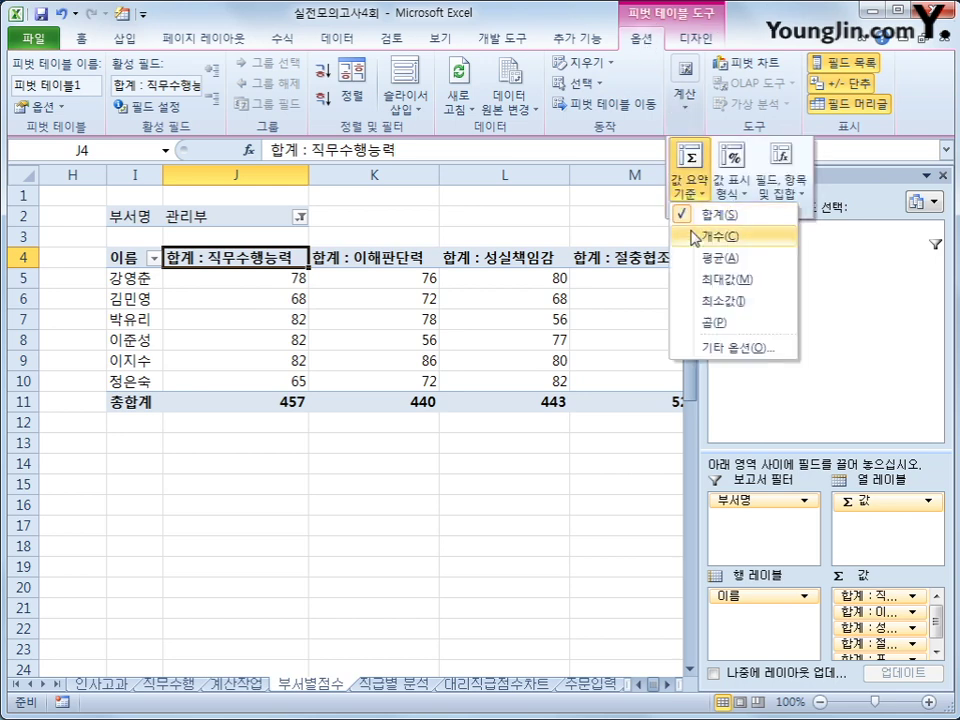
click(712, 257)
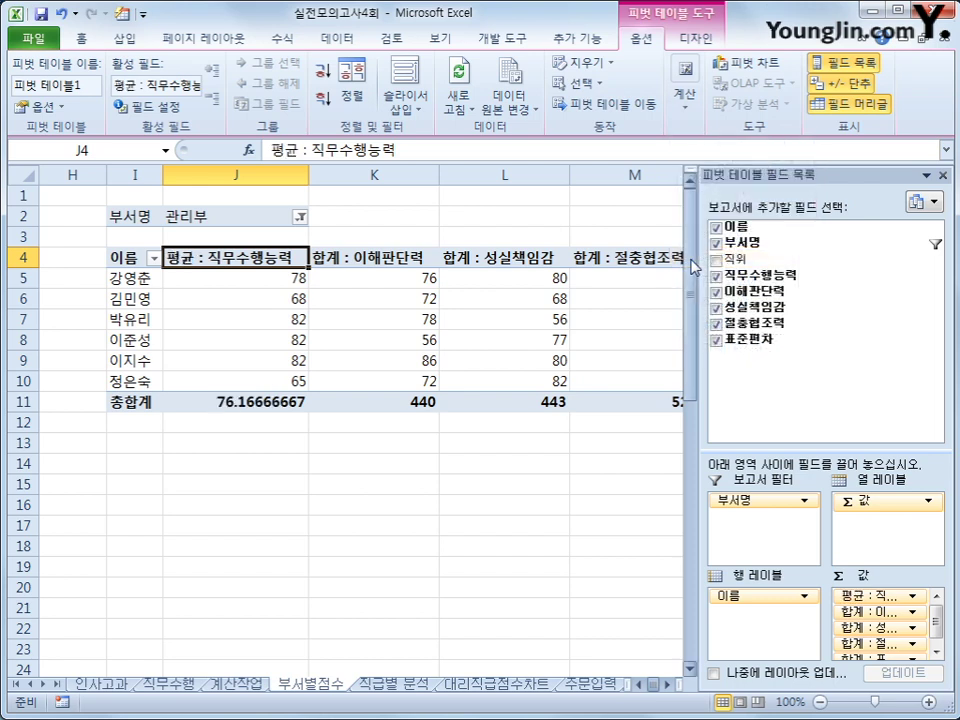
Change the summary function of the pivot table's 이해판단력 field to average (평균).
click(383, 261)
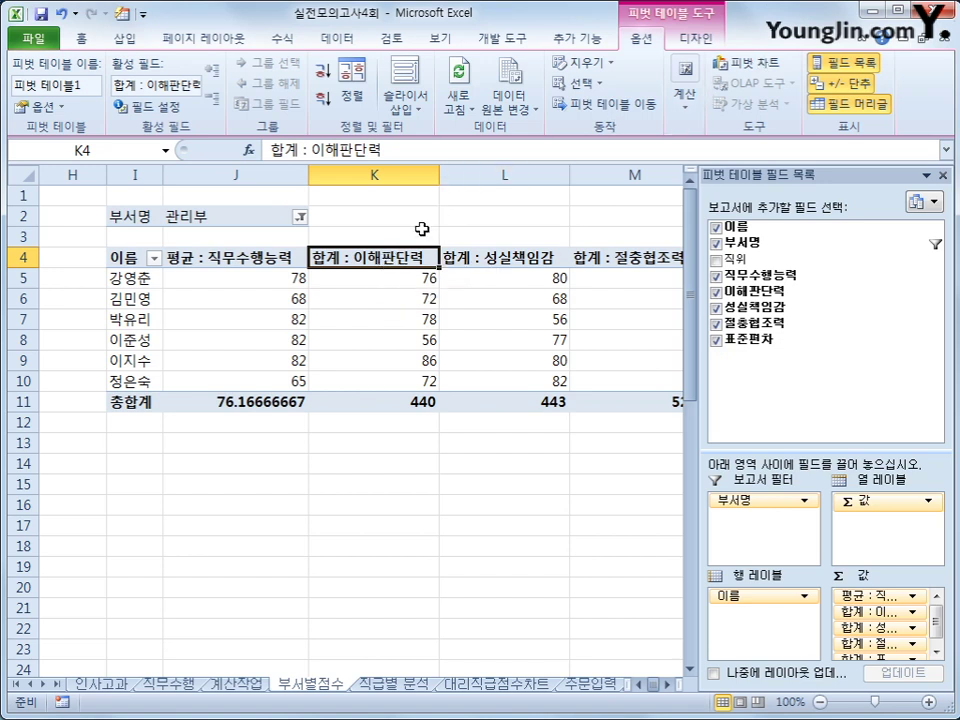
right_click(386, 262)
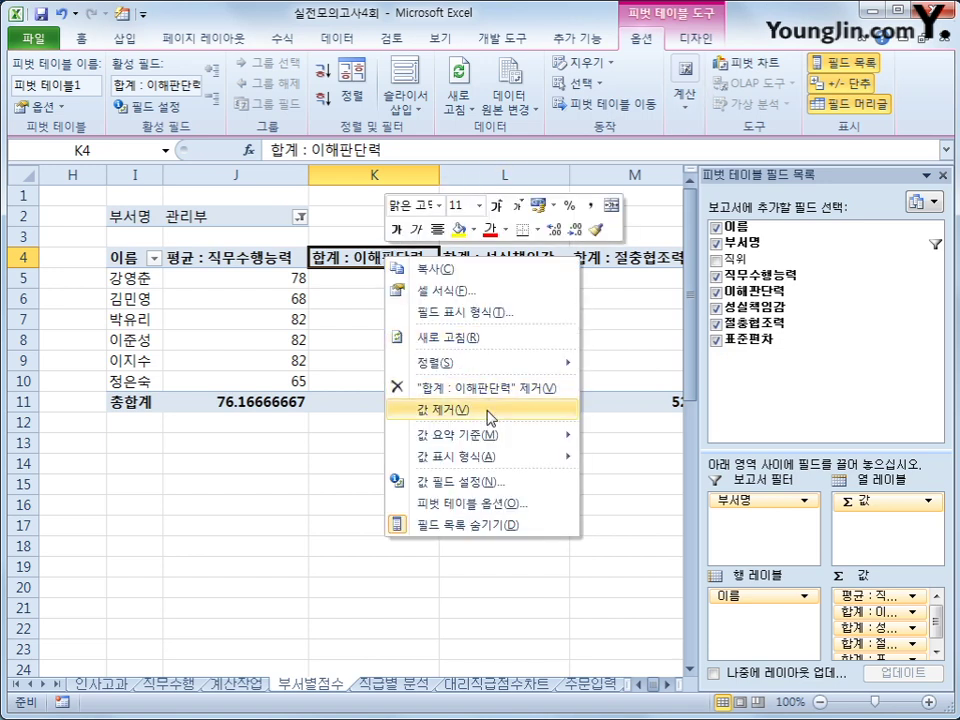
mouse_move(490, 442)
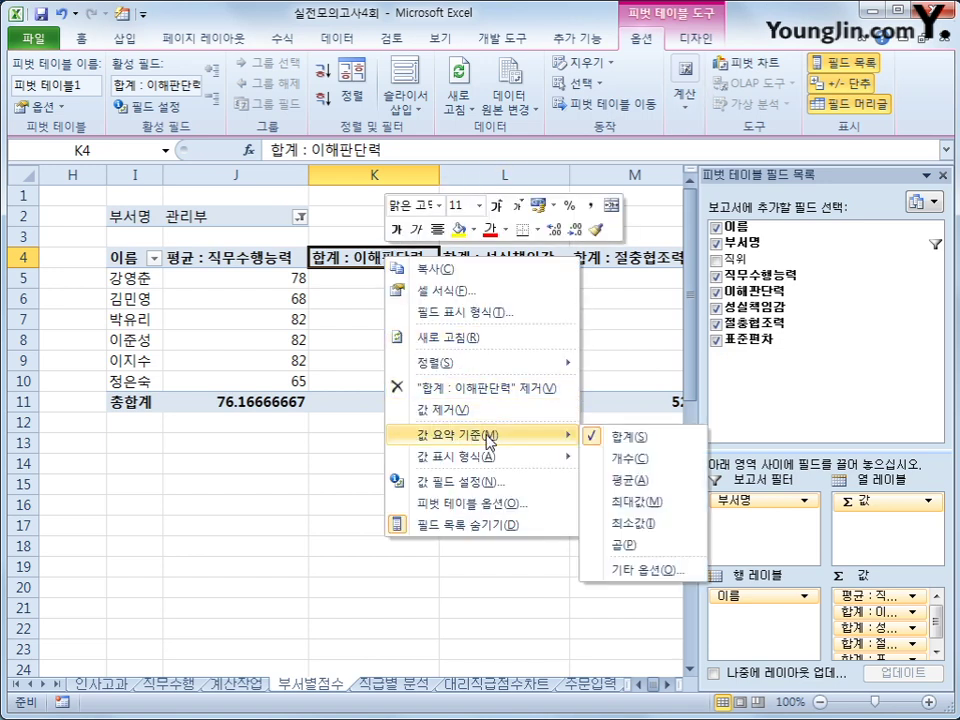
click(630, 480)
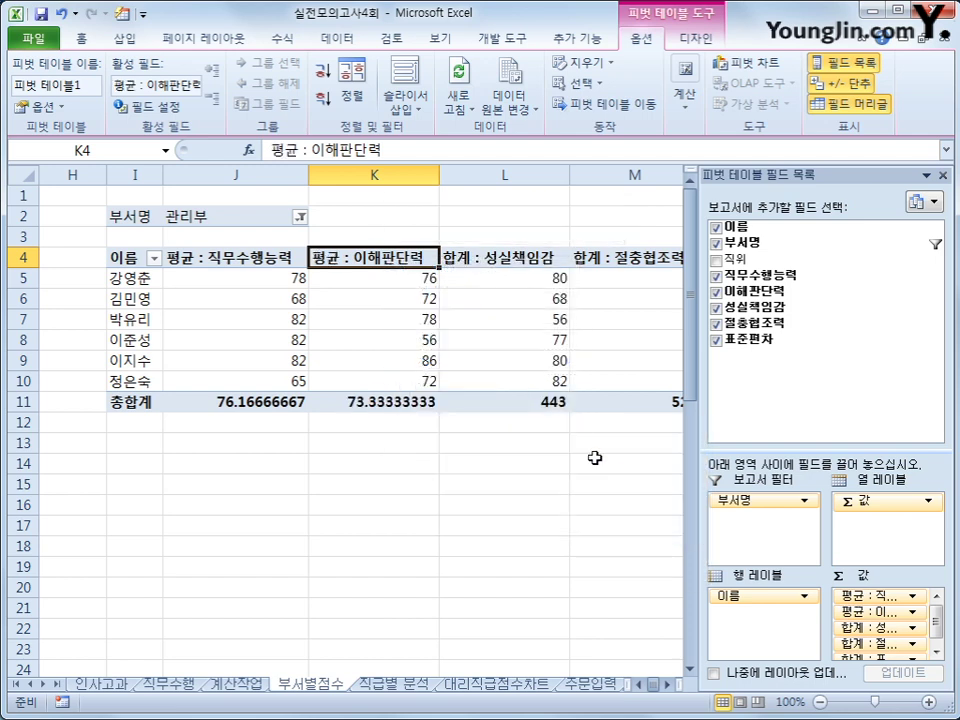
Summarize the 성실책임감 values in the pivot table by average (평균).
click(500, 252)
right_click(505, 255)
mouse_move(650, 435)
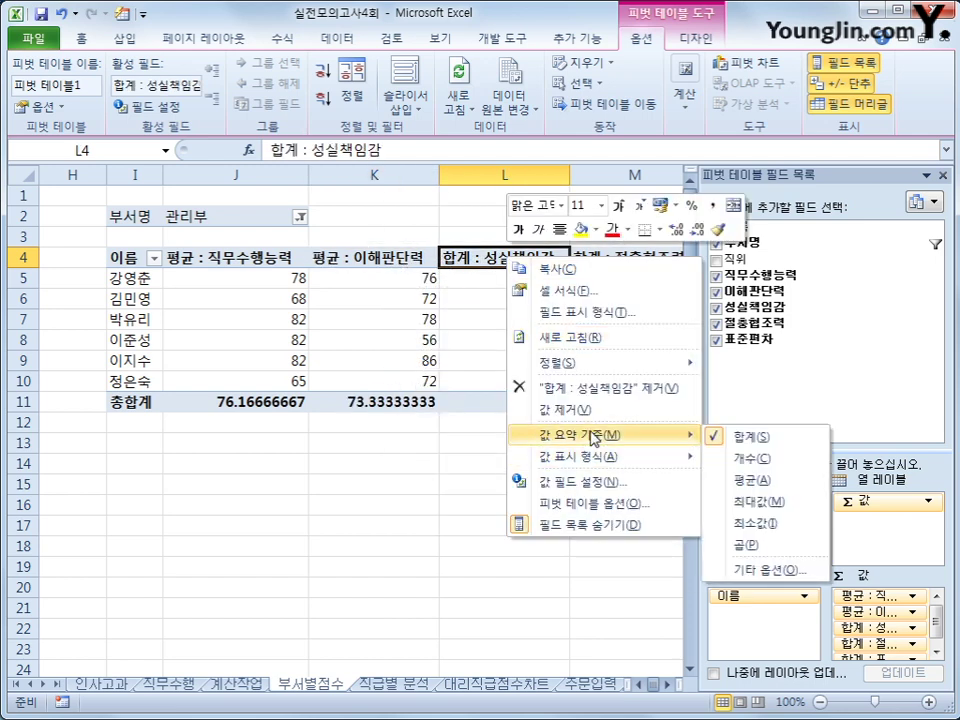
click(775, 482)
Change the summary function of the pivot table's 절충협조력 field to average (평균).
click(628, 260)
right_click(628, 262)
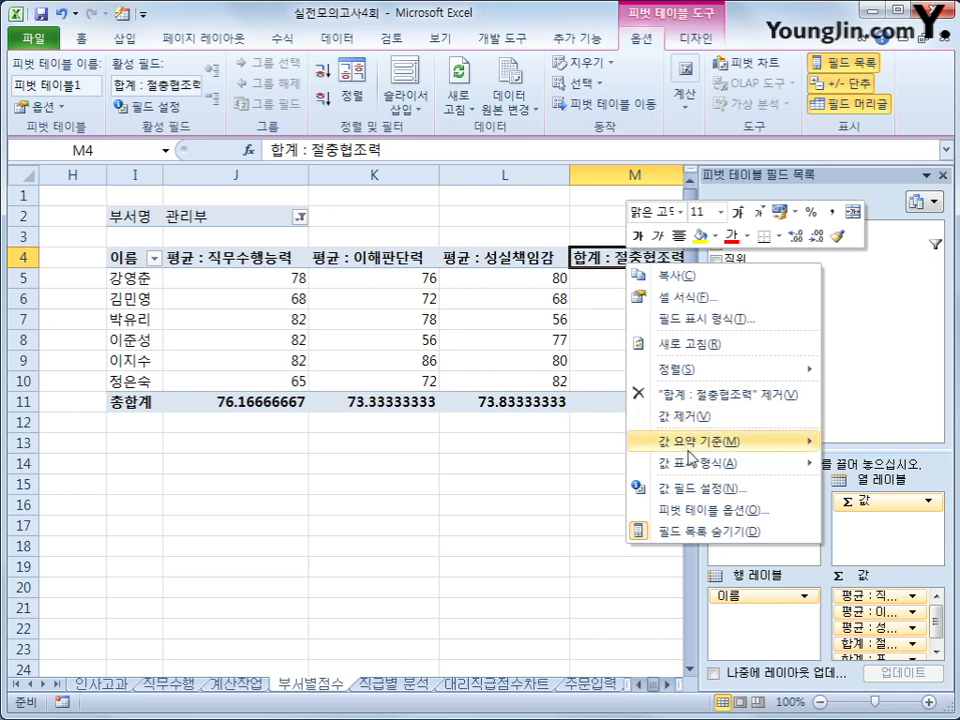
mouse_move(745, 441)
click(497, 342)
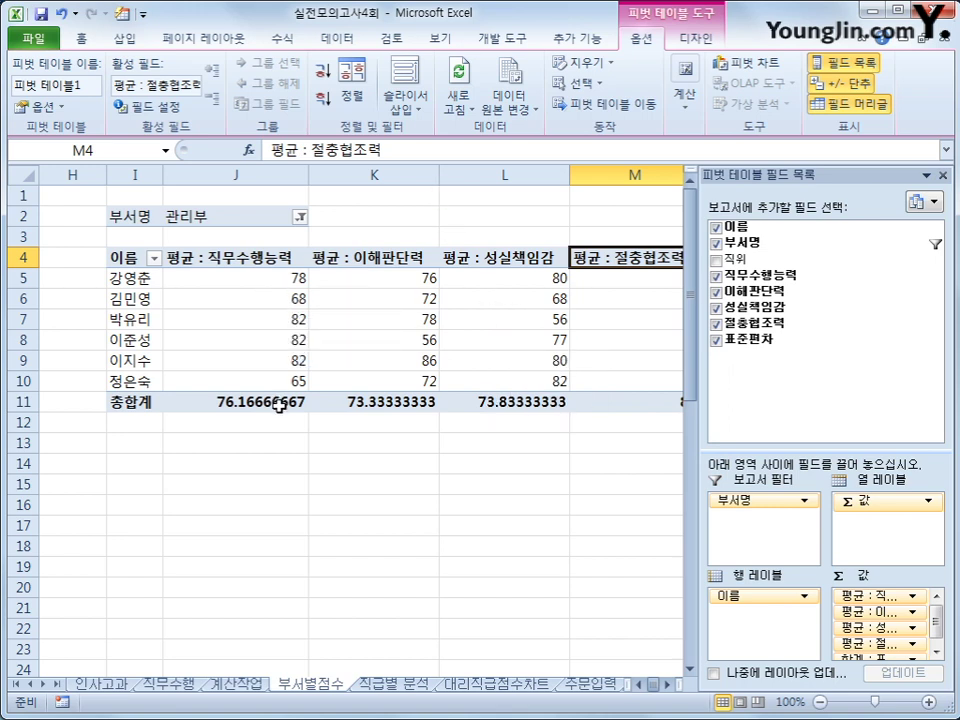
Apply the comma style to the pivot table's grand total values in J11:N11.
mouse_move(279, 403)
drag(279, 403, 484, 403)
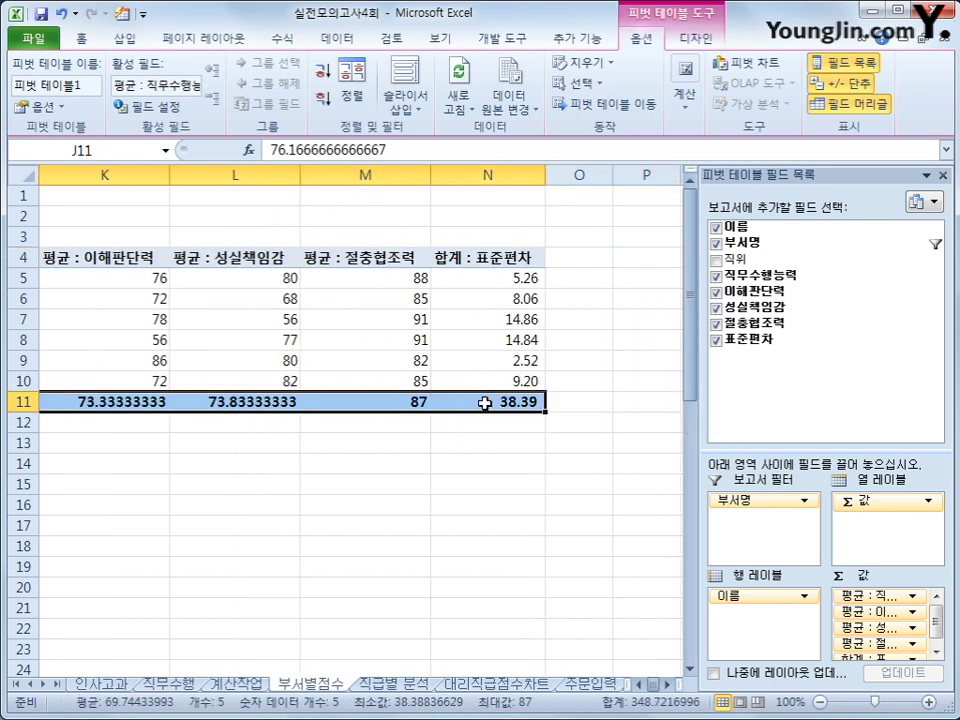
mouse_move(484, 403)
click(81, 37)
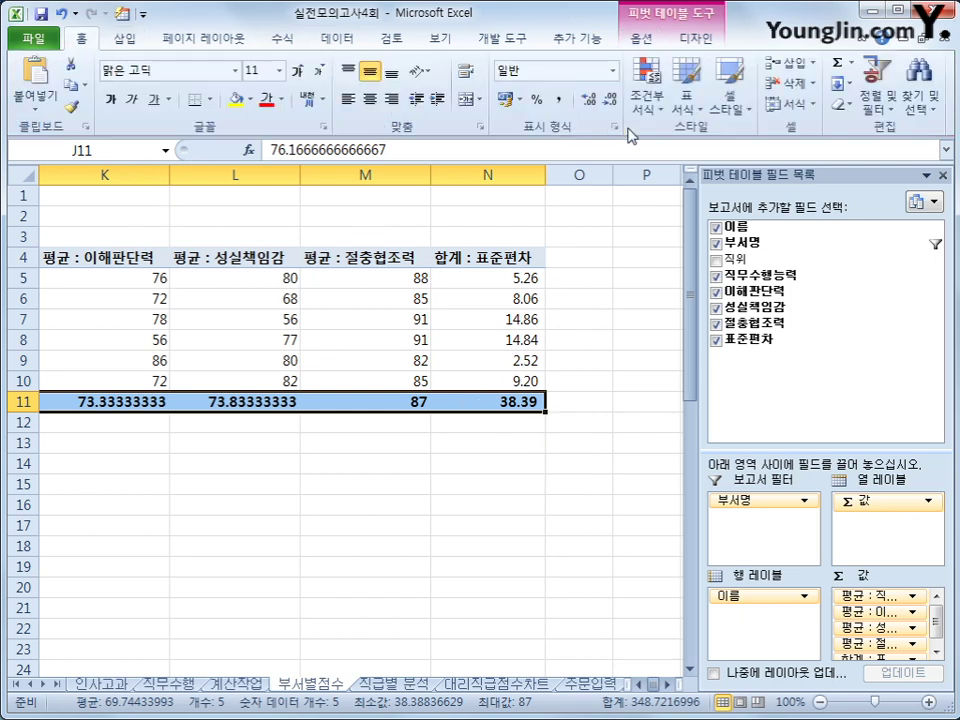
click(558, 101)
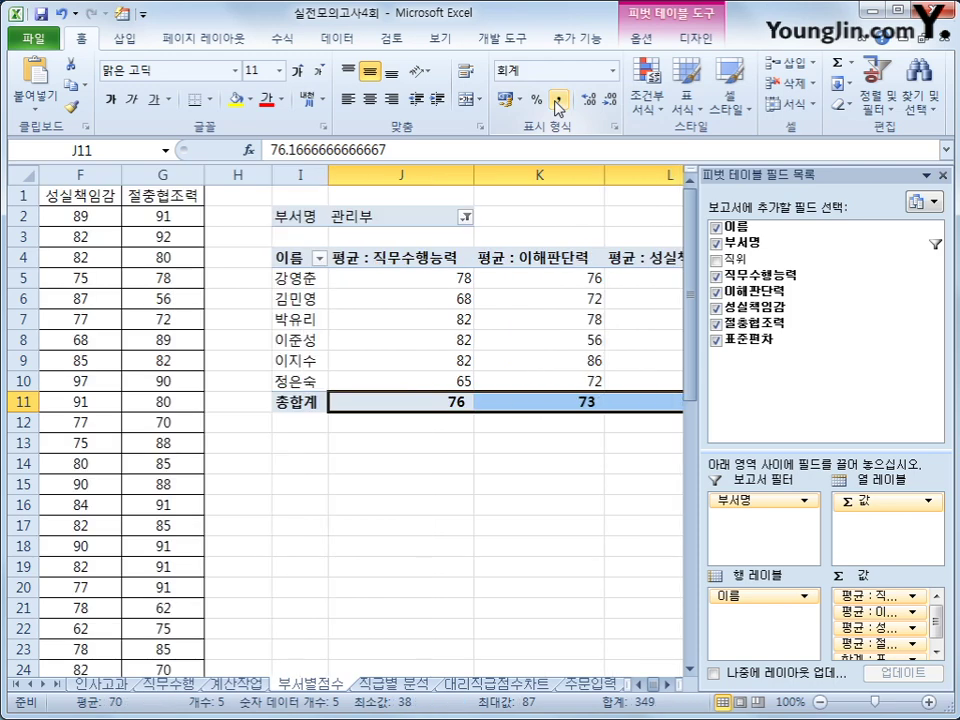
click(667, 685)
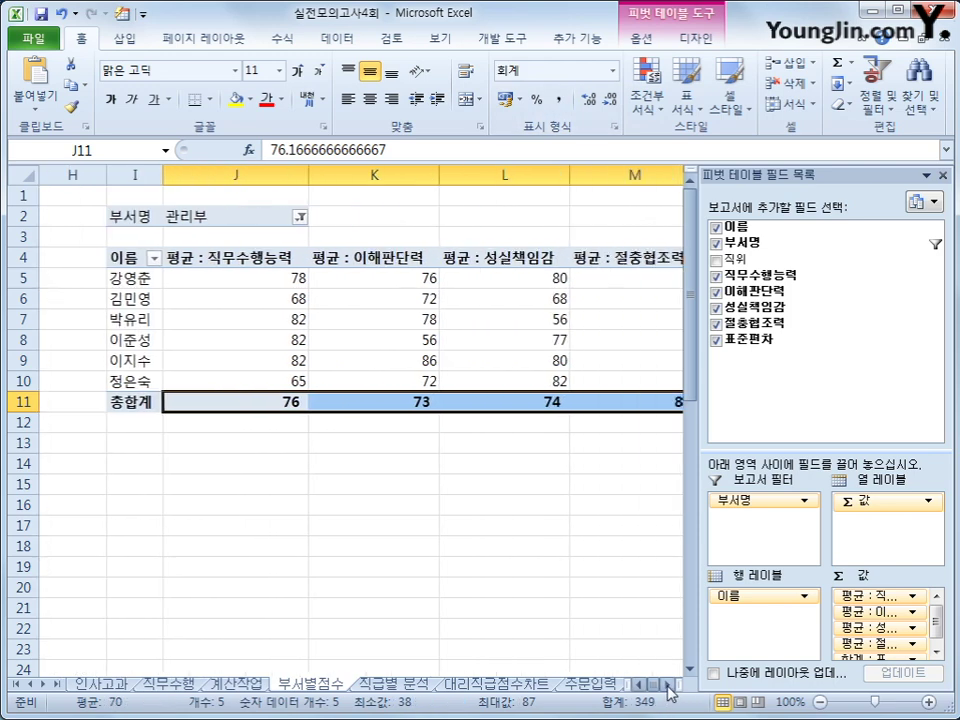
click(667, 687)
click(667, 687)
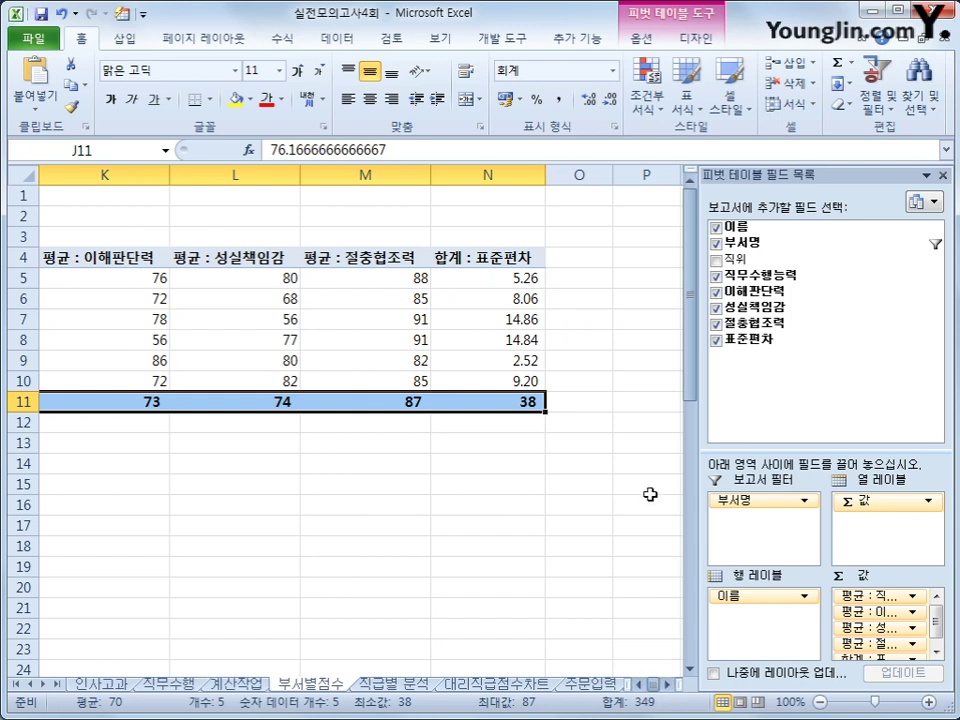
click(346, 363)
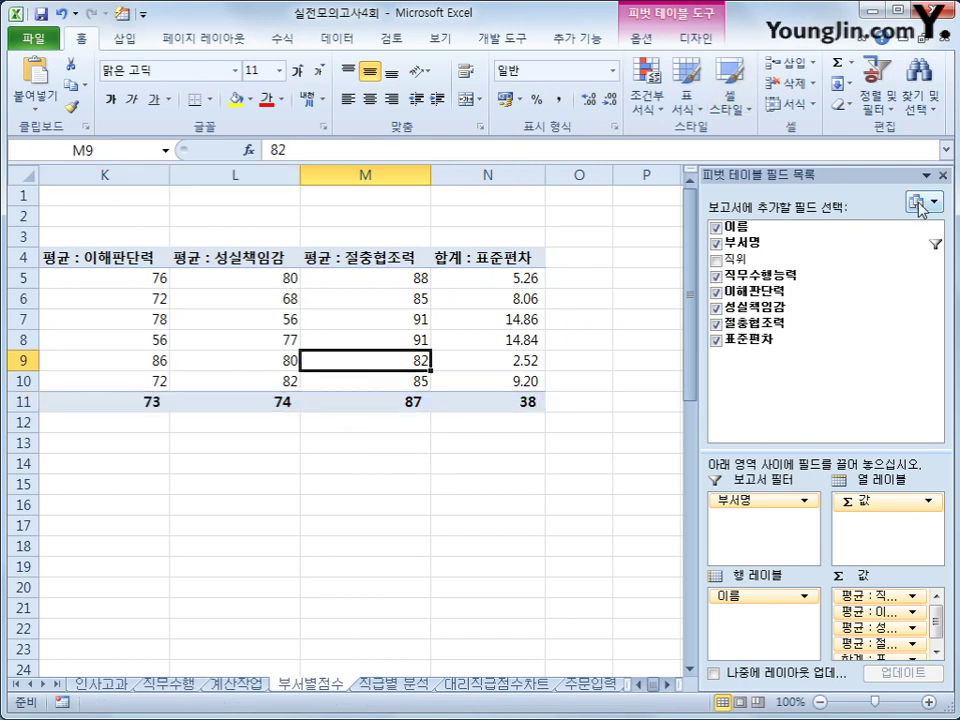
Close the pivot table field list and apply the 보고서 1 AutoFormat (자동 서식) to the pivot table.
click(942, 175)
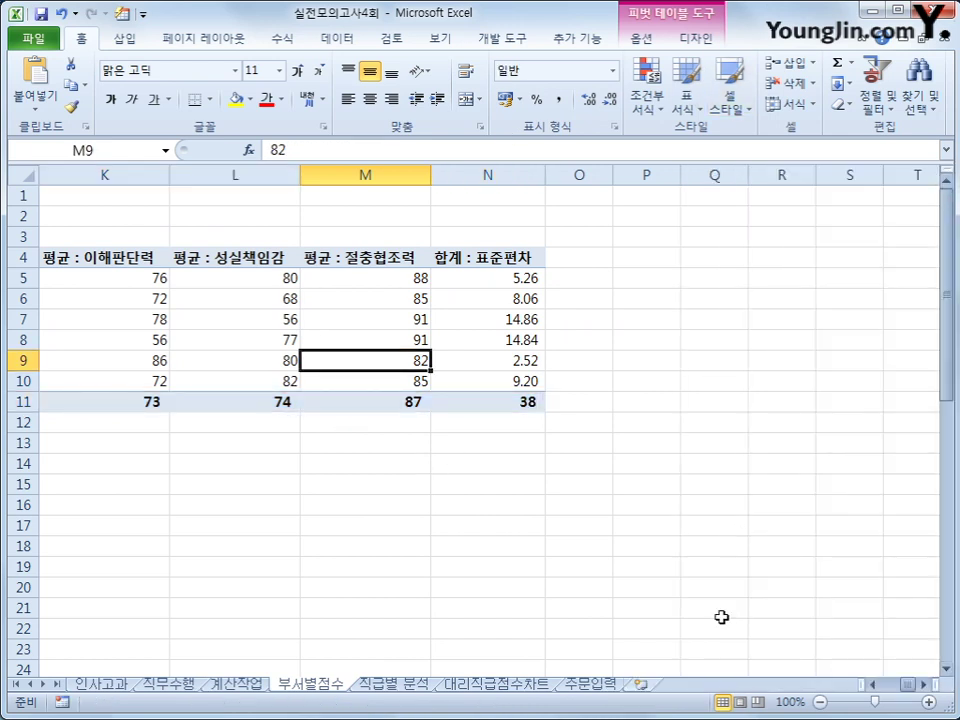
click(872, 686)
click(872, 686)
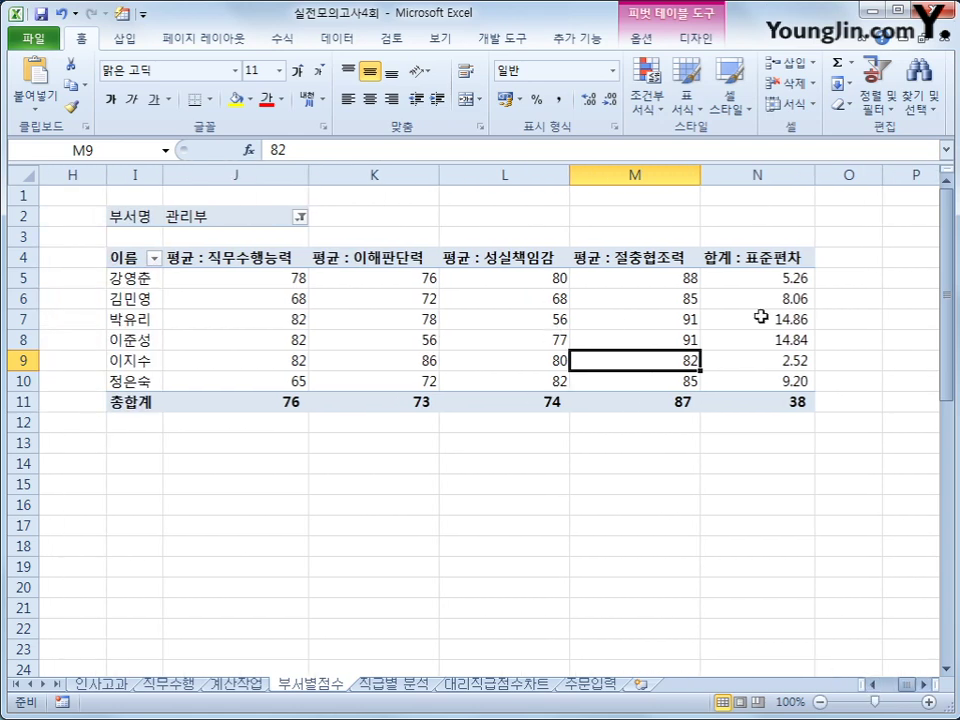
click(121, 15)
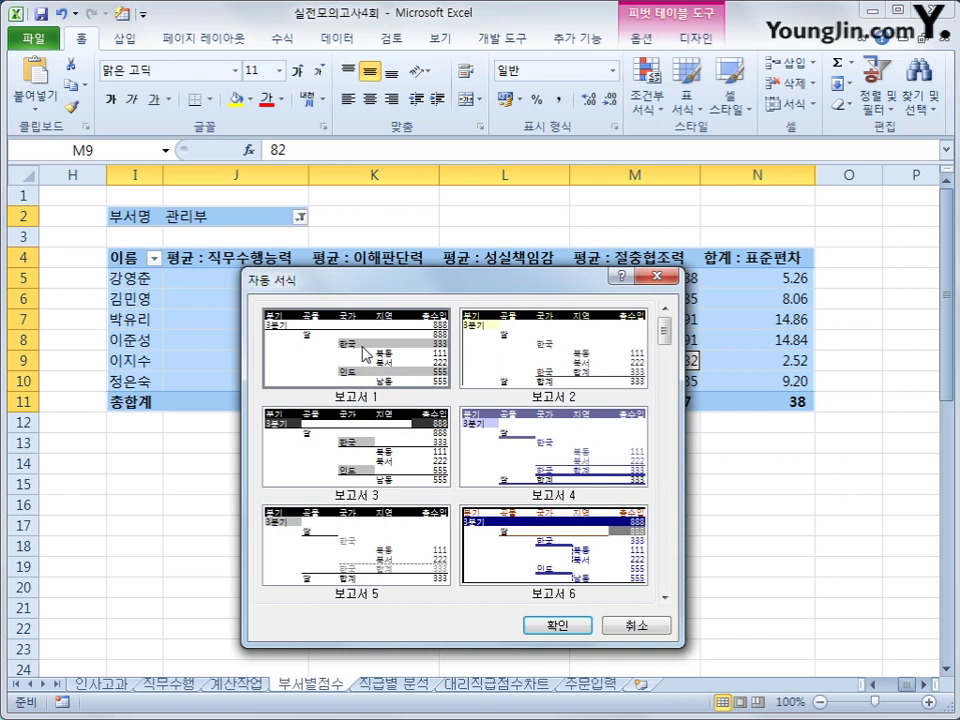
click(514, 572)
click(557, 626)
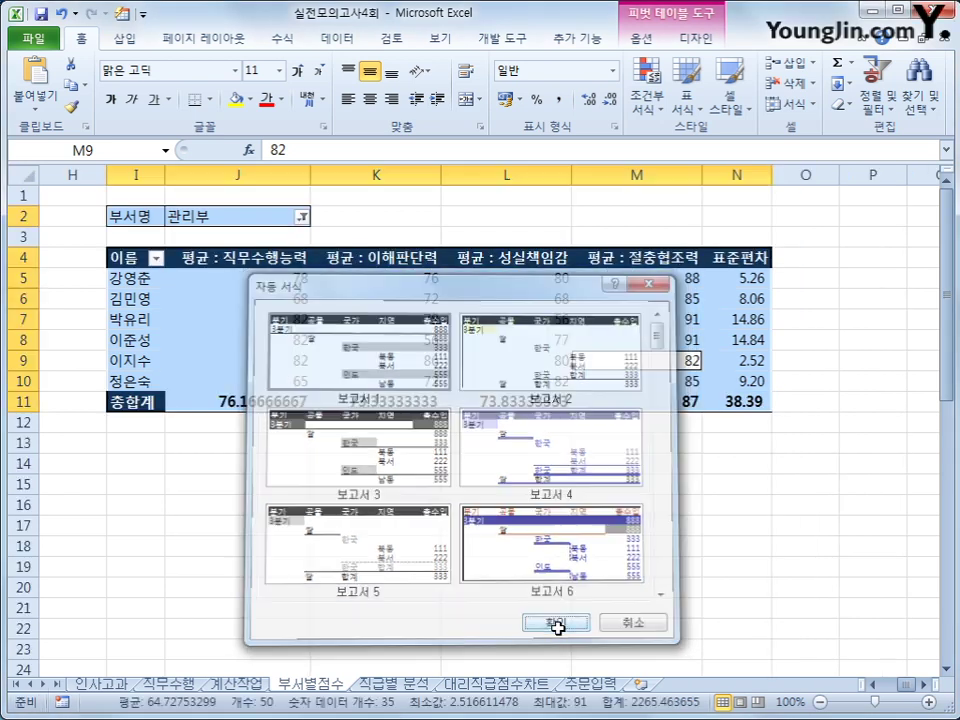
Format the 총합계 row values in J11:N11 of the restyled pivot table with the comma style.
click(253, 255)
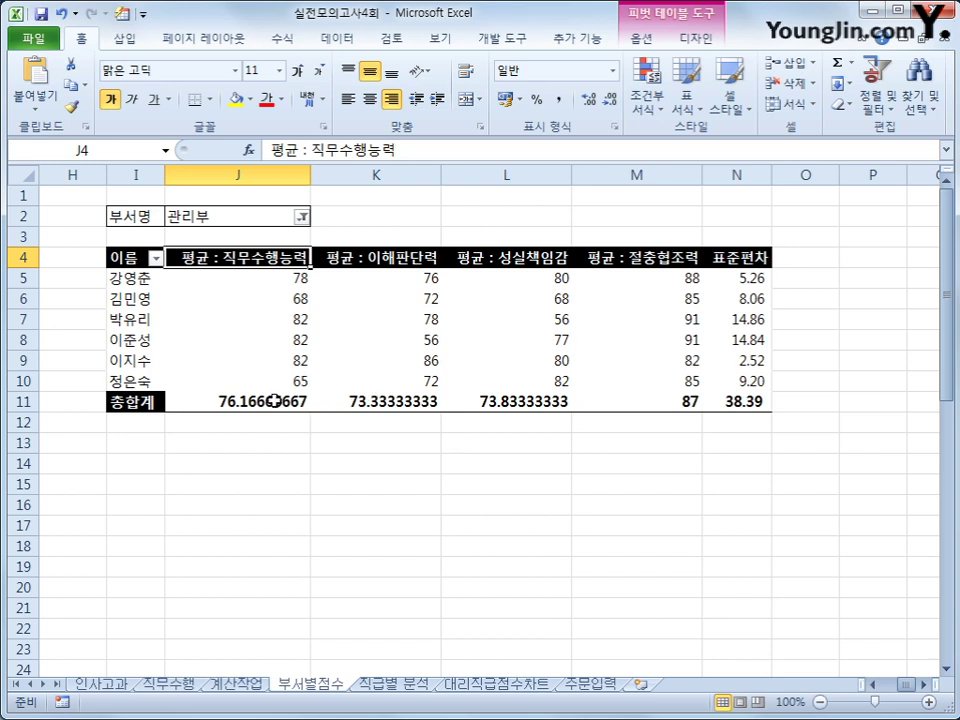
drag(275, 401, 728, 401)
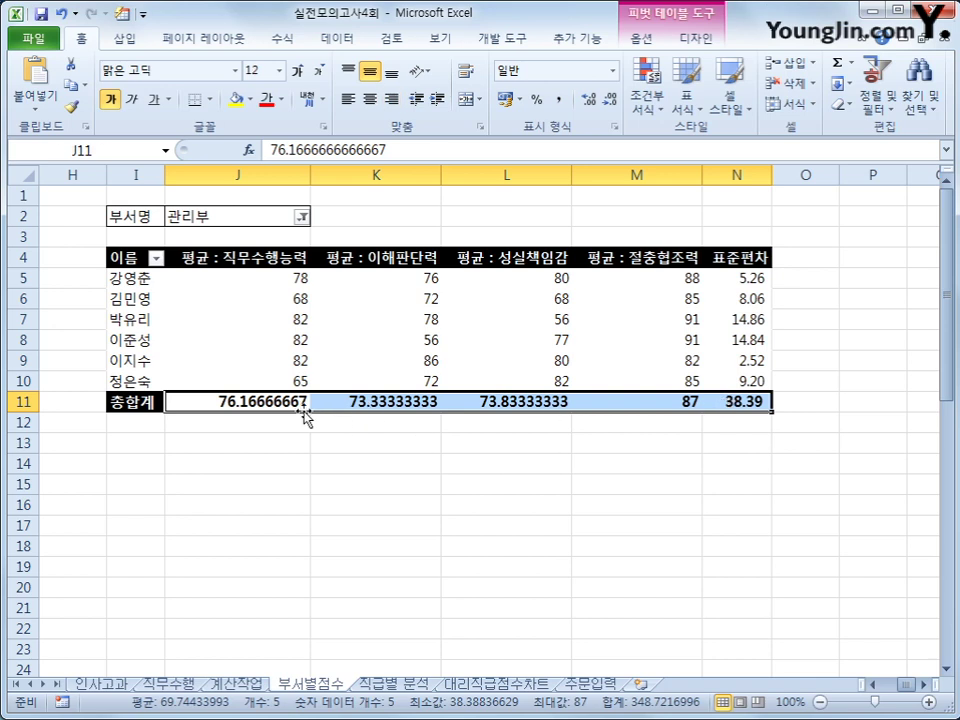
click(556, 103)
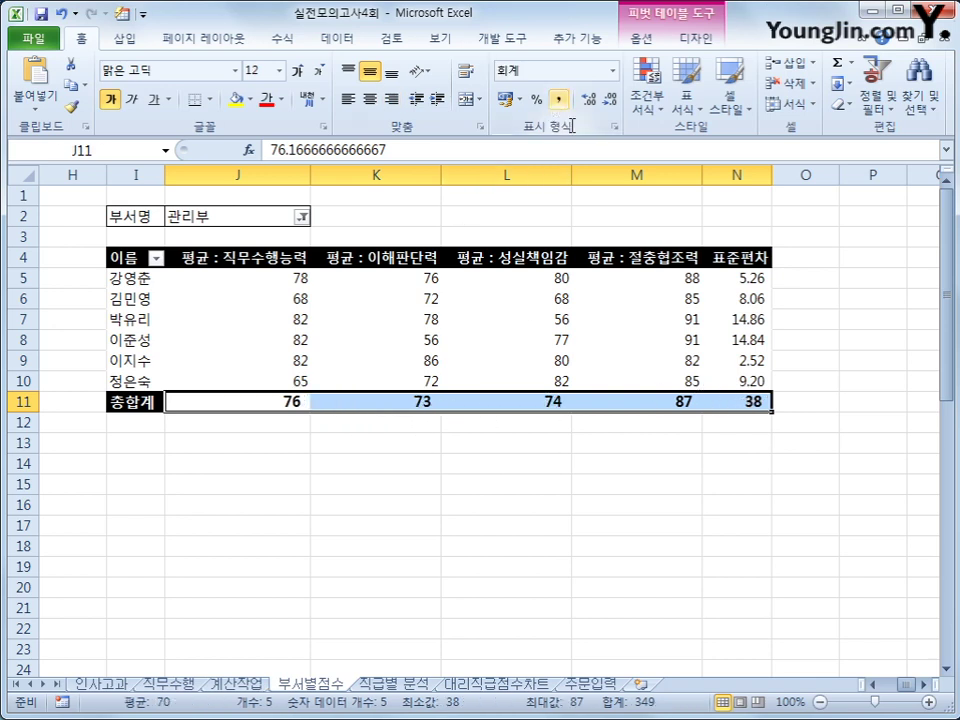
click(750, 404)
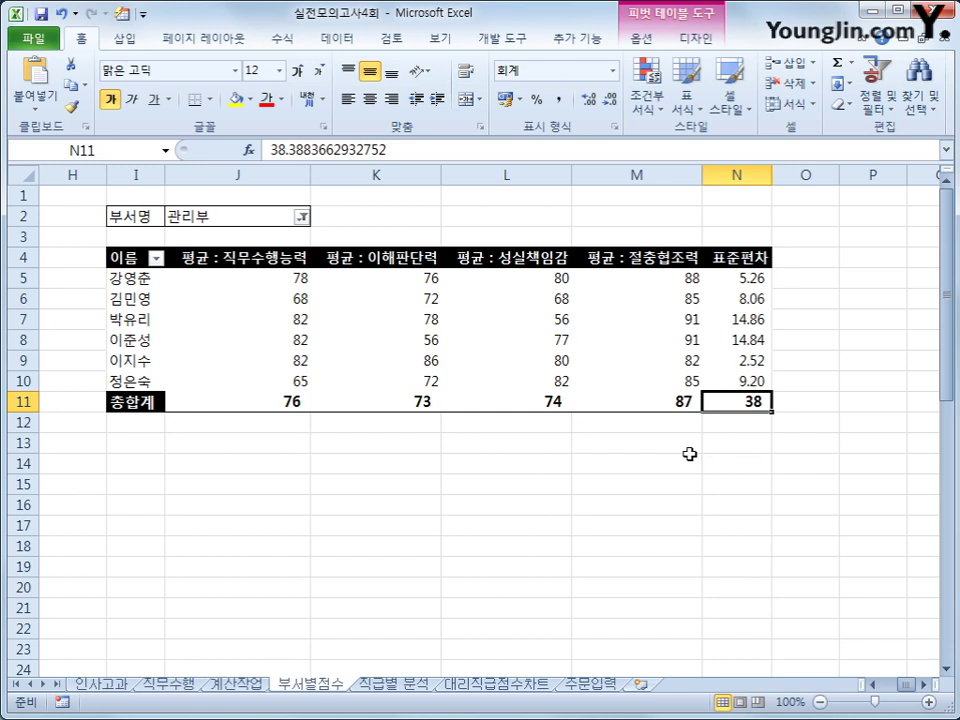
Start recording a macro named 필터 in the current workbook (현재 통합 문서), working on the 직급별 분석 sheet.
click(393, 685)
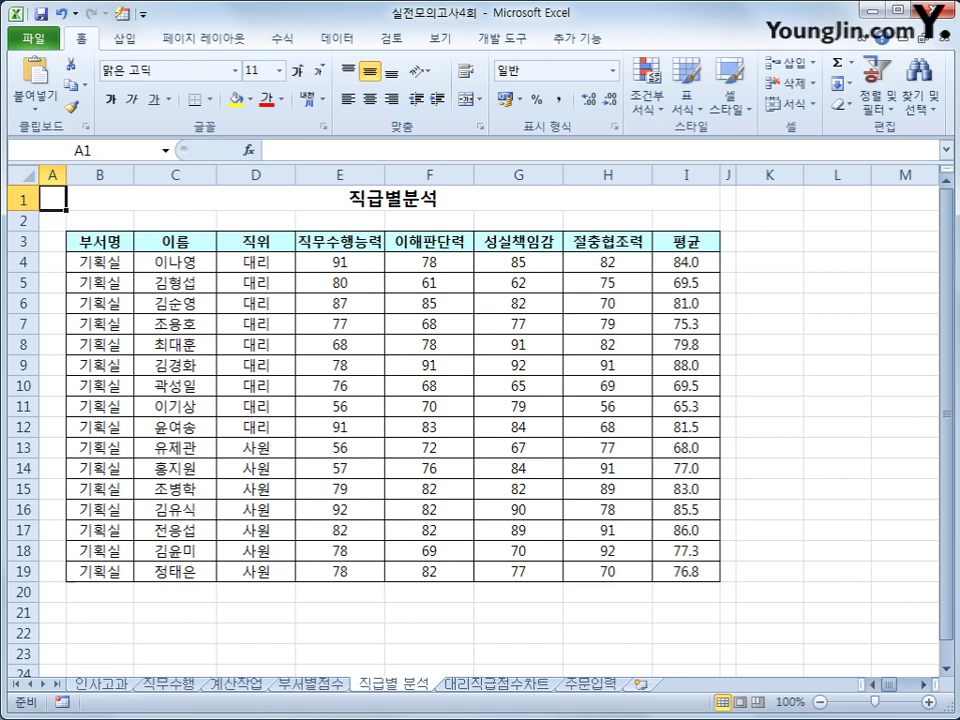
click(510, 667)
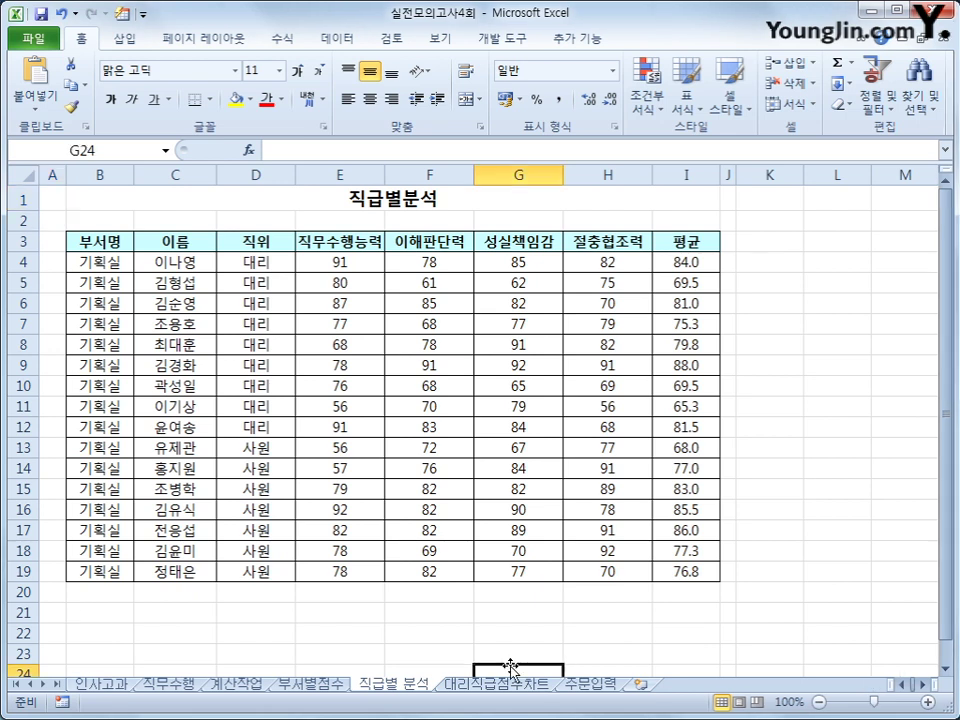
click(806, 372)
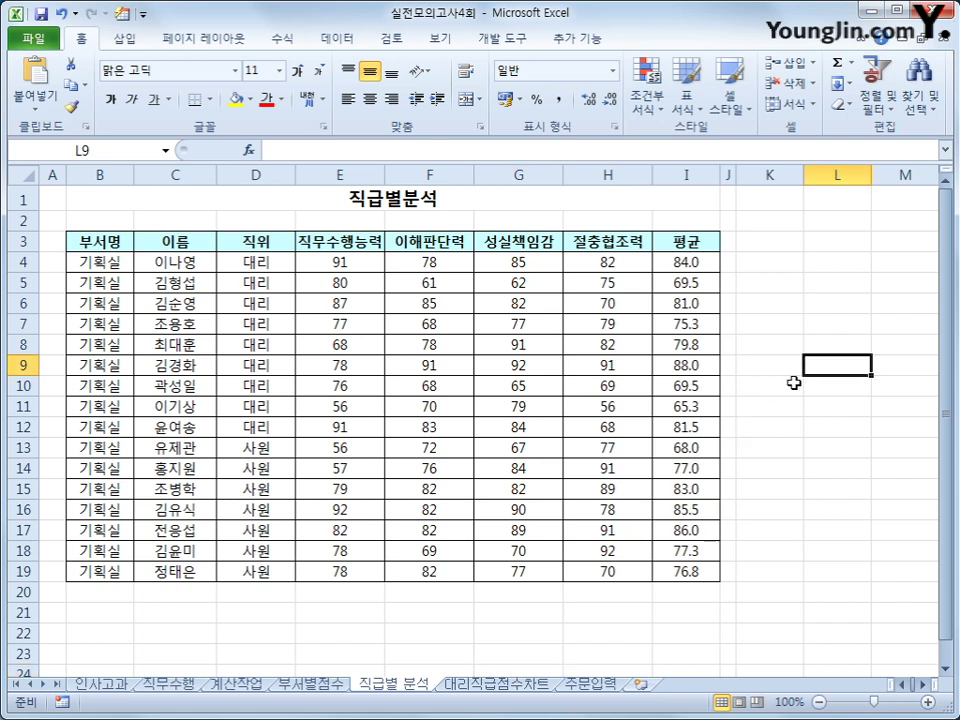
click(71, 704)
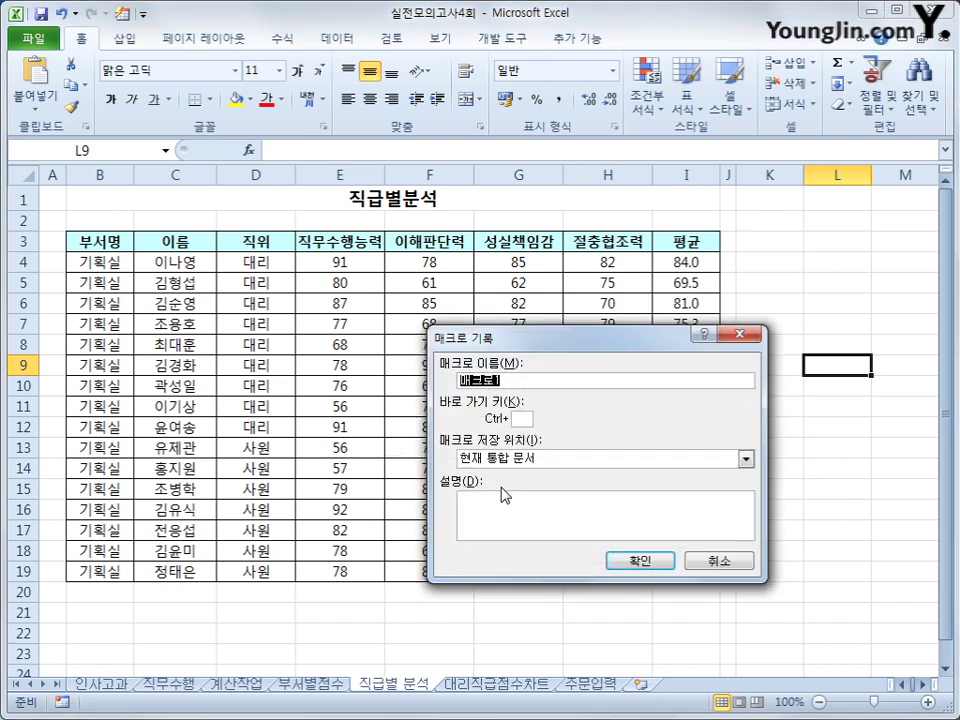
text(ㅂ)
key(BackSpace)
text(필터)
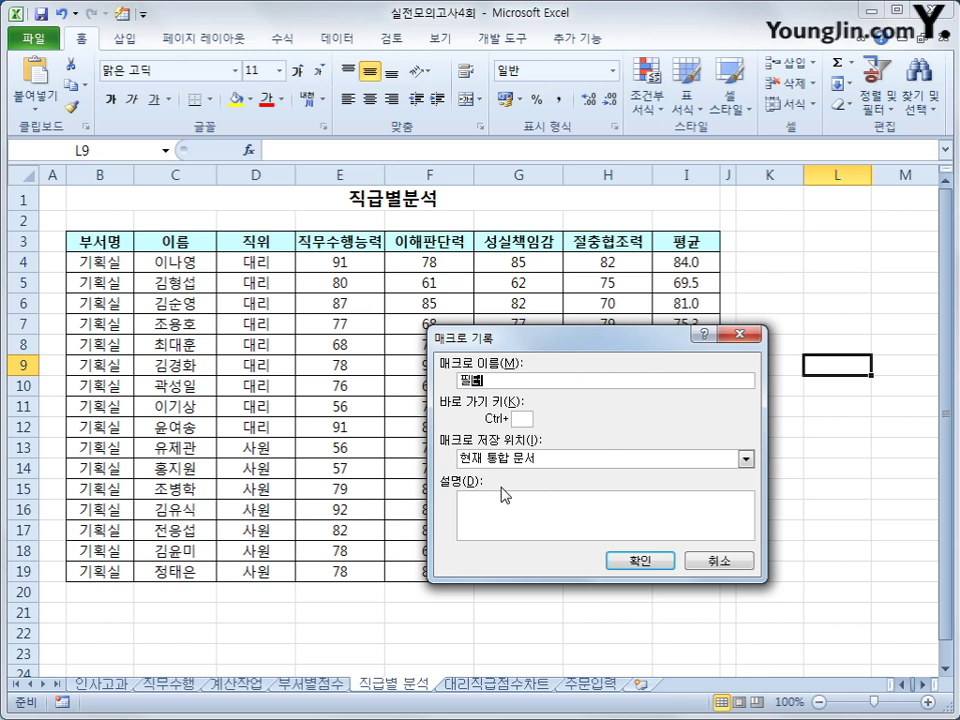
click(618, 562)
Turn on the header filters for the 직급별분석 table.
click(402, 251)
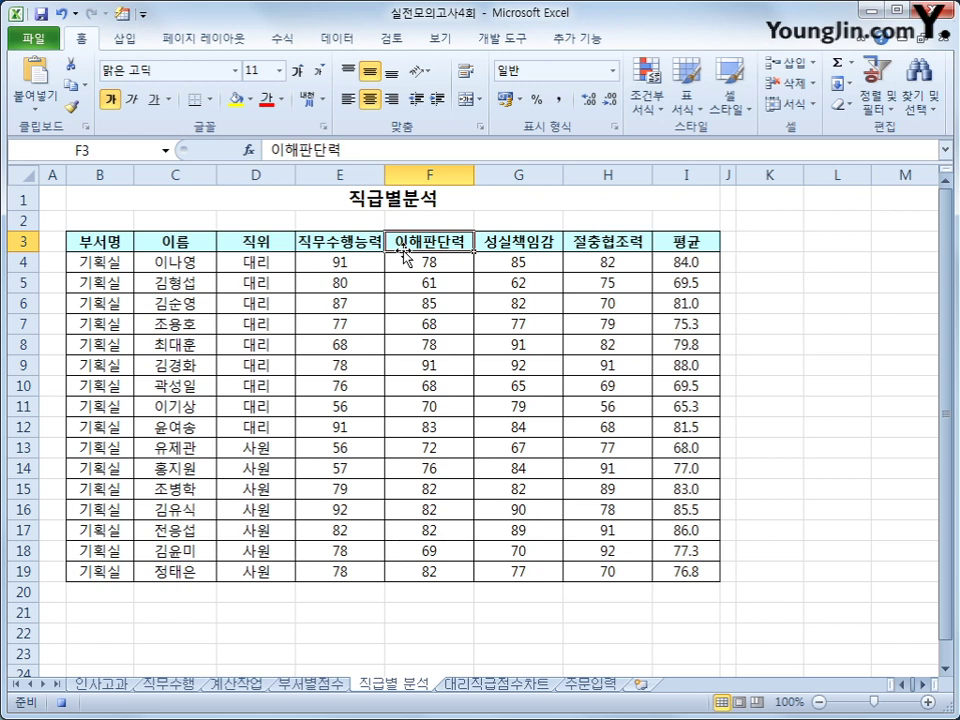
click(282, 38)
click(325, 45)
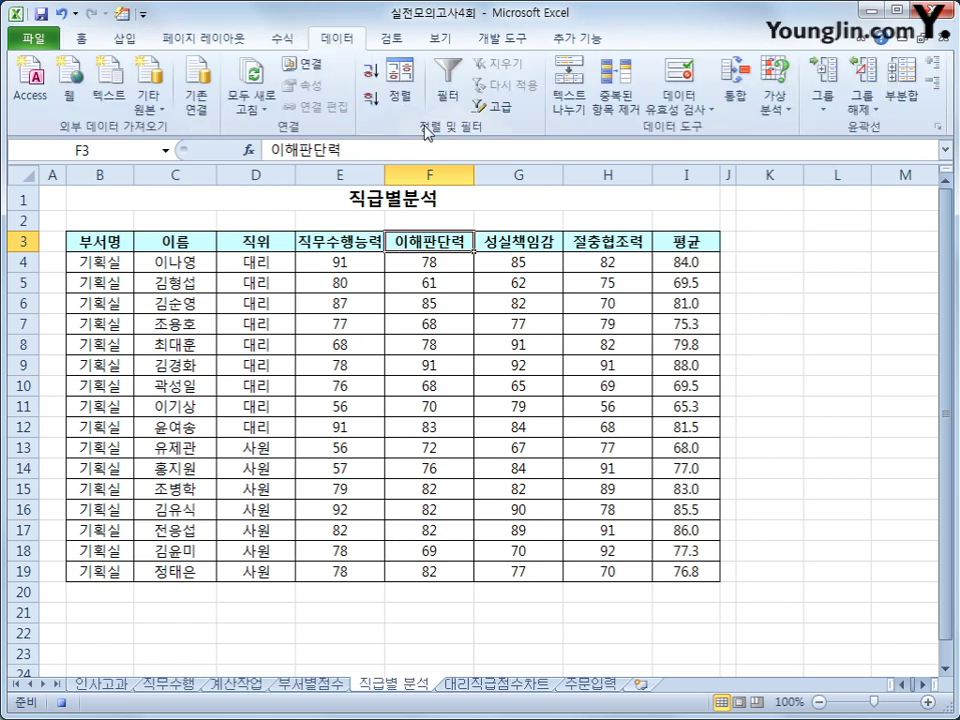
click(447, 85)
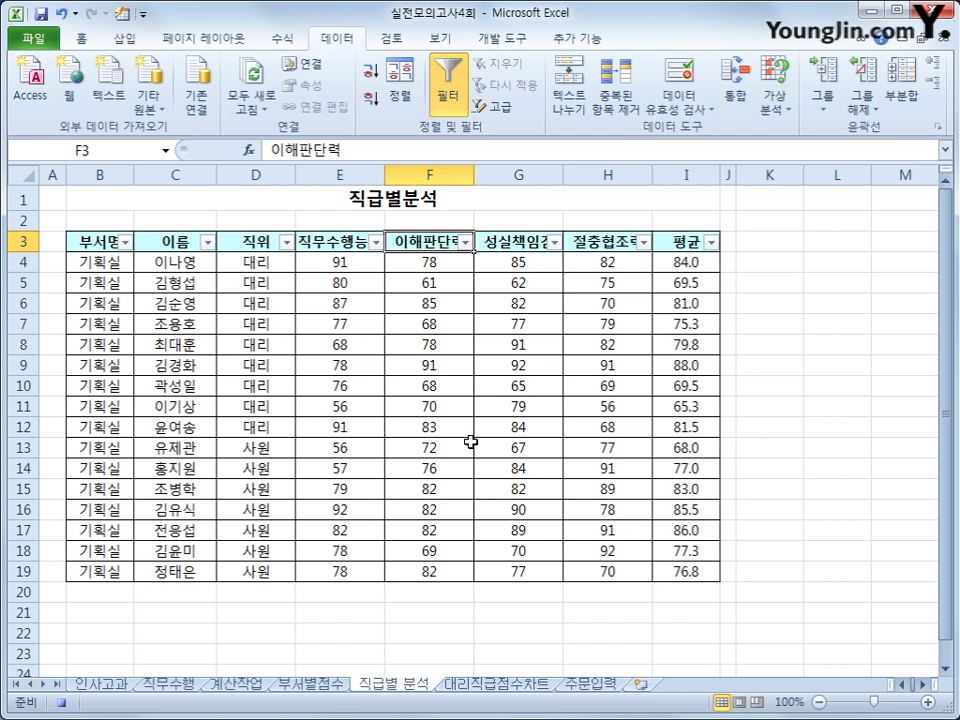
Filter the 평균 column to values greater than or equal to 80 and stop recording the macro.
click(710, 242)
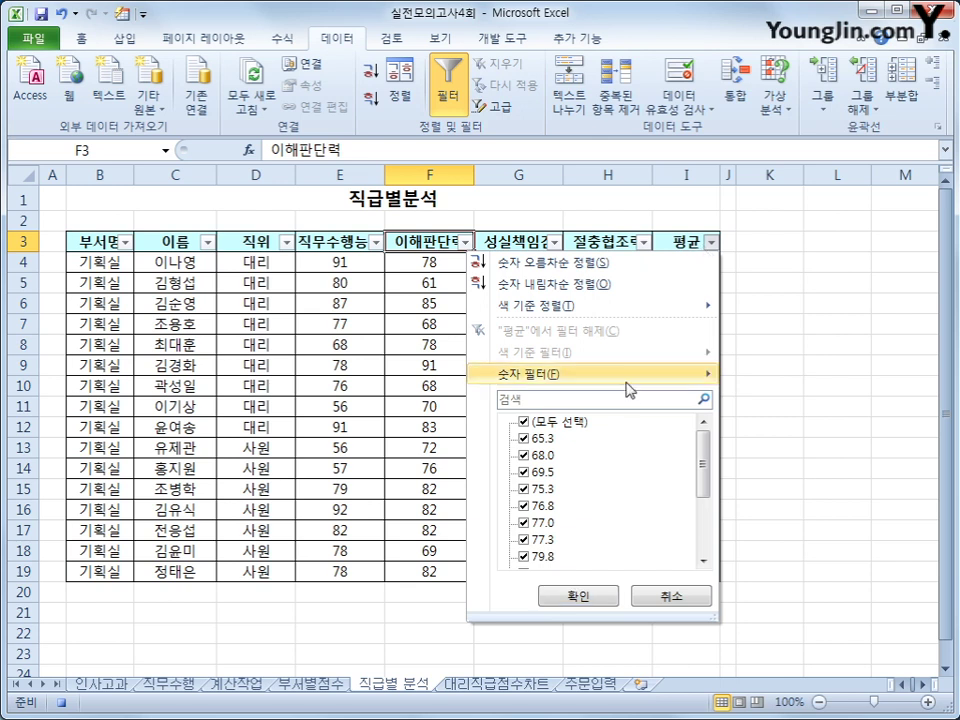
mouse_move(628, 388)
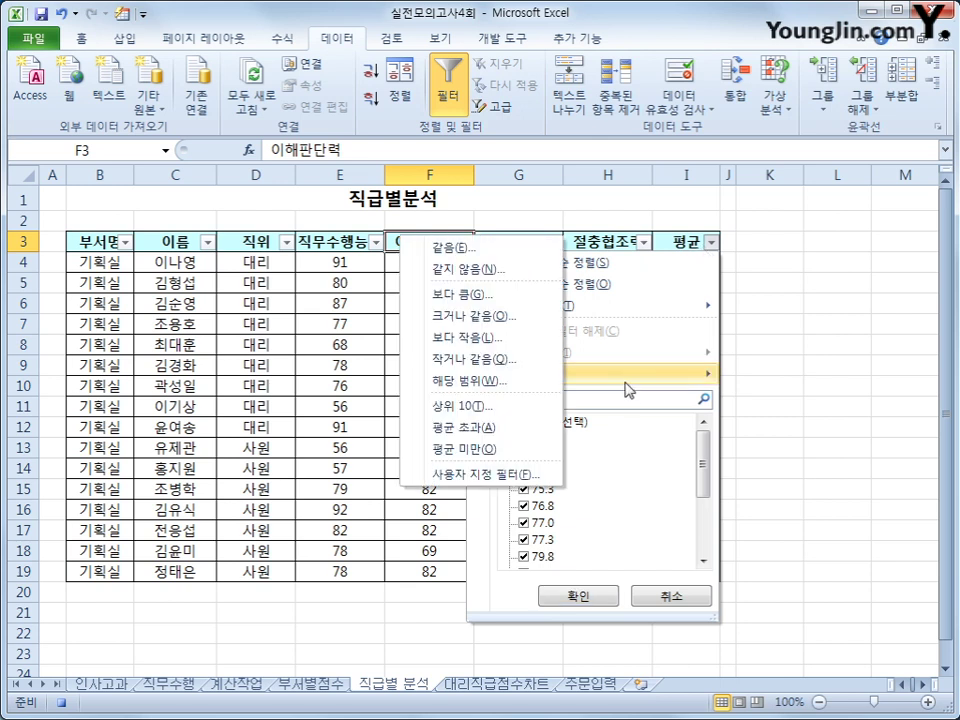
click(472, 316)
text(80)
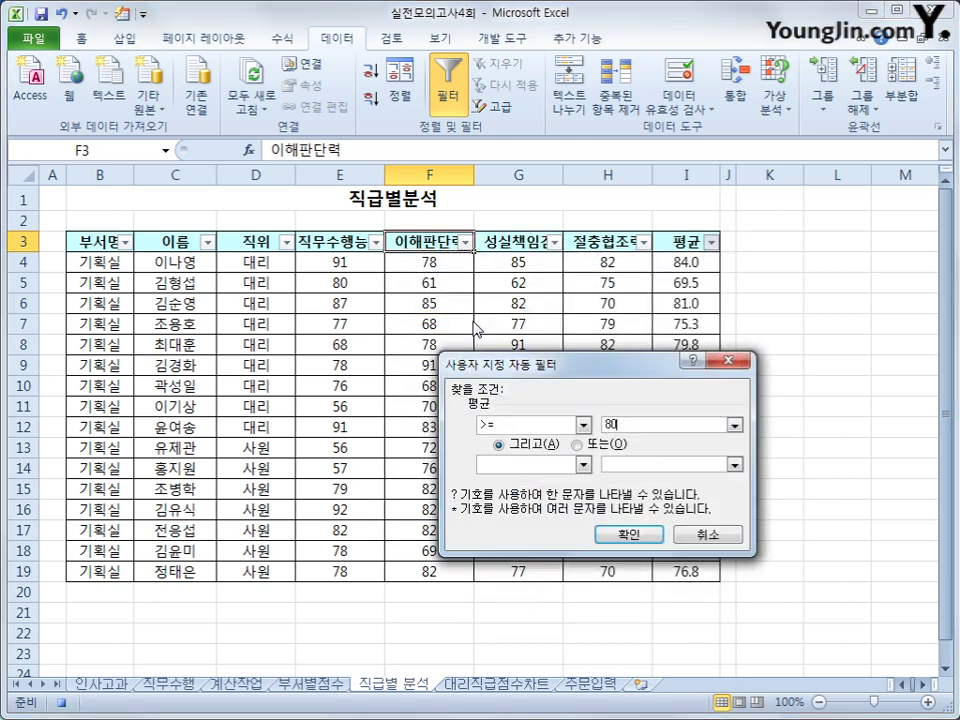
click(628, 534)
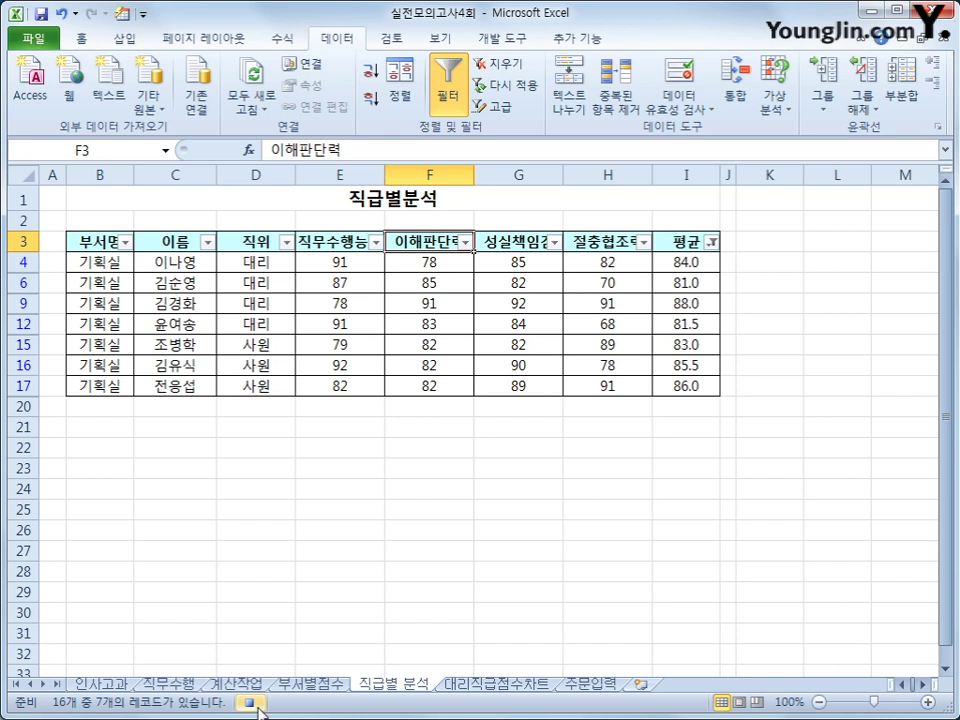
click(545, 569)
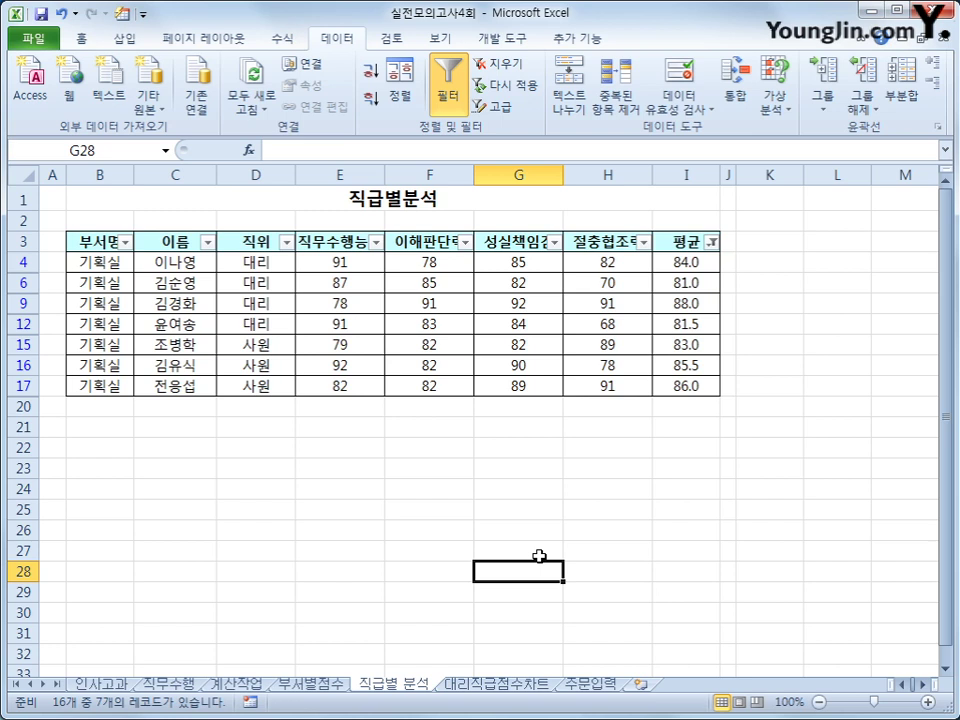
Draw a rectangle shape about 3.81 cm wide and 1.16 cm high over columns K:L, starting at row 3 beside the table.
click(133, 40)
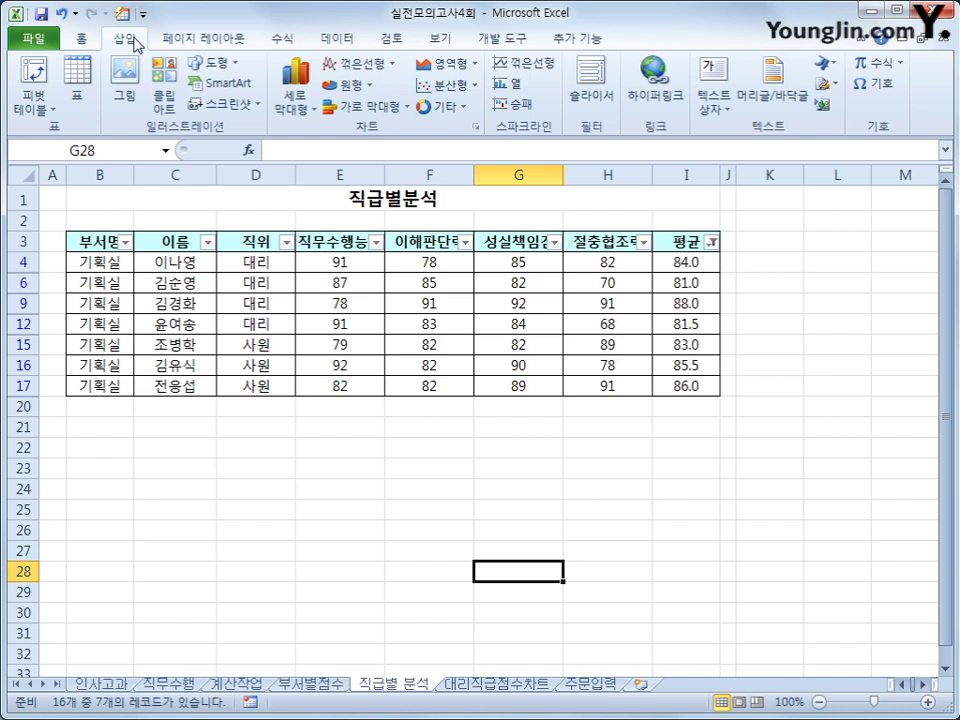
click(212, 62)
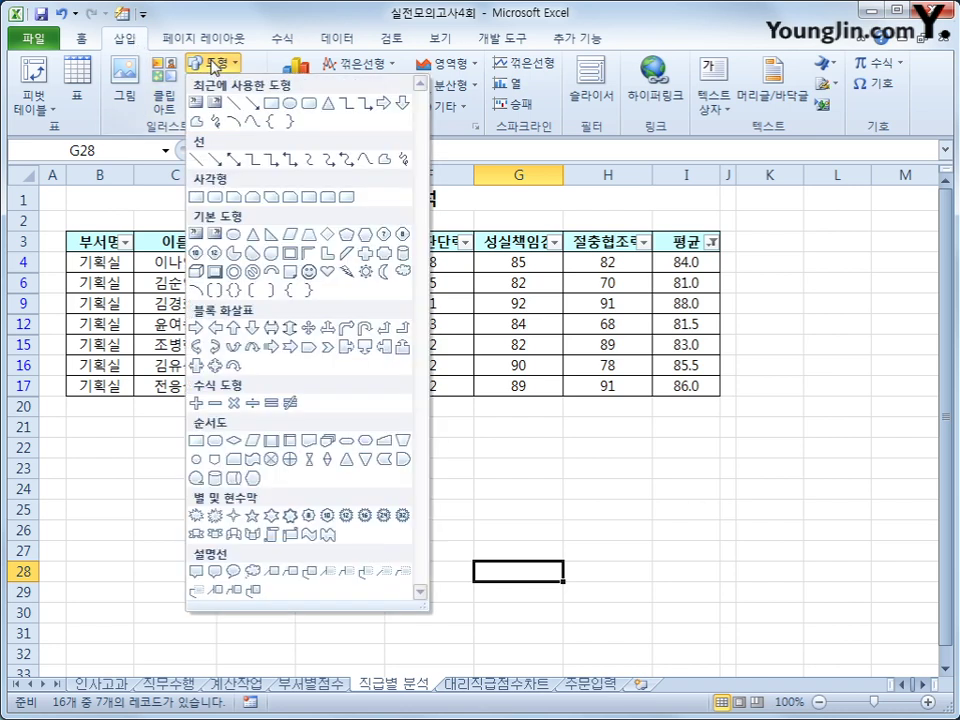
click(197, 198)
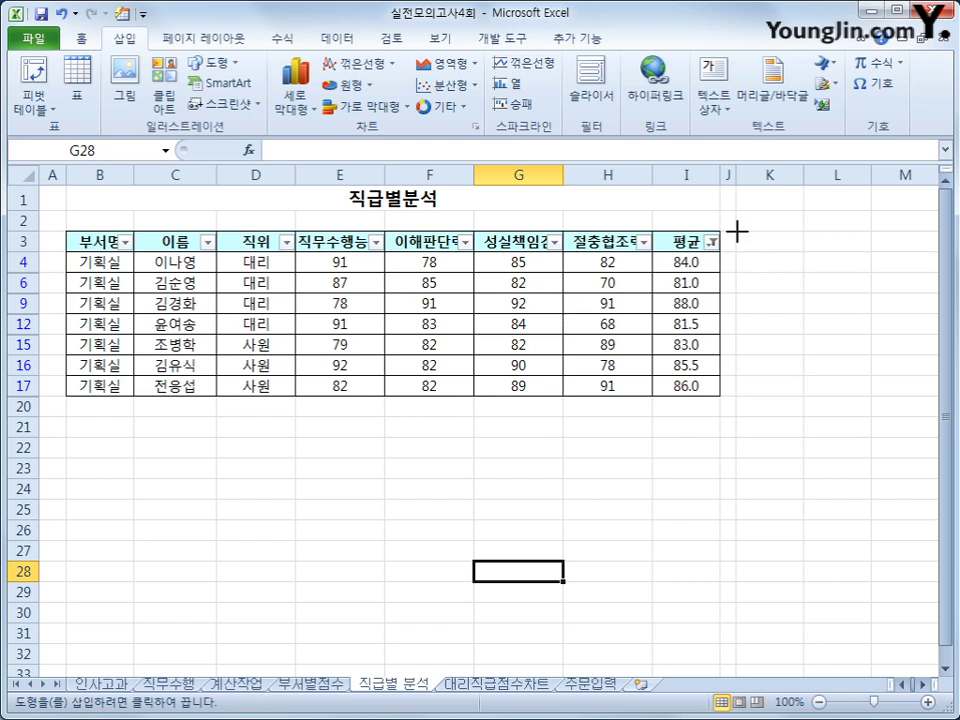
drag(737, 230, 872, 262)
drag(872, 262, 871, 263)
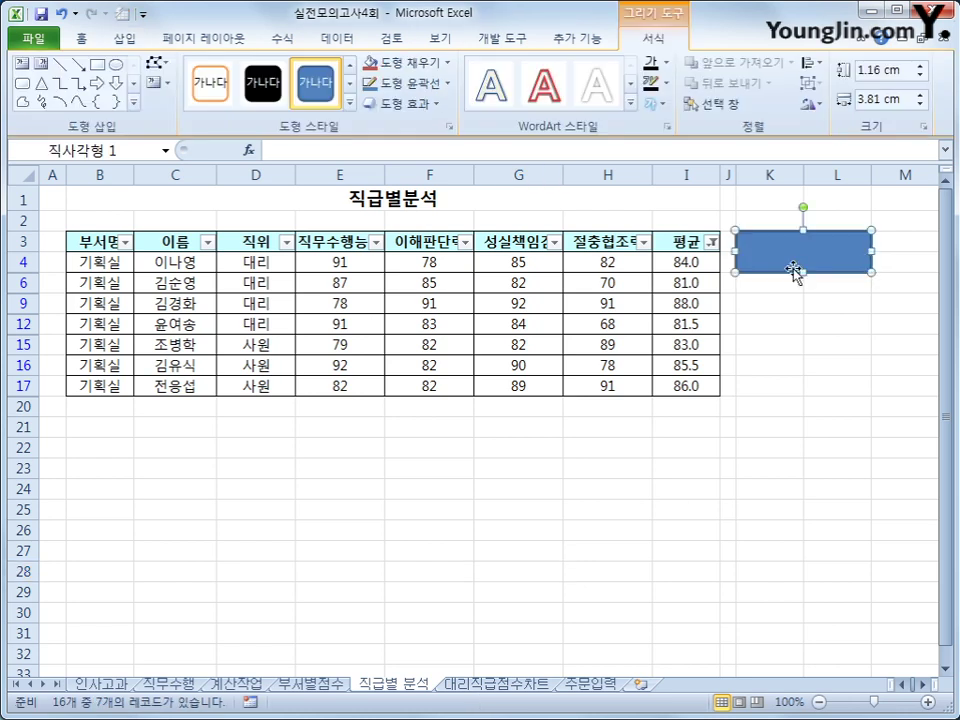
Label the rectangle 점수조회 and center its text both vertically and horizontally.
text(점수)
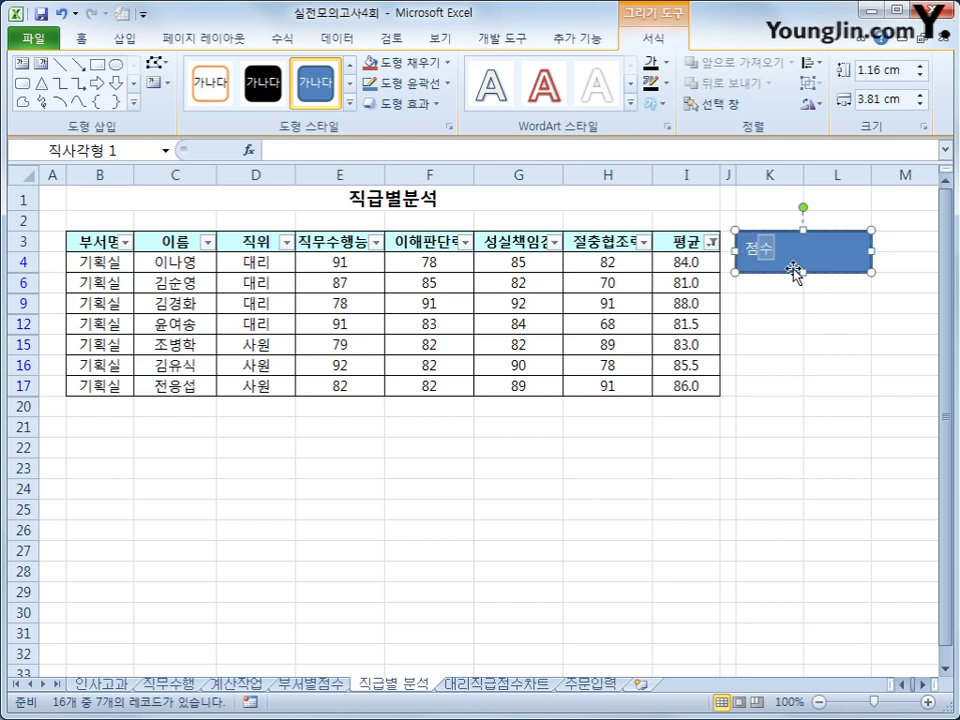
text(조회)
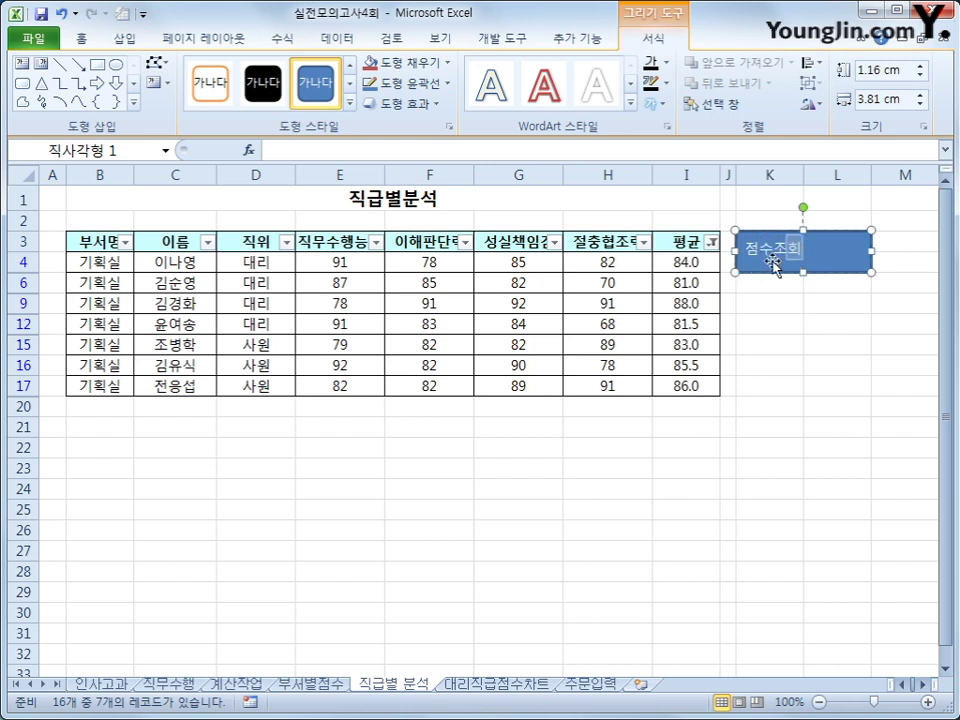
click(776, 246)
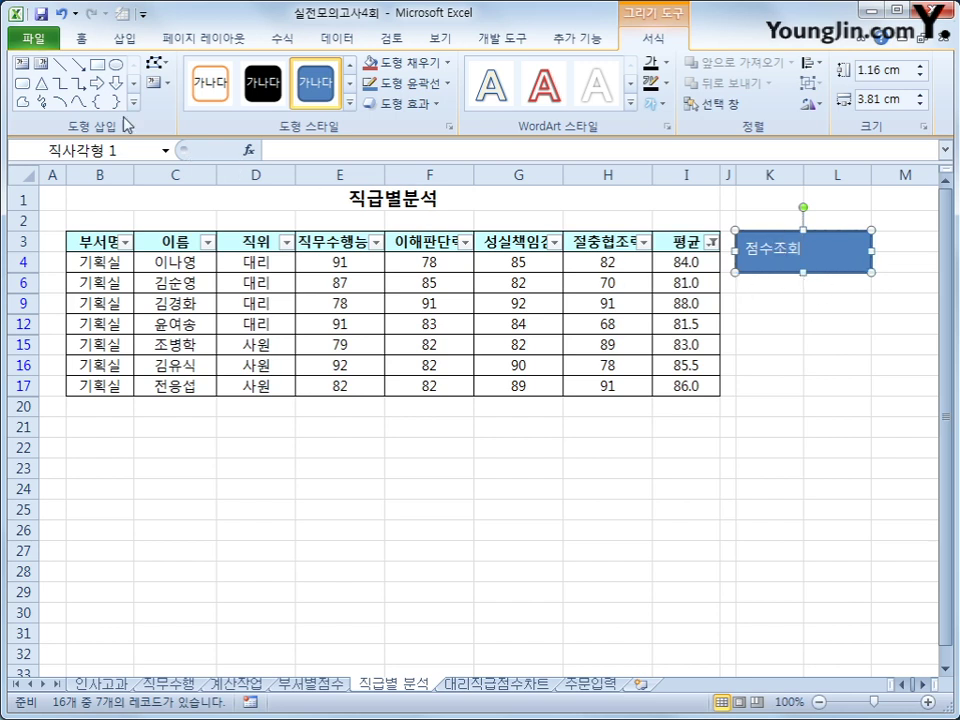
click(86, 42)
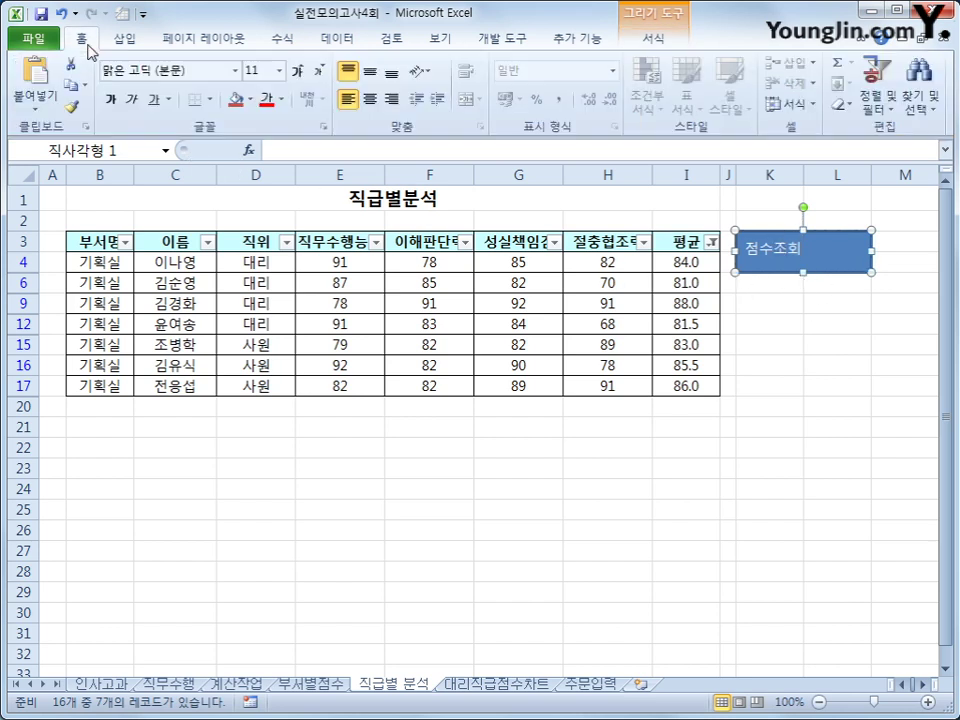
click(370, 72)
click(370, 99)
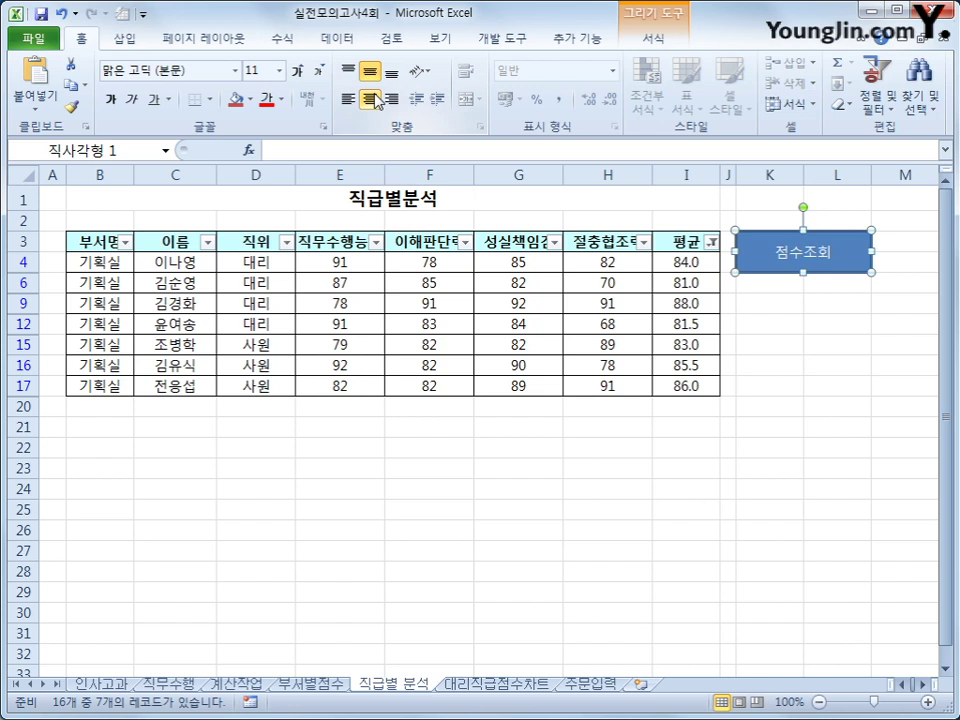
Assign the 필터 macro to the 점수조회 rectangle and deselect the shape.
right_click(752, 244)
click(476, 458)
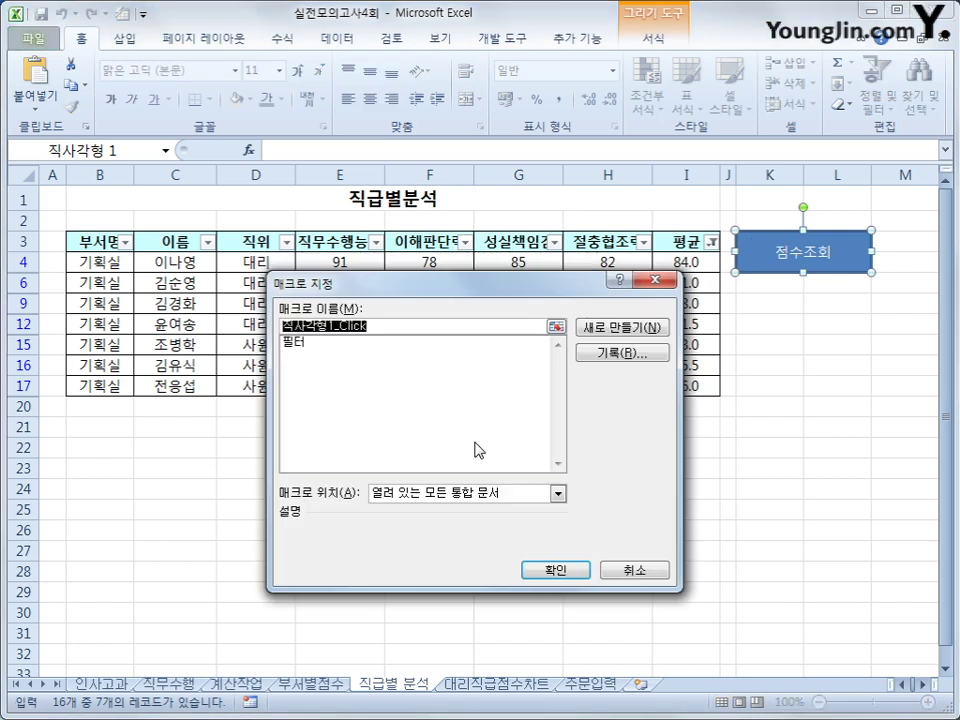
click(329, 343)
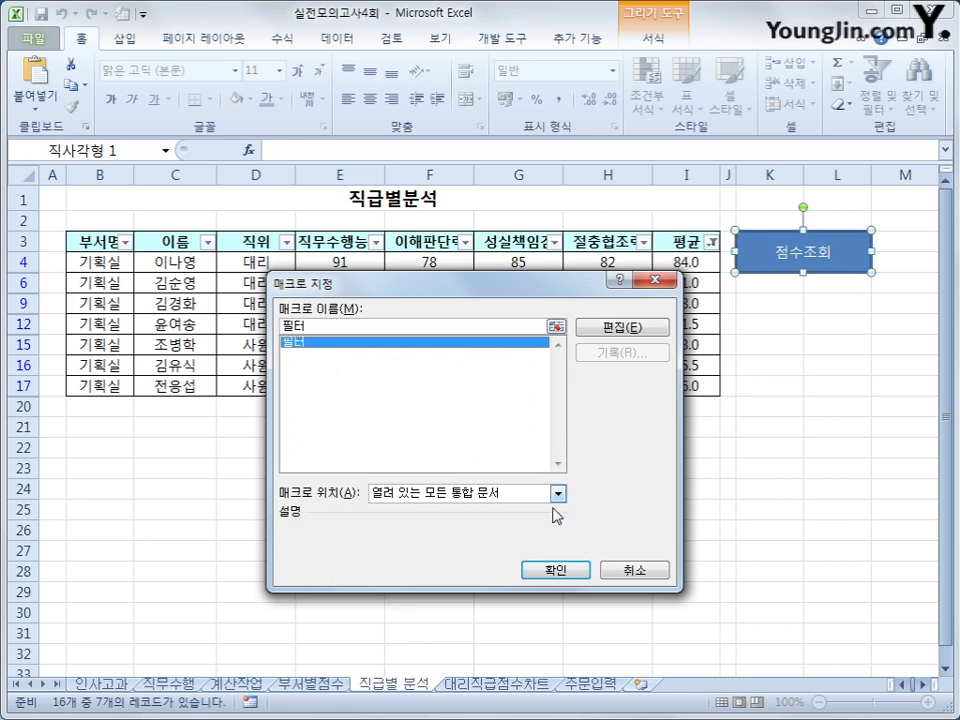
click(556, 570)
click(906, 470)
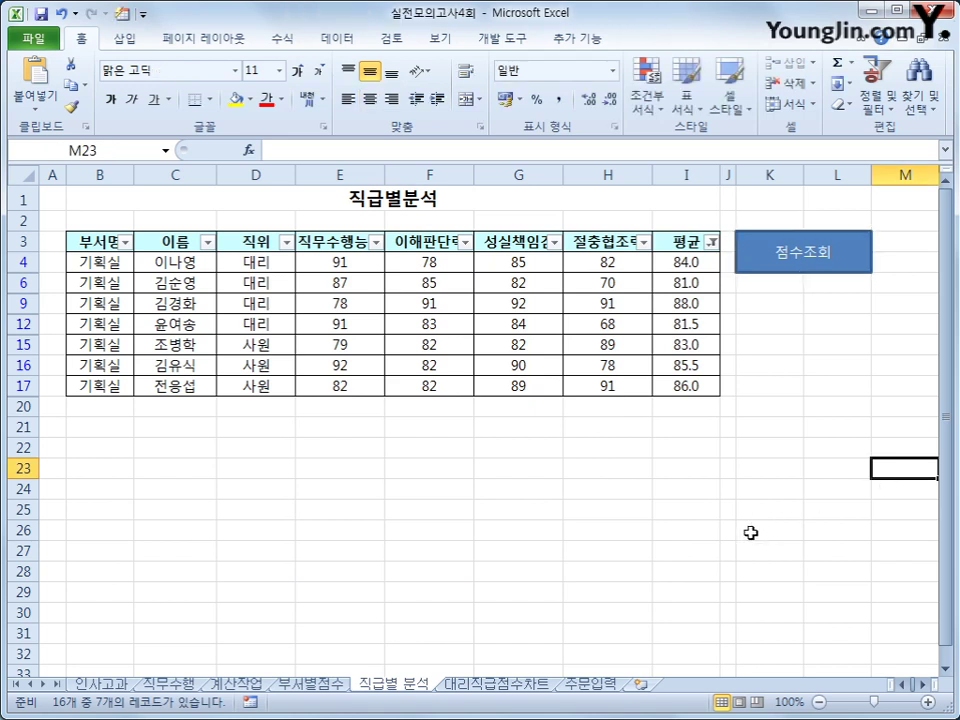
On the 대리직급점수차트 sheet, insert a 3-D clustered column chart from the 이름 and 점수 data of the 대리 rows (C3:C6, I3:I6, C10:C11, I10:I11).
click(506, 683)
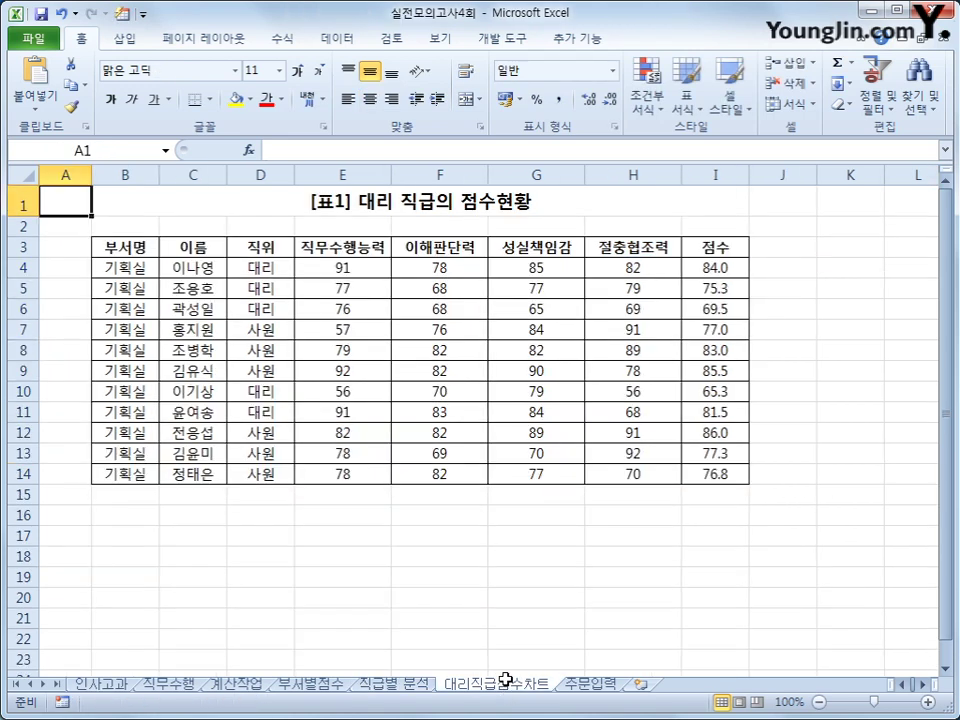
click(810, 574)
scroll(851, 583, down, 3)
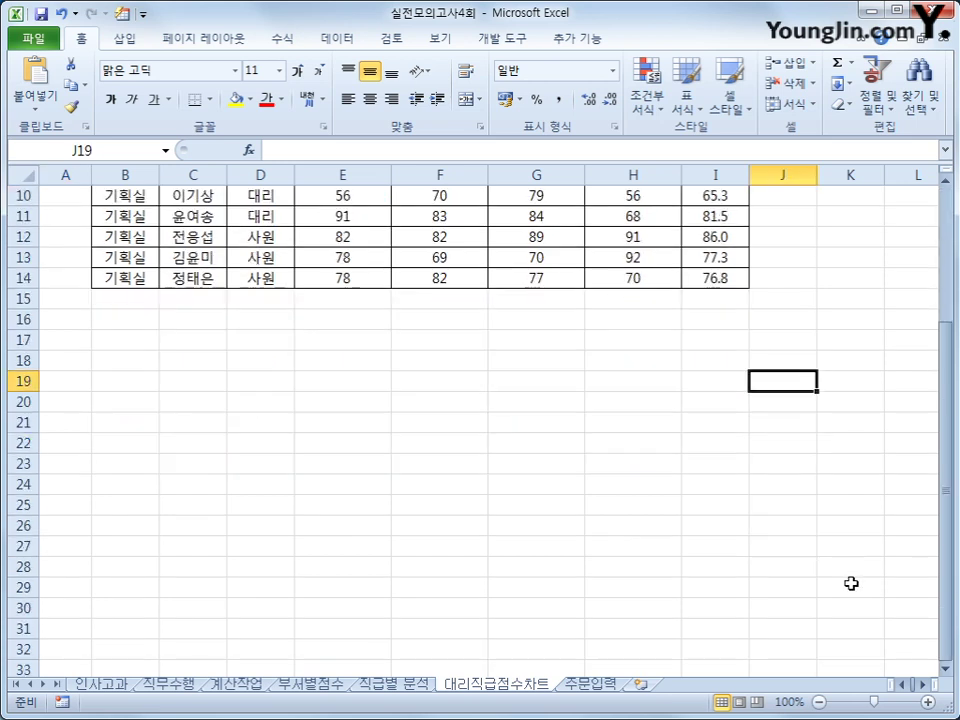
scroll(851, 583, down, 1)
scroll(849, 583, up, 4)
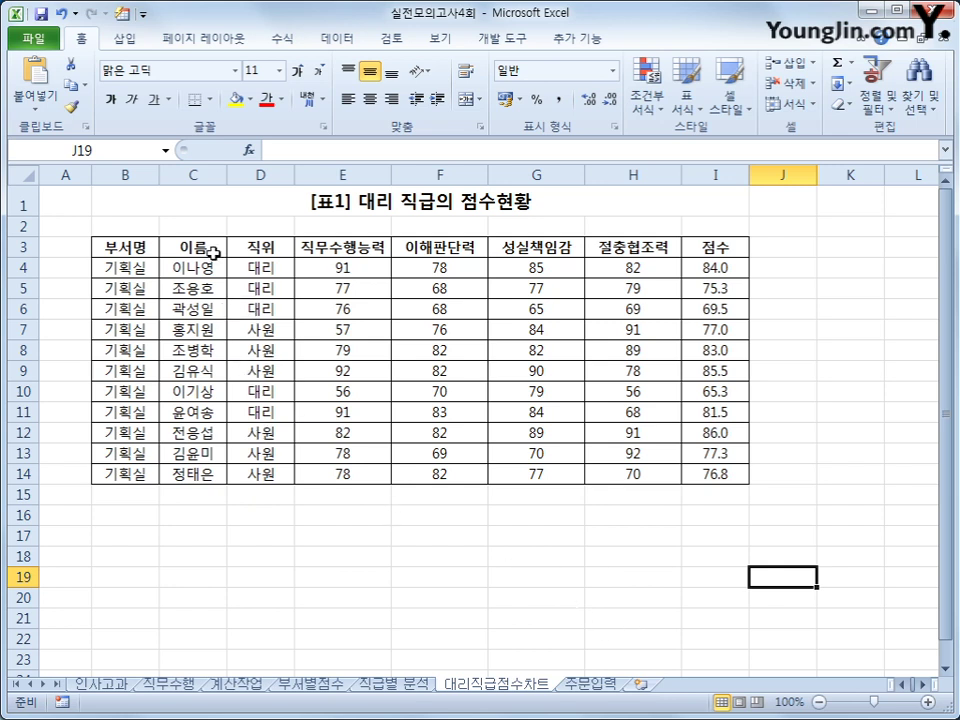
drag(207, 249, 203, 310)
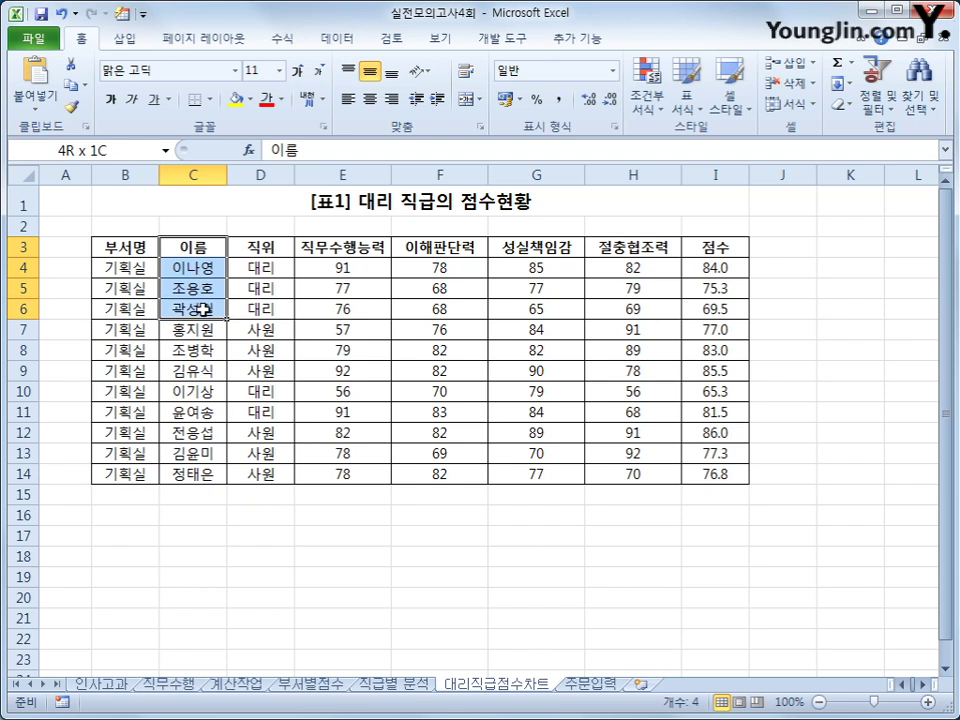
drag(203, 310, 203, 310)
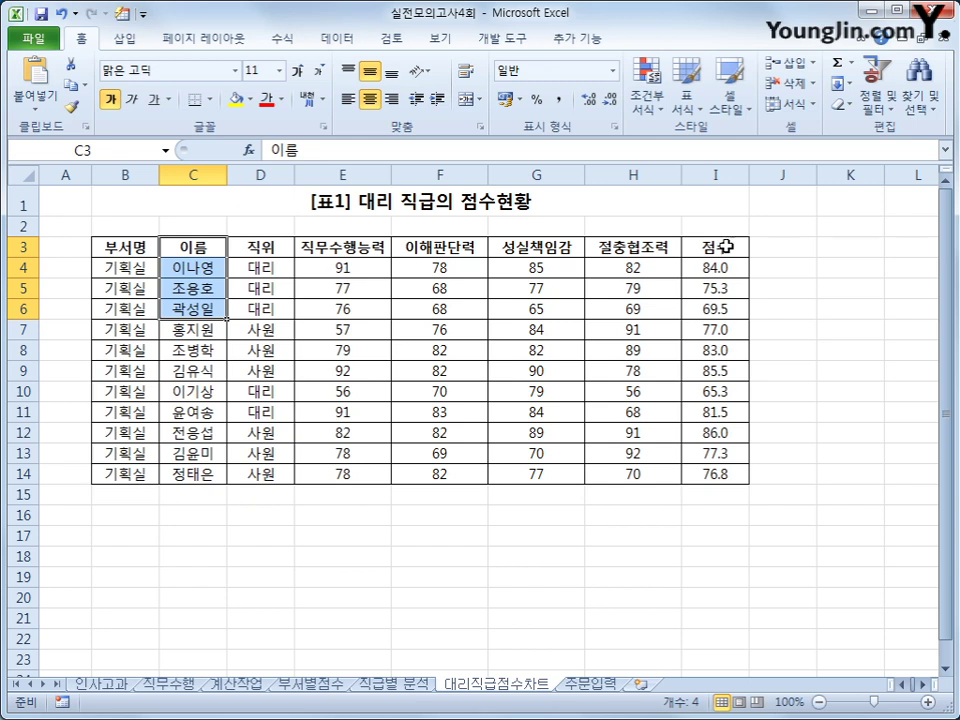
ctrl+drag(724, 248, 726, 307)
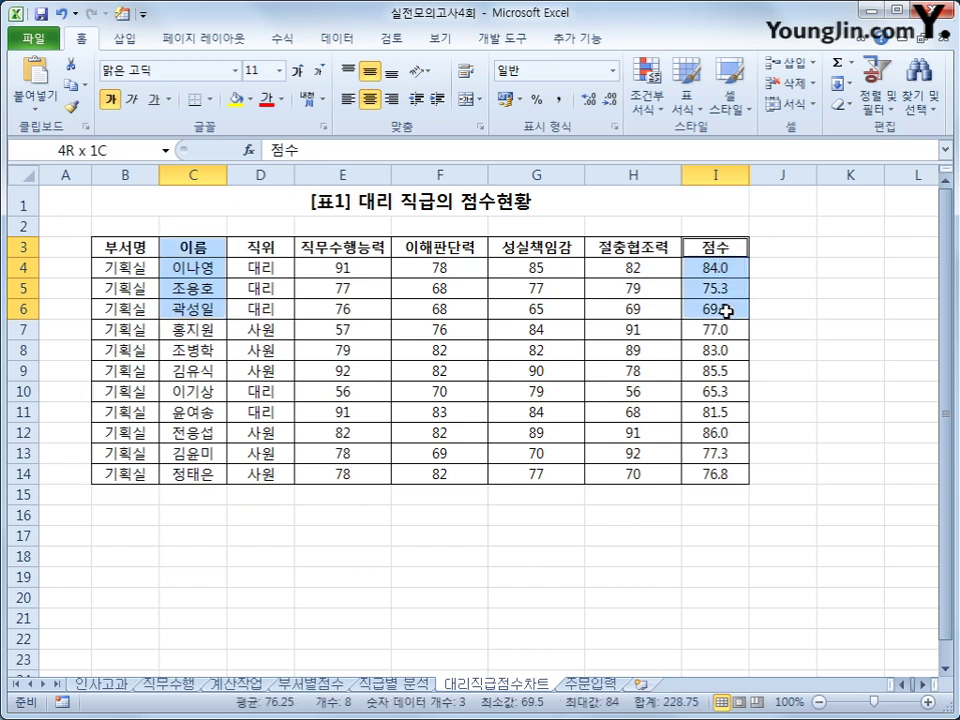
ctrl+drag(726, 311, 726, 311)
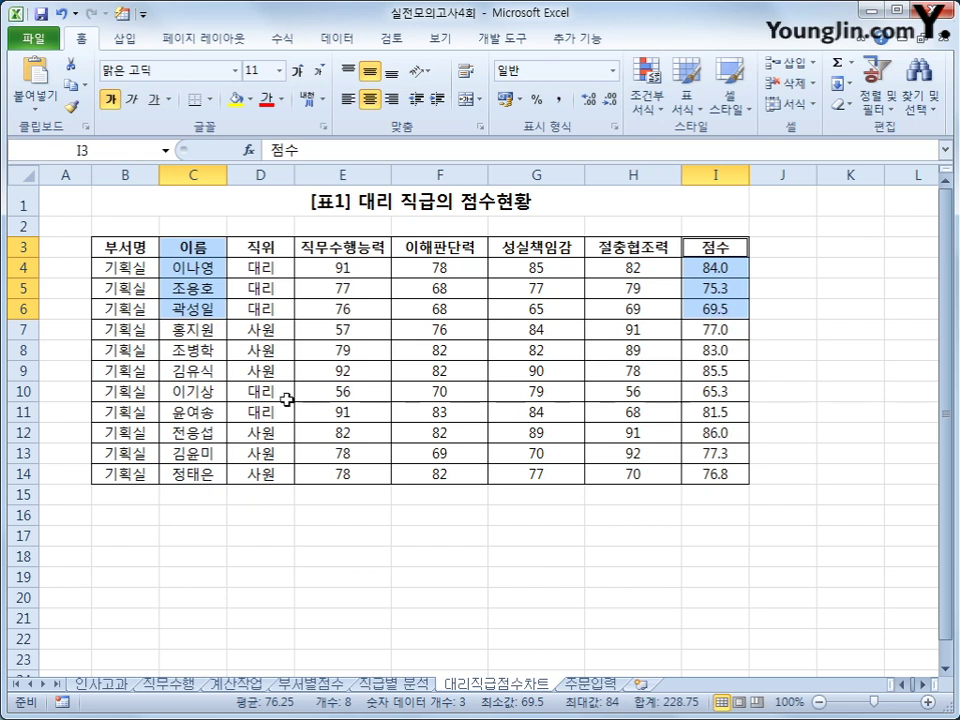
ctrl+drag(202, 393, 201, 412)
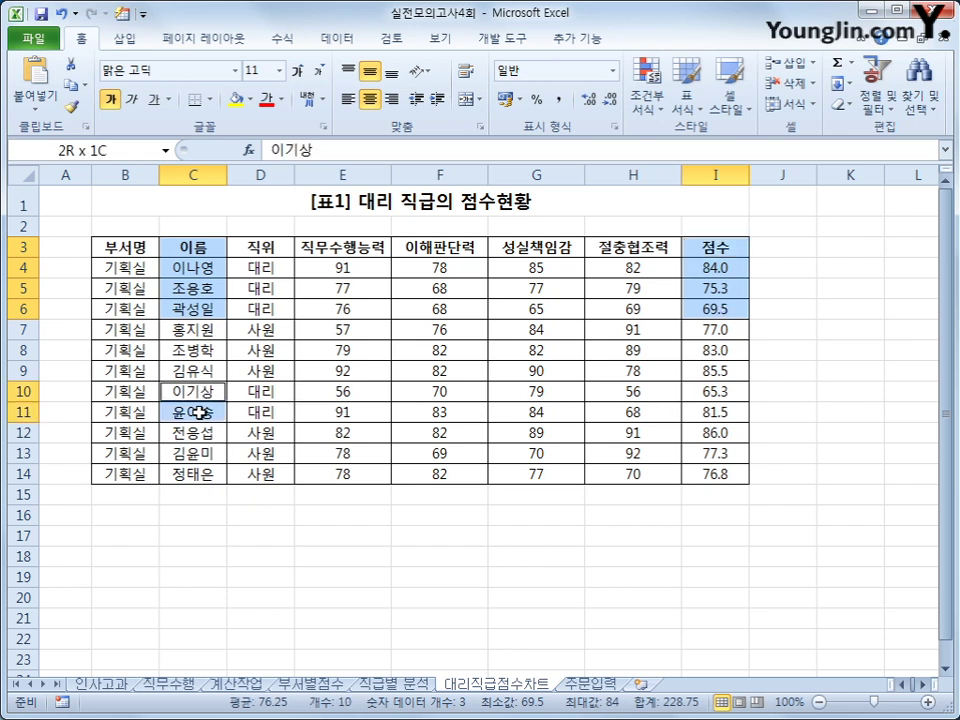
ctrl+click(697, 390)
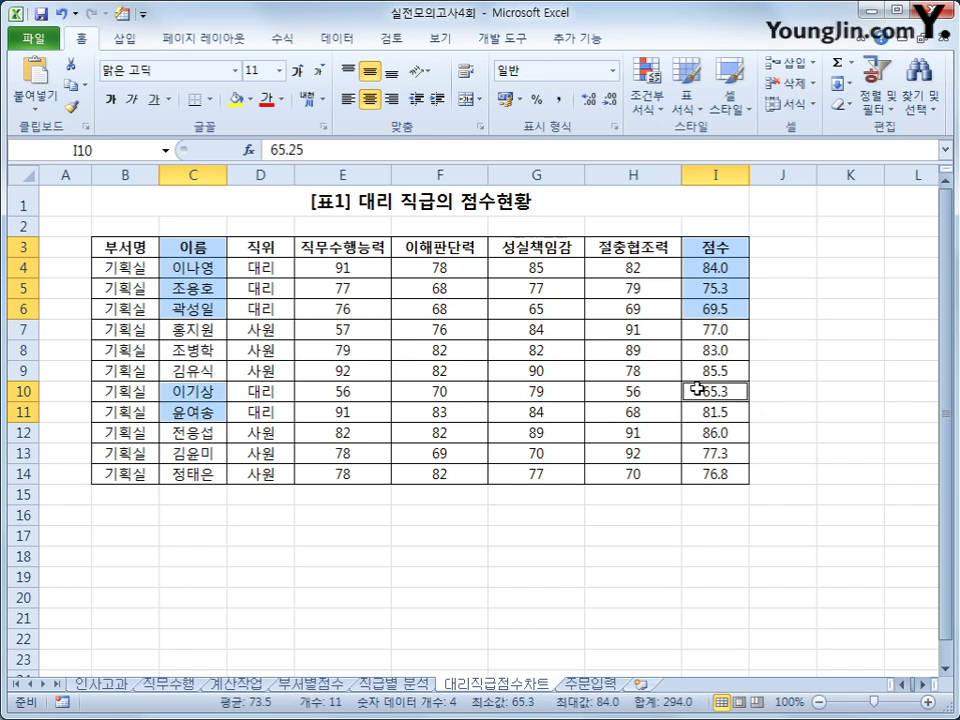
ctrl+drag(697, 390, 703, 417)
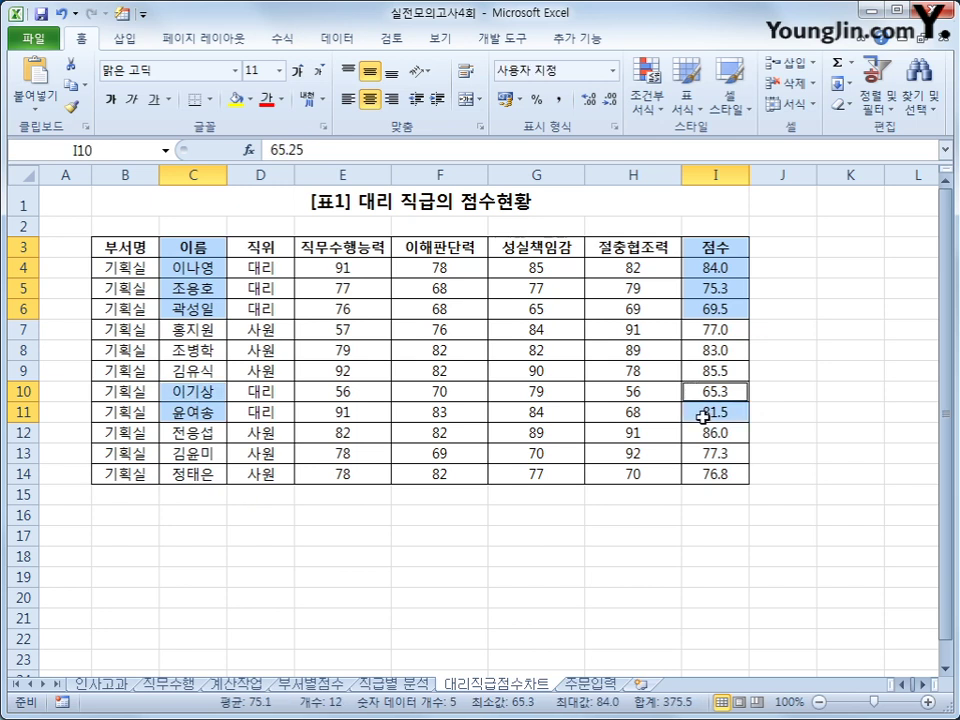
click(124, 38)
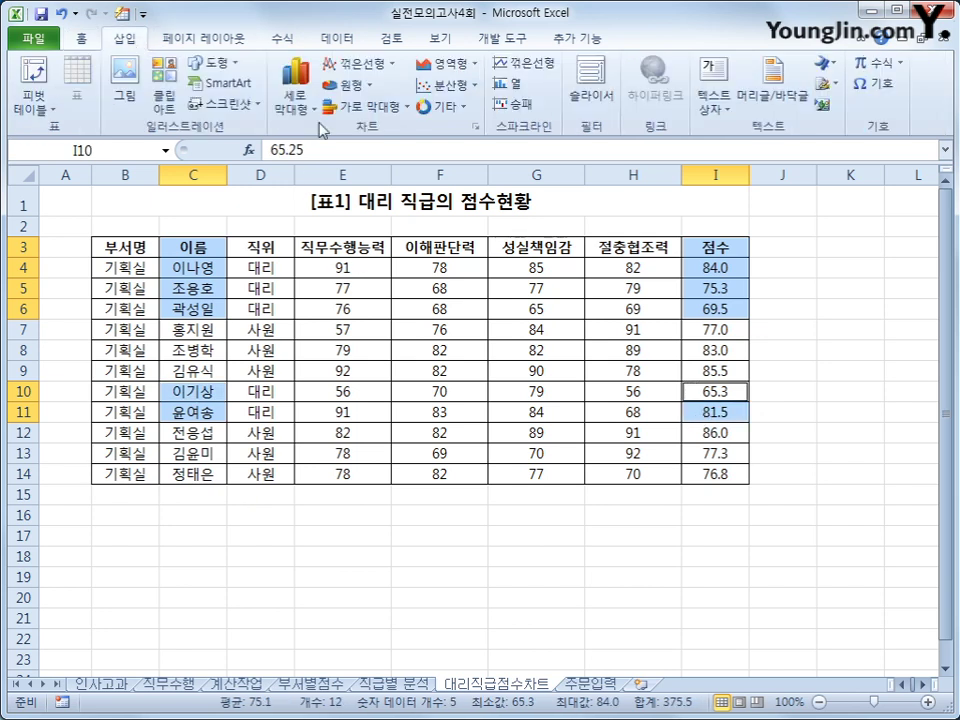
click(294, 104)
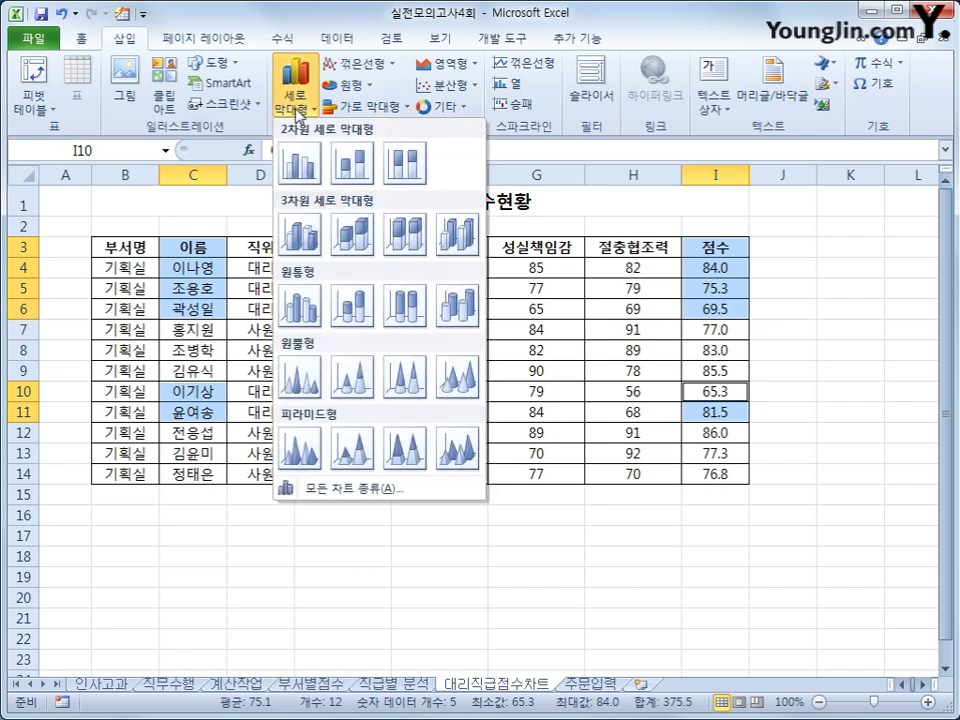
click(306, 244)
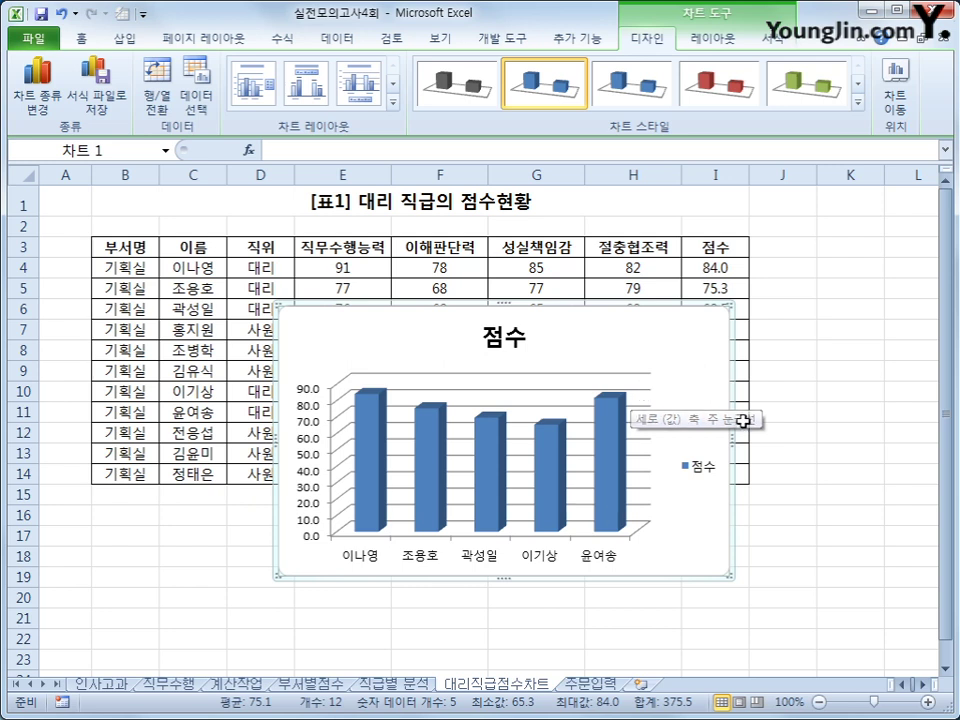
Move the chart to a new sheet named 차트작성.
right_click(650, 338)
click(449, 386)
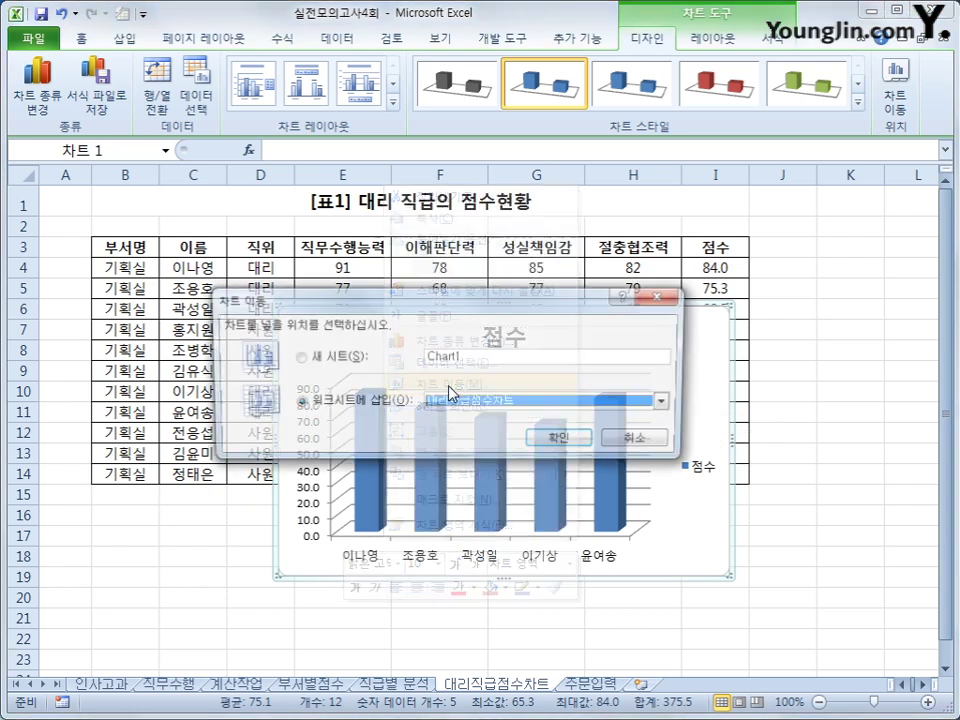
click(388, 375)
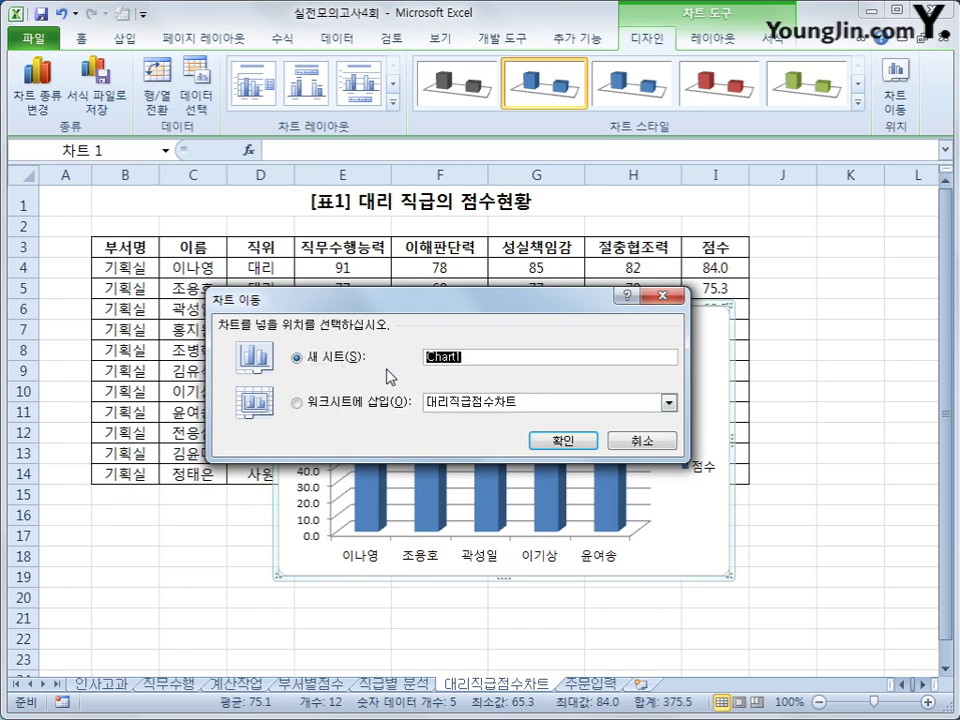
text(ㅊㅏ트작성)
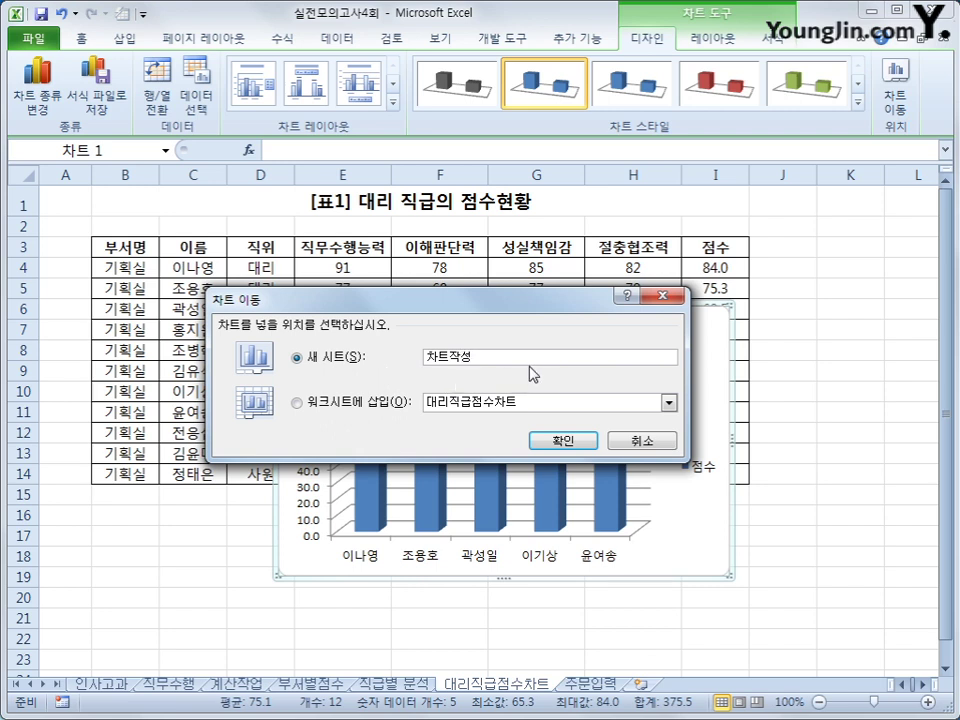
click(562, 441)
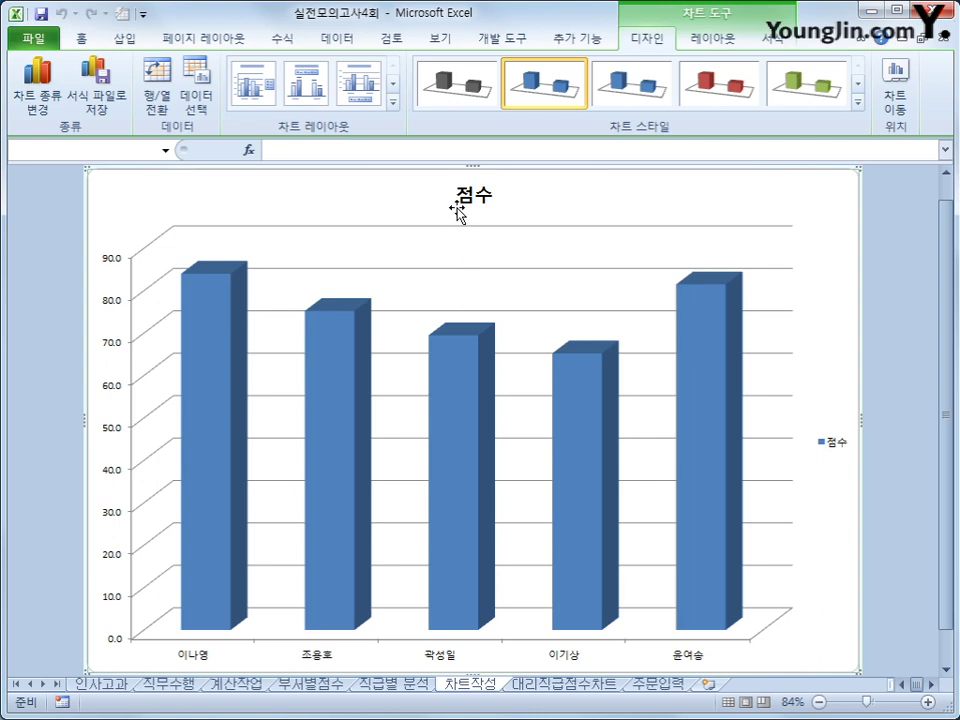
Change the chart title to 대리 직급의 점수 현황 and delete the legend.
click(458, 210)
drag(455, 195, 490, 197)
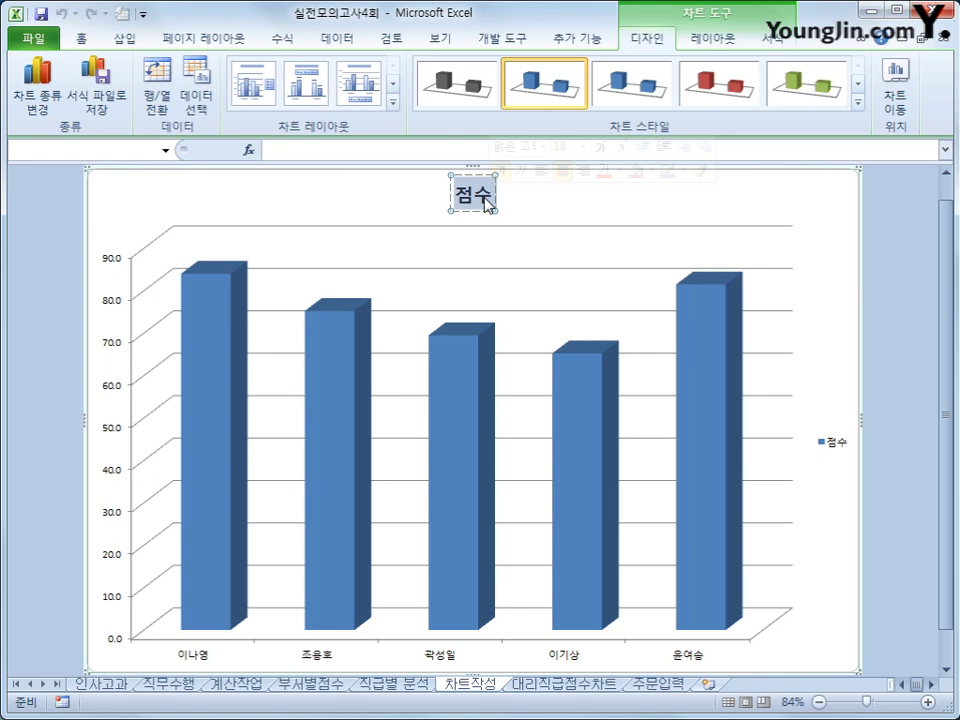
text(대리 직급의)
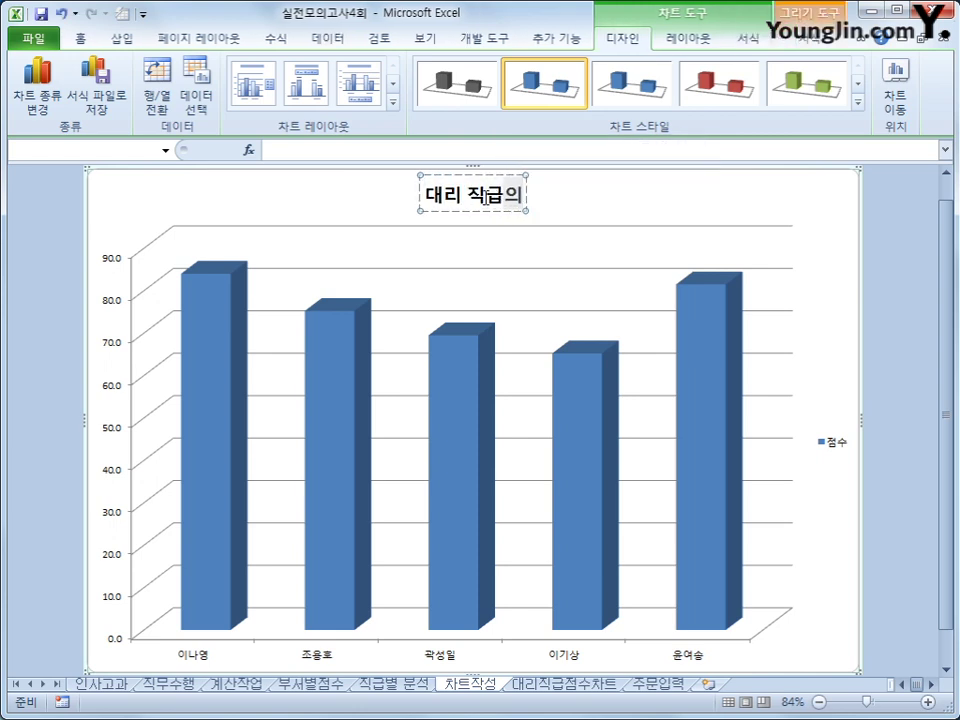
text( 점수 현호)
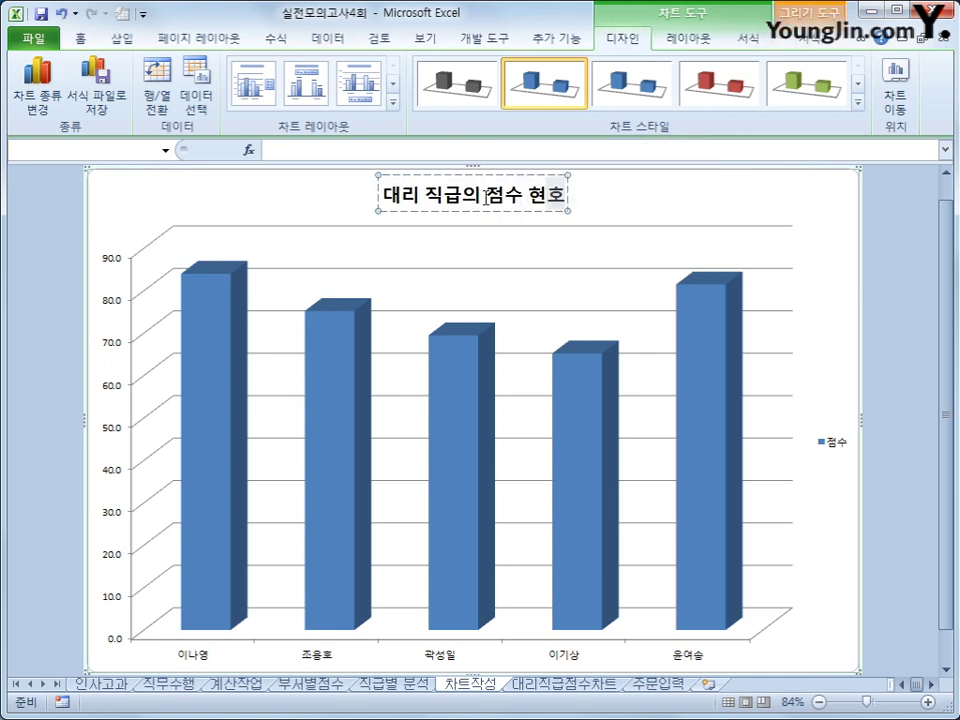
text(황)
click(830, 443)
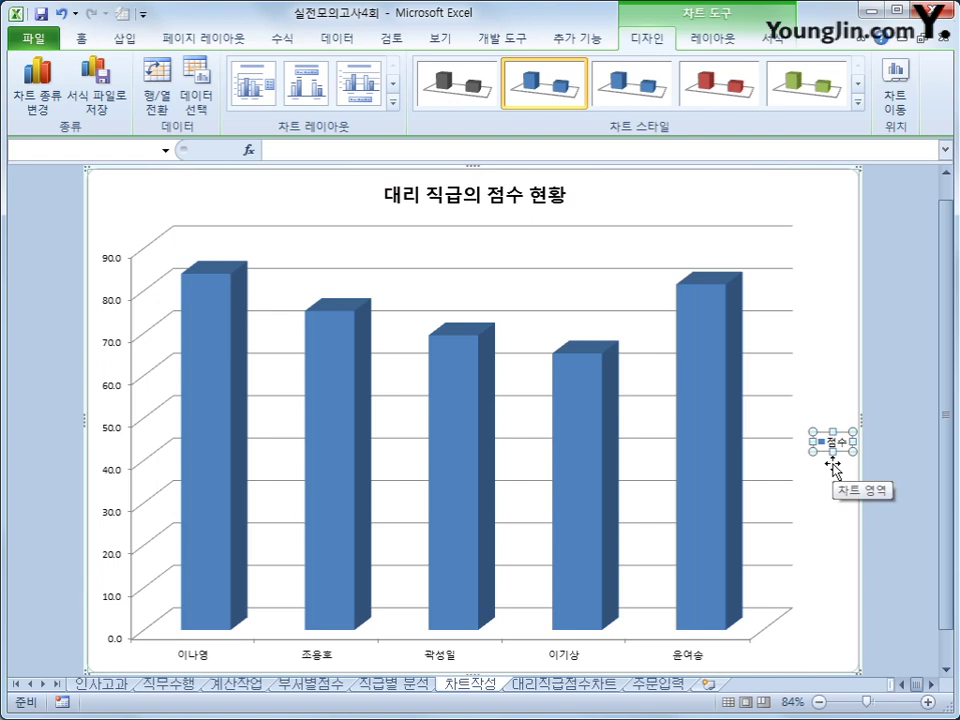
key(Delete)
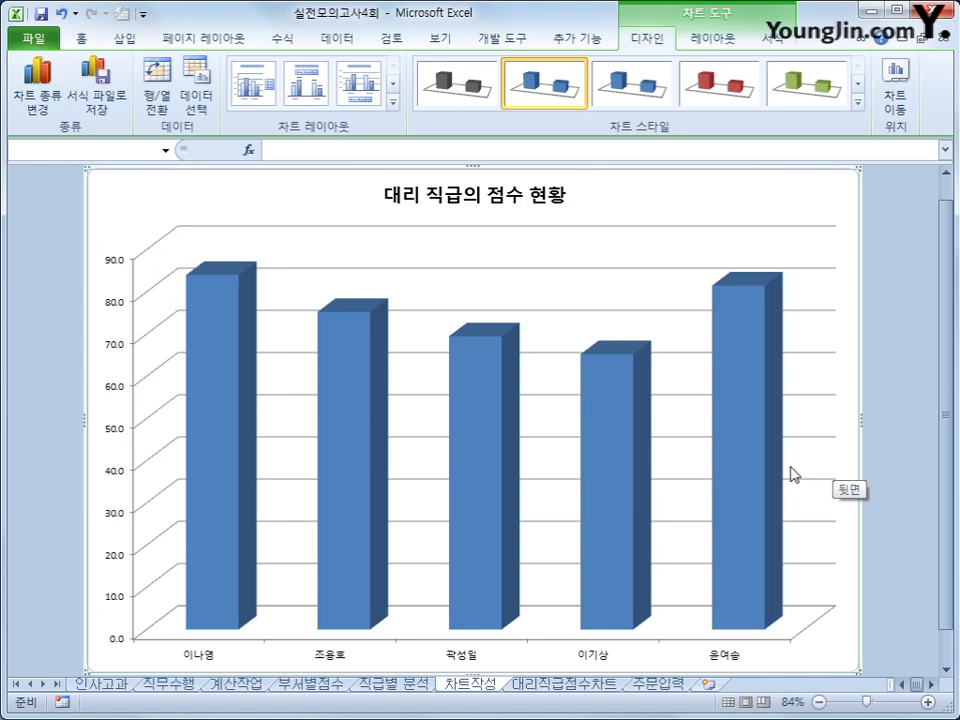
Set the chart title's font size to 14.
right_click(528, 201)
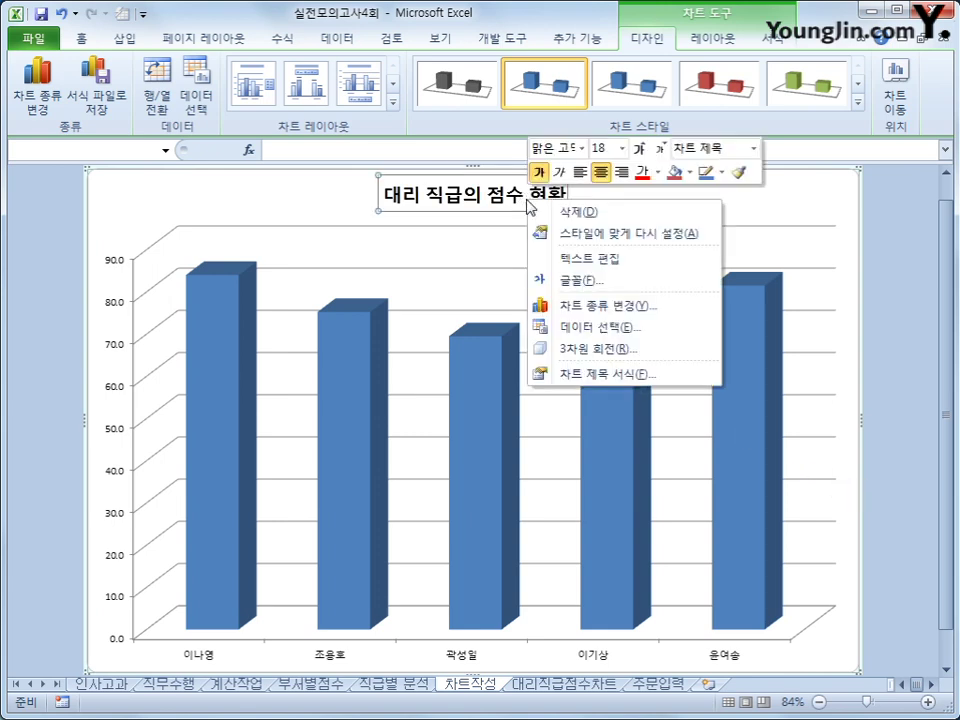
click(622, 148)
click(612, 278)
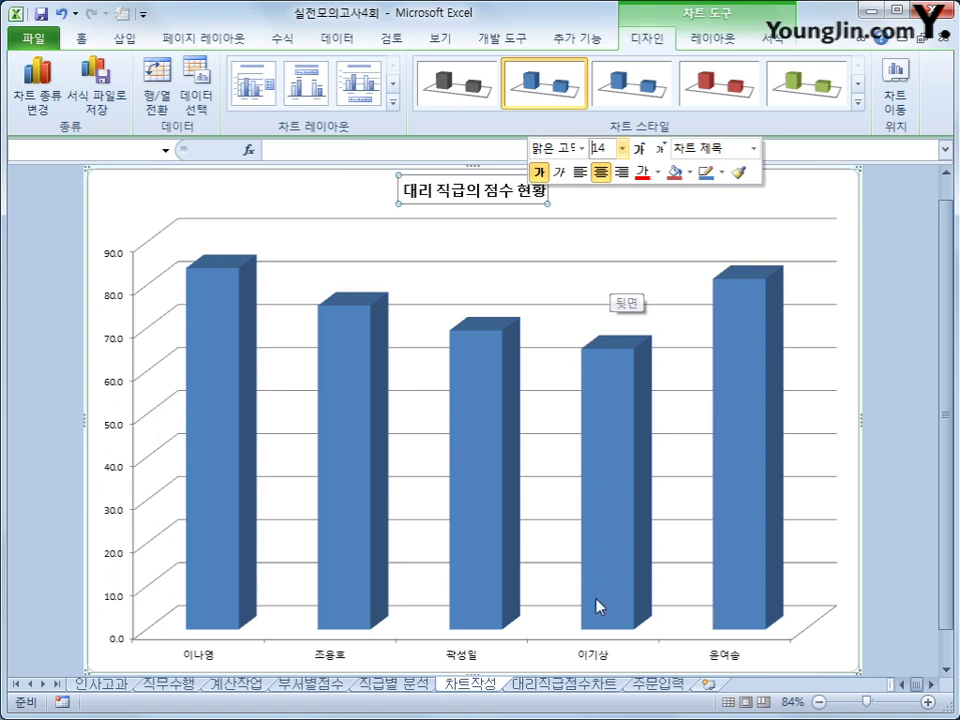
Add a data label to only the first column of the 점수 series.
mouse_move(208, 394)
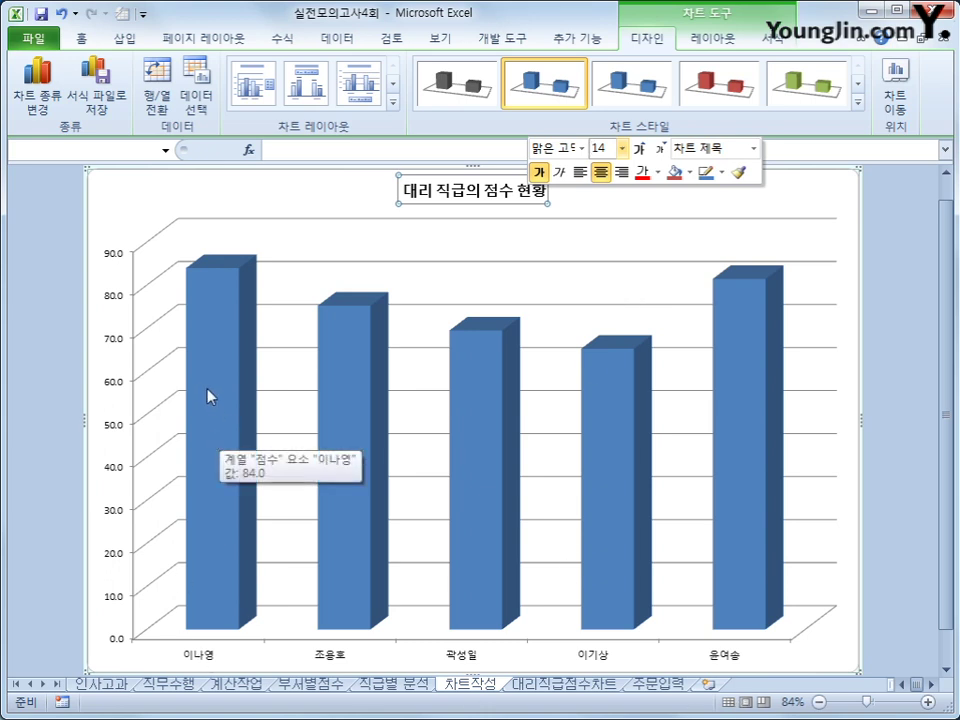
click(204, 450)
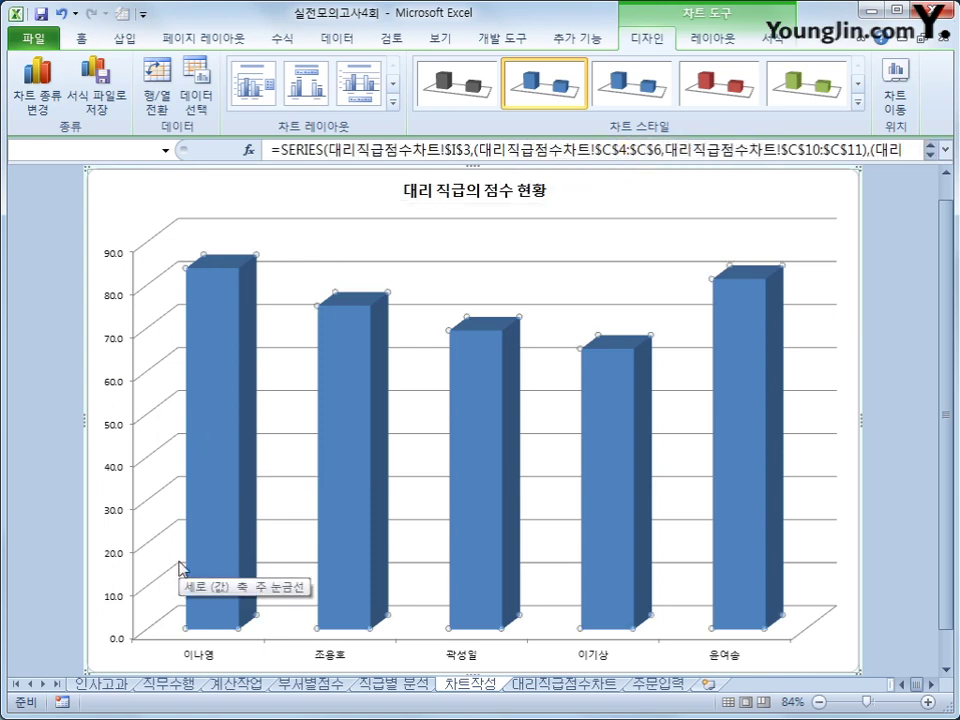
click(226, 309)
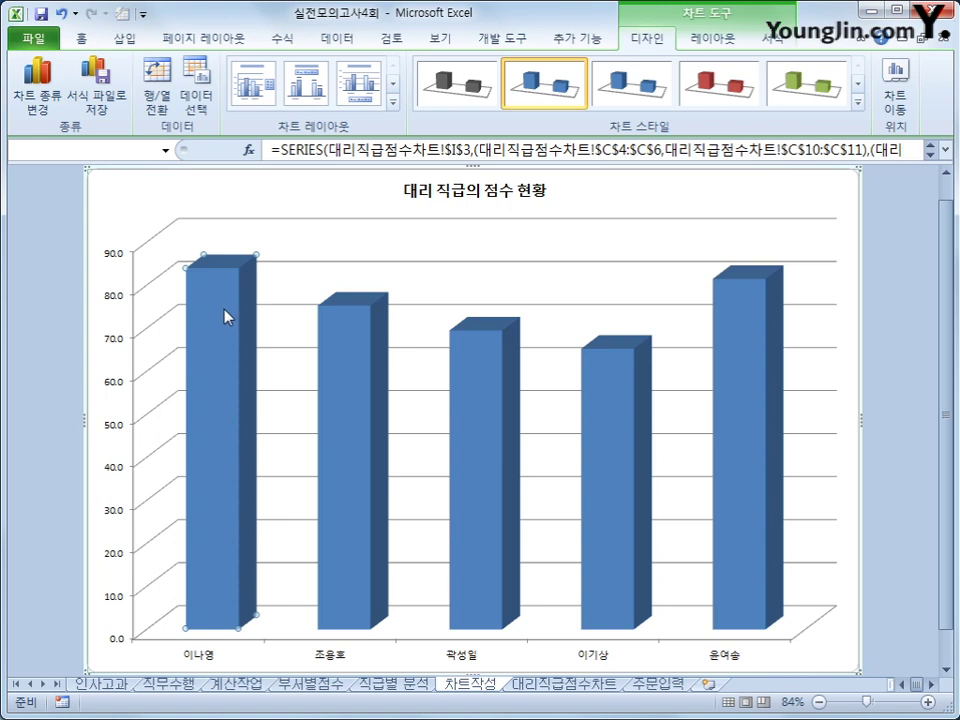
right_click(224, 316)
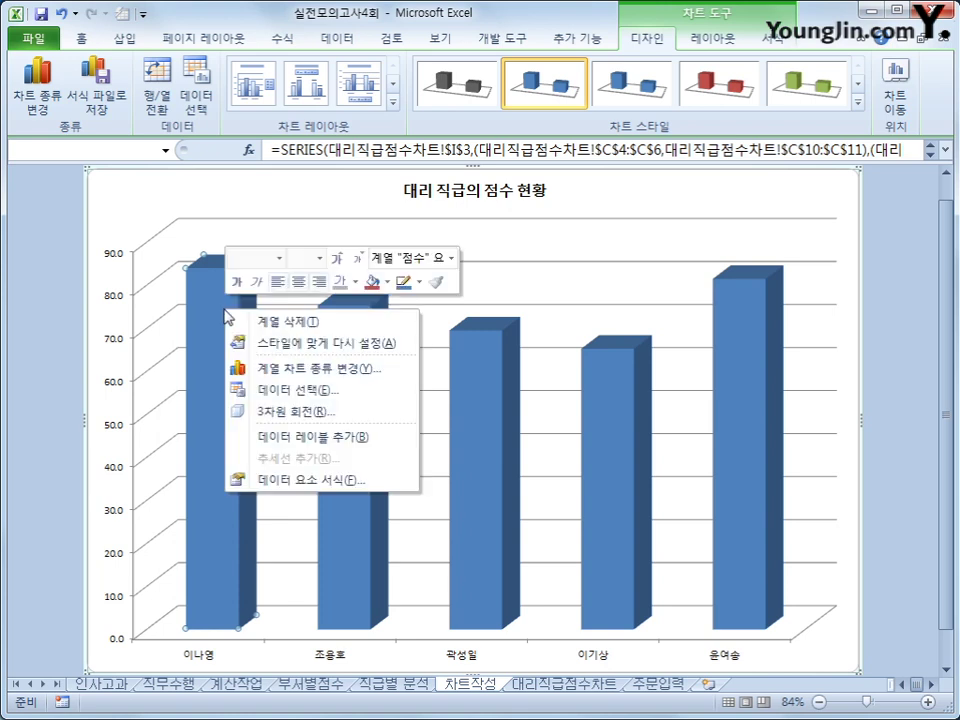
click(351, 441)
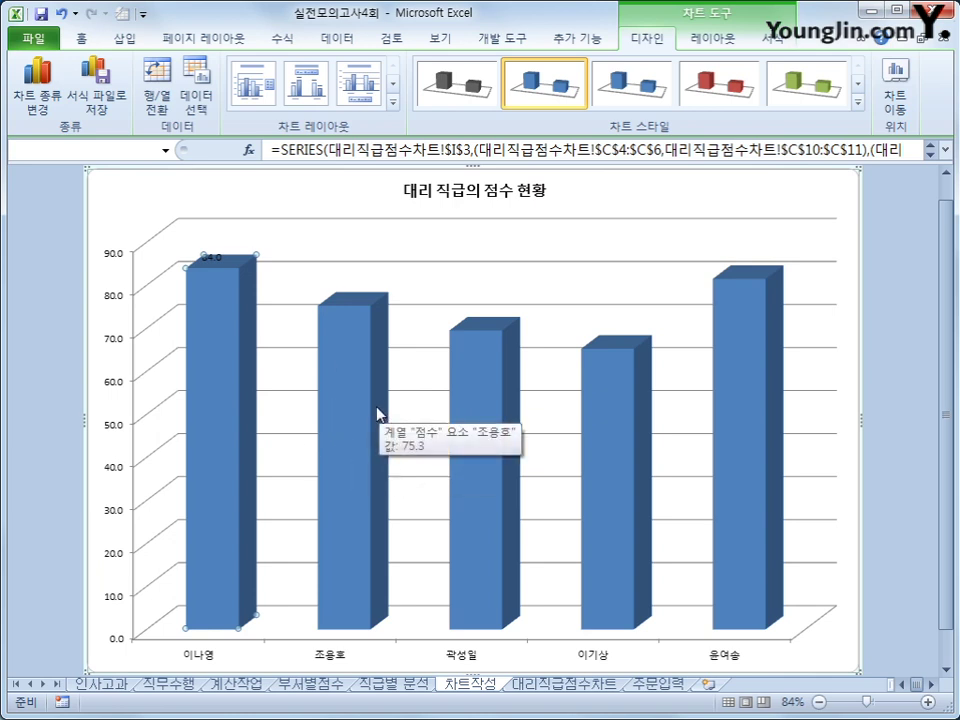
Format the vertical value axis with a fixed minimum of 50, maximum of 100 and major unit of 10.
click(113, 390)
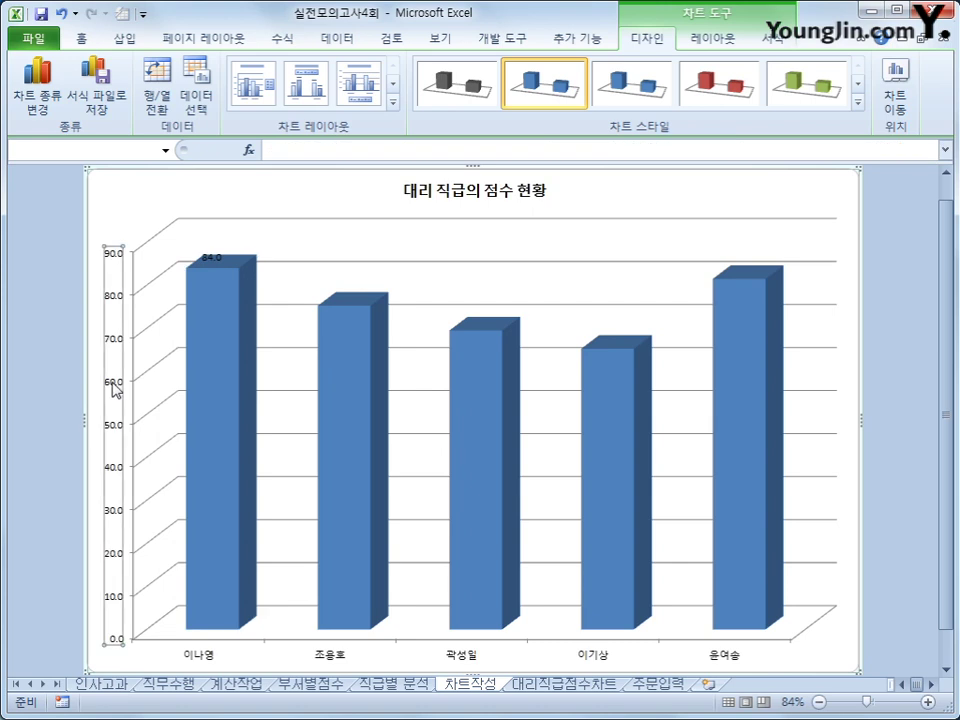
right_click(113, 390)
click(227, 577)
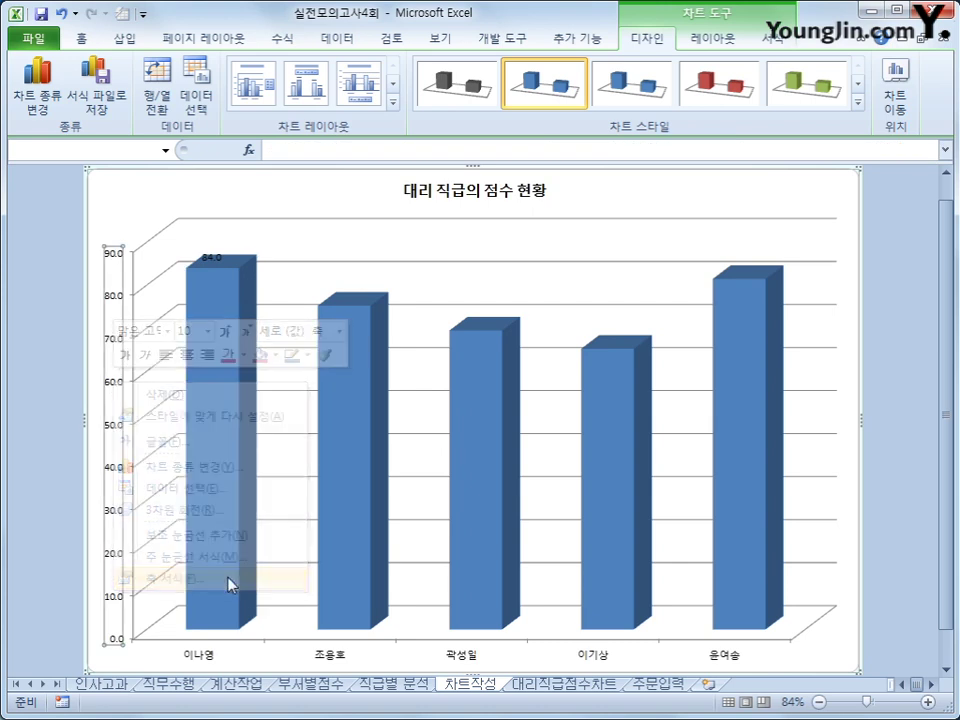
click(539, 182)
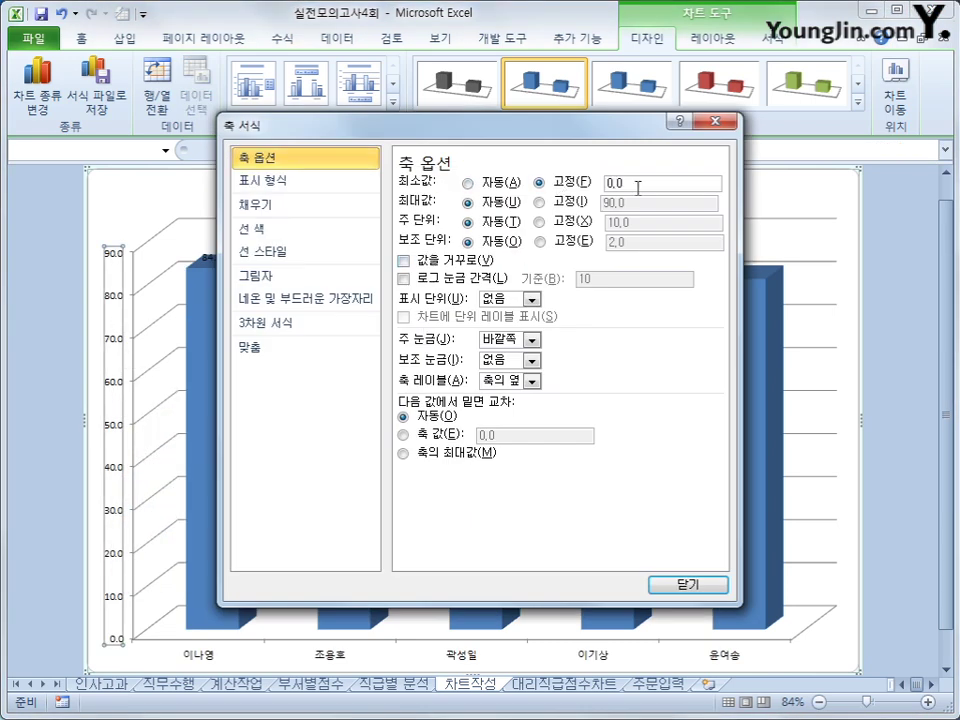
double_click(637, 187)
text(50)
click(541, 202)
double_click(628, 201)
text(100)
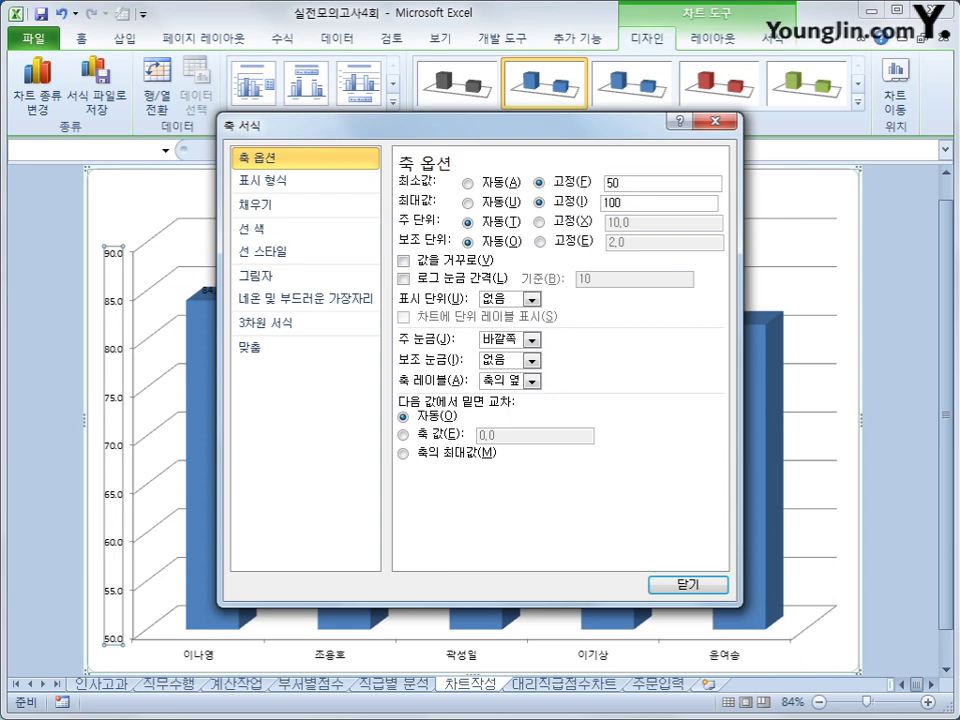
double_click(681, 221)
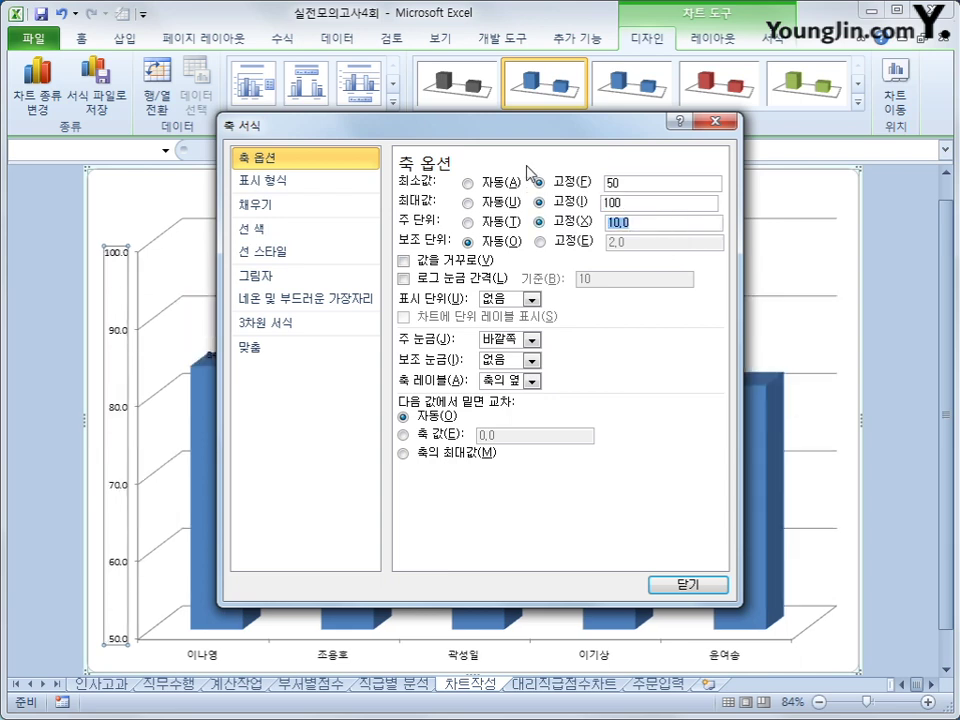
text(10)
click(694, 584)
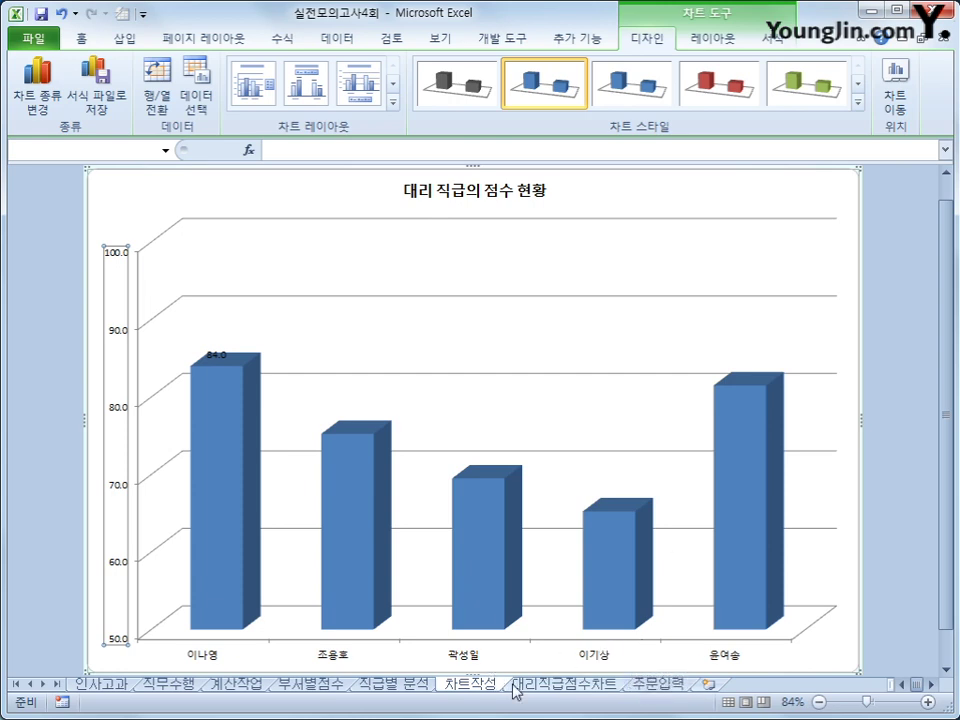
On the 주문입력 sheet, open the 제품주문 form from the 주문 button, check its fields against the 참조표 and close it.
click(662, 684)
click(754, 531)
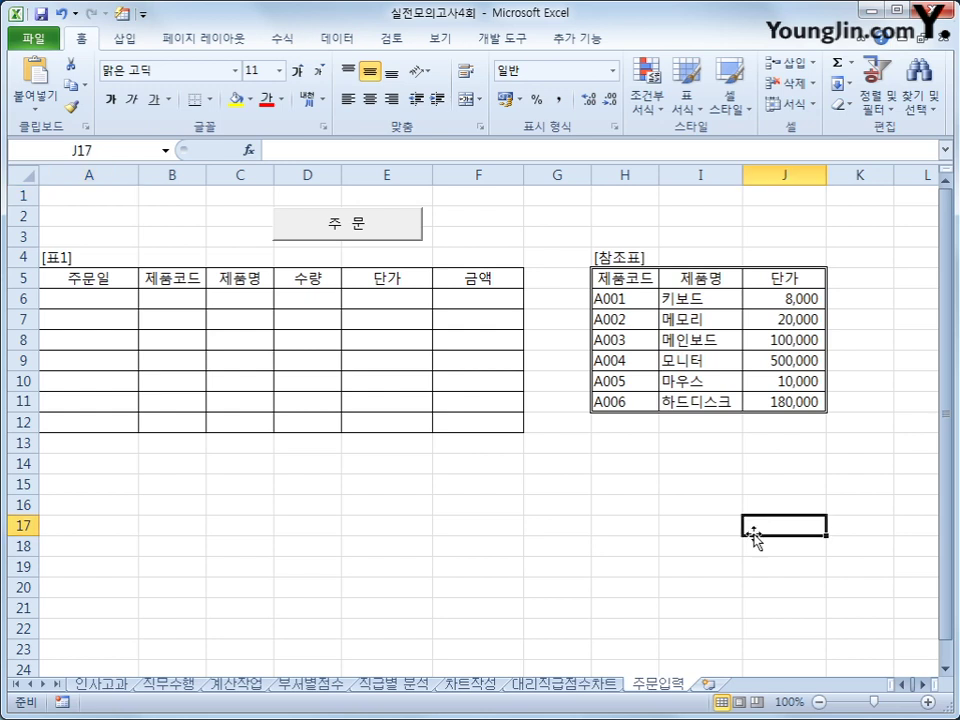
click(376, 233)
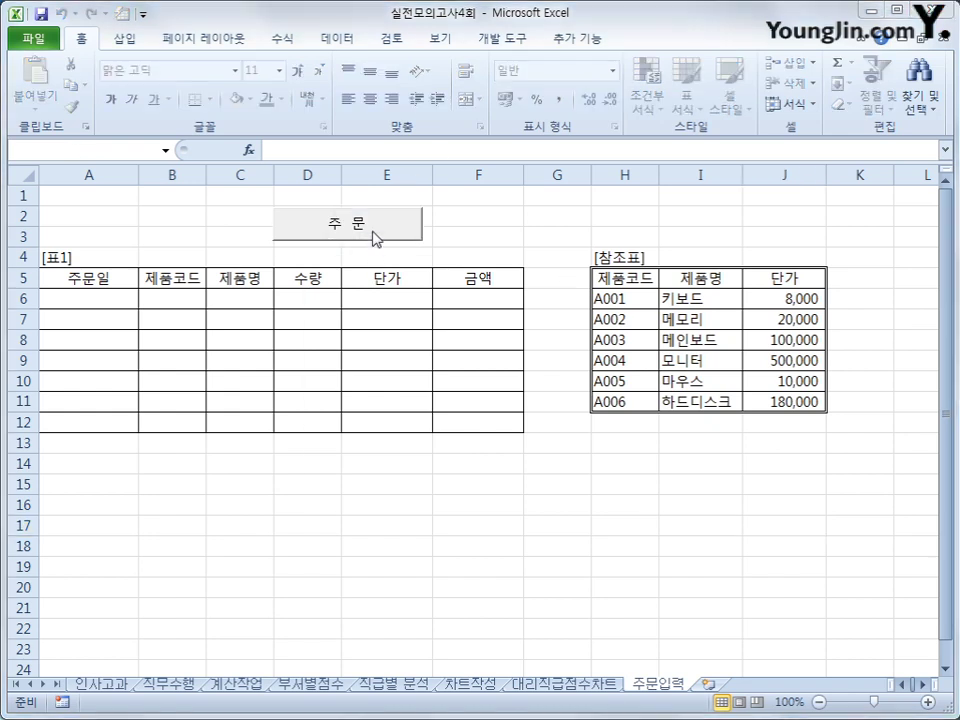
click(613, 214)
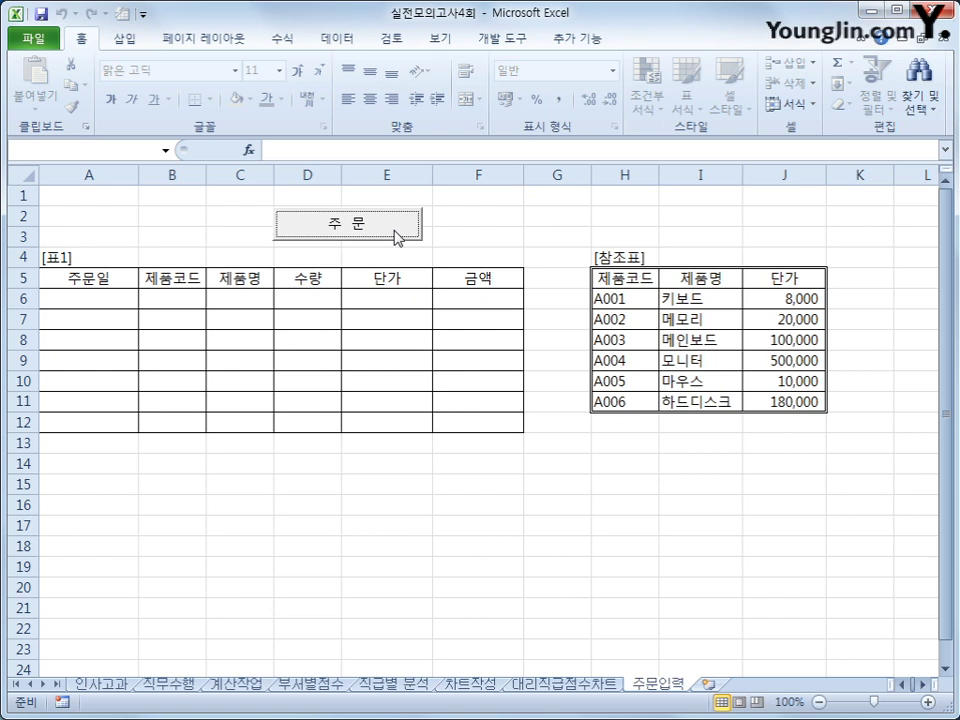
click(397, 236)
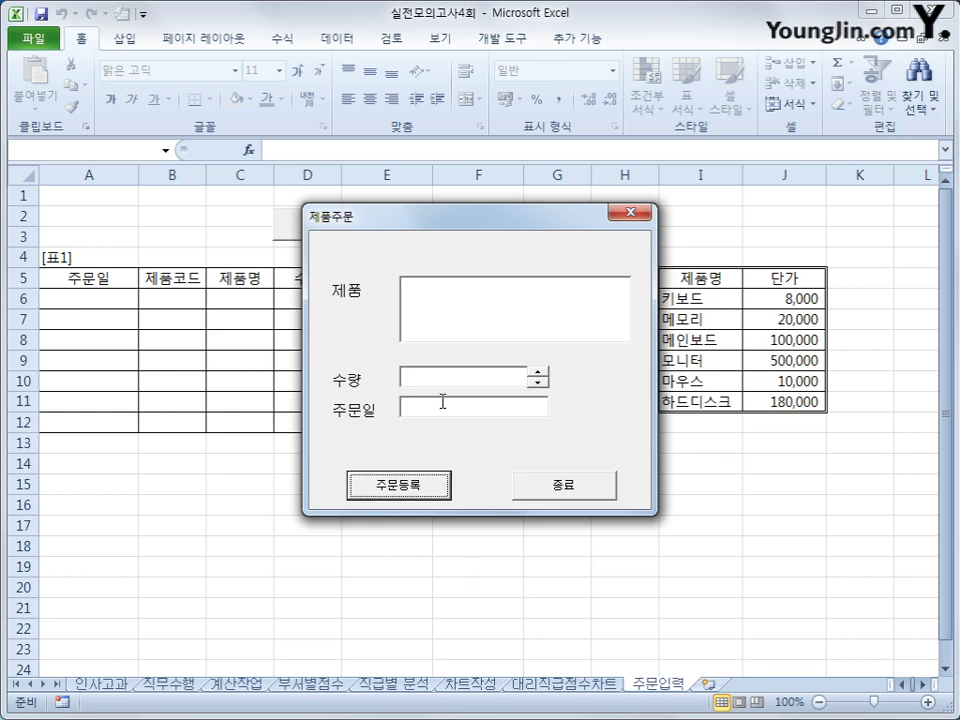
drag(491, 212, 325, 258)
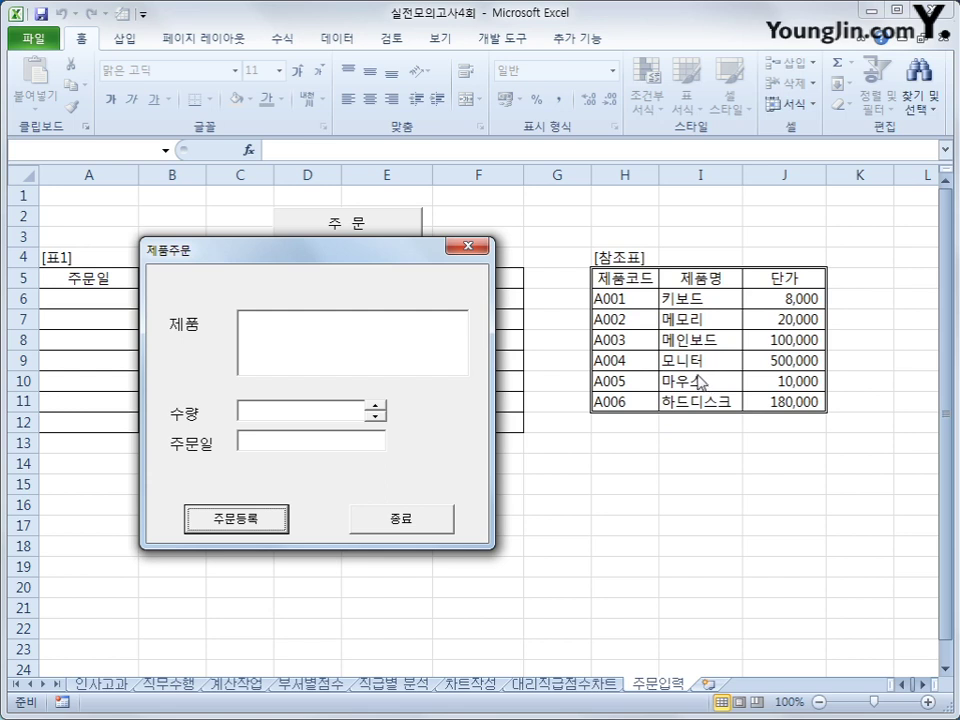
click(422, 525)
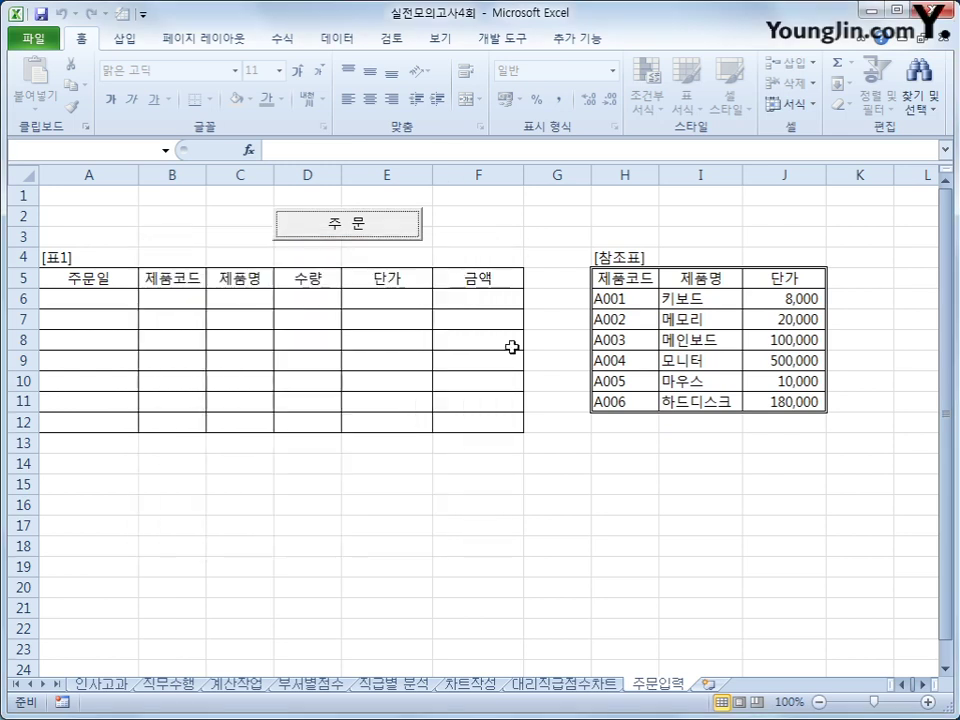
Open the code of the 제품주문 form in the Visual Basic editor.
click(502, 38)
click(32, 85)
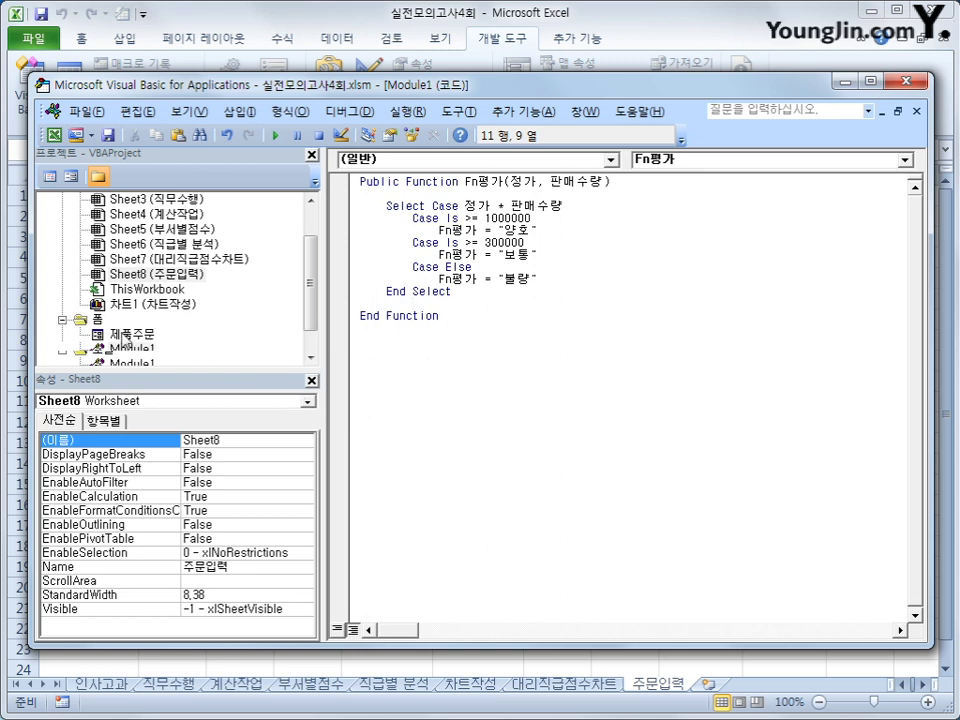
click(98, 320)
click(122, 334)
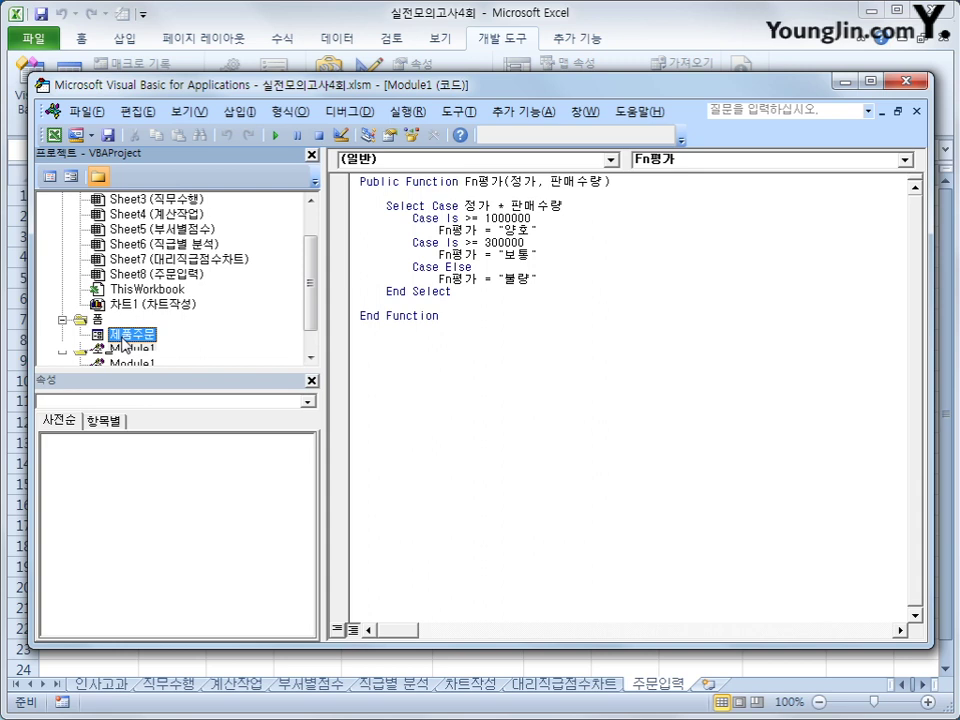
click(48, 177)
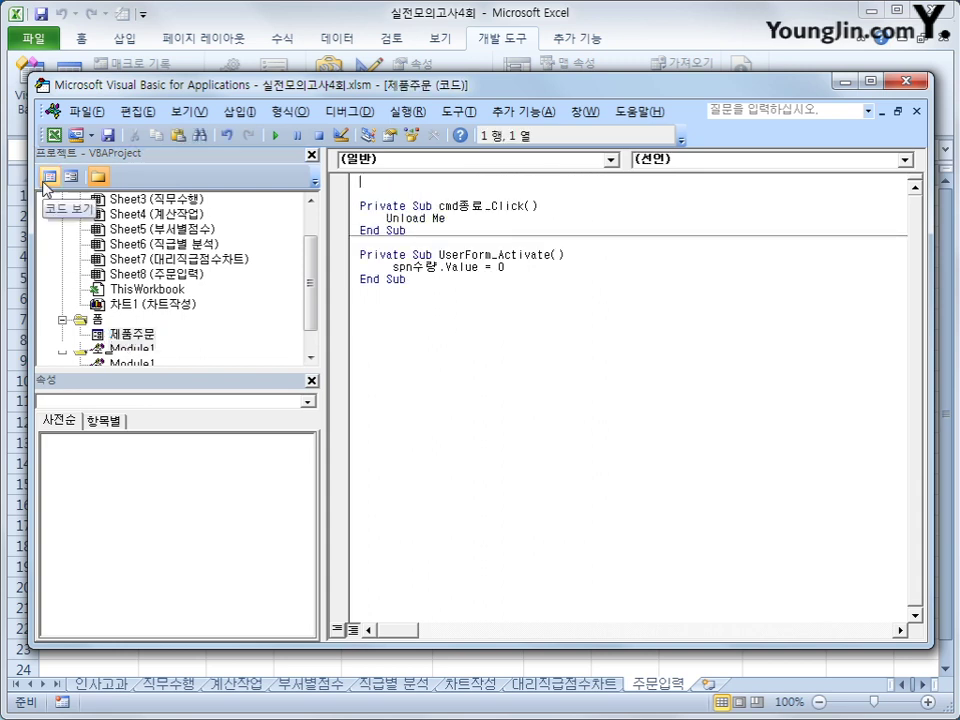
Insert an Initialize event procedure for the UserForm in the 제품주문 code.
click(500, 160)
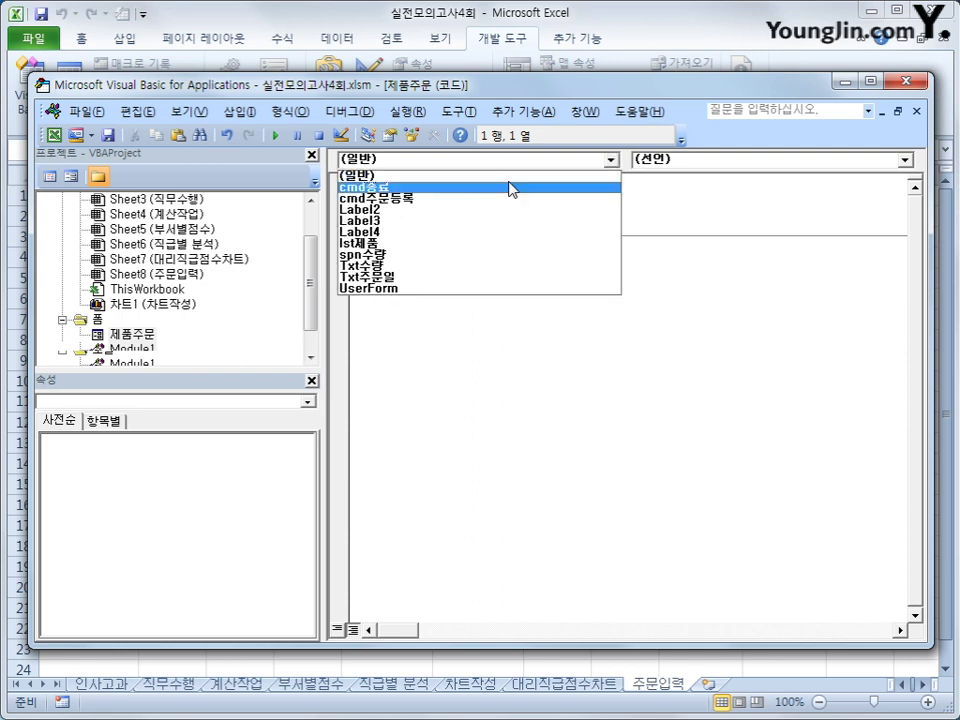
click(500, 290)
click(690, 160)
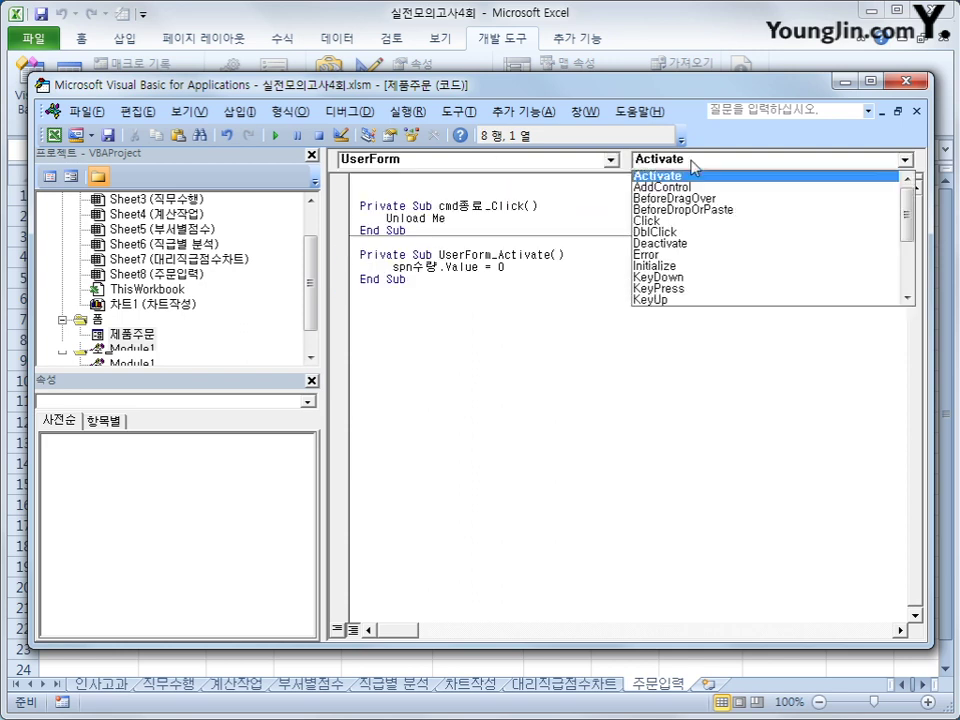
click(681, 266)
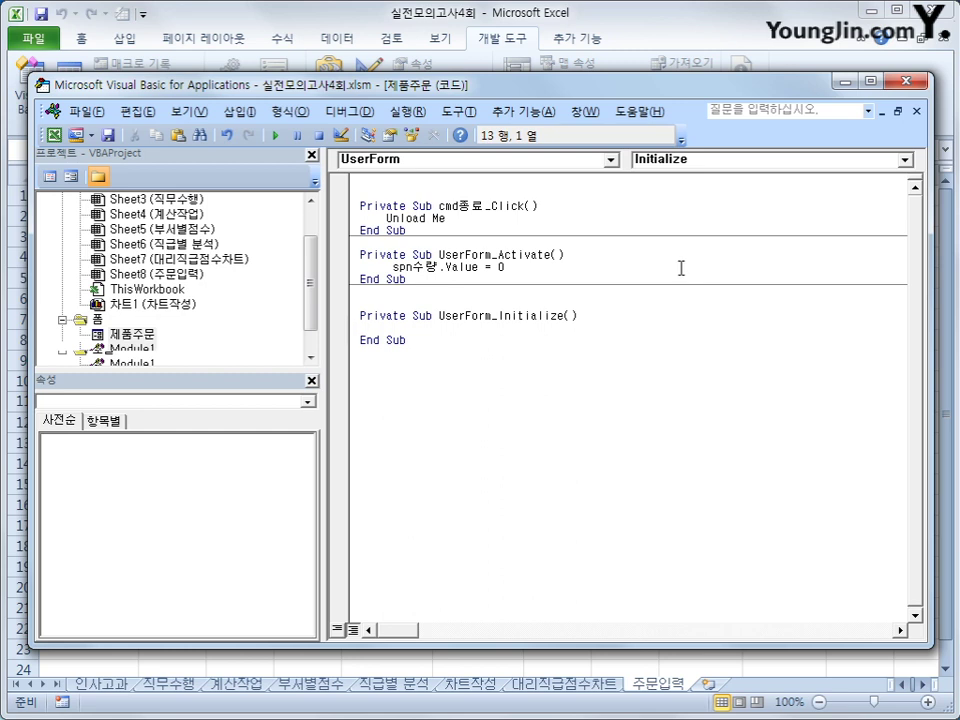
In UserForm_Initialize, add the line Txt주문일 = Date to fill the order date with the current date.
key(Tab)
text(ㅡㄷ)
key(BackSpace)
key(BackSpace)
text(txt주문일 = )
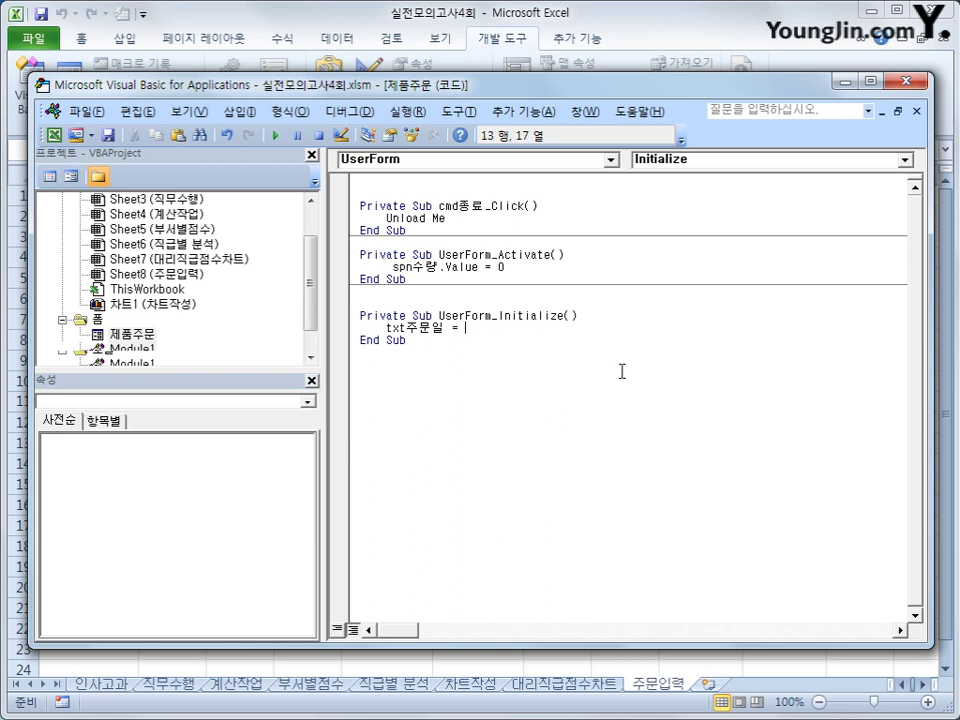
text(ㅇ)
key(BackSpace)
text(date)
key(Return)
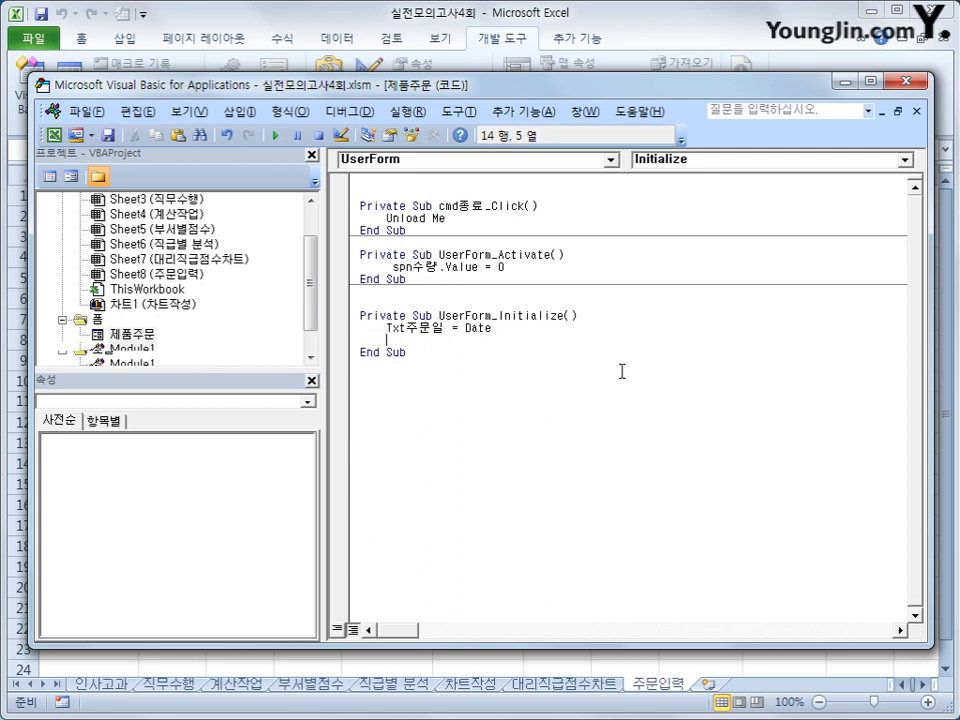
Add the line lst제품.RowSource = "H6:I11" to fill the product list from the reference table.
text(lst제품.ro)
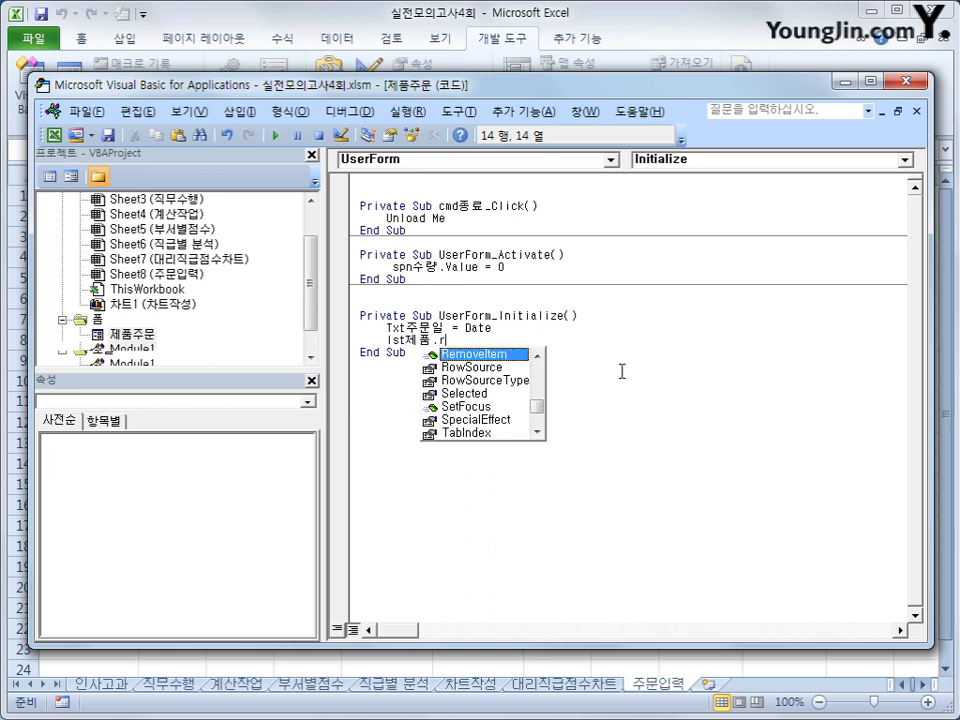
key(Tab)
text(=)
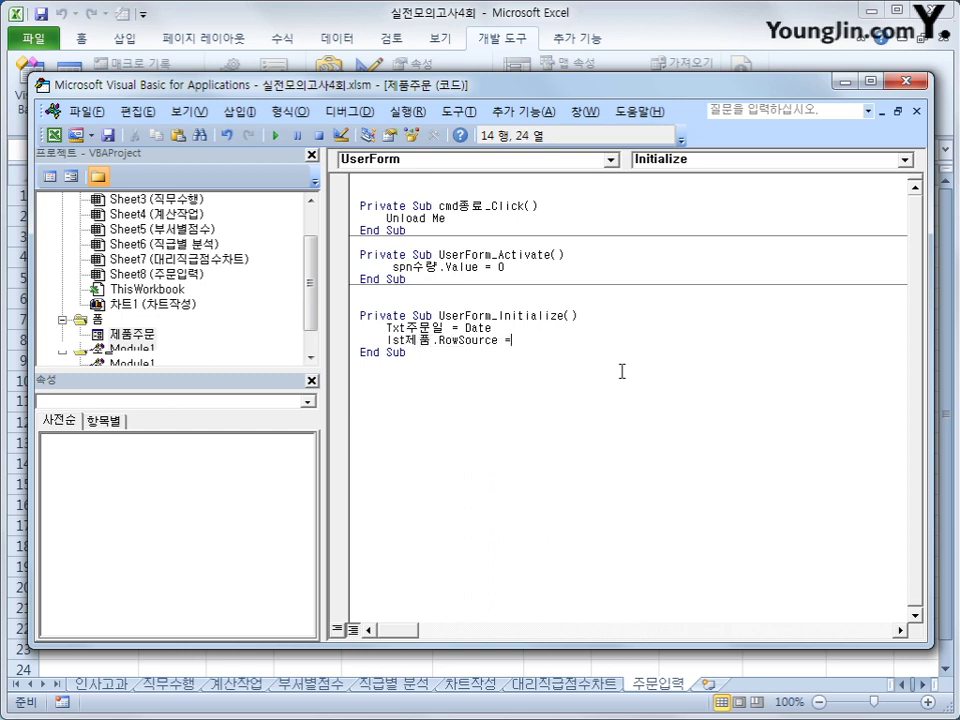
text("H6:I11")
key(Return)
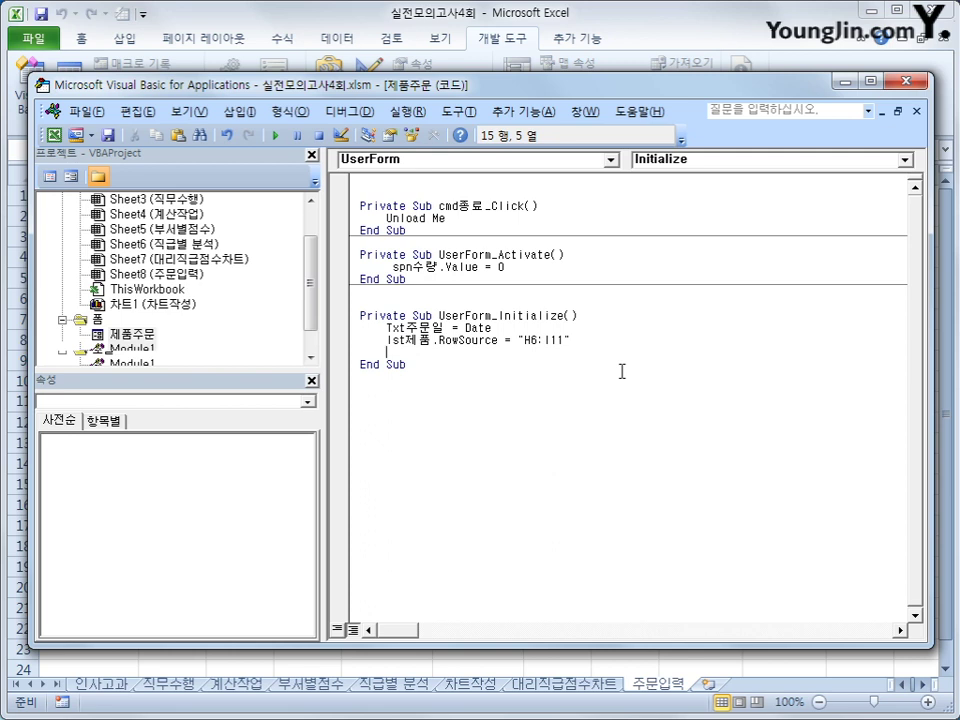
Add the line lst제품.ColumnCount = 2 so the product list uses two columns.
text(lst제품.)
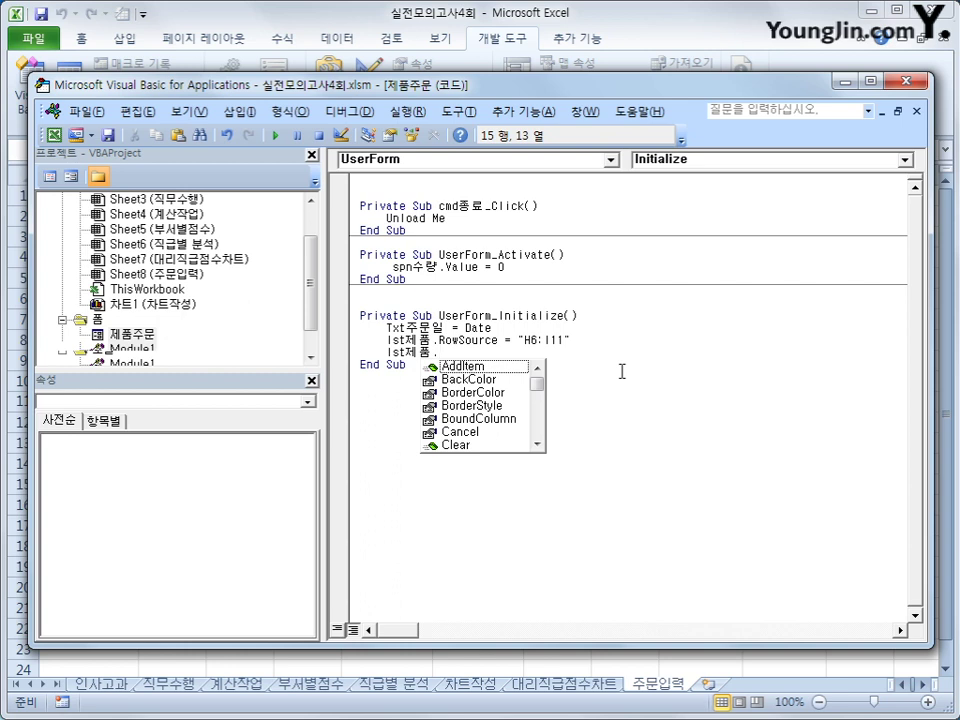
text(co)
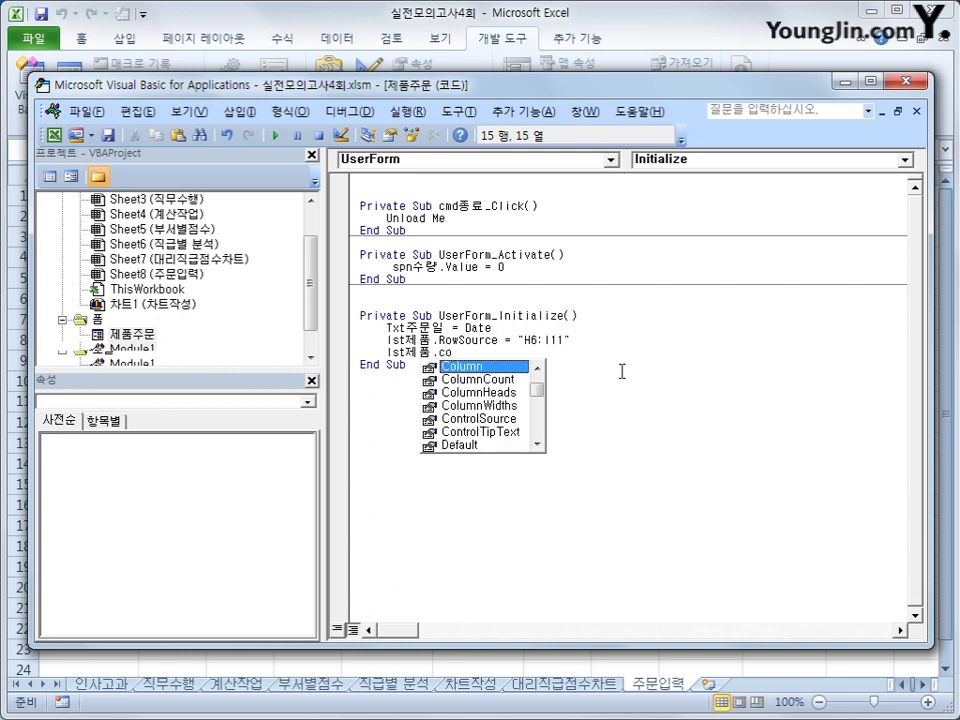
key(Down)
key(Tab)
text(=2)
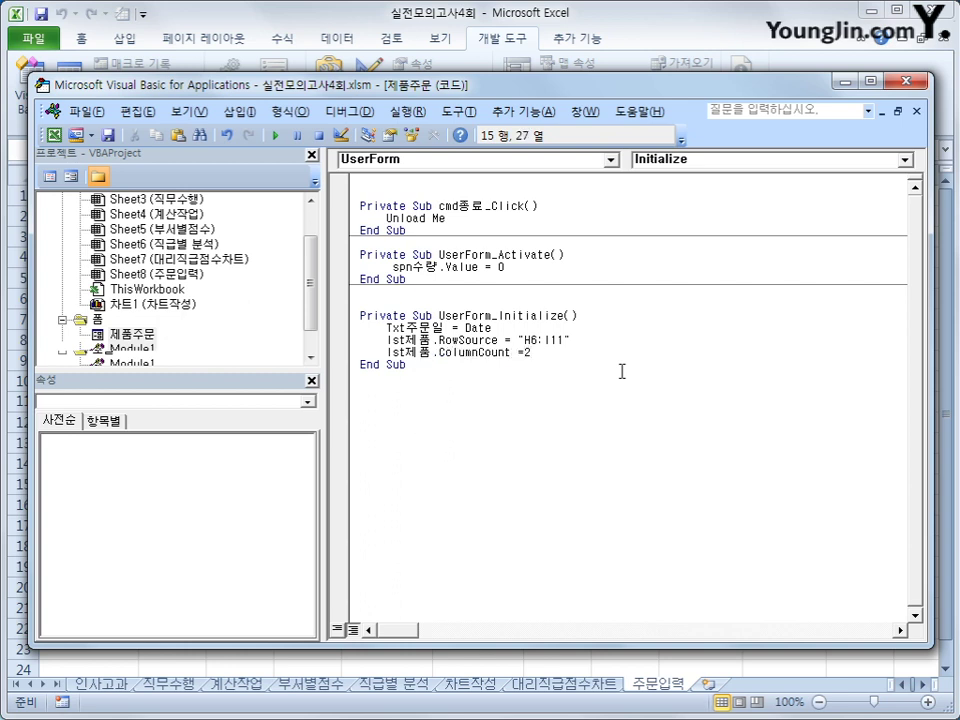
key(Down)
Test the 제품주문 form from the 주문 button on the sheet, close it and return to its code.
key(alt+F11)
click(377, 234)
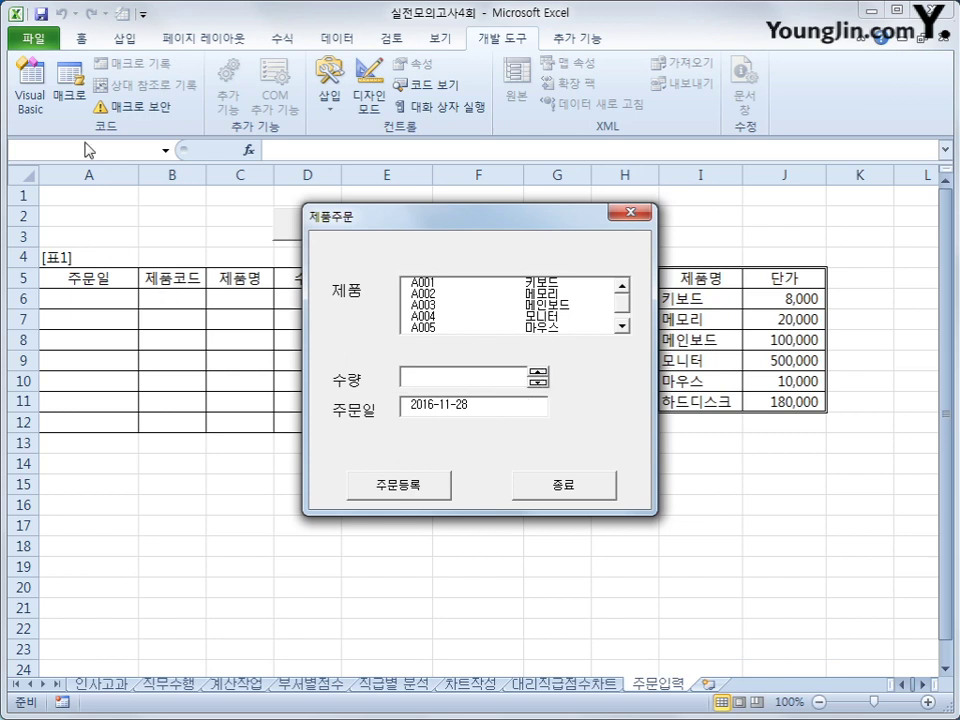
click(549, 493)
click(29, 98)
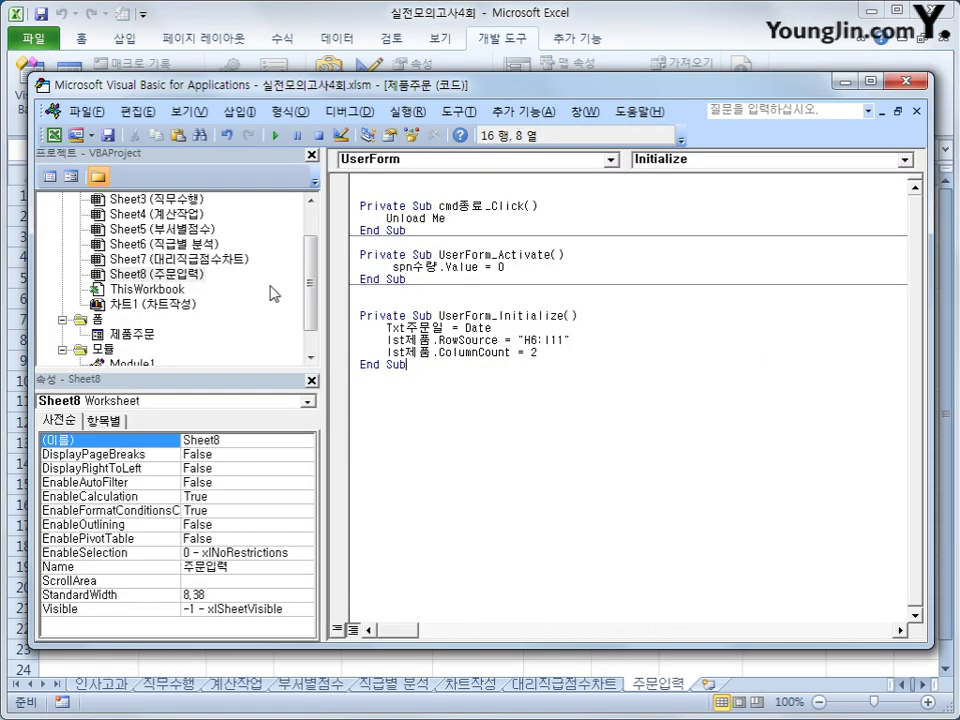
click(407, 443)
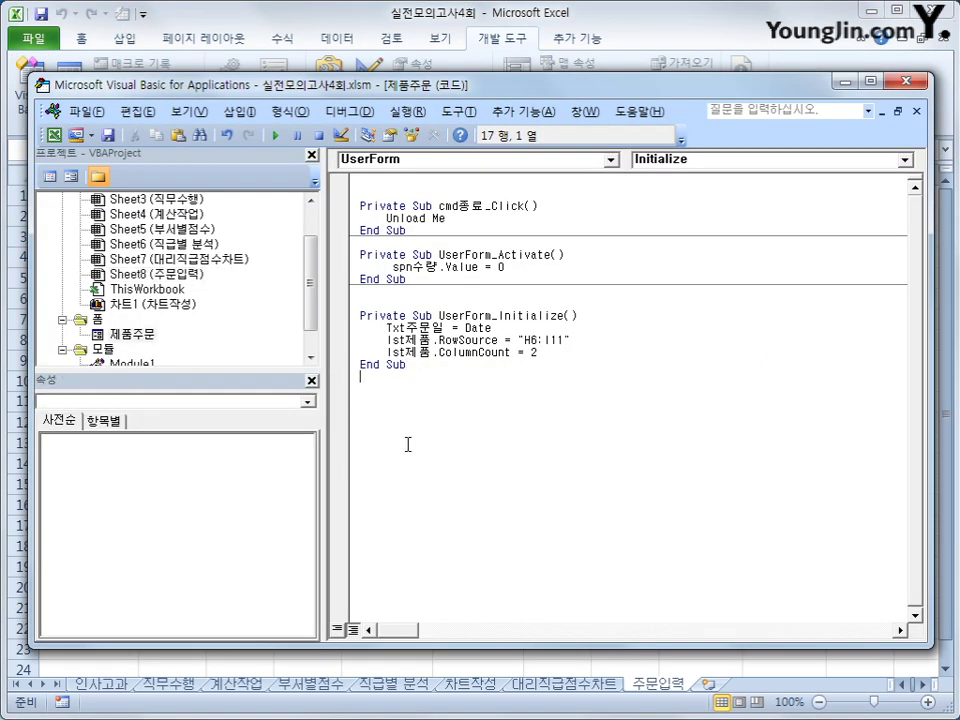
click(452, 161)
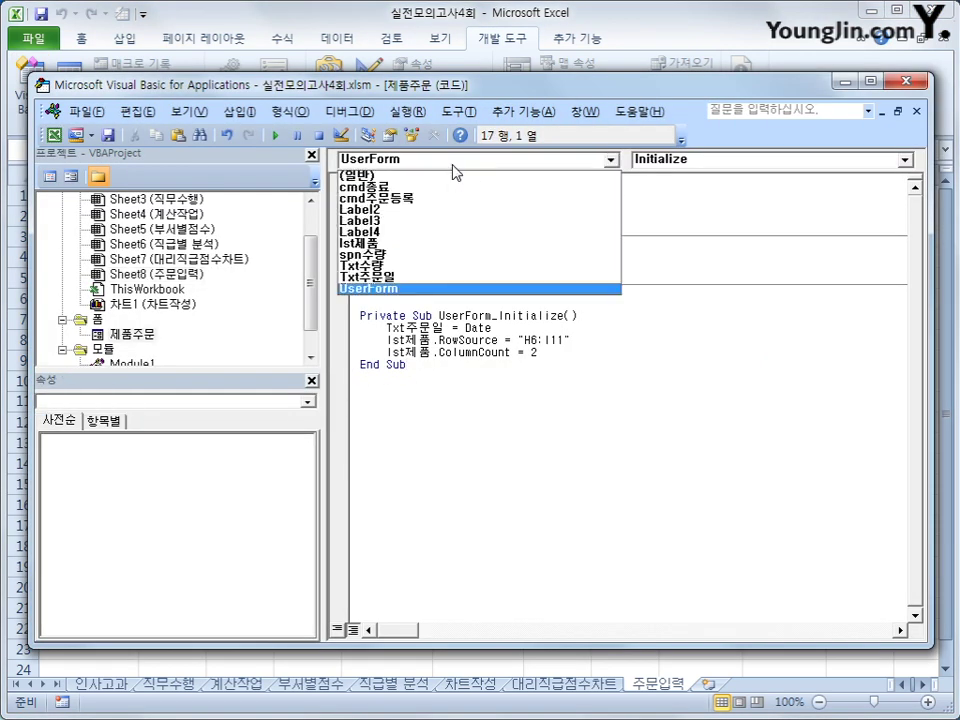
click(441, 268)
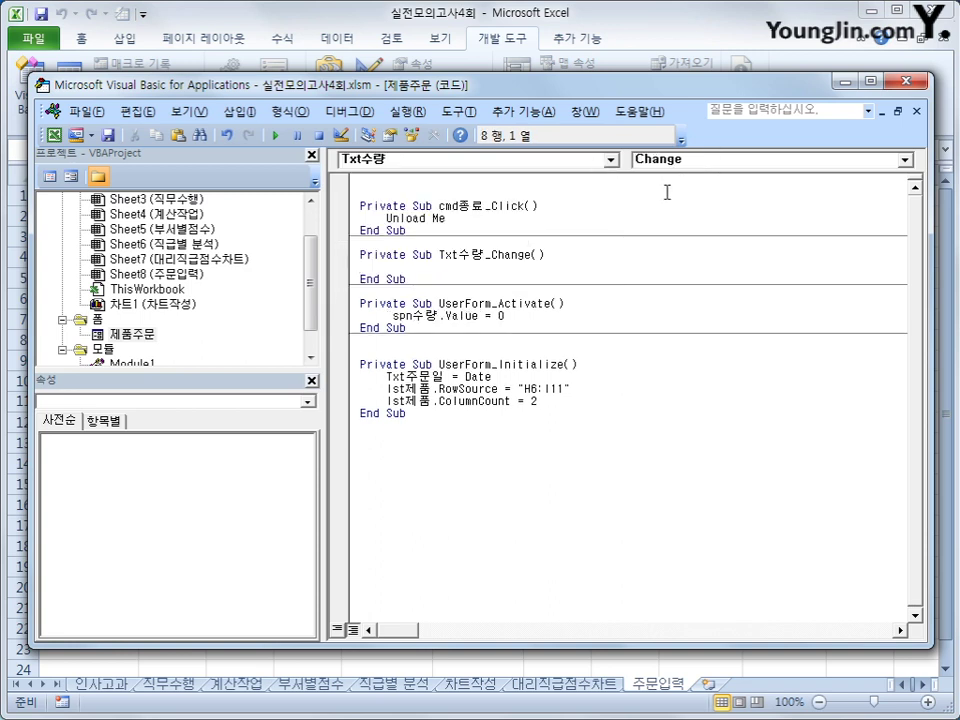
key(Tab)
text(txt수량 =)
key(Down)
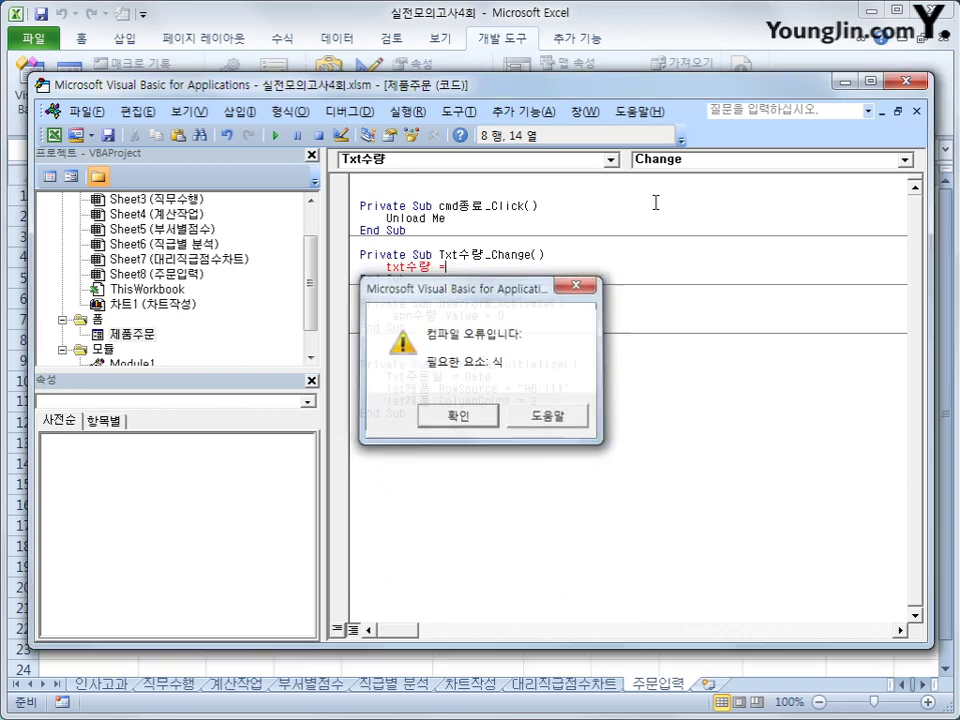
key(Return)
drag(408, 280, 357, 260)
key(Delete)
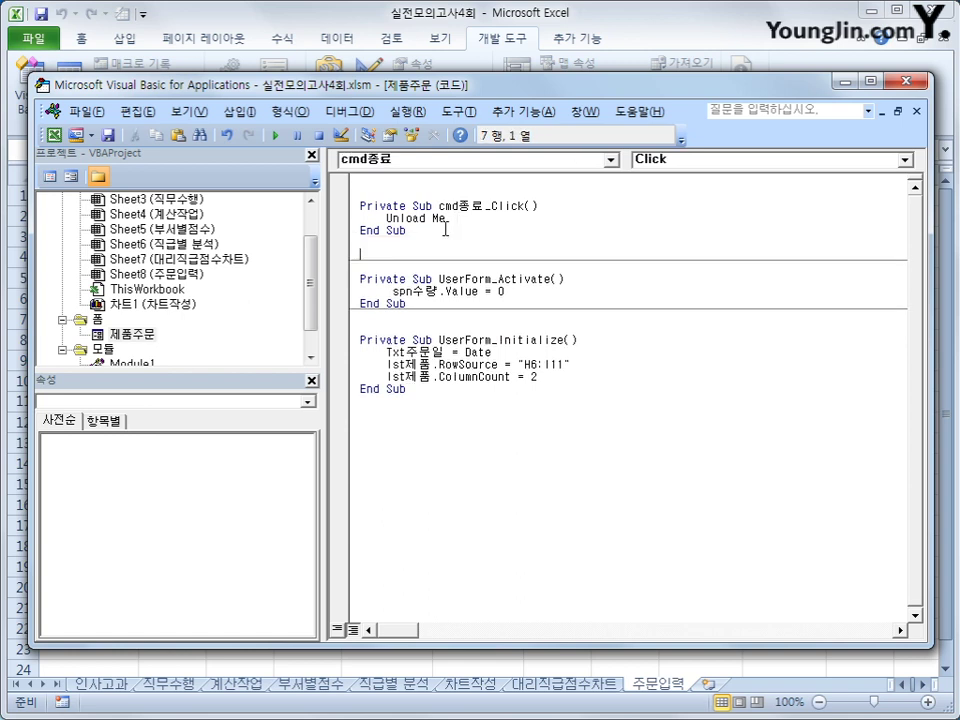
Create the spn수량_Change procedure with the line Txt수량 = spn수량.Value so the quantity box follows the spin control.
click(493, 163)
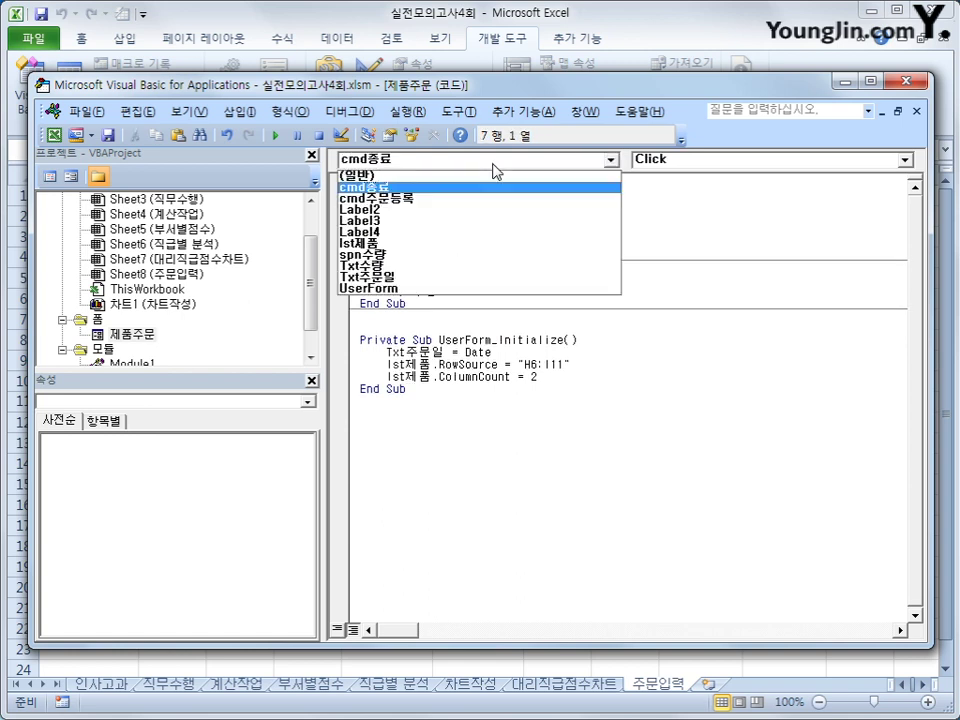
click(455, 256)
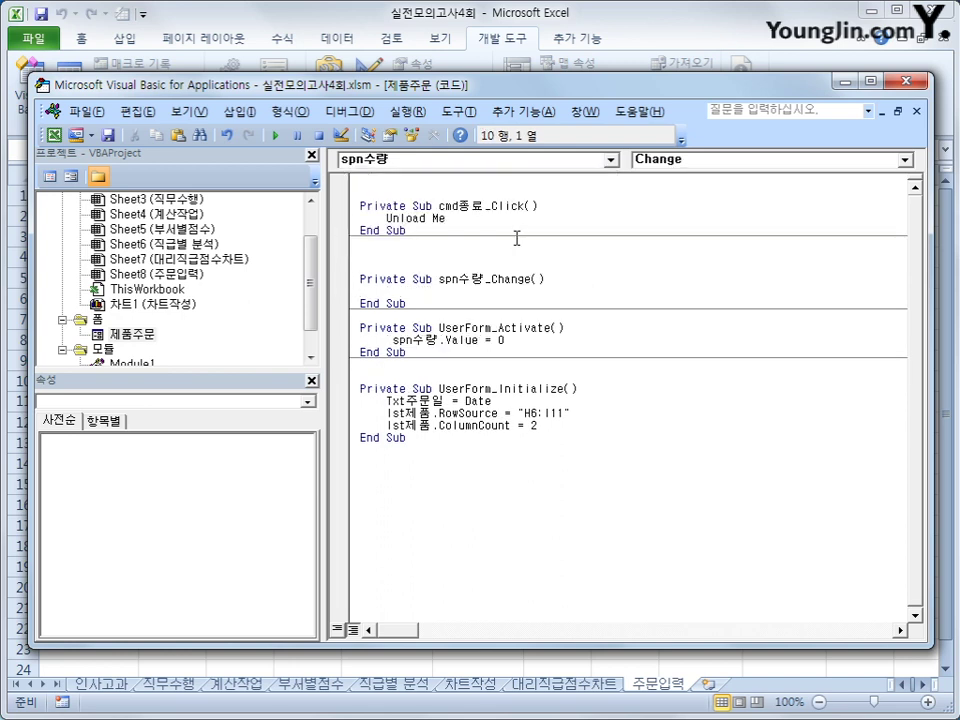
key(Tab)
text(txt수량 =)
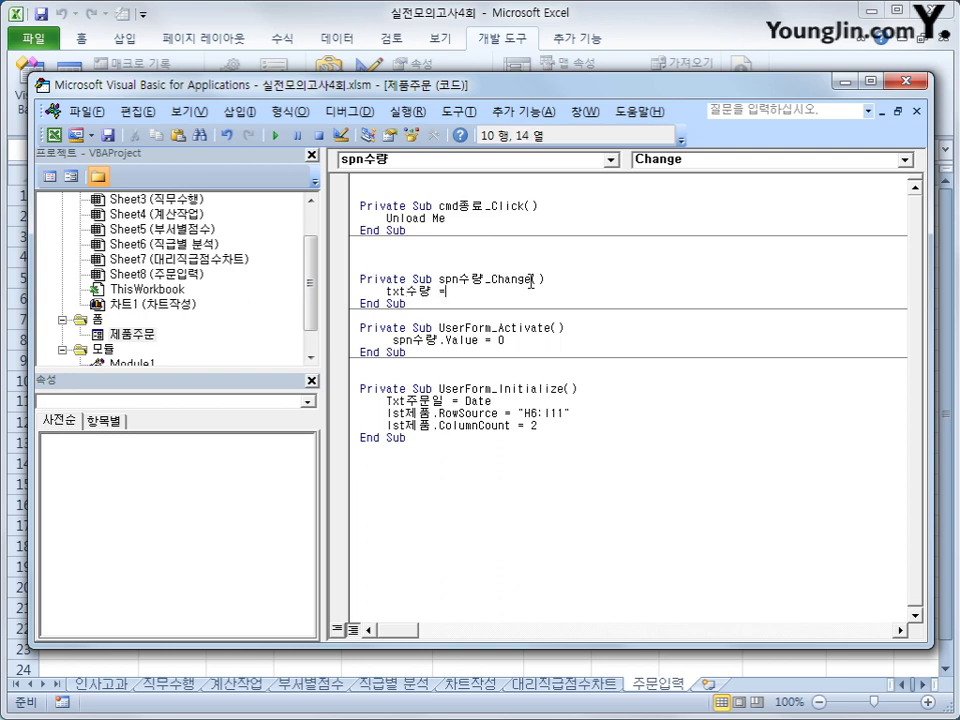
key(BackSpace)
key(Hangul)
text(spn)
key(Hangul)
text(수량.va)
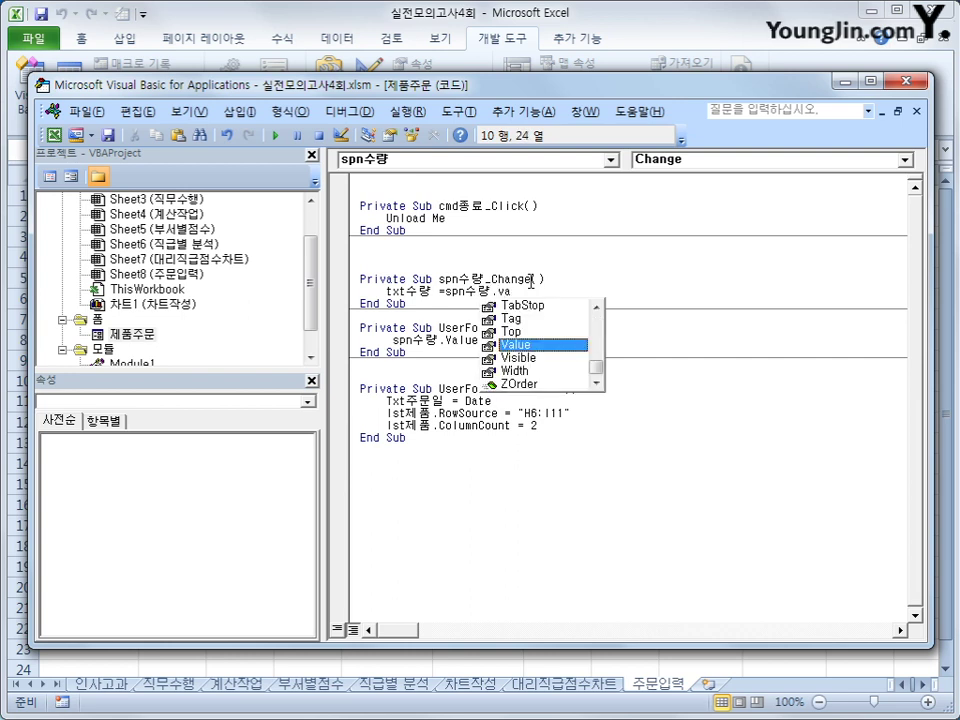
key(Tab)
key(Down)
key(Down)
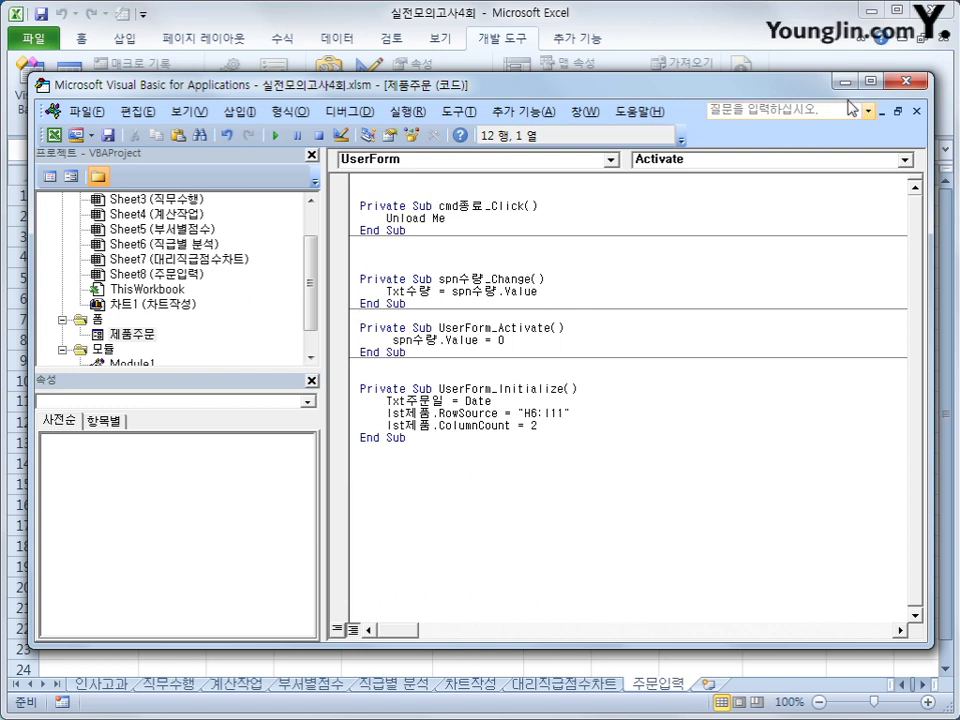
Test the 제품주문 form from the sheet's 주문 button: select A001 키보드 and spin the quantity up and down, ending at 4.
click(903, 82)
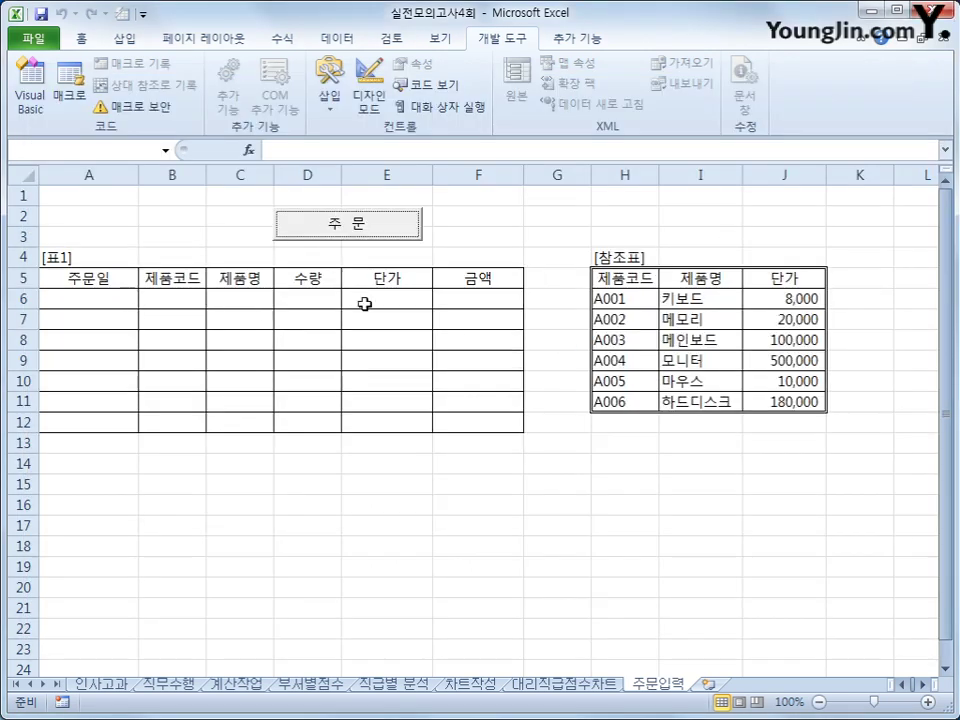
click(366, 229)
click(563, 284)
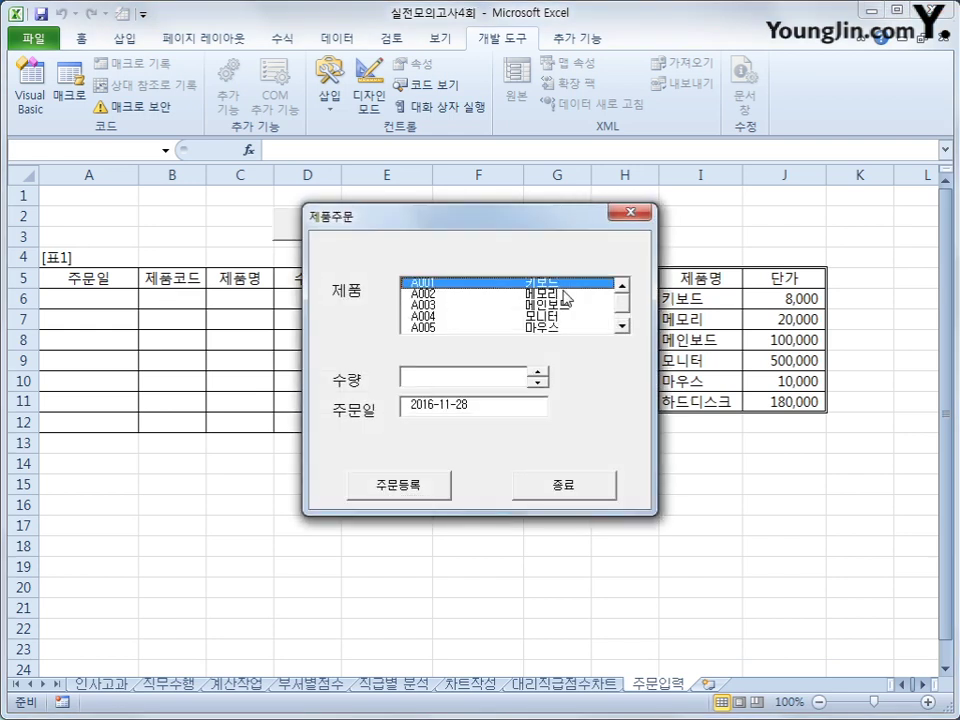
click(538, 371)
click(538, 371)
click(538, 371)
click(538, 371)
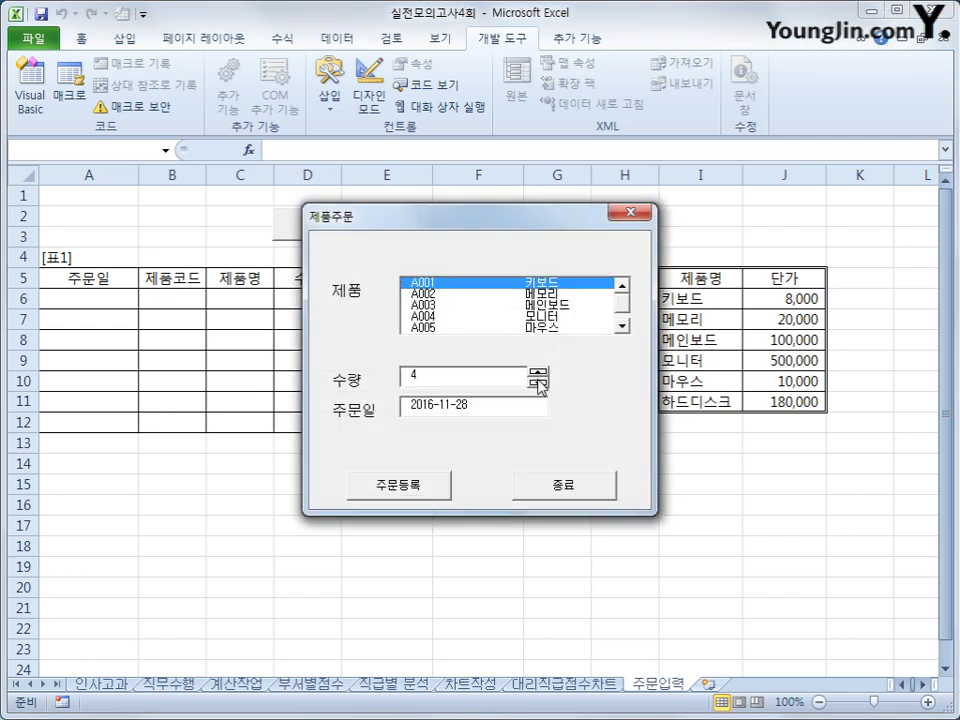
click(538, 382)
click(538, 382)
click(538, 382)
click(538, 373)
click(538, 373)
click(538, 373)
click(538, 373)
Select several products in the form's list and compare them with the rows of the reference table on the sheet.
drag(516, 216, 692, 209)
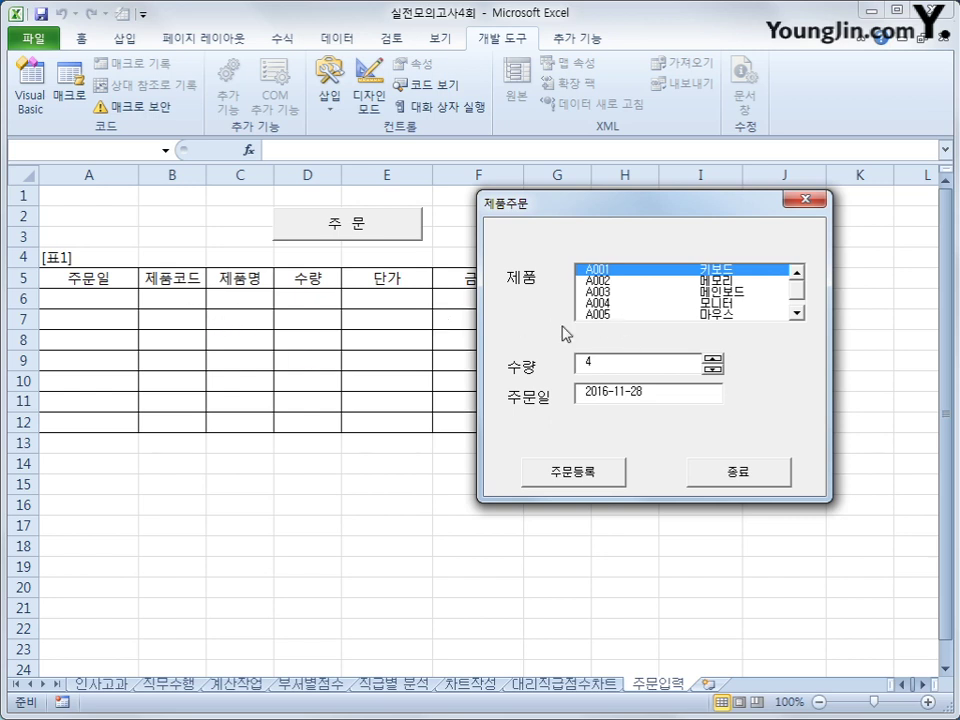
click(607, 281)
click(607, 292)
click(603, 305)
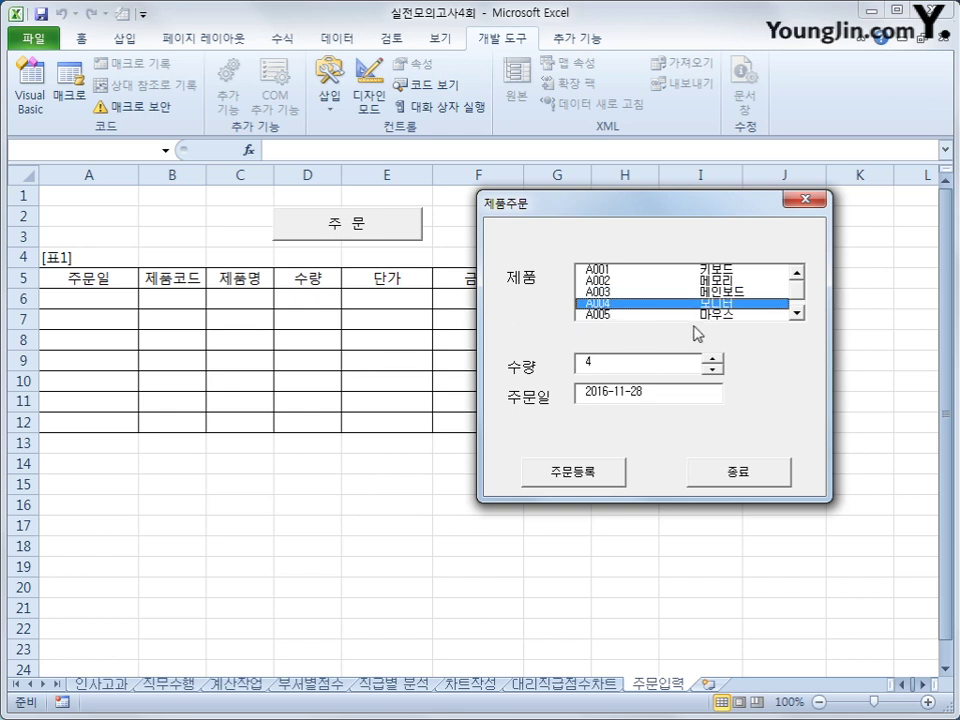
drag(706, 213, 698, 338)
click(600, 396)
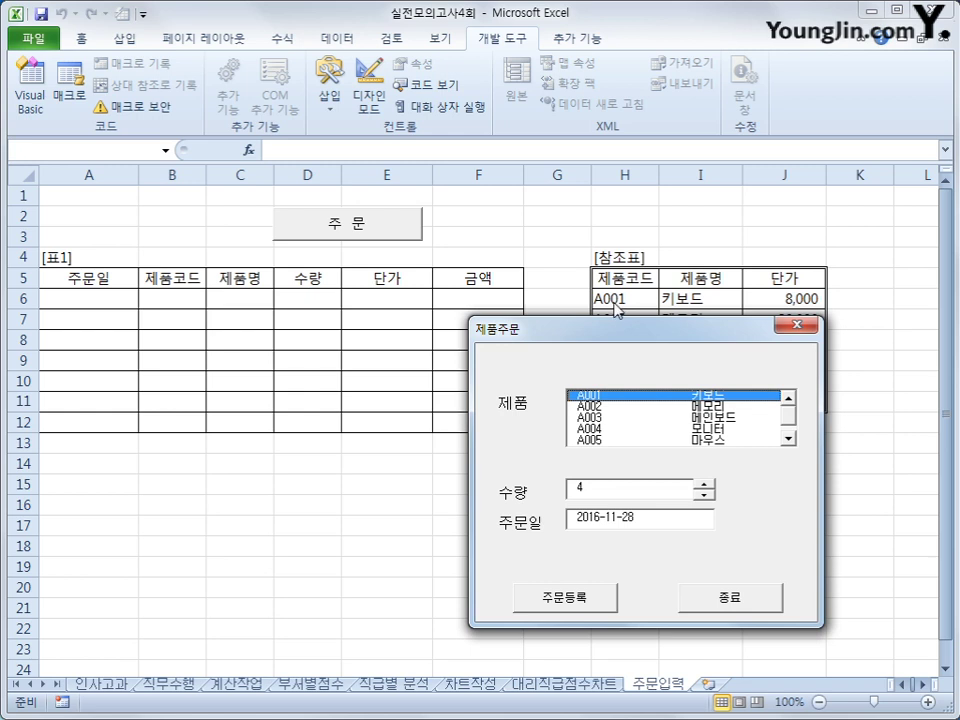
drag(605, 331, 207, 295)
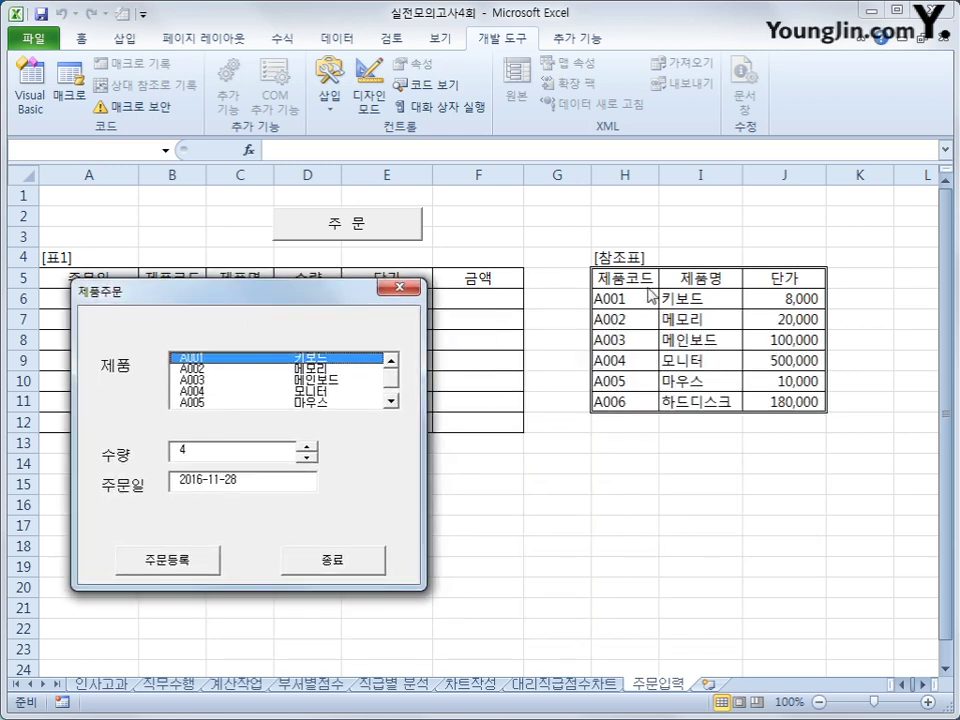
click(215, 377)
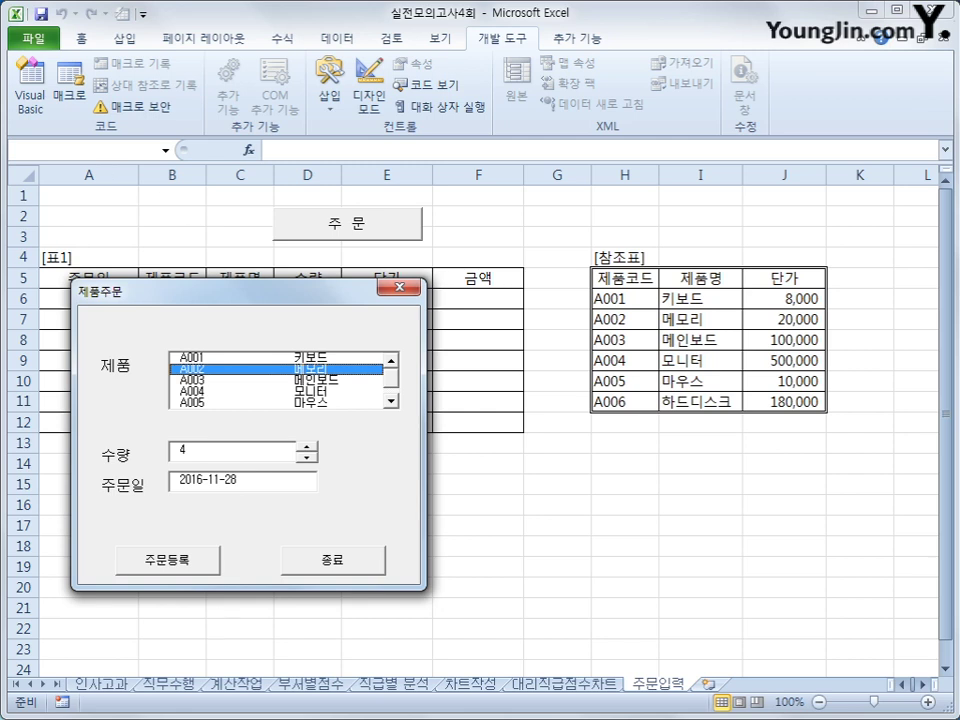
key(ctrl+2)
drag(106, 205, 111, 255)
mouse_move(168, 212)
mouse_down()
mouse_move(174, 237)
mouse_move(268, 208)
mouse_up()
mouse_move(288, 212)
mouse_down()
mouse_move(297, 225)
mouse_move(323, 209)
mouse_move(656, 206)
mouse_move(718, 210)
mouse_move(736, 231)
mouse_move(712, 203)
mouse_move(722, 274)
mouse_up()
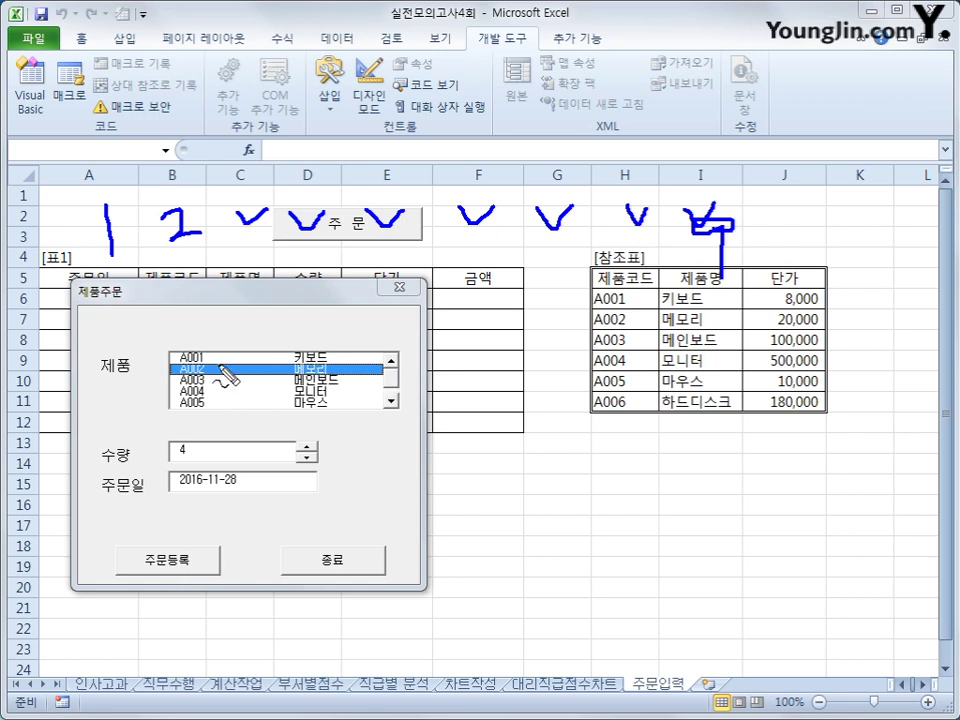
mouse_move(204, 358)
mouse_down()
mouse_move(240, 322)
mouse_move(281, 330)
mouse_up()
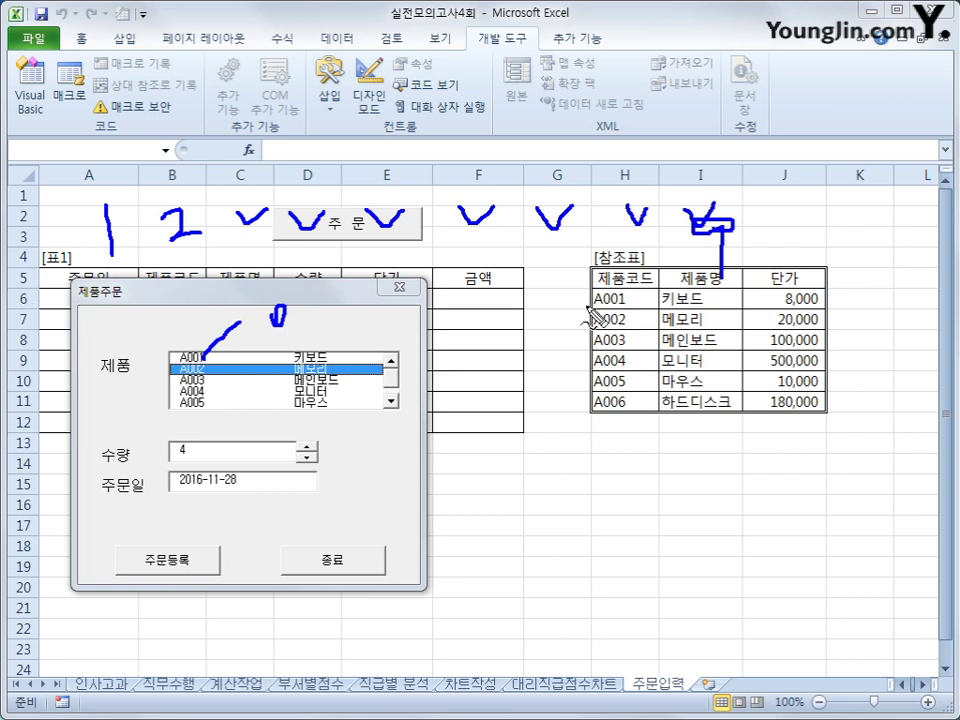
mouse_move(596, 317)
mouse_down()
mouse_move(632, 310)
mouse_move(612, 315)
mouse_up()
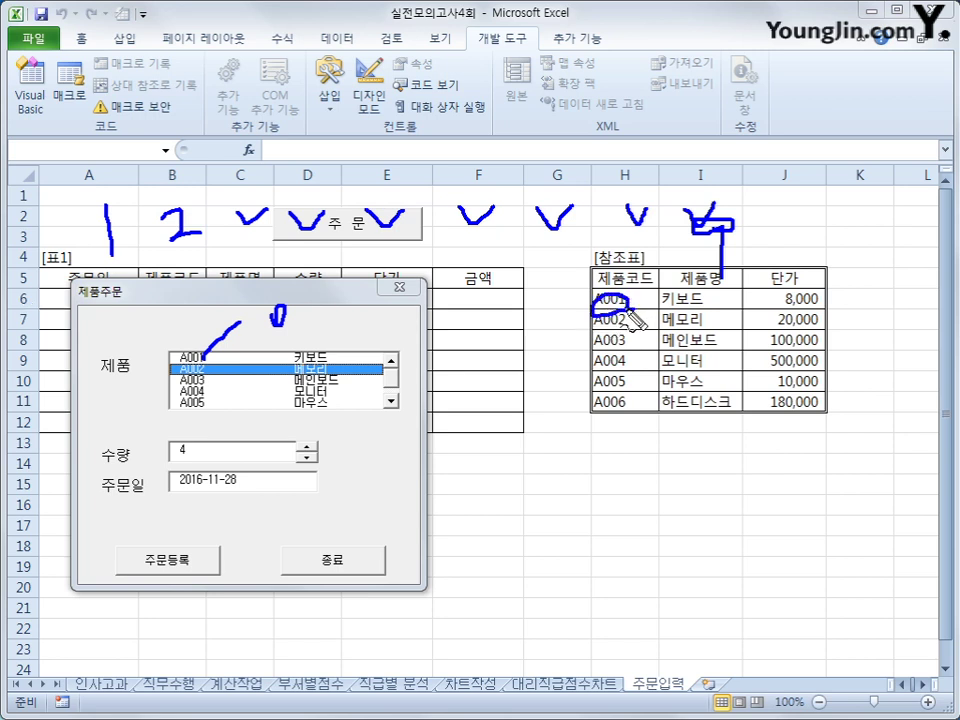
drag(659, 287, 662, 316)
mouse_move(195, 438)
mouse_down()
mouse_move(165, 462)
mouse_move(208, 485)
mouse_up()
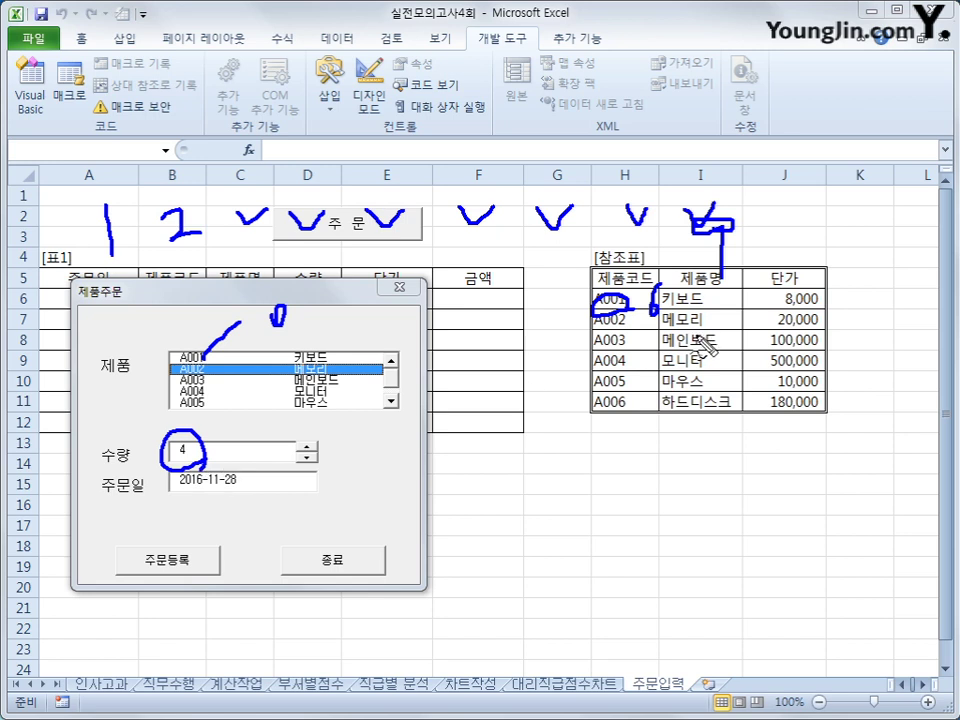
mouse_move(790, 210)
mouse_down()
mouse_move(776, 250)
mouse_move(812, 222)
mouse_up()
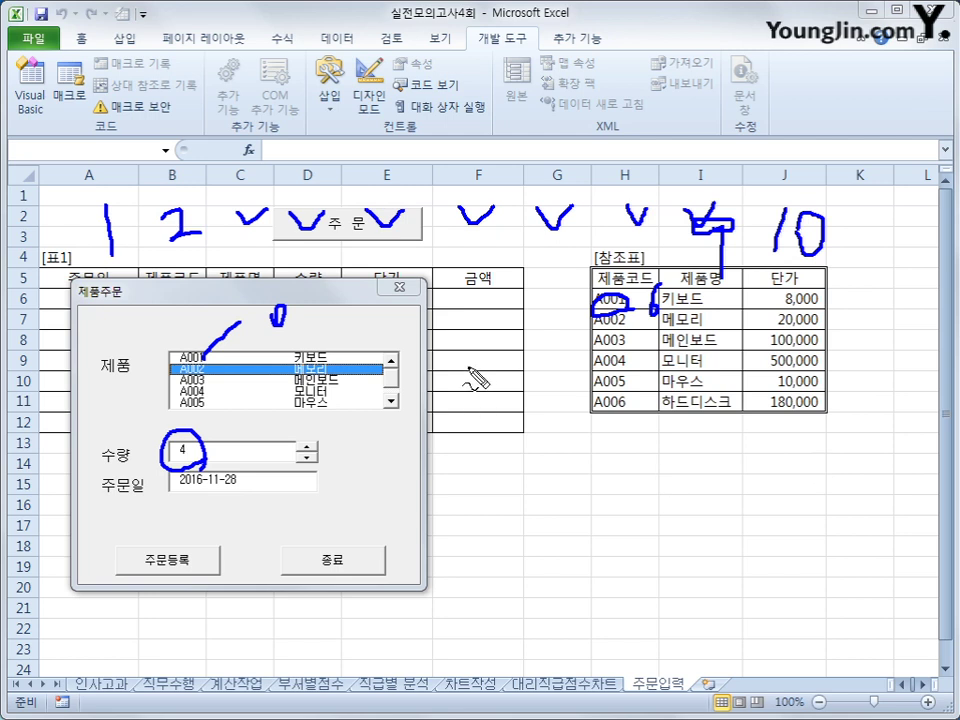
drag(478, 292, 491, 279)
key(Escape)
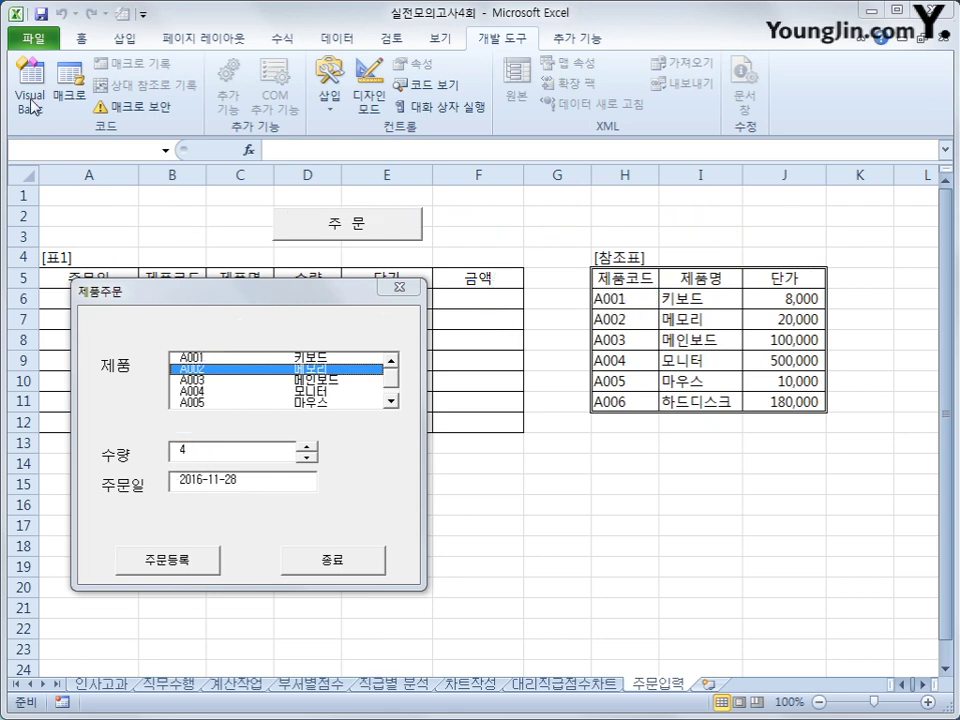
Close the order form and select A4:F5 on the sheet to examine the title and header rows of 표1.
click(390, 289)
click(37, 108)
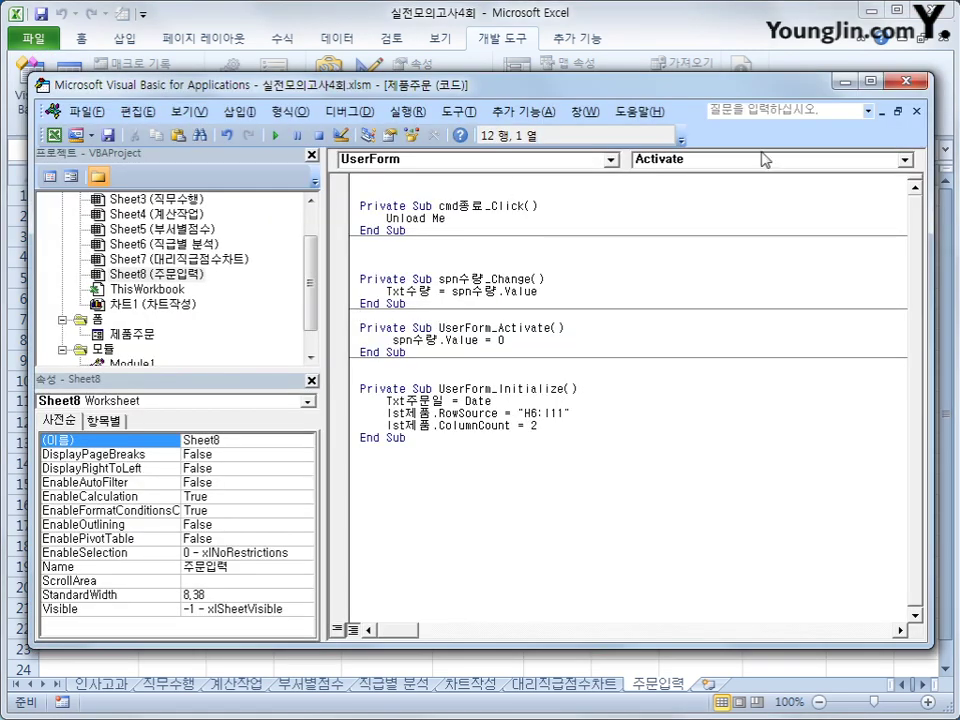
click(940, 24)
click(86, 276)
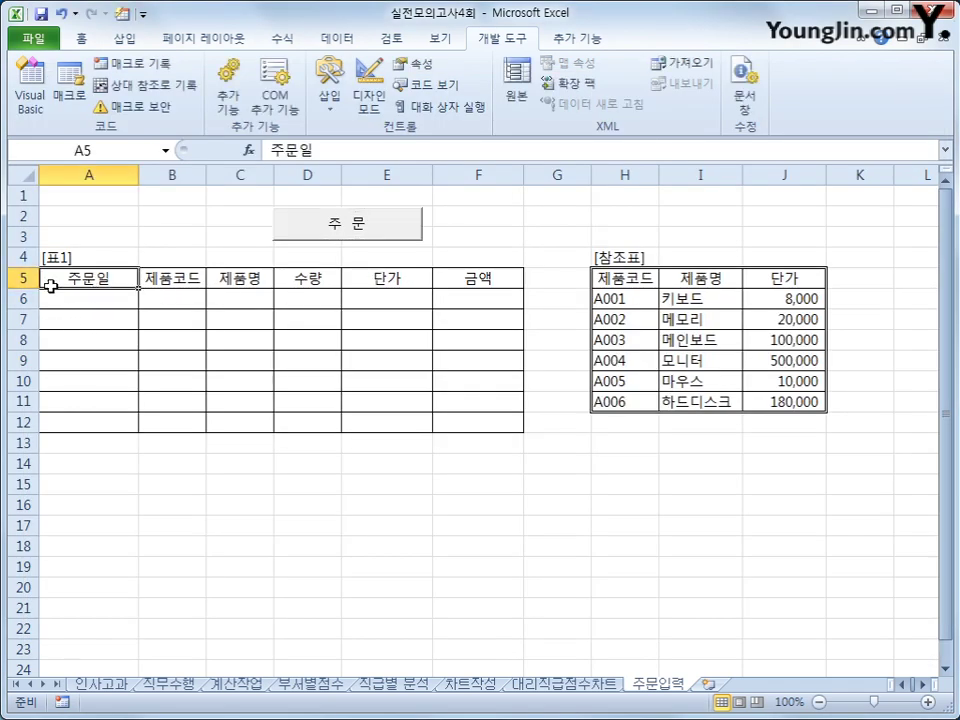
drag(50, 276, 454, 261)
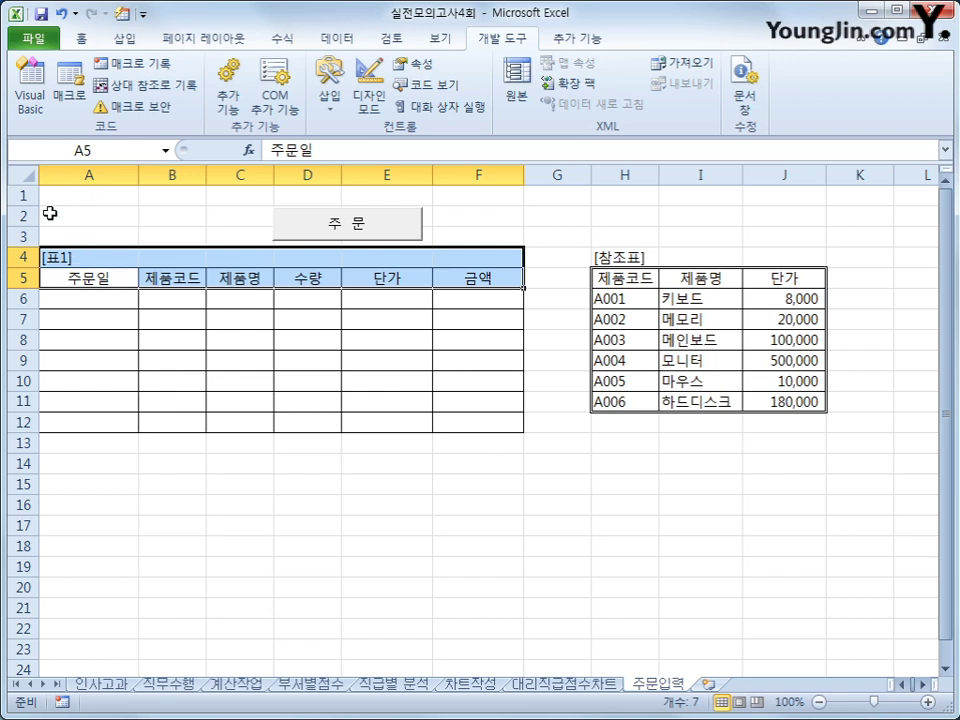
key(ctrl+2)
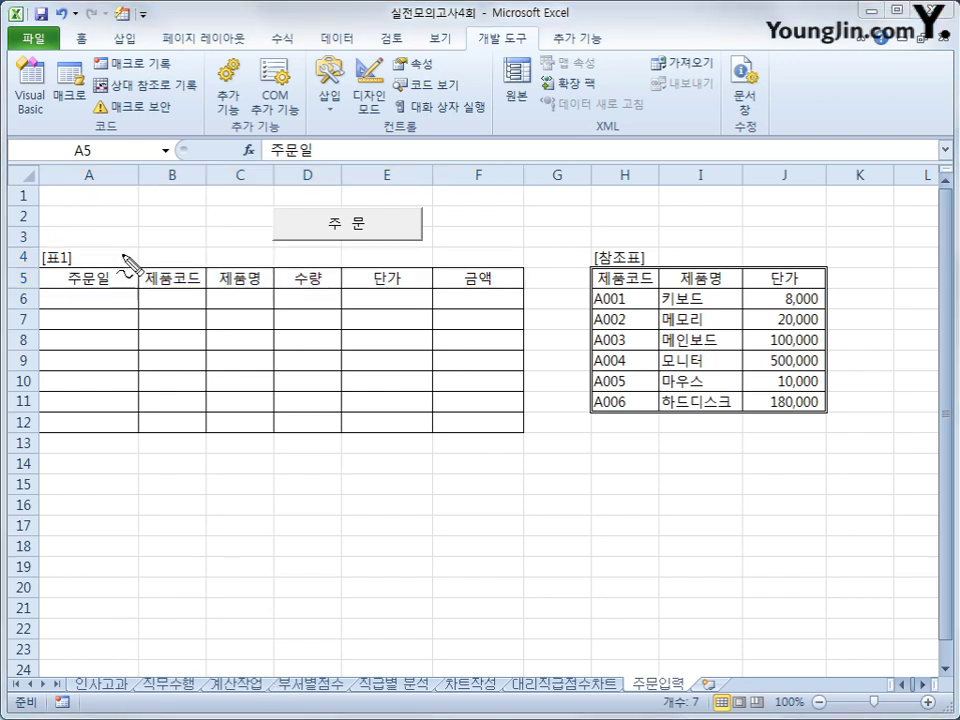
mouse_move(122, 240)
mouse_down()
mouse_move(60, 242)
mouse_move(115, 206)
mouse_move(118, 238)
mouse_up()
mouse_move(62, 206)
mouse_down()
mouse_move(88, 218)
mouse_move(68, 236)
mouse_up()
mouse_move(139, 228)
mouse_down()
mouse_move(160, 226)
mouse_move(150, 243)
mouse_move(168, 240)
mouse_up()
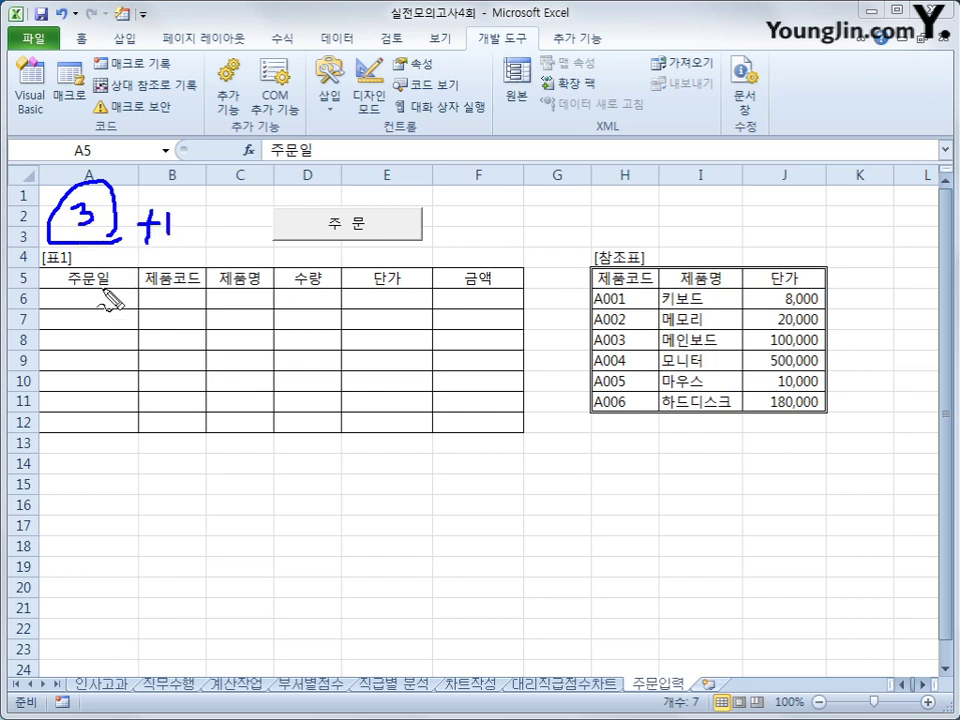
drag(112, 290, 111, 309)
key(Escape)
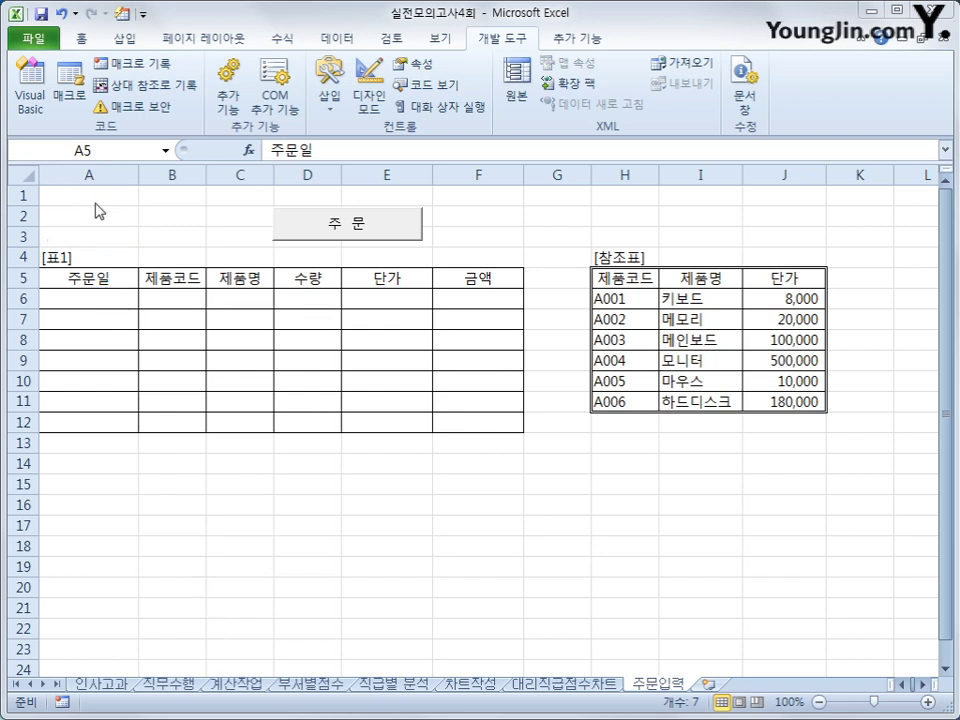
Open the 제품주문 form's code in the Visual Basic editor and create the click procedure for cmd주문등록.
click(47, 112)
click(430, 160)
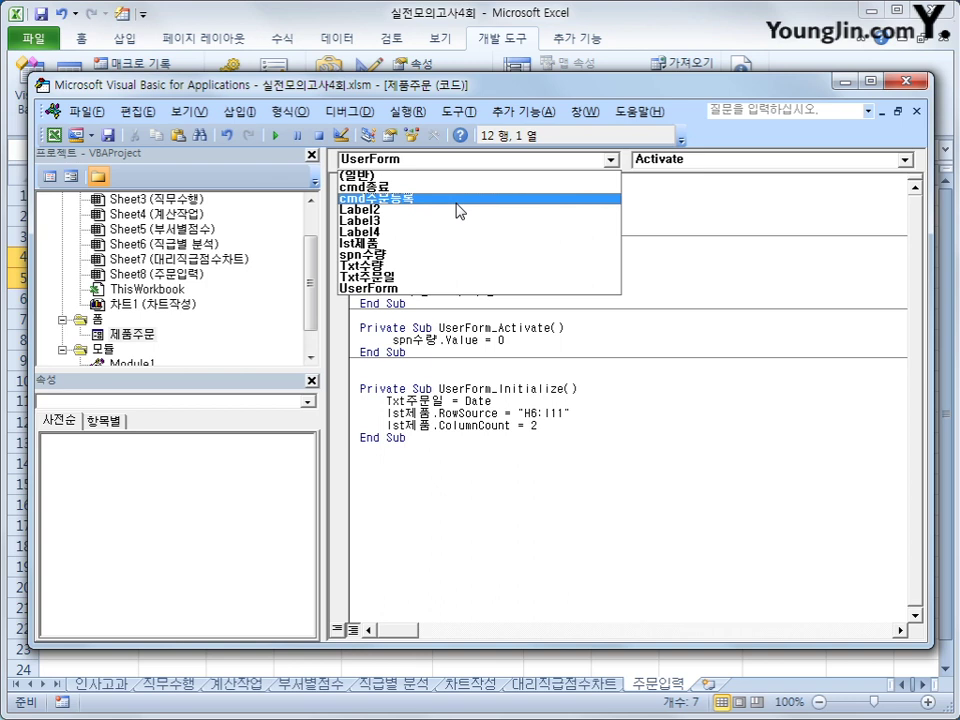
click(459, 199)
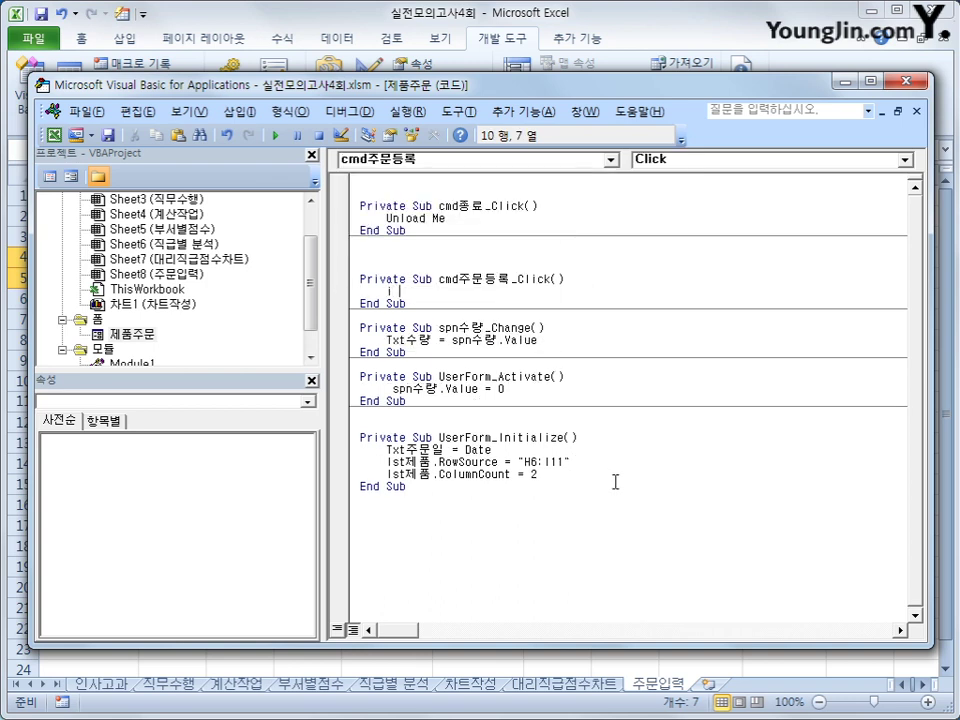
In cmd주문등록_Click, compute the next input row with i = Range("A5").CurrentRegion.Rows.Count + 4.
text(i =range()
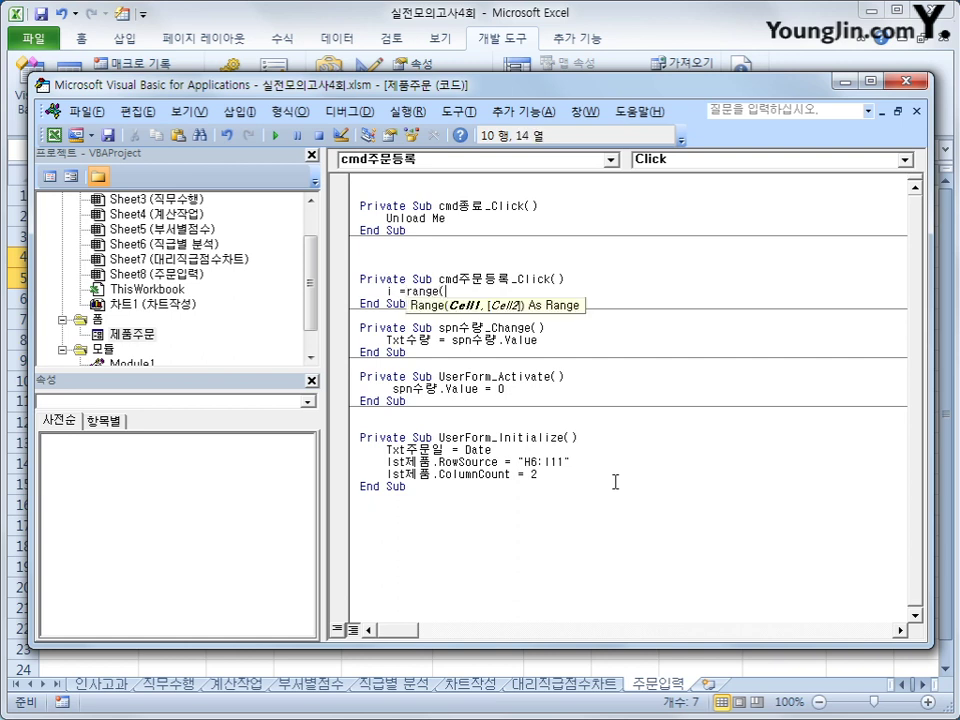
text("A5").)
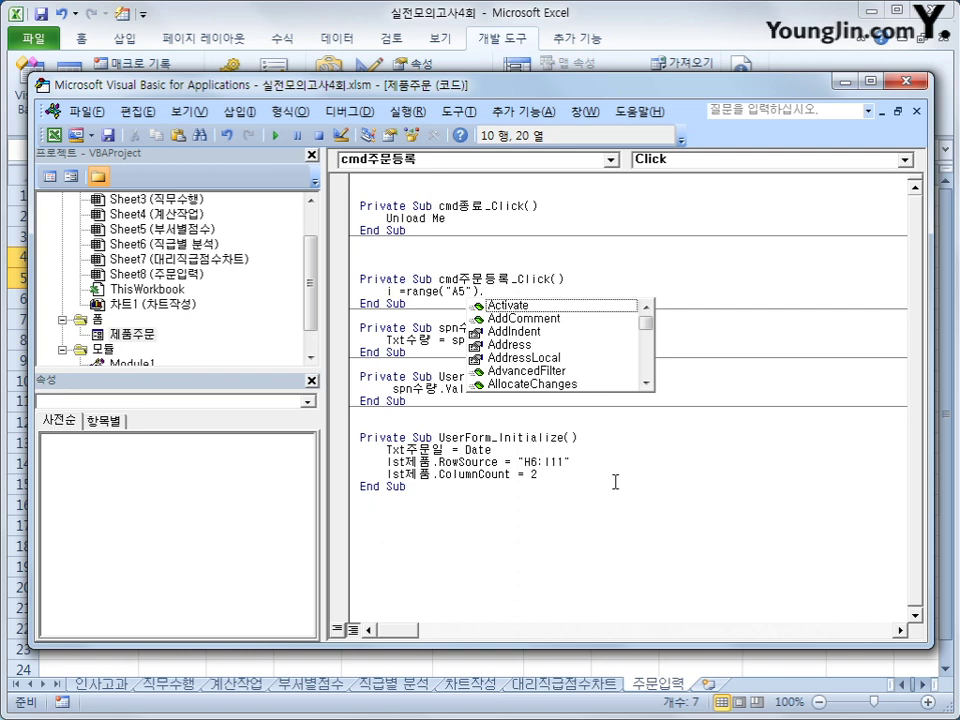
text(cu)
key(Down)
key(Tab)
text(.CurrentRegion.Ro)
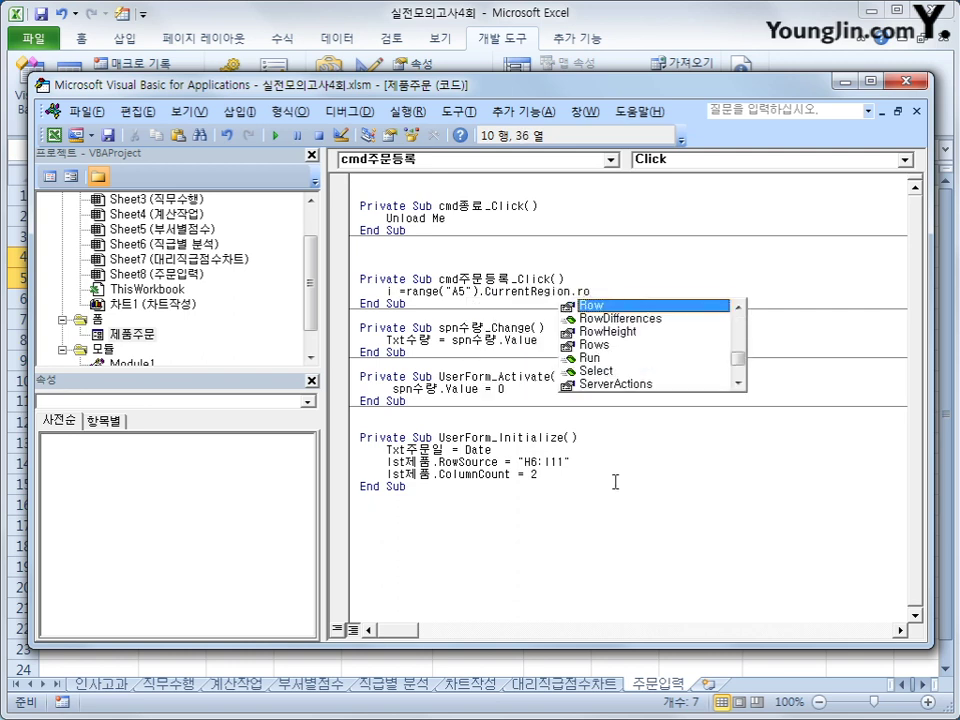
text(ws.Count )
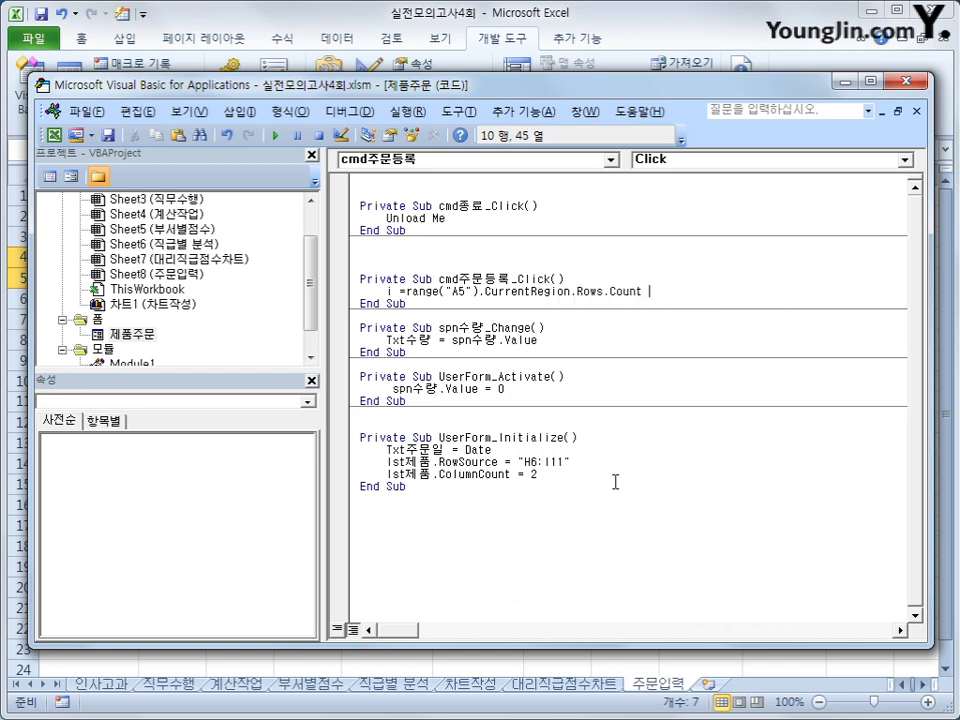
text(+ 4)
key(Return)
key(Return)
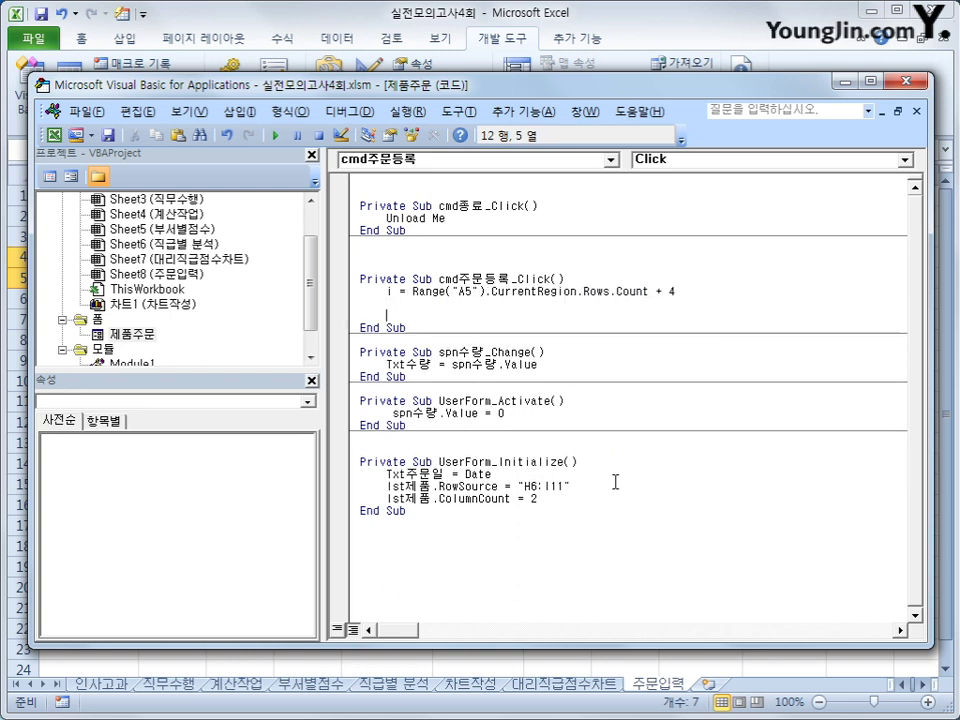
Add the line Cells(i, 1) = Txt주문일 to write the order date into the first column.
text(cells)
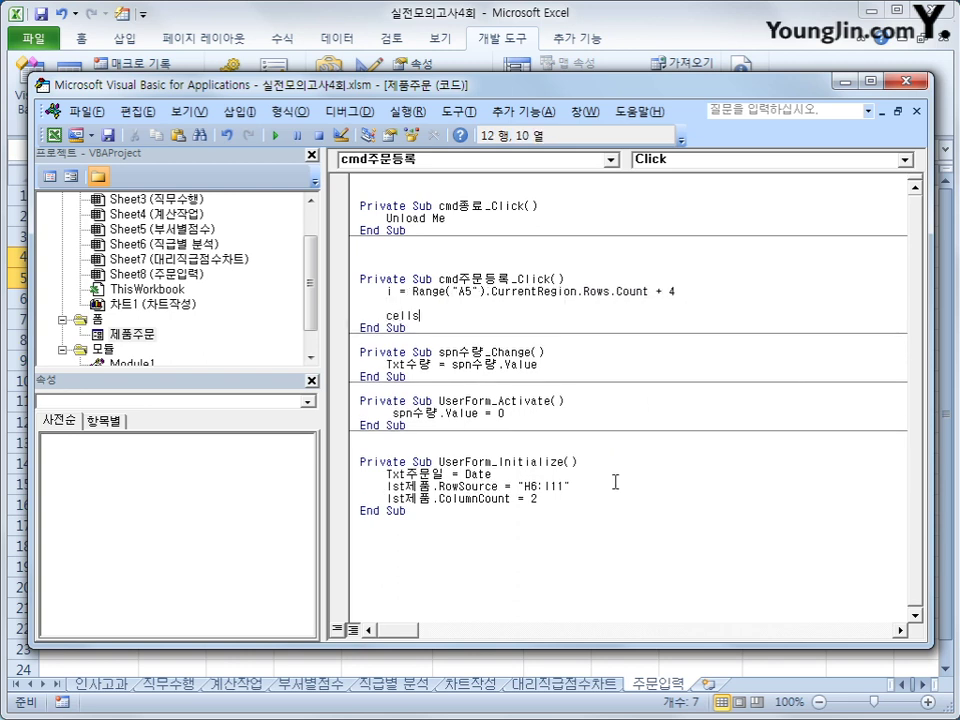
text((i,1) =txt주문일)
key(Return)
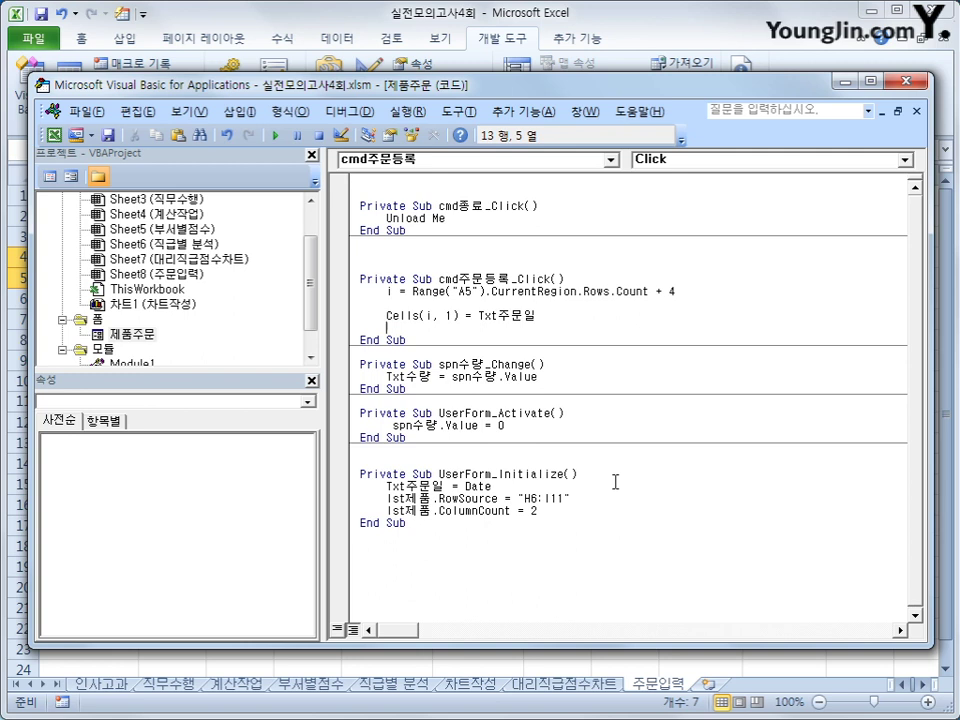
Duplicate the order date line and change the copy to Cells(i, 2) = lst제품 for the product code.
key(shift+End)
key(ctrl+c)
key(Down)
key(ctrl+v)
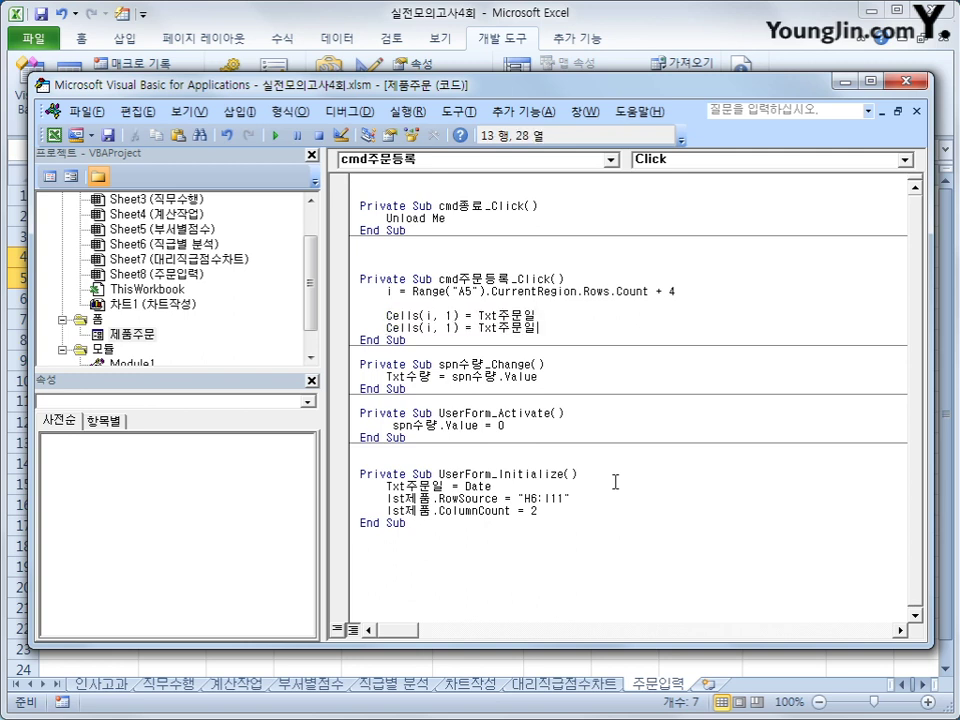
key(Return)
key(Up)
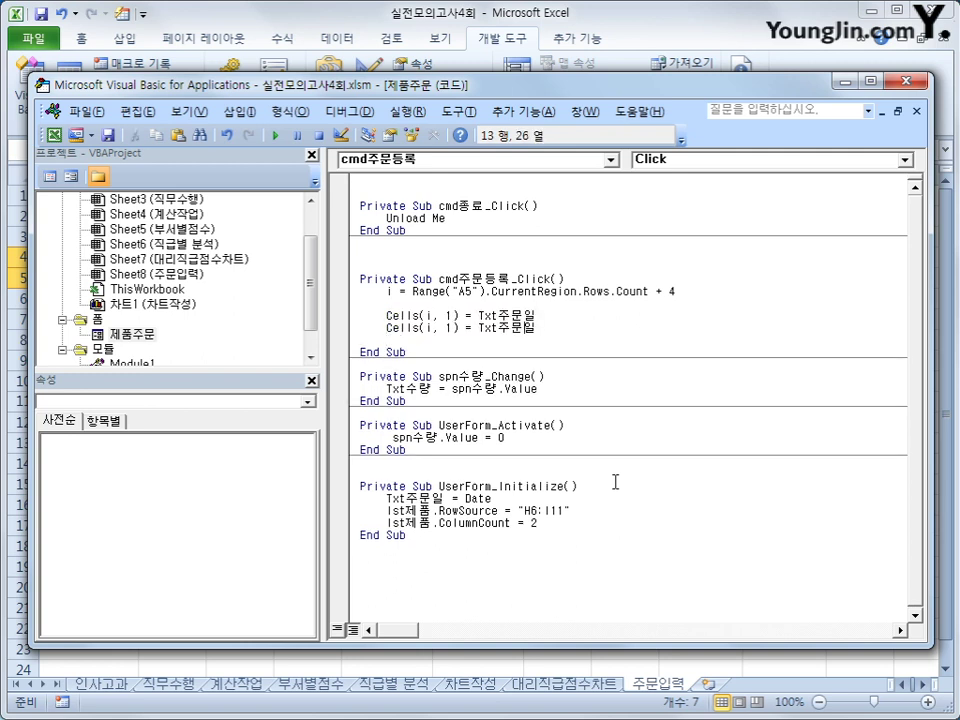
key(Delete)
text(2)
key(End)
key(shift+Left)
key(shift+Left)
key(shift+Left)
key(shift+Left)
key(shift+Left)
key(Delete)
text(lst제품)
key(Return)
Add the product name line Cells(i, 3) = Cells(lst제품.ListIndex + 6, 9) from another copy of the date line.
key(ctrl+v)
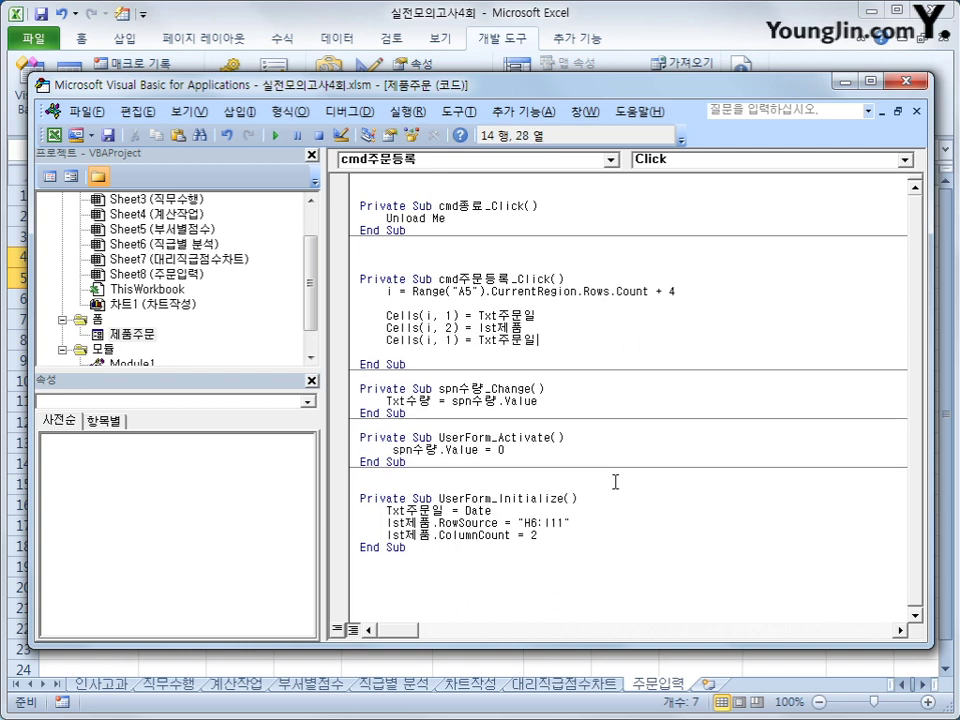
key(Left)
key(Left)
key(Left)
key(Left)
key(Left)
key(Left)
key(Left)
key(Left)
key(Left)
key(Left)
key(Left)
key(shift+Left)
key(shift+Left)
key(shift+Left)
key(shift+Left)
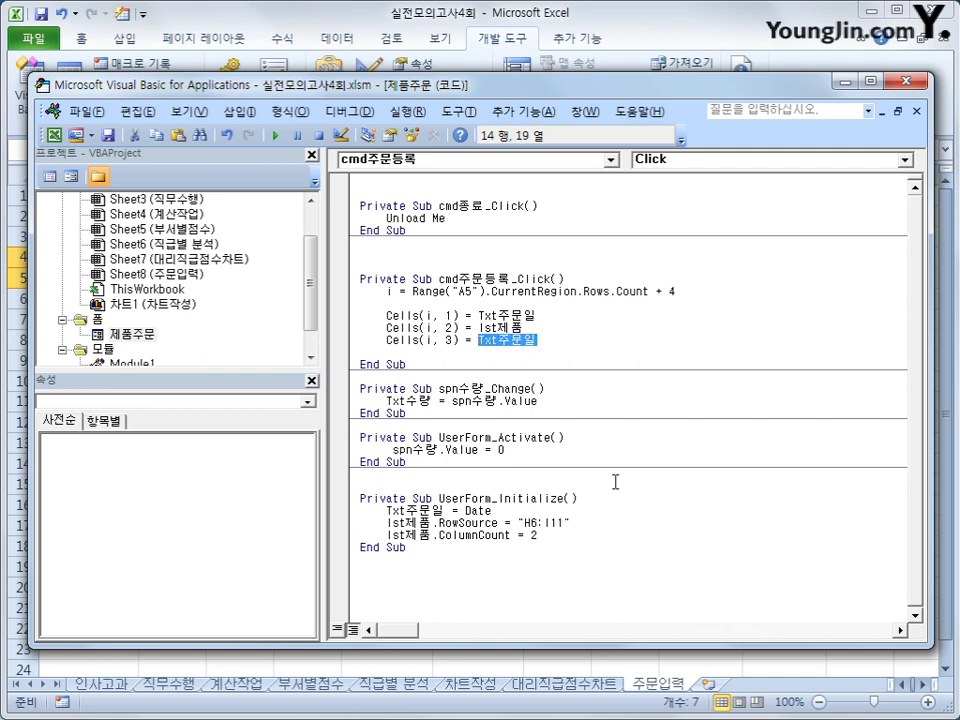
text(cells(i)
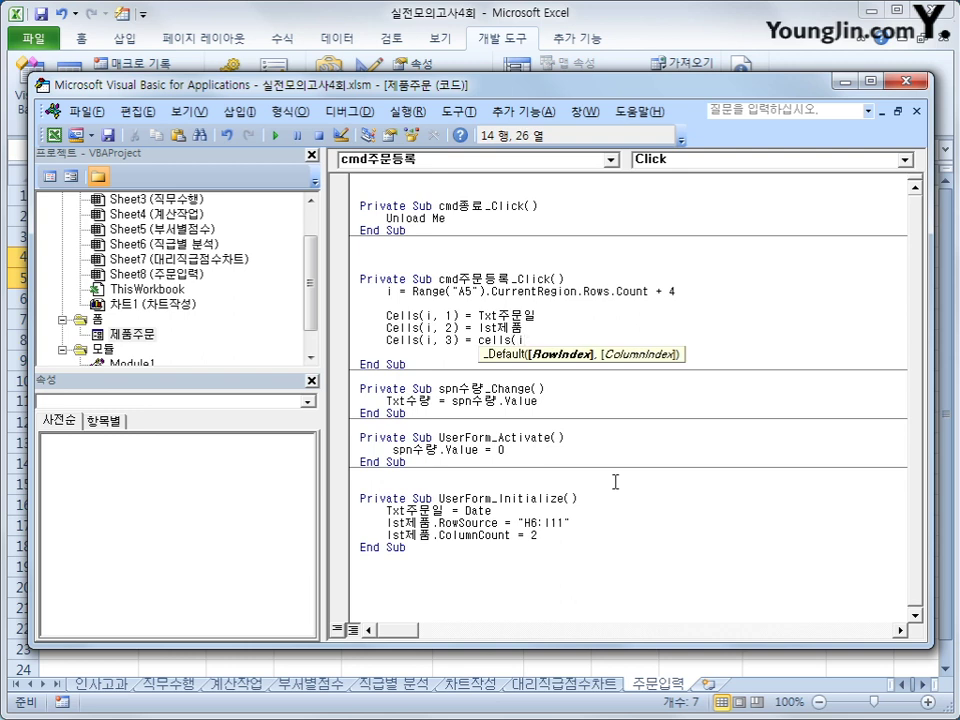
key(BackSpace)
text(lst제품.)
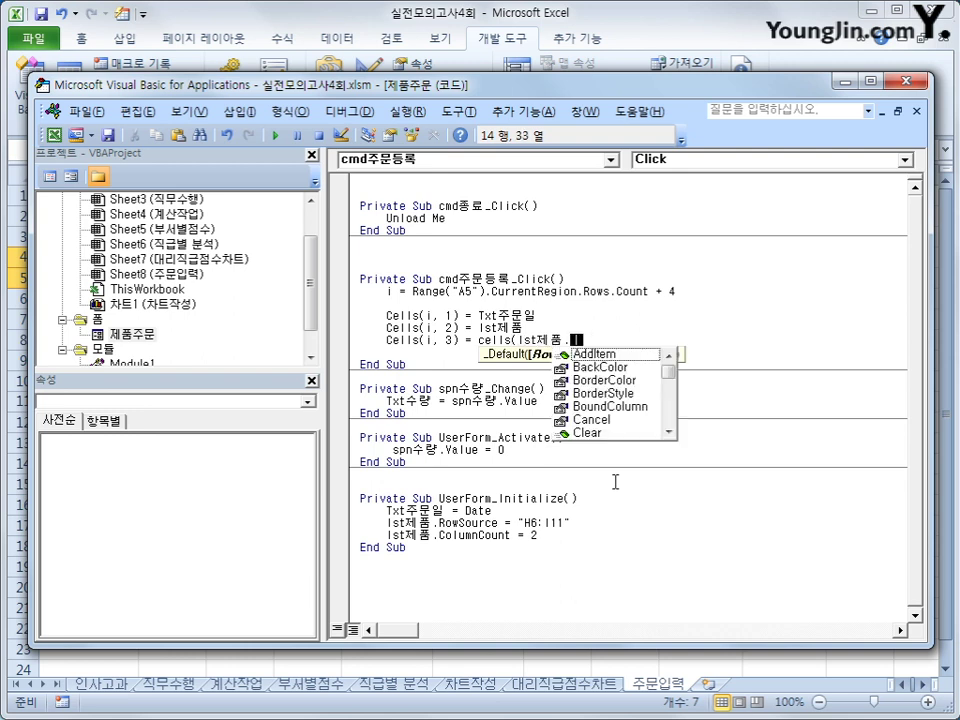
text(listin)
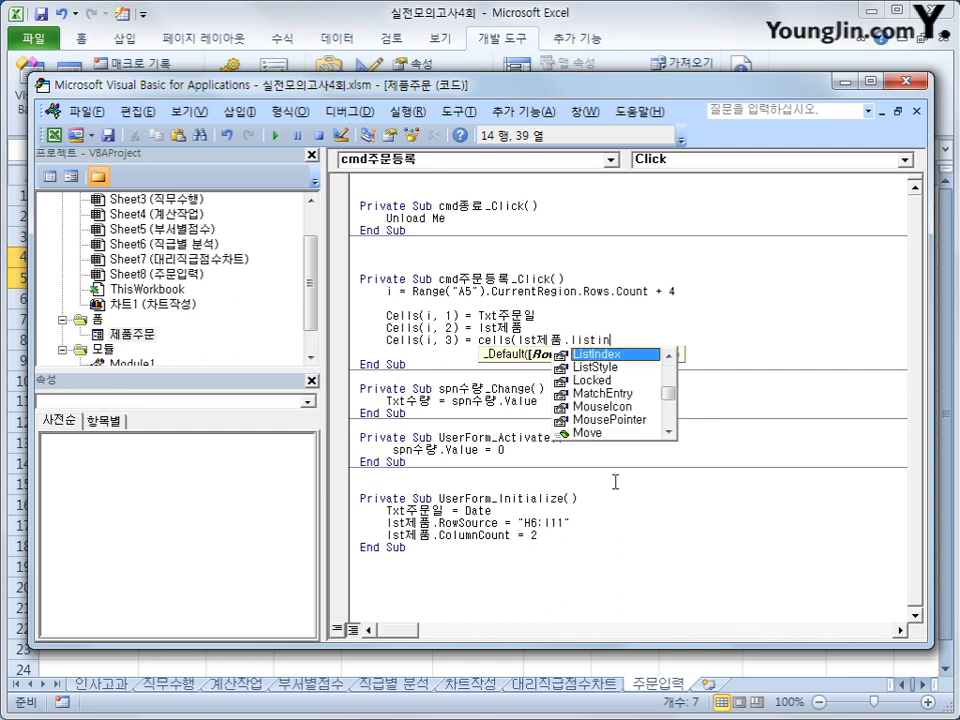
key(Tab)
text(+ 6, 9)
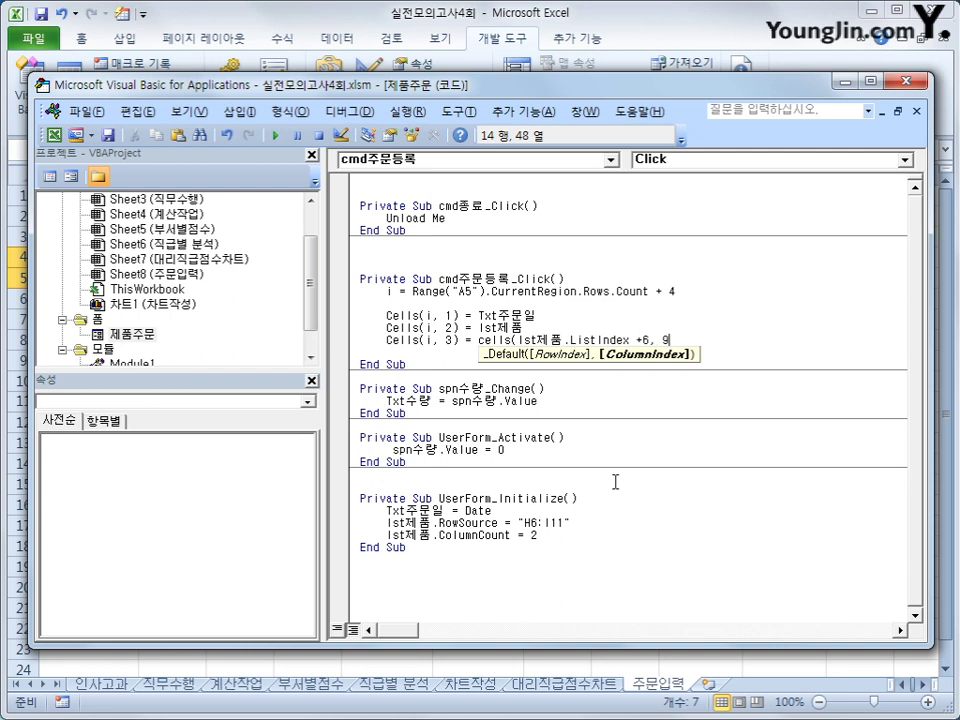
text())
key(Return)
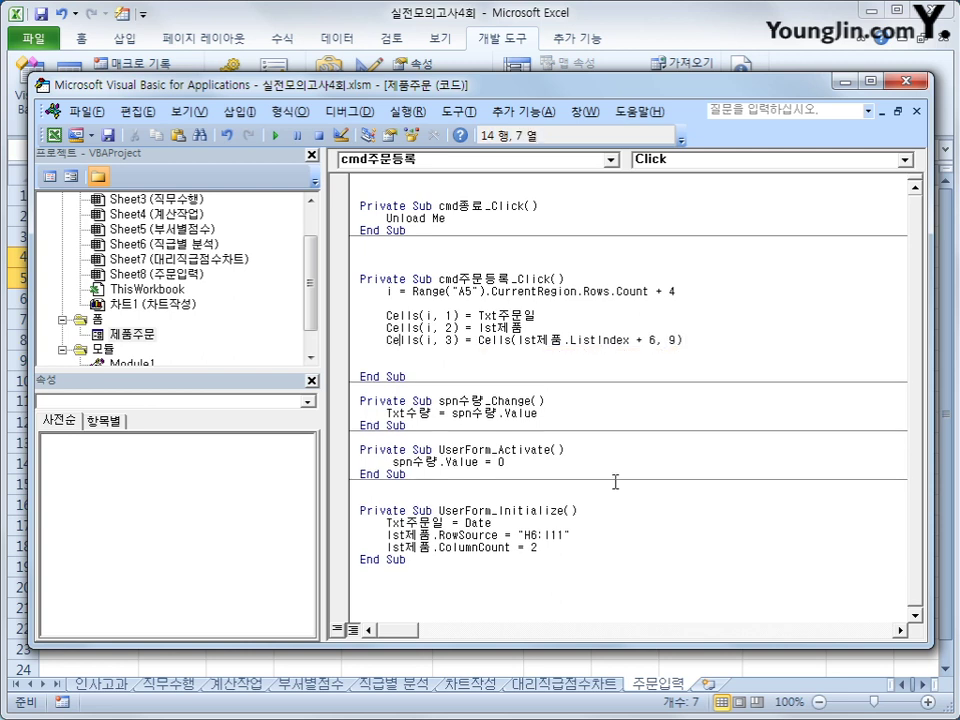
Take the expression lst제품.ListIndex + 6 out of the product name line and assign it to iRow above the Cells lines.
key(Right)
key(Right)
key(Right)
key(Right)
key(Right)
key(Right)
key(Right)
key(Right)
key(Right)
key(Right)
key(Right)
key(Right)
key(Right)
key(Right)
key(Right)
key(Right)
key(Right)
key(shift+Right)
key(shift+Right)
key(shift+Right)
key(shift+Right)
key(shift+Right)
key(shift+Right)
key(shift+Right)
key(shift+Right)
key(shift+Right)
key(shift+Right)
key(shift+Right)
key(shift+Right)
key(shift+Right)
key(shift+Right)
key(shift+Right)
key(shift+Right)
key(shift+Right)
key(shift+Right)
key(shift+Right)
key(shift+Right)
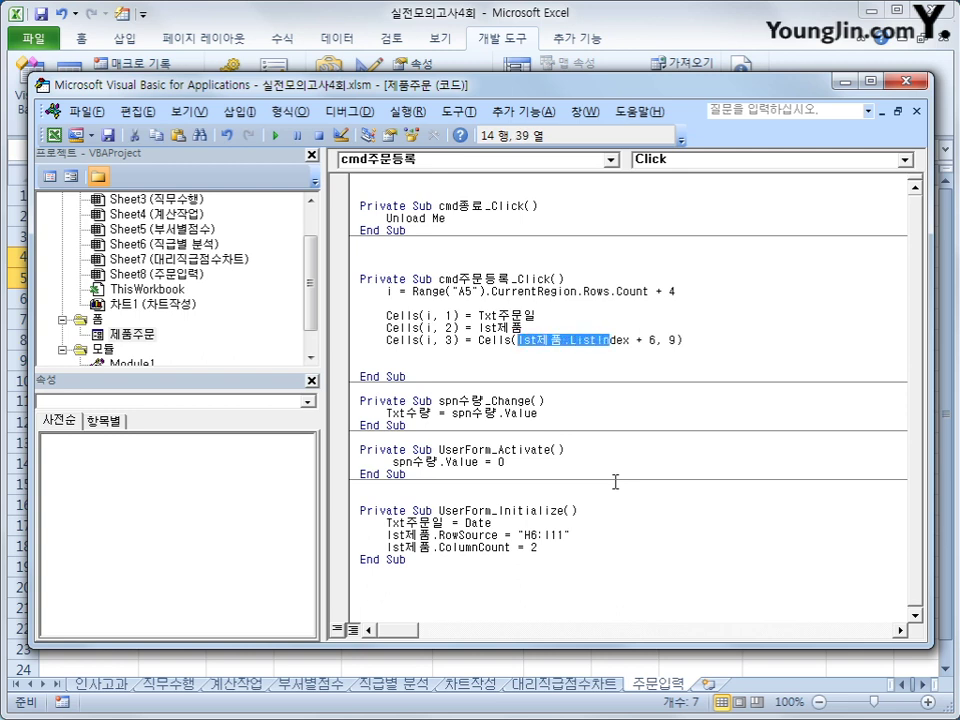
key(Delete)
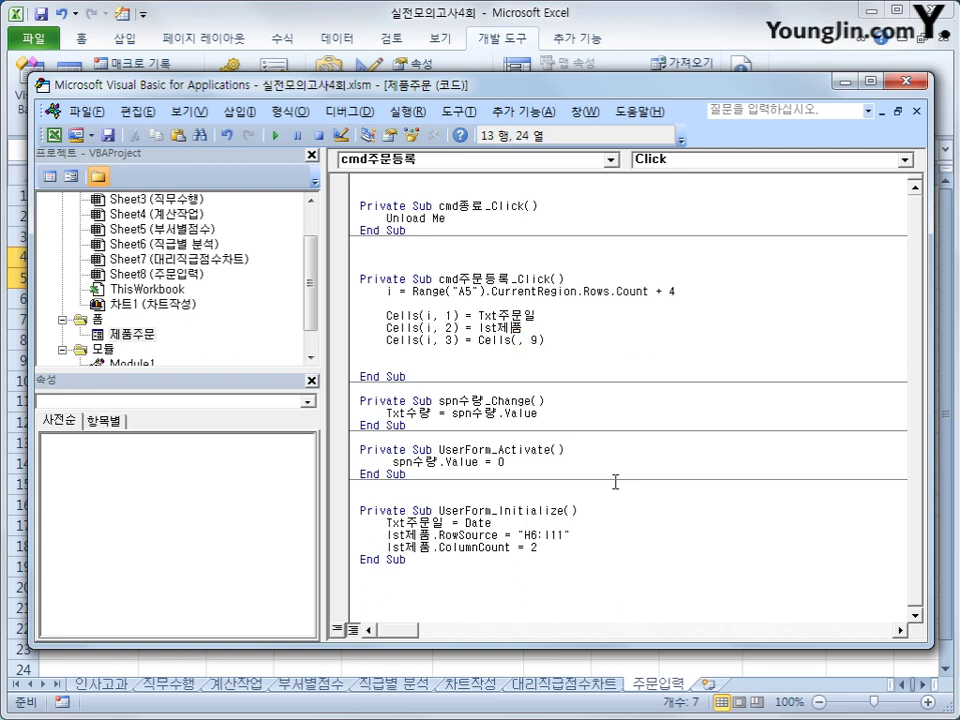
key(Up)
key(Return)
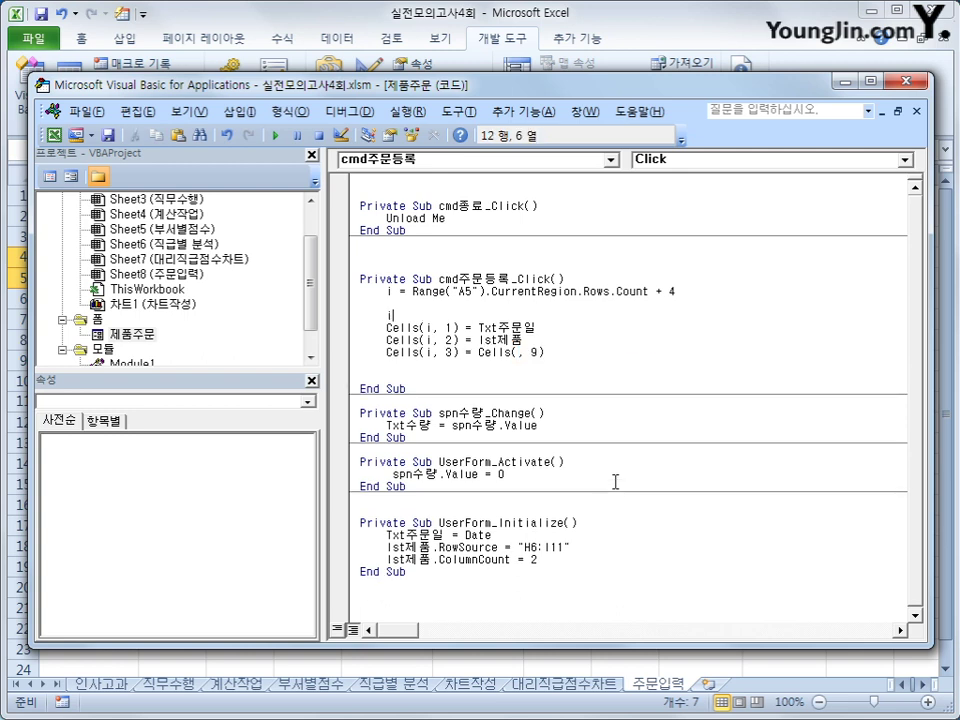
text(iRow =)
key(ctrl+v)
key(Return)
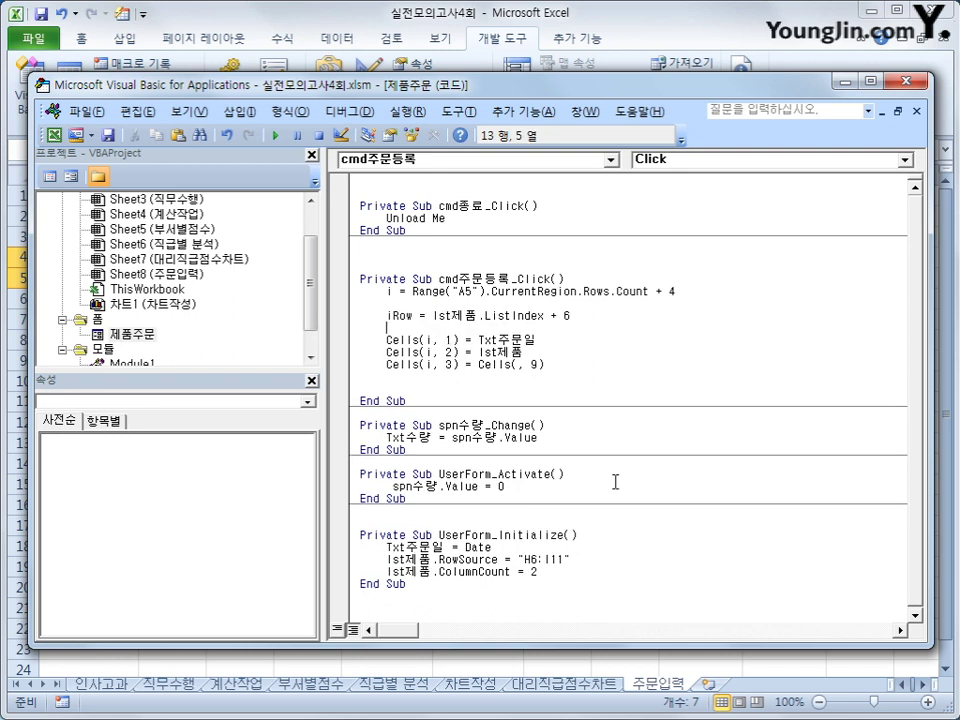
Insert iRow as the row argument of the product name line, making it Cells(i, 3) = Cells(iRow, 9).
key(End)
text(ㅑ)
key(BackSpace)
text(iRow)
key(Down)
key(Return)
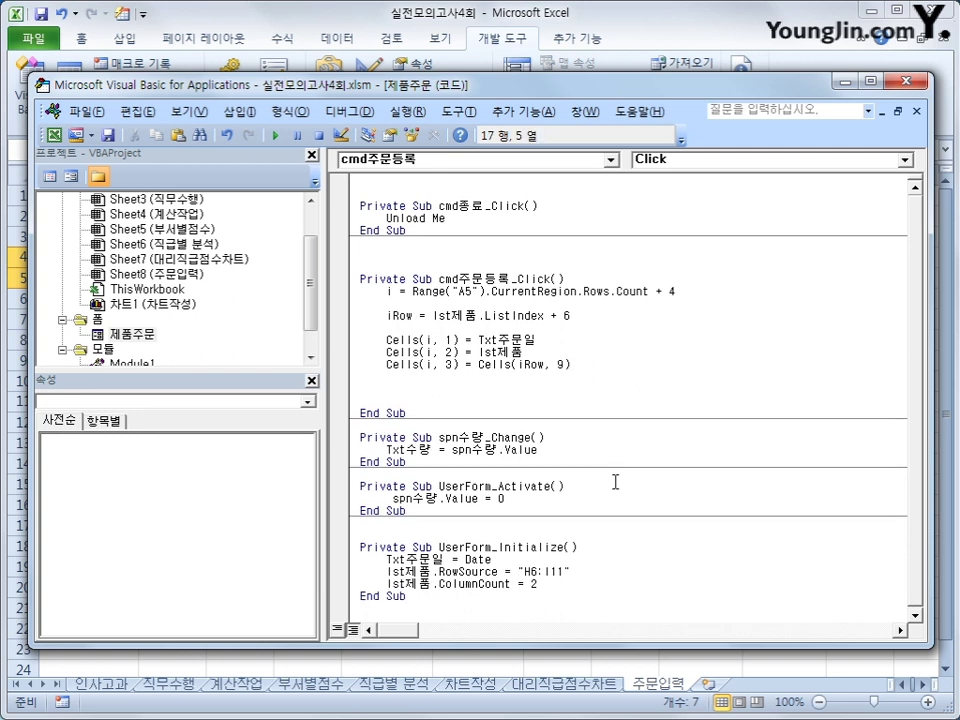
Copy the product code line below the product name line and change the copy to Cells(i, 4) = Txt수량.Value.
key(Up)
key(Up)
key(shift+End)
key(ctrl+c)
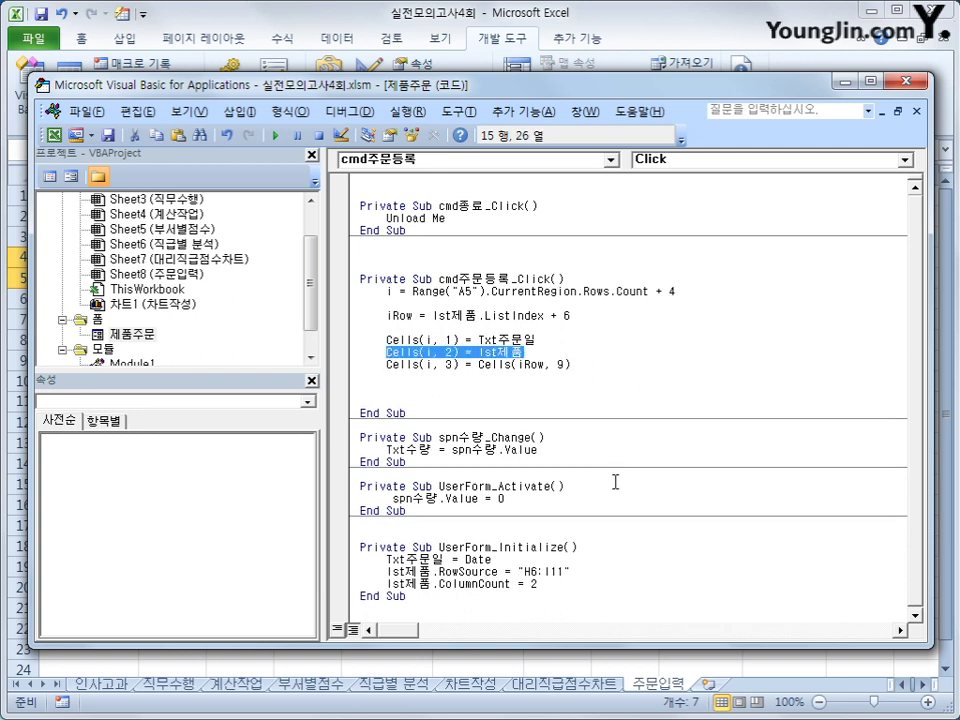
key(Down)
key(Down)
key(Down)
key(Up)
key(ctrl+v)
key(Left)
key(Left)
key(Left)
key(Left)
key(Left)
key(Left)
key(Left)
key(Left)
key(Left)
key(Left)
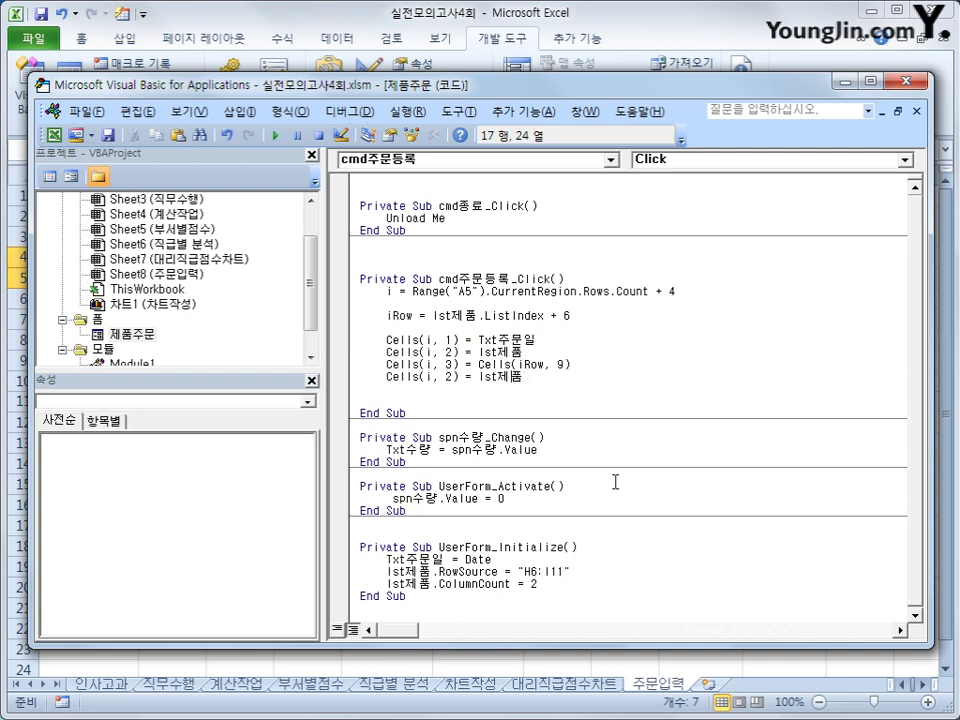
key(Left)
key(Left)
key(Delete)
text(4)
key(End)
key(BackSpace)
key(BackSpace)
key(BackSpace)
key(BackSpace)
key(BackSpace)
text(txt수량.va)
key(Tab)
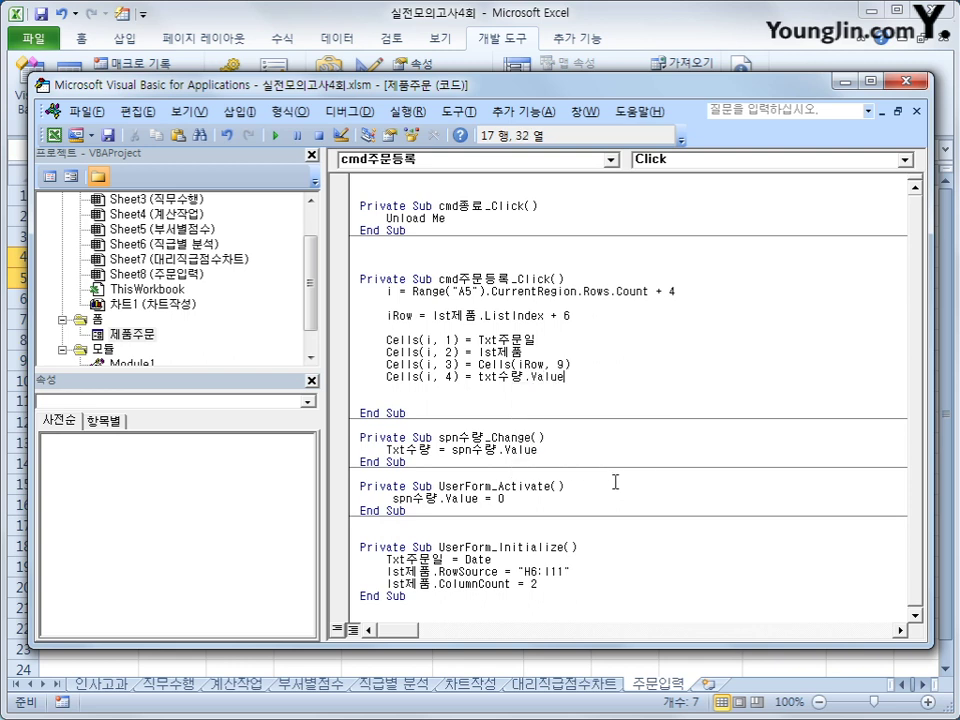
key(Return)
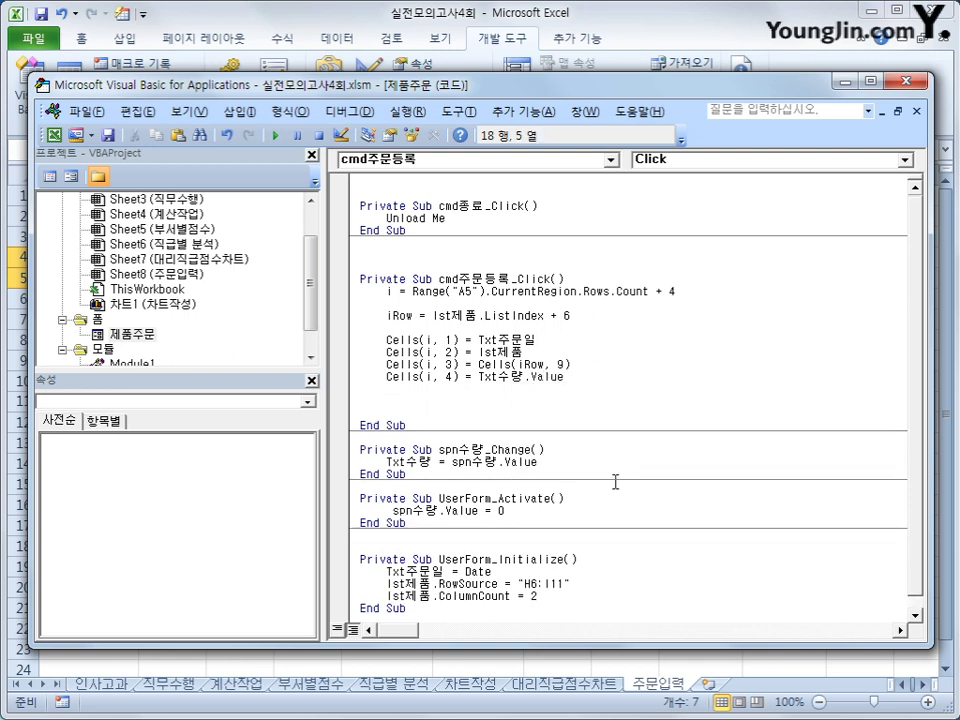
Paste the product code line below the quantity line and copy the expression Cells(iRow, 9) from the product name line.
key(ctrl+v)
key(Up)
key(Left)
key(Left)
key(Left)
key(Left)
key(Left)
key(Left)
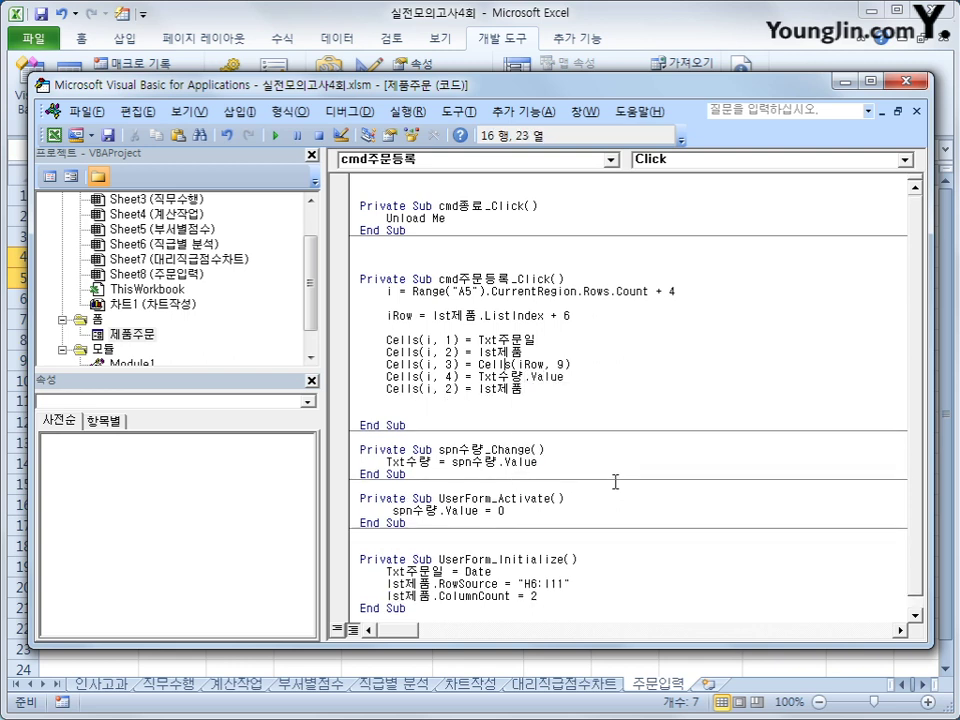
key(shift+End)
key(ctrl+c)
Replace lst제품 in the newly pasted line with the copied expression and set its column argument to 10, giving Cells(iRow, 10).
key(Down)
key(Down)
key(shift+Left)
key(shift+Left)
key(shift+Left)
key(shift+Left)
key(shift+Left)
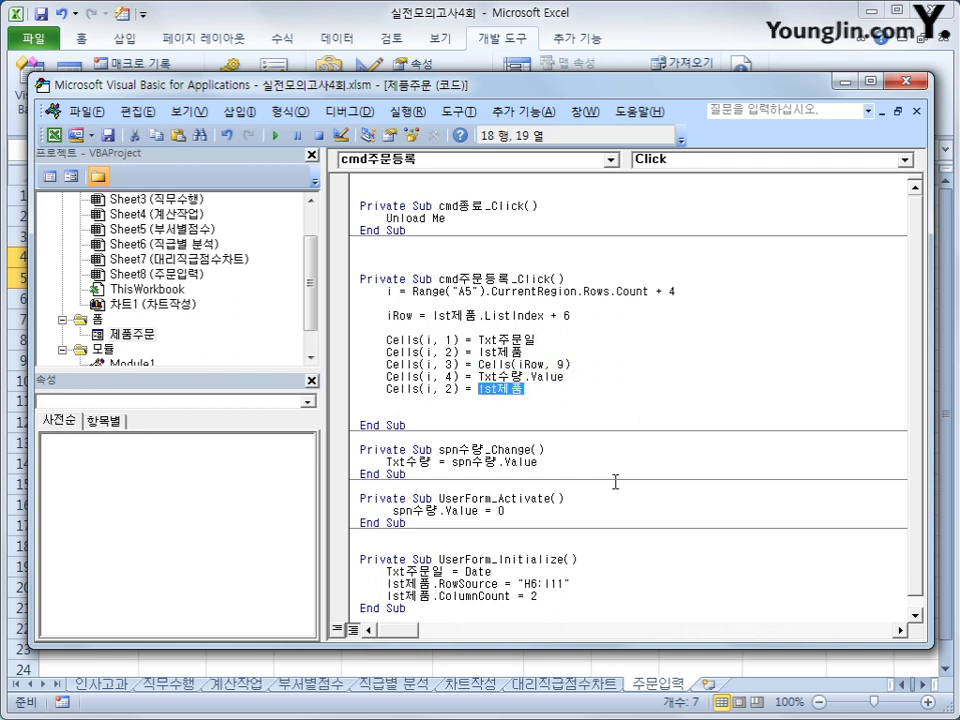
key(ctrl+v)
key(Left)
key(Left)
text(10)
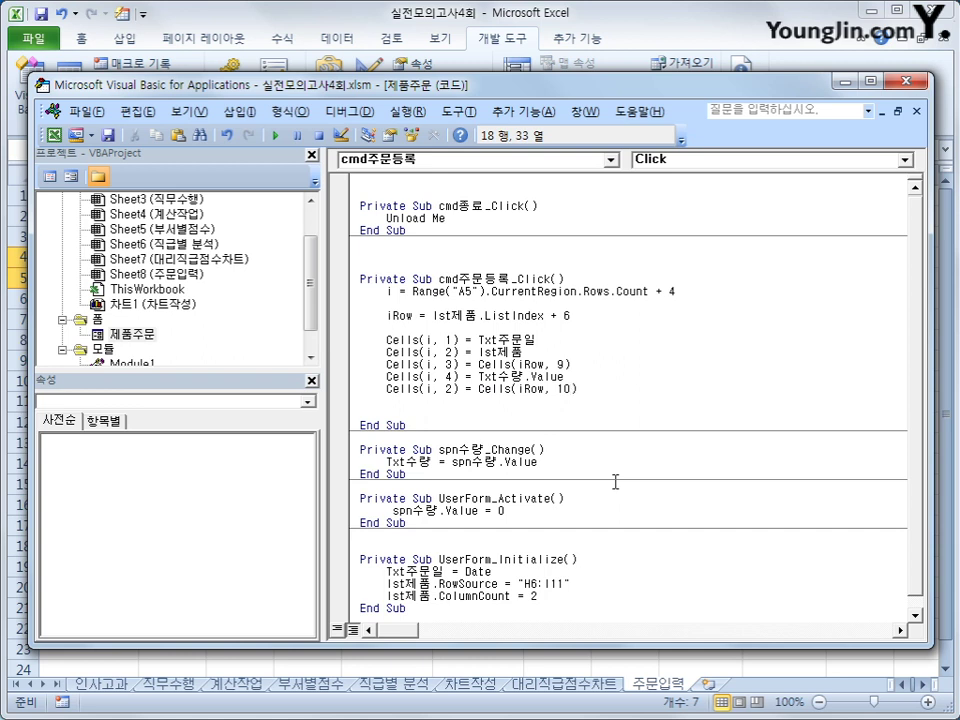
key(End)
key(Return)
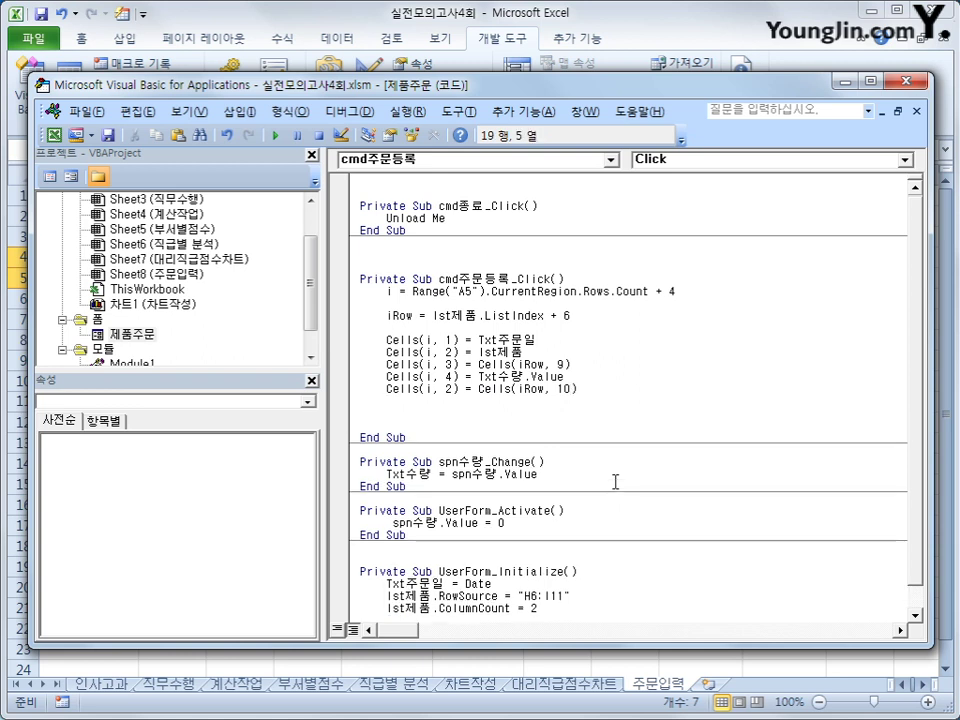
key(ctrl+v)
key(Down)
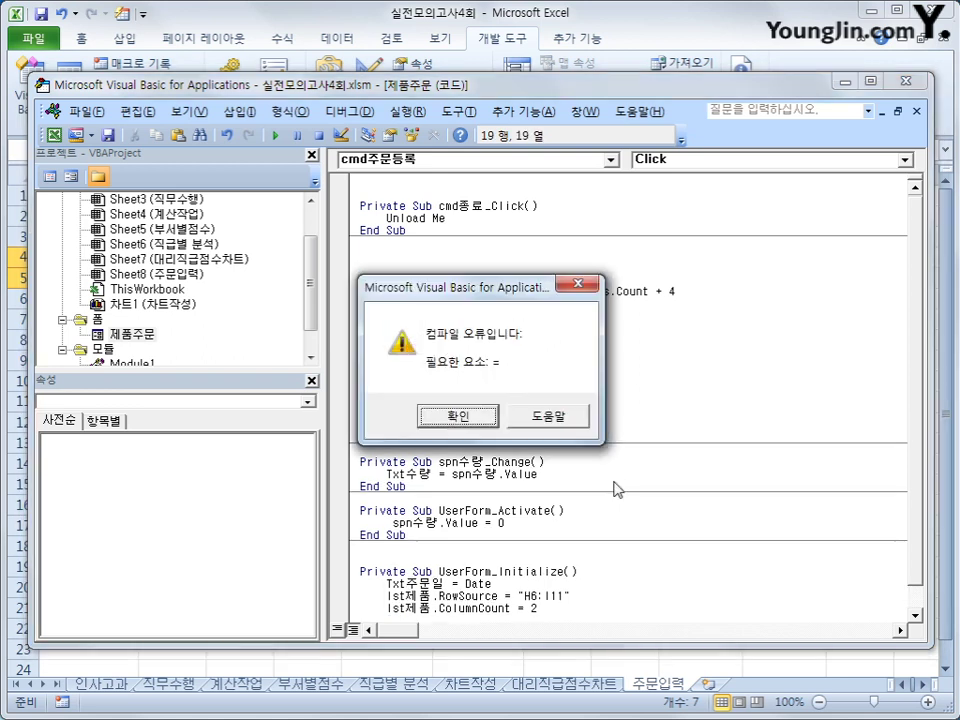
key(Return)
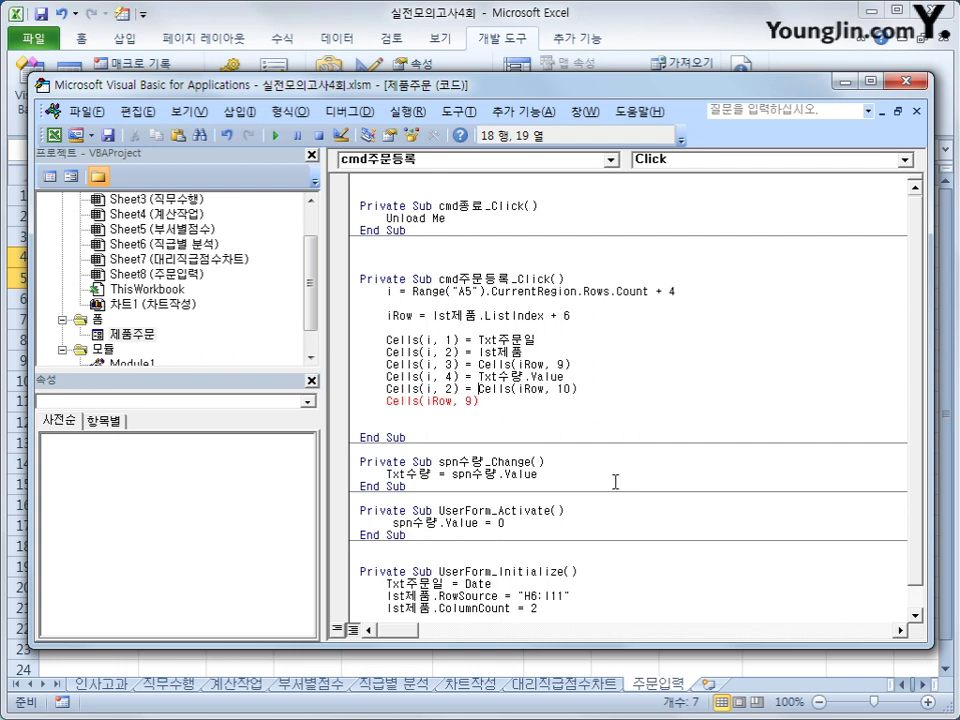
Change the target column of the unit price line to 5, making it Cells(i, 5) = Cells(iRow, 10).
key(Left)
key(Left)
key(Left)
key(Left)
key(Left)
key(Delete)
text(5)
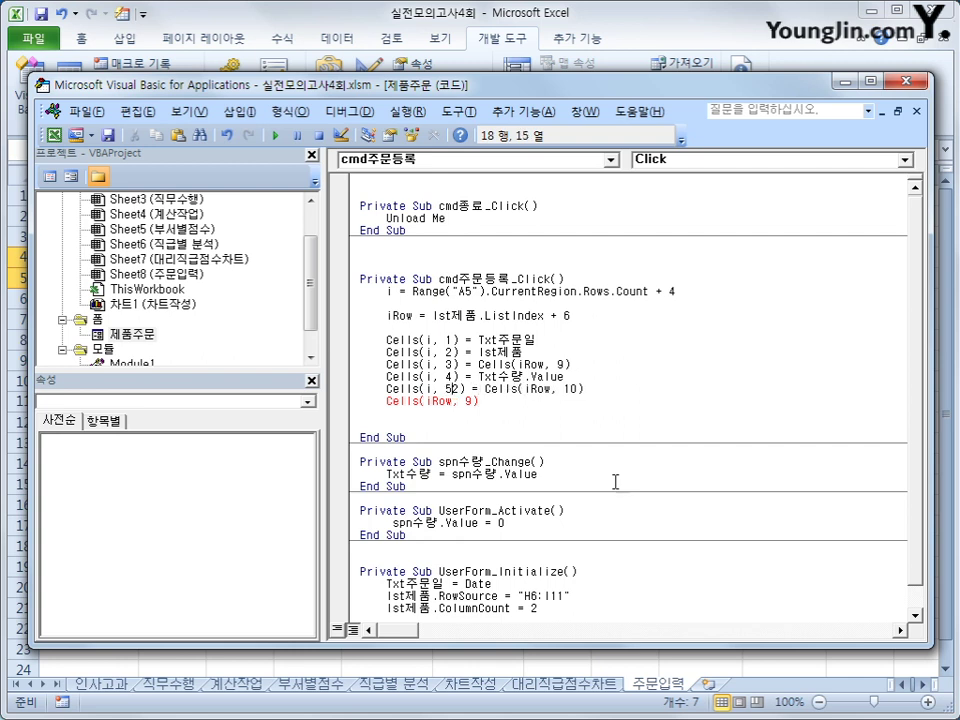
Copy the whole unit price line and paste it over the stray Cells(iRow, 9) line below it.
key(Home)
key(shift+End)
key(ctrl+c)
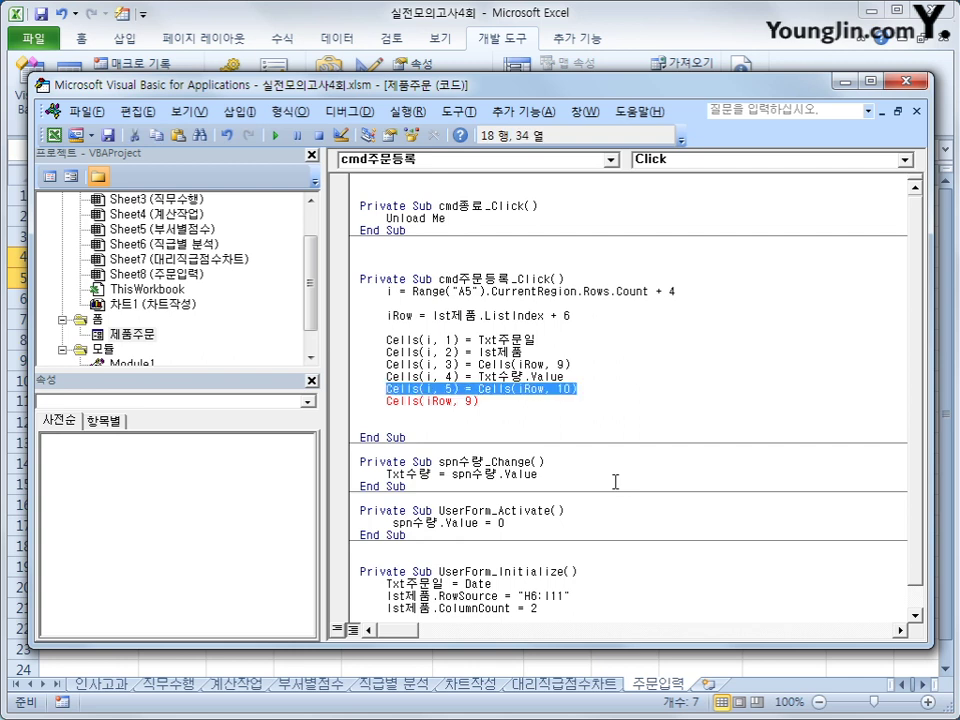
key(Down)
key(shift+Home)
key(ctrl+v)
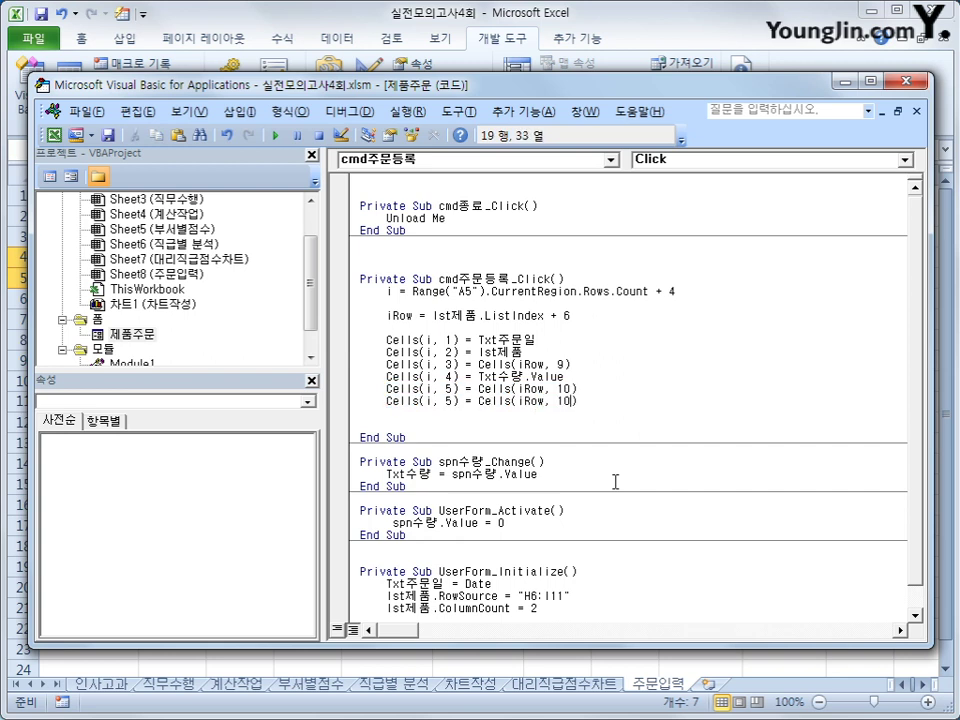
Set the target column of the copied line to 6 and clear the expression after its equals sign.
key(Left)
key(Left)
key(Left)
key(Left)
key(Left)
key(Left)
key(Left)
key(Left)
key(Left)
key(Left)
key(Left)
key(Left)
key(Left)
key(Left)
key(Left)
key(Left)
key(Left)
key(Left)
key(Left)
key(Left)
key(Right)
key(shift+End)
text(ㅊㄷ)
key(BackSpace)
key(BackSpace)
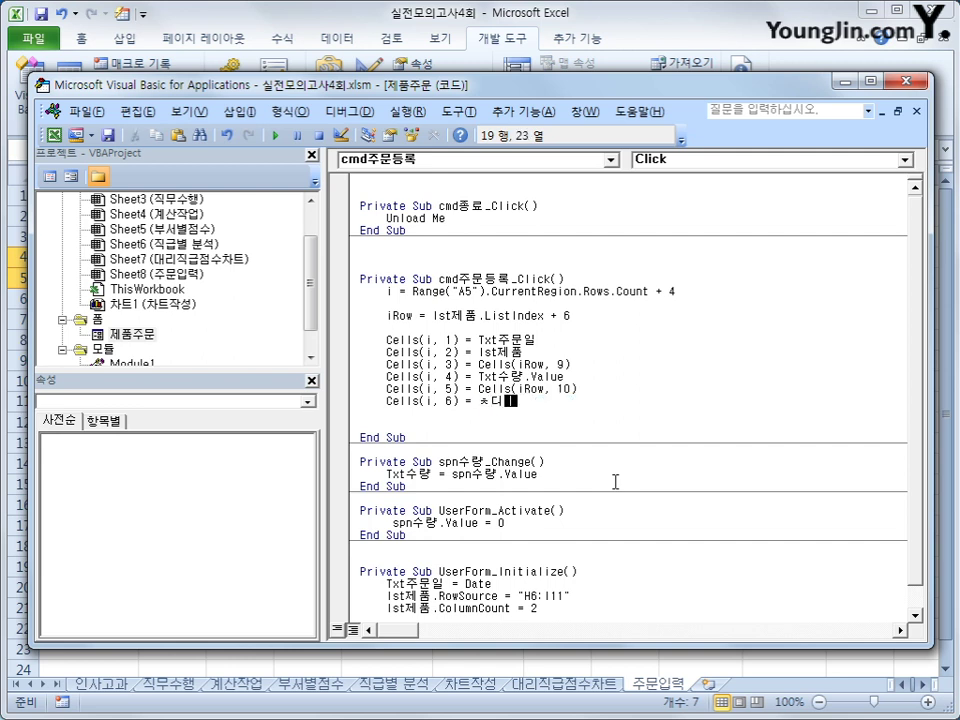
Complete the amount line as Cells(i, 6) = Cells(i, 4) * Cells(i, 5).
text(cells(i,4)
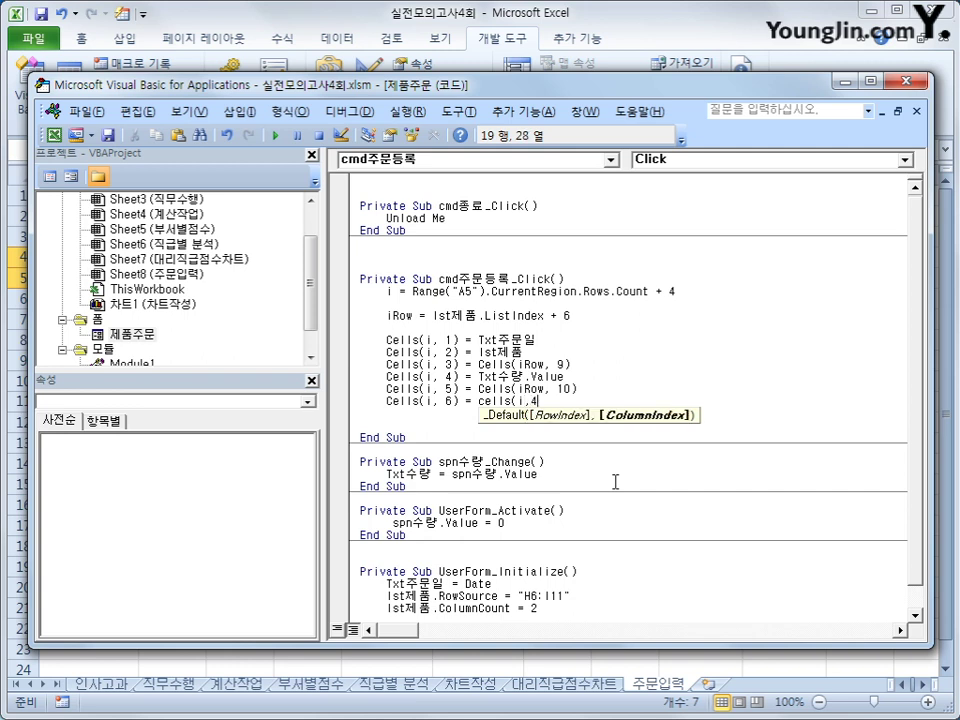
text() )
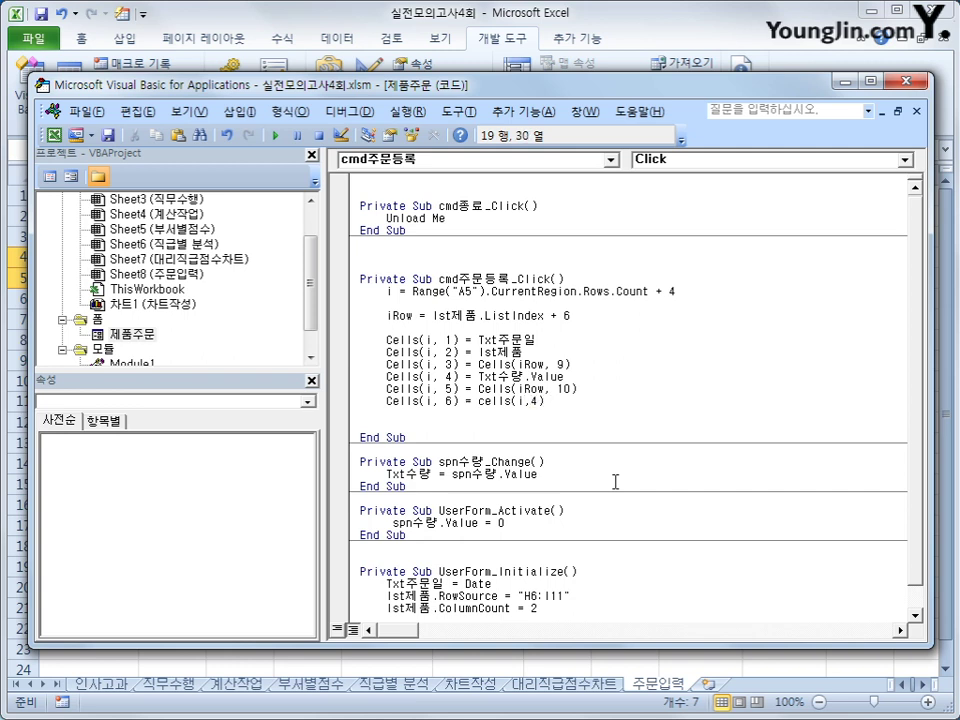
text(* cells(i,)
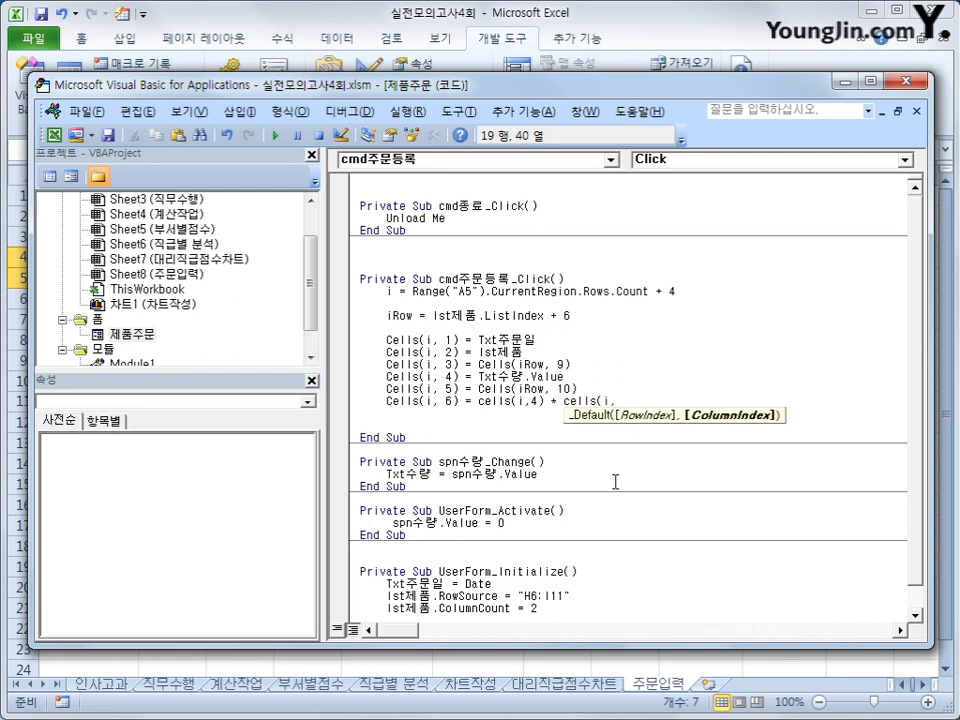
text(5))
key(Up)
key(Down)
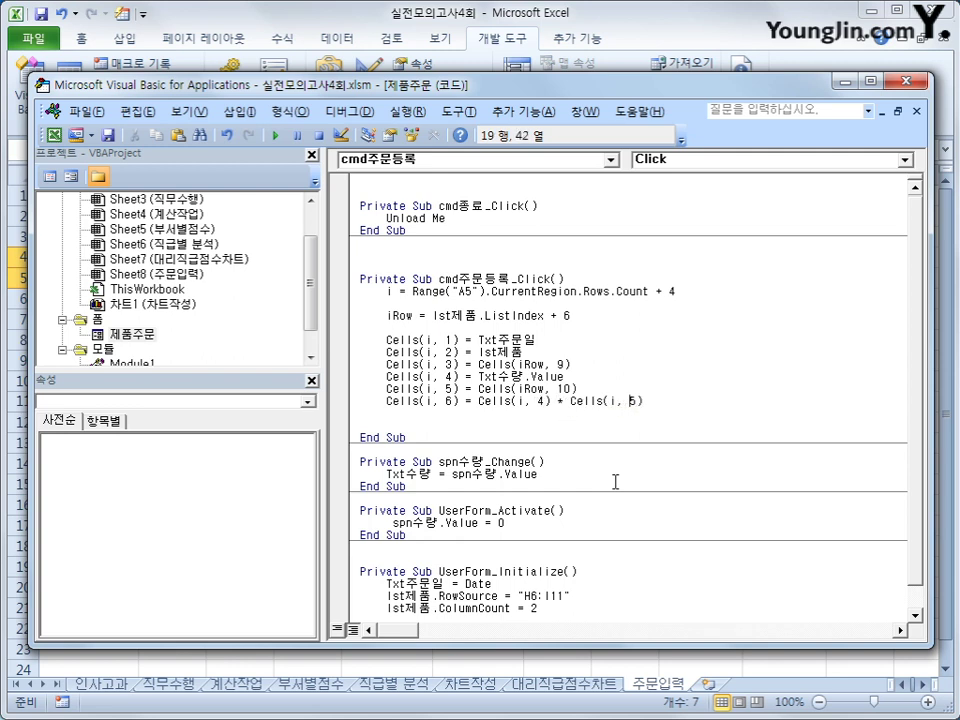
key(Return)
Close the VBA editor, select cell G23 on the 주문입력 sheet and open the 제품주문 form.
click(912, 82)
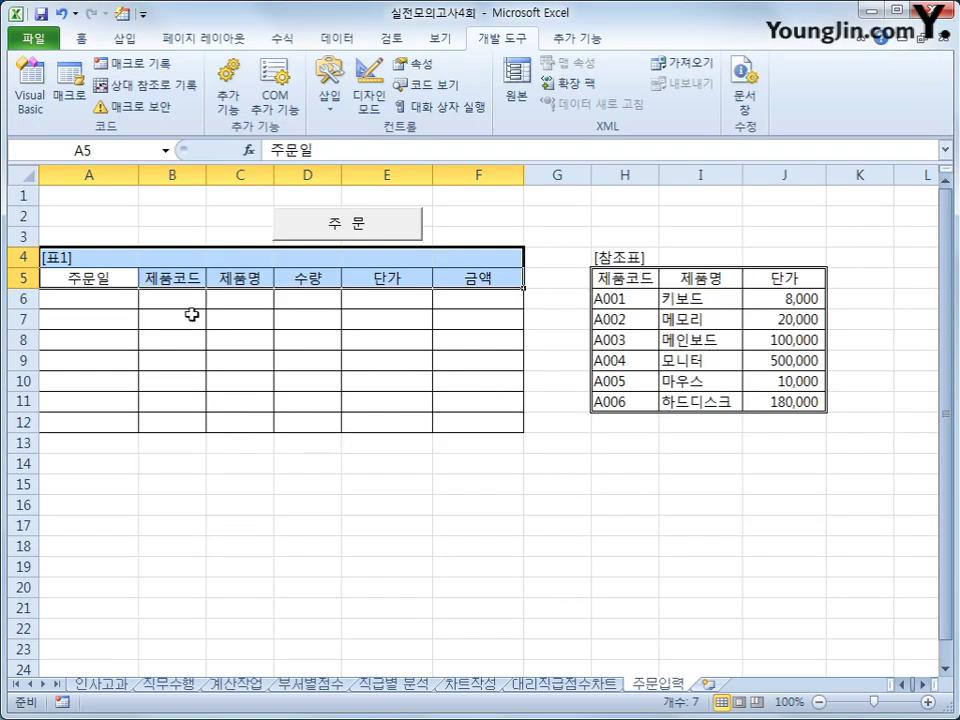
click(555, 652)
click(374, 236)
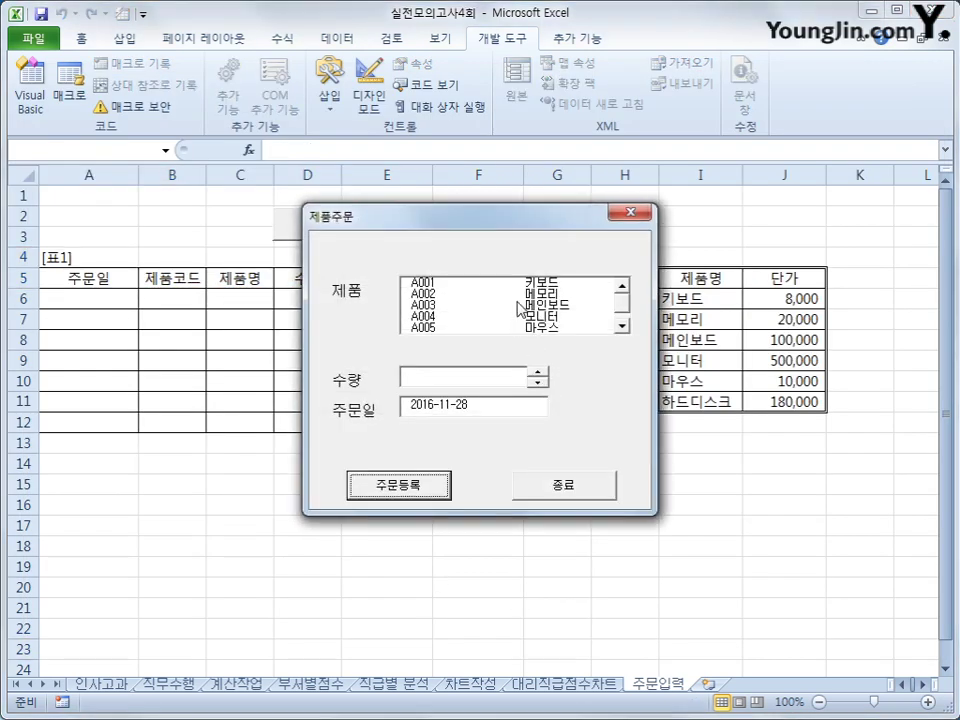
Register a test order for A001 키보드 with quantity 2, then move the form clear of 표1 and close it.
click(469, 283)
click(539, 373)
click(539, 373)
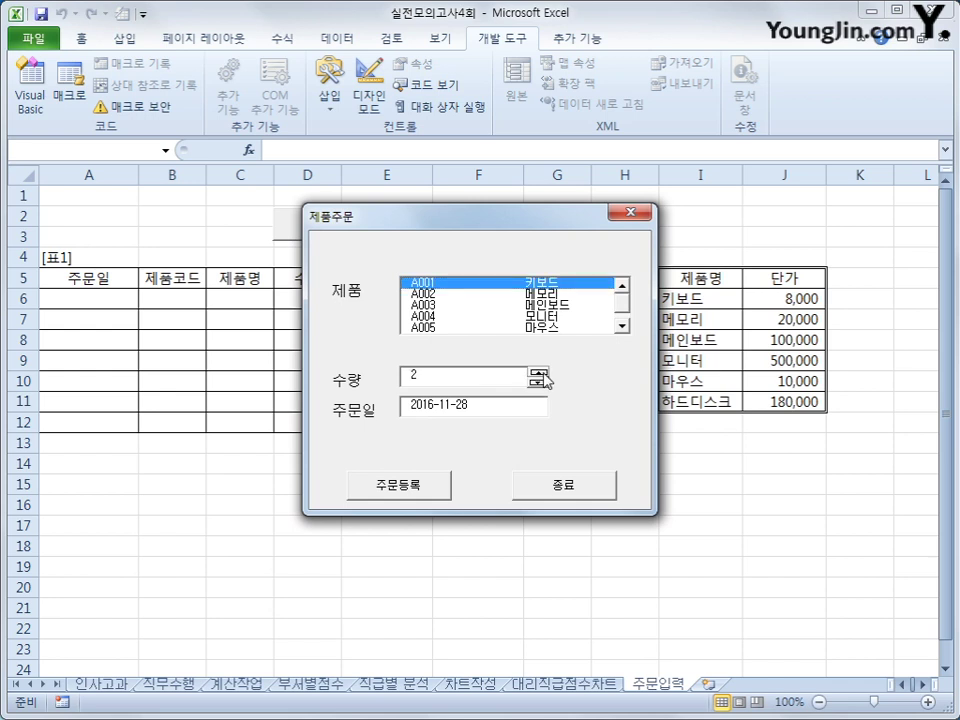
click(438, 490)
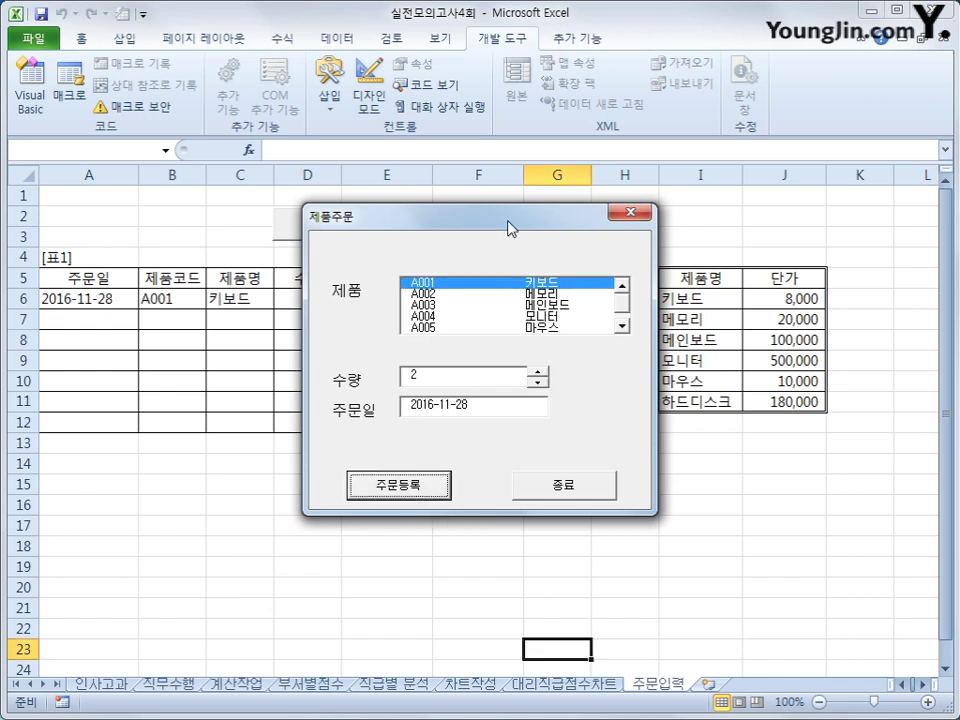
drag(510, 226, 681, 358)
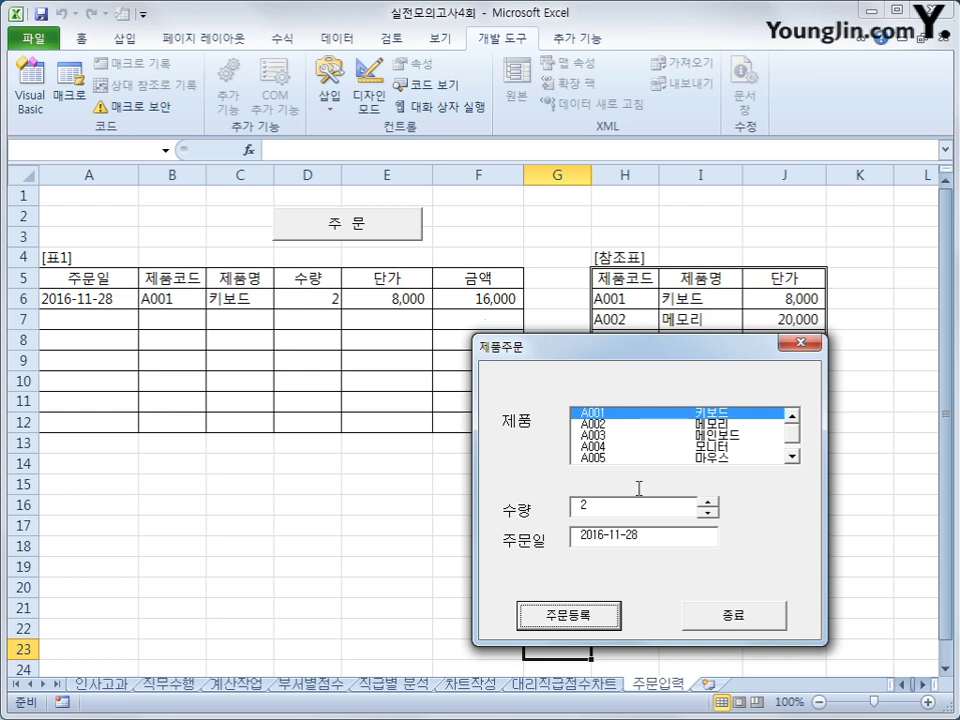
click(752, 617)
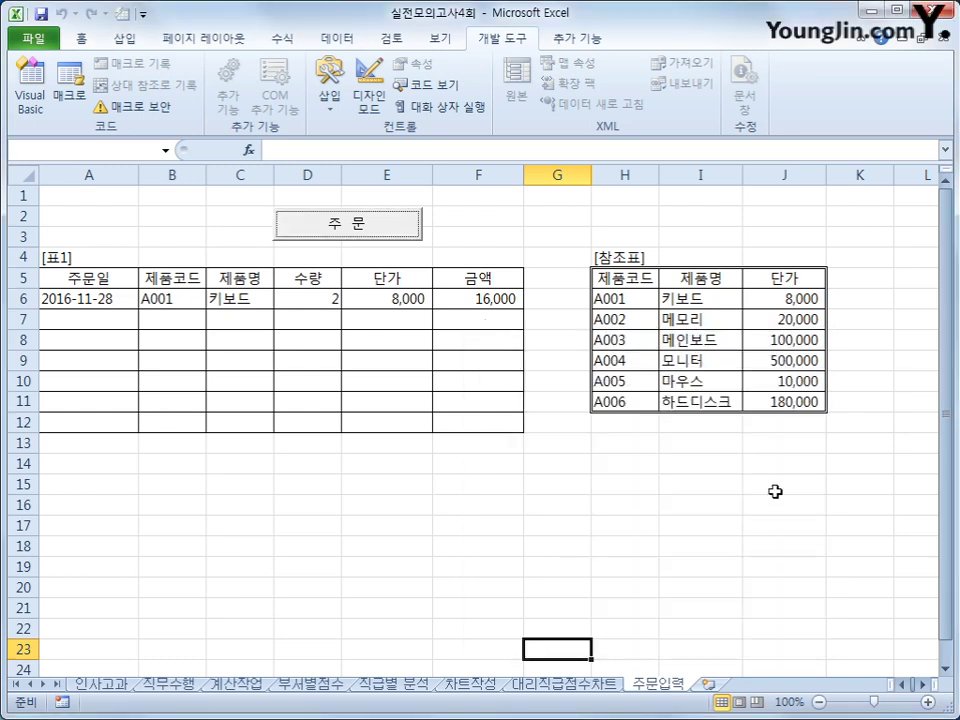